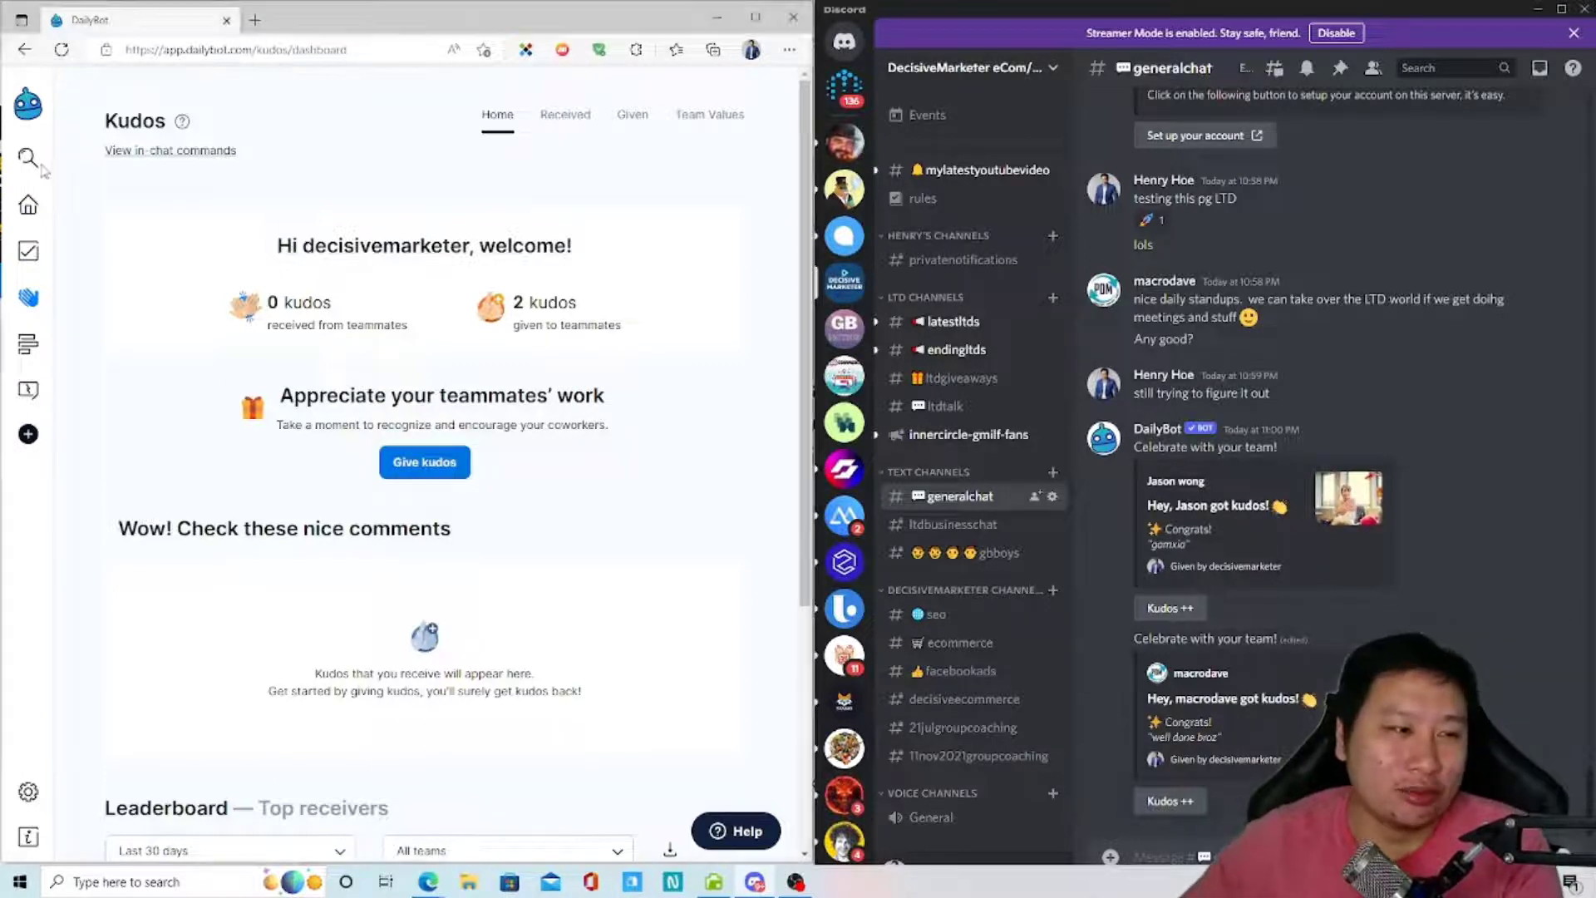
# - Go to Home and start a check-in from the 'Icebreaker to start off the week' template
pyautogui.click(170, 150)
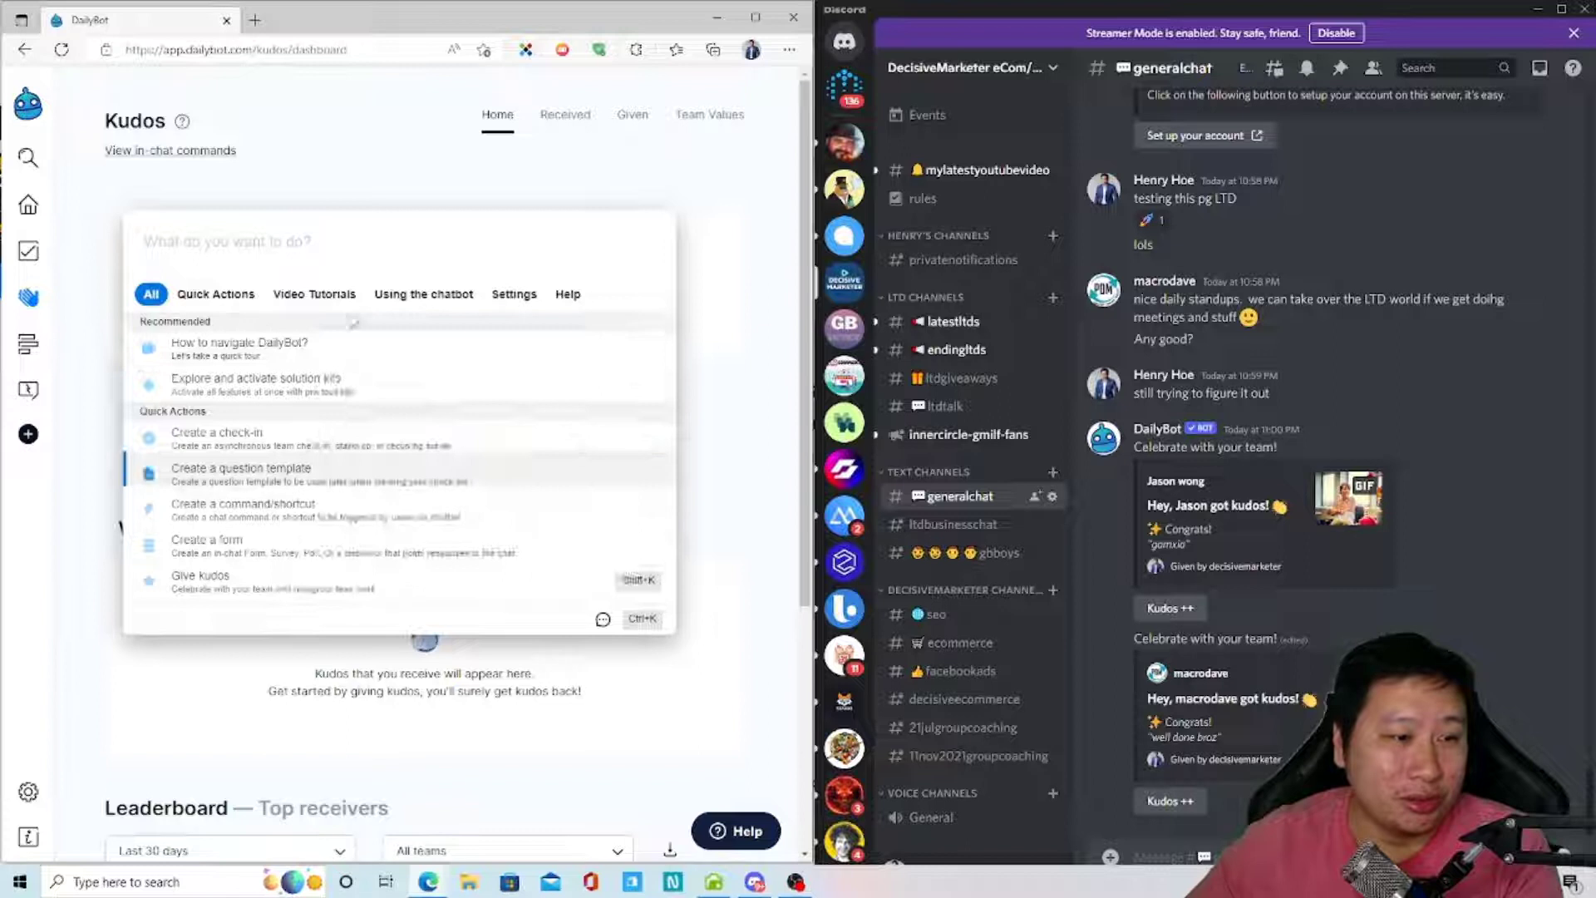
pyautogui.click(241, 153)
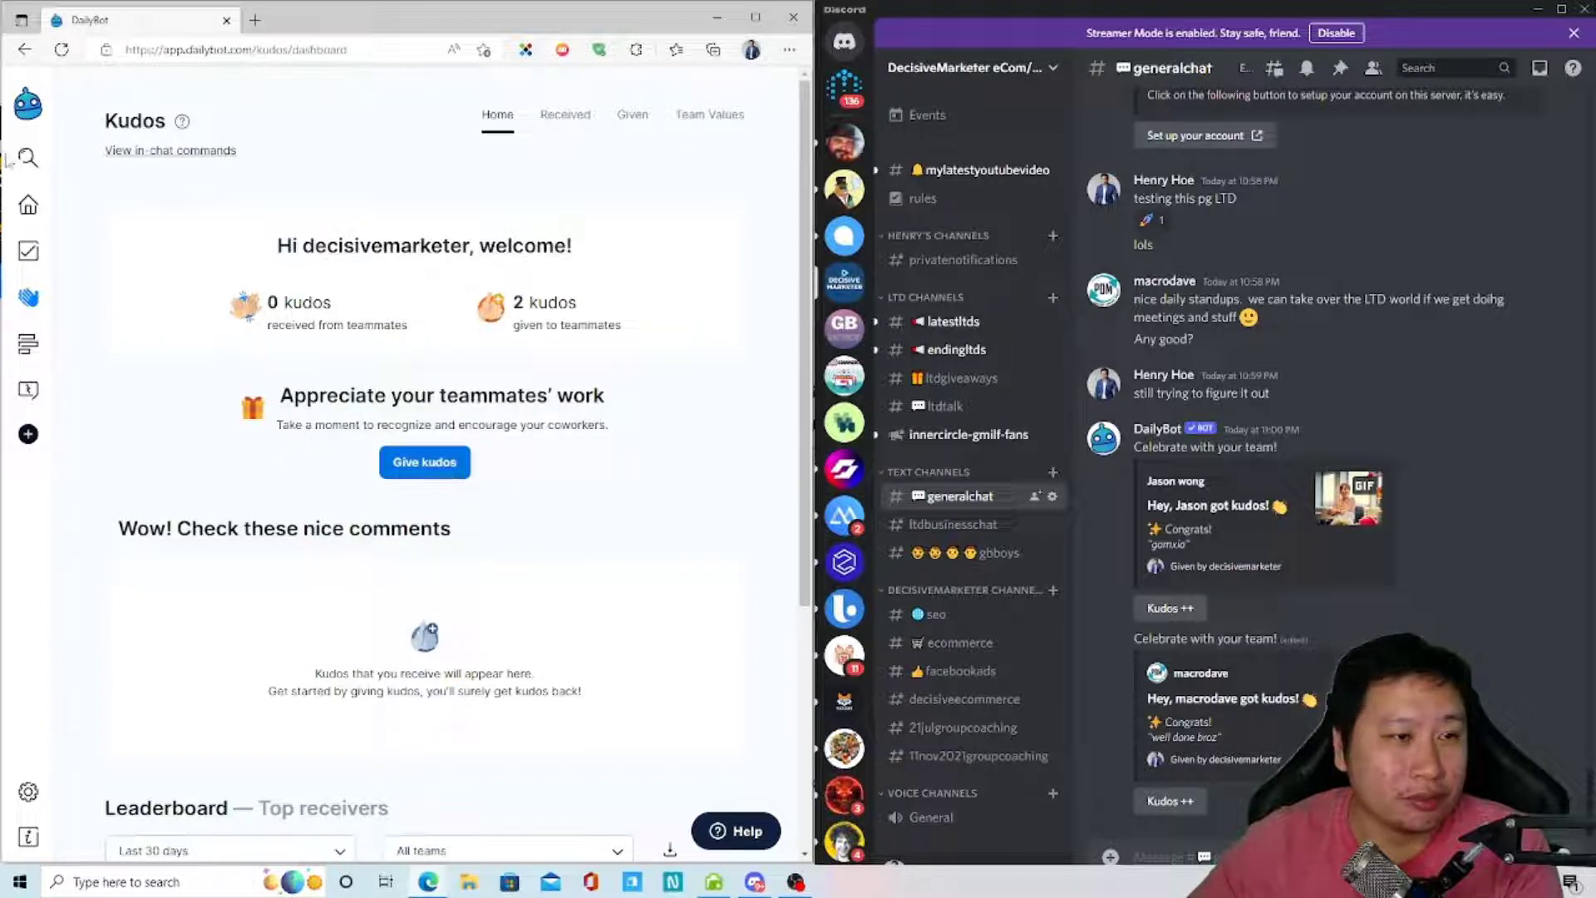
pyautogui.click(29, 205)
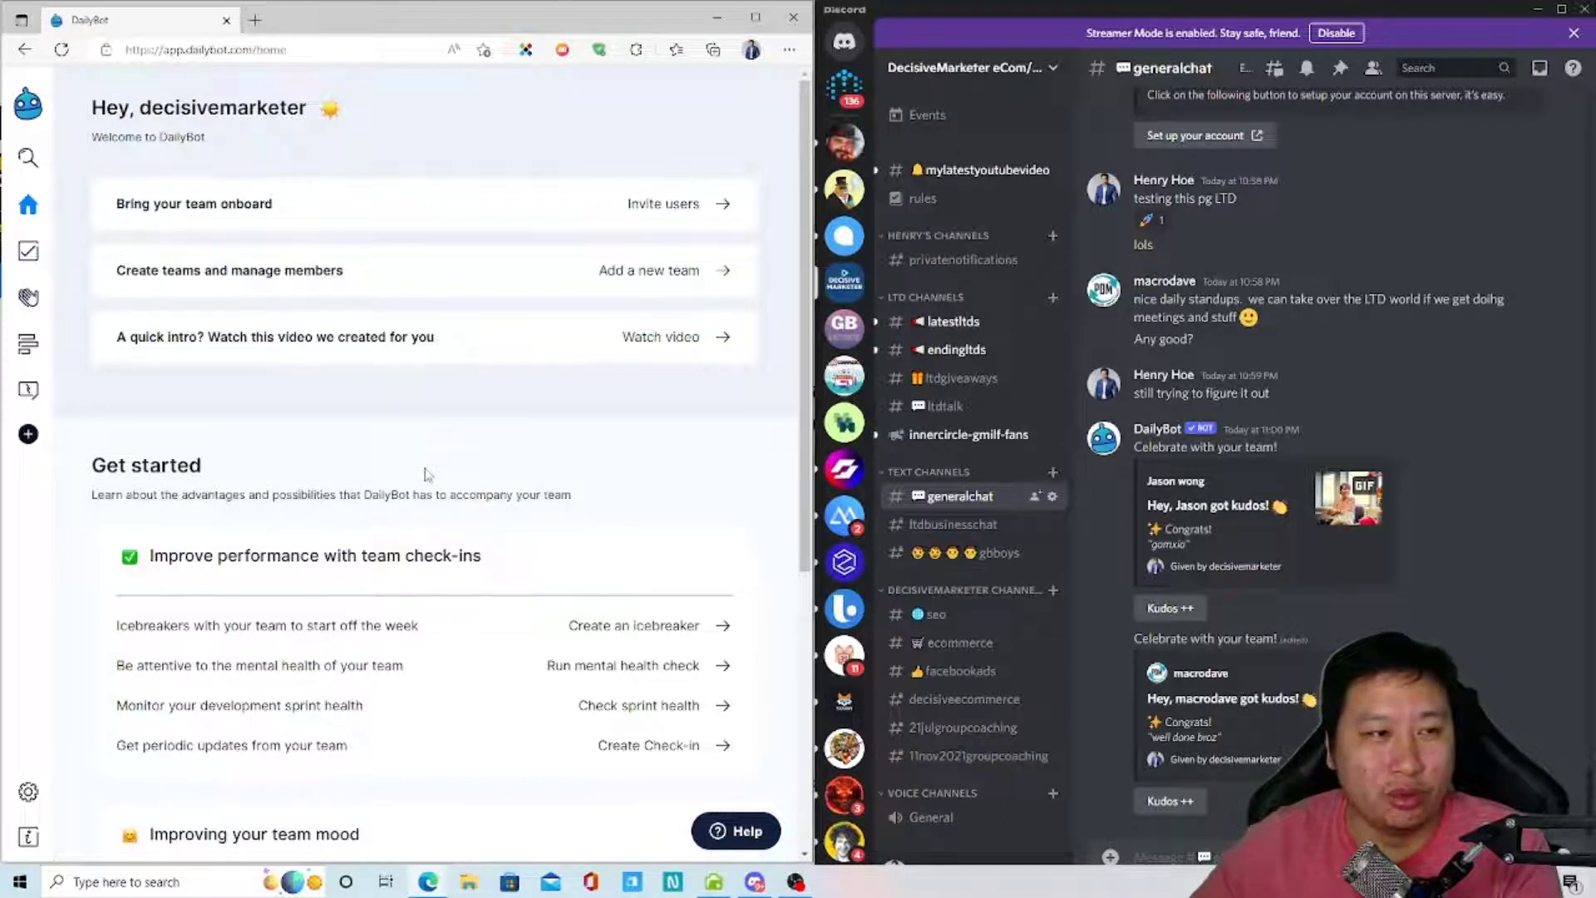
pyautogui.scroll(-3, 426, 474)
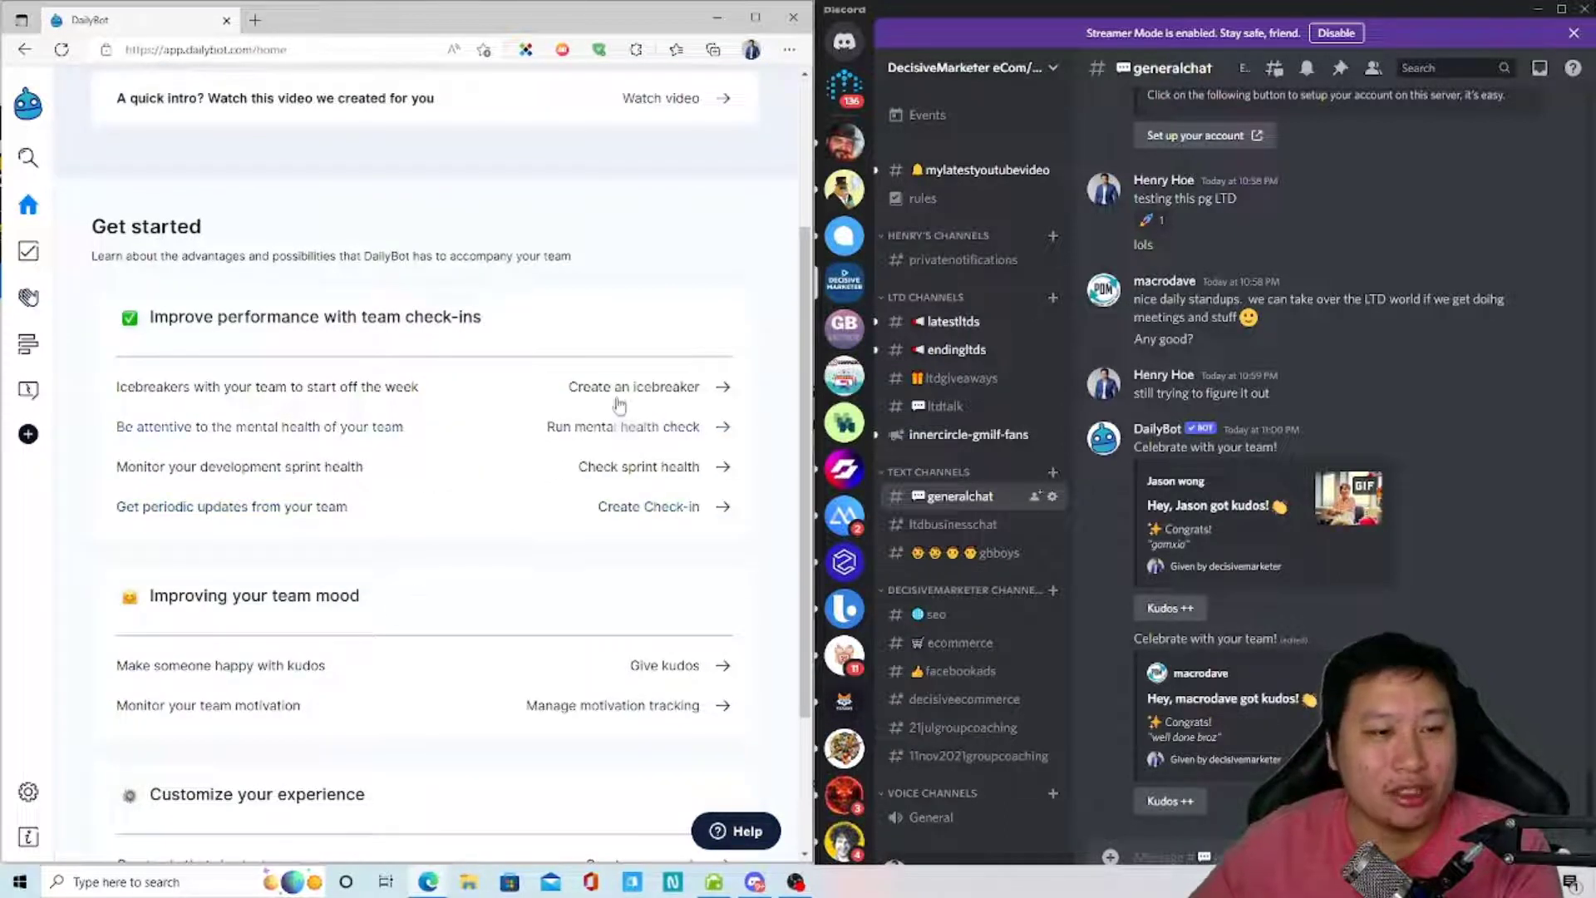
pyautogui.click(620, 400)
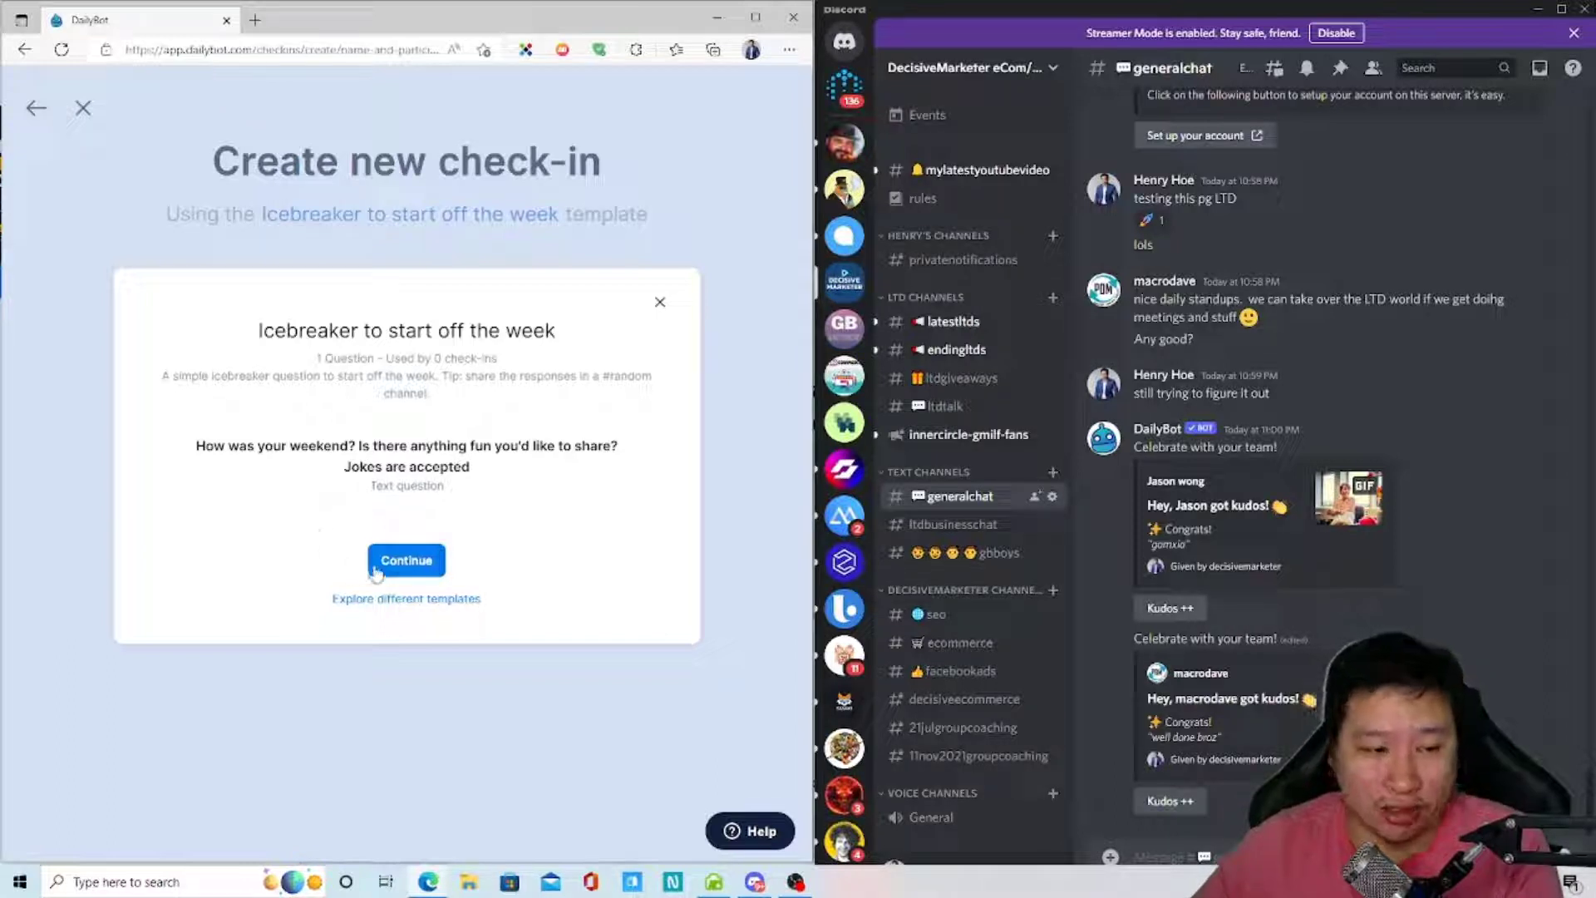
# - Open the other templates in a new tab, then close it to return to the icebreaker preview
pyautogui.rightClick(386, 598)
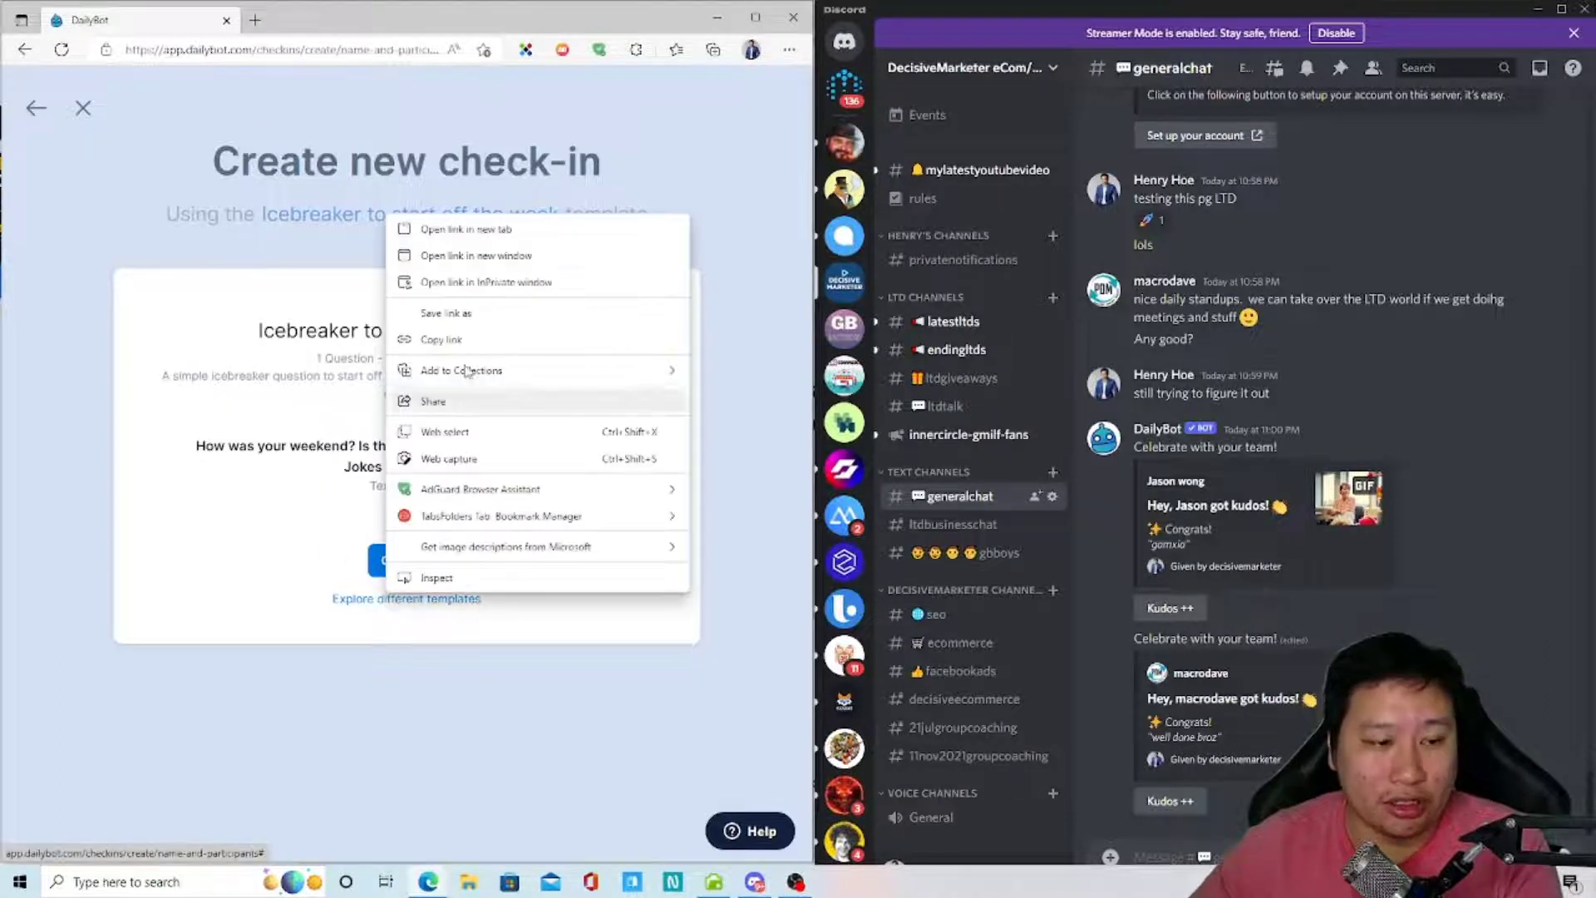
pyautogui.click(459, 228)
pyautogui.click(299, 22)
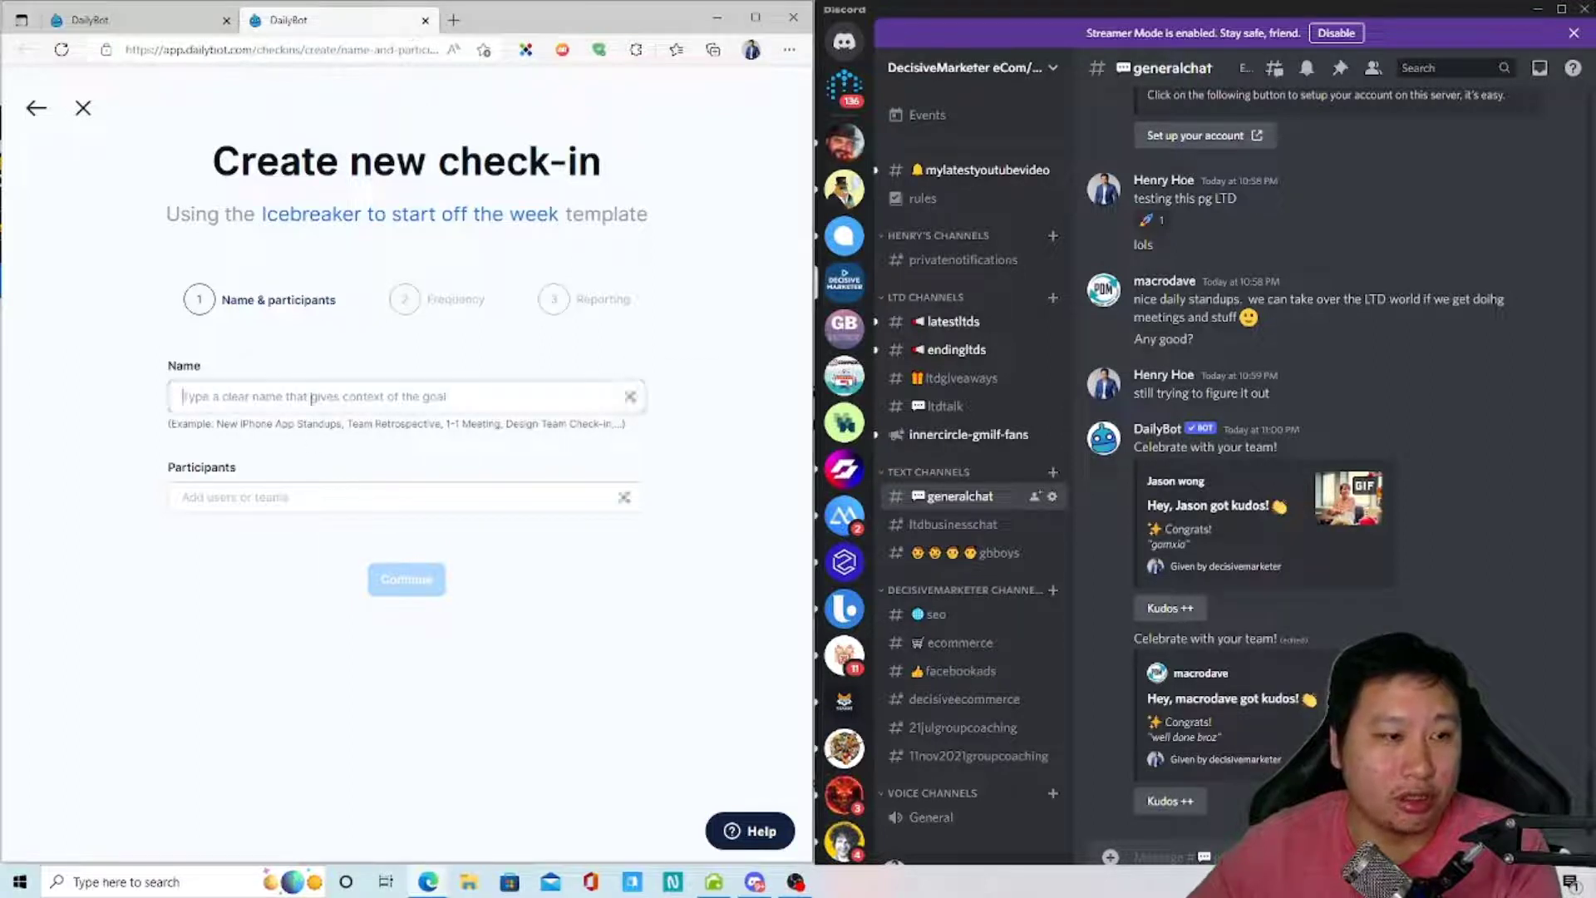
pyautogui.click(425, 20)
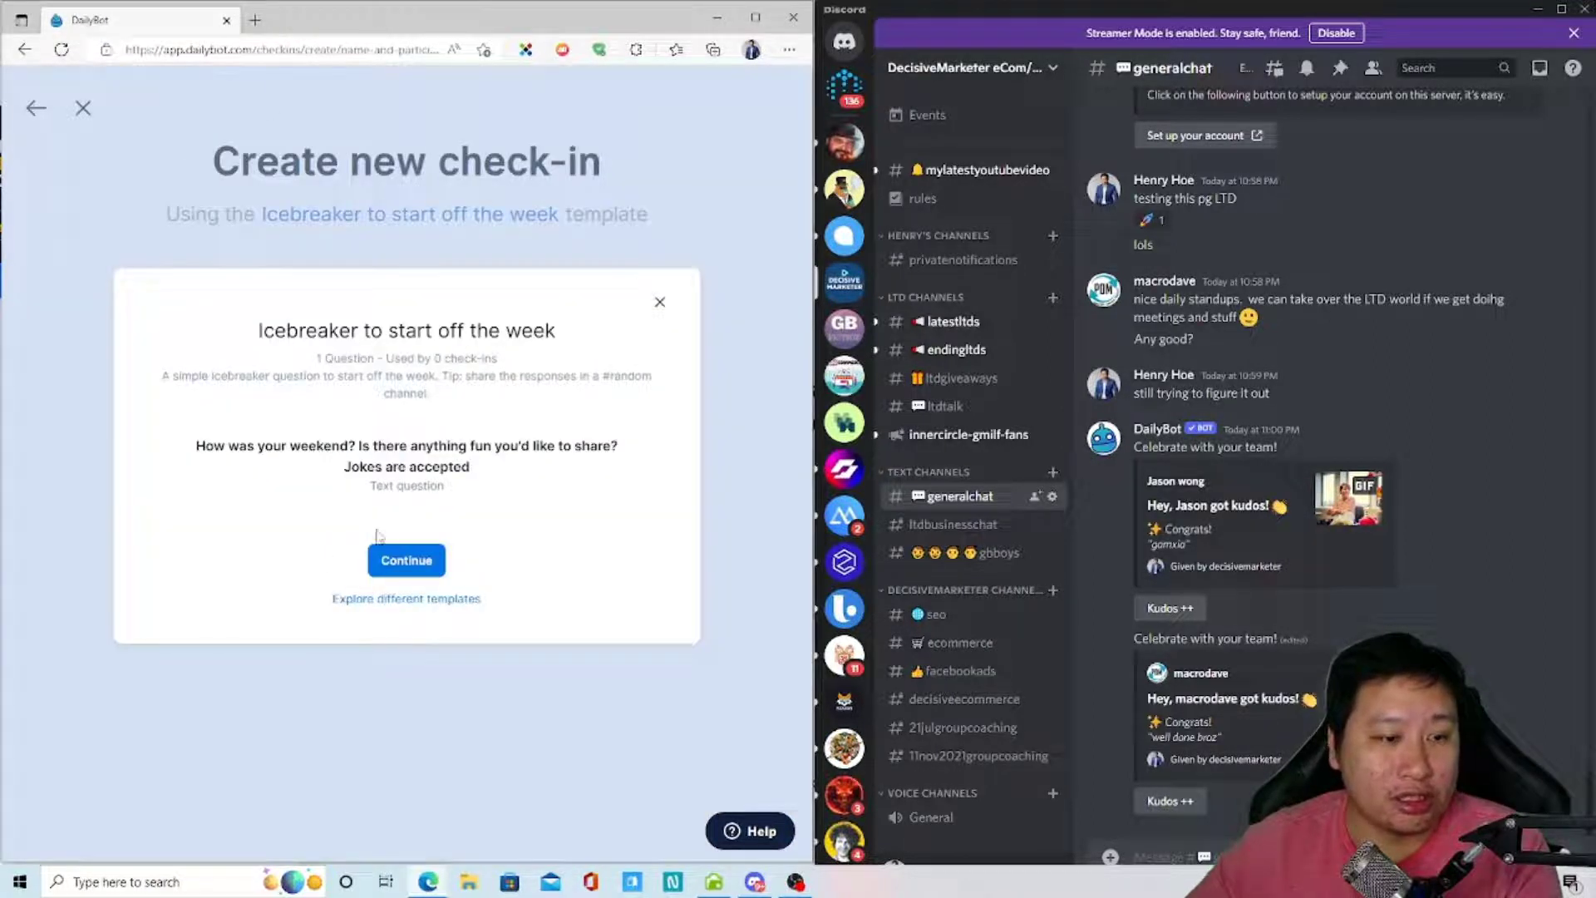
# - Continue with the template and name the check-in 'Back to Work Icebreaker'
pyautogui.click(407, 562)
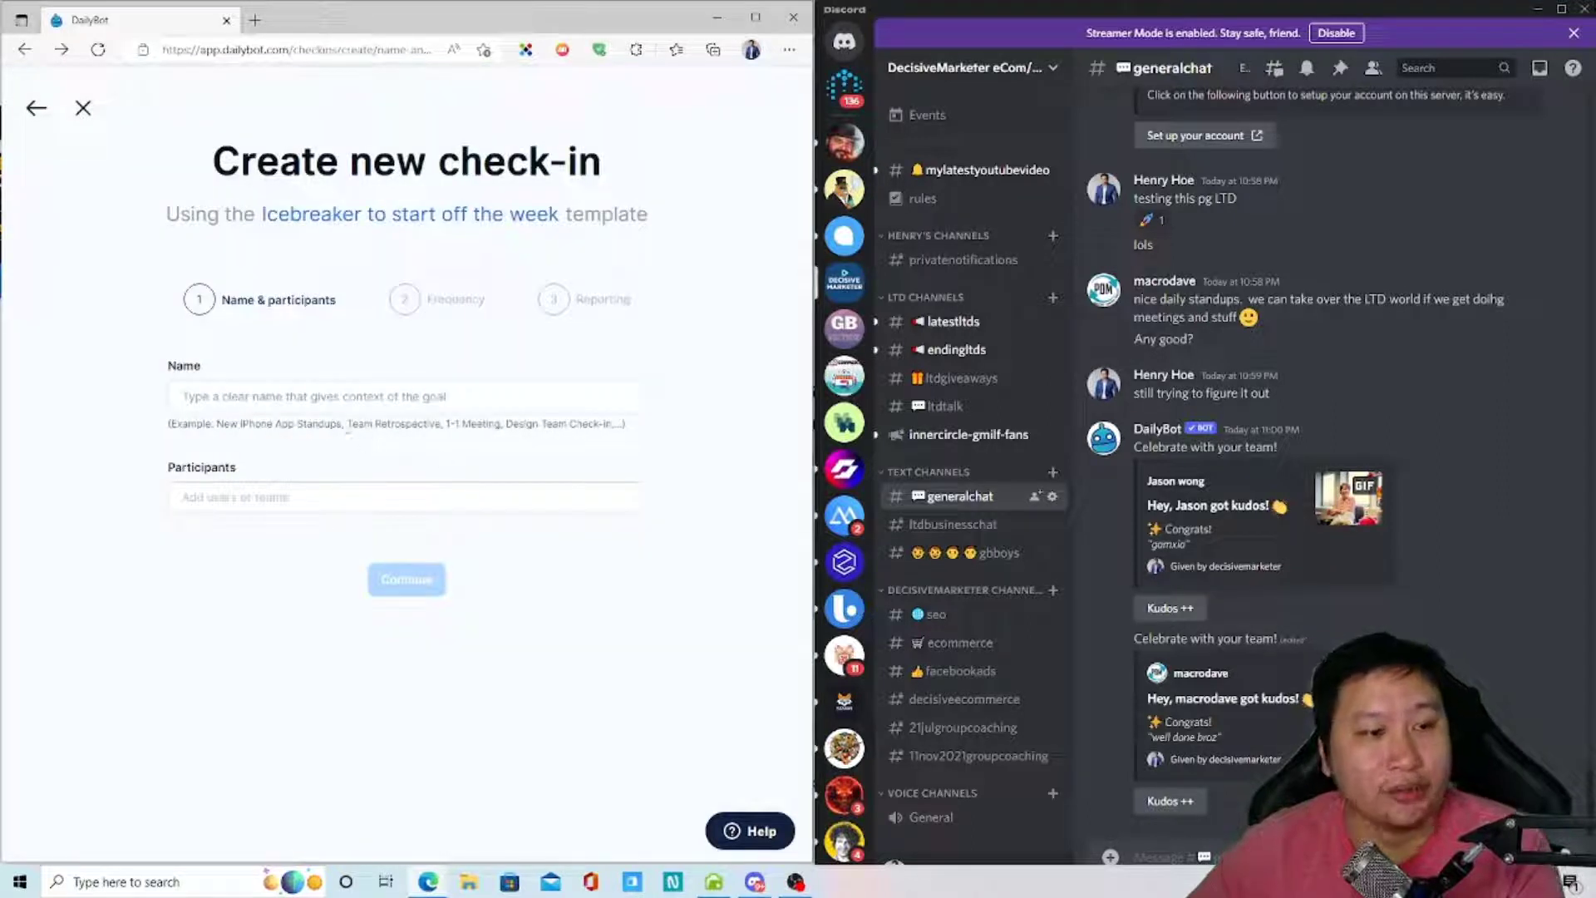
pyautogui.click(261, 399)
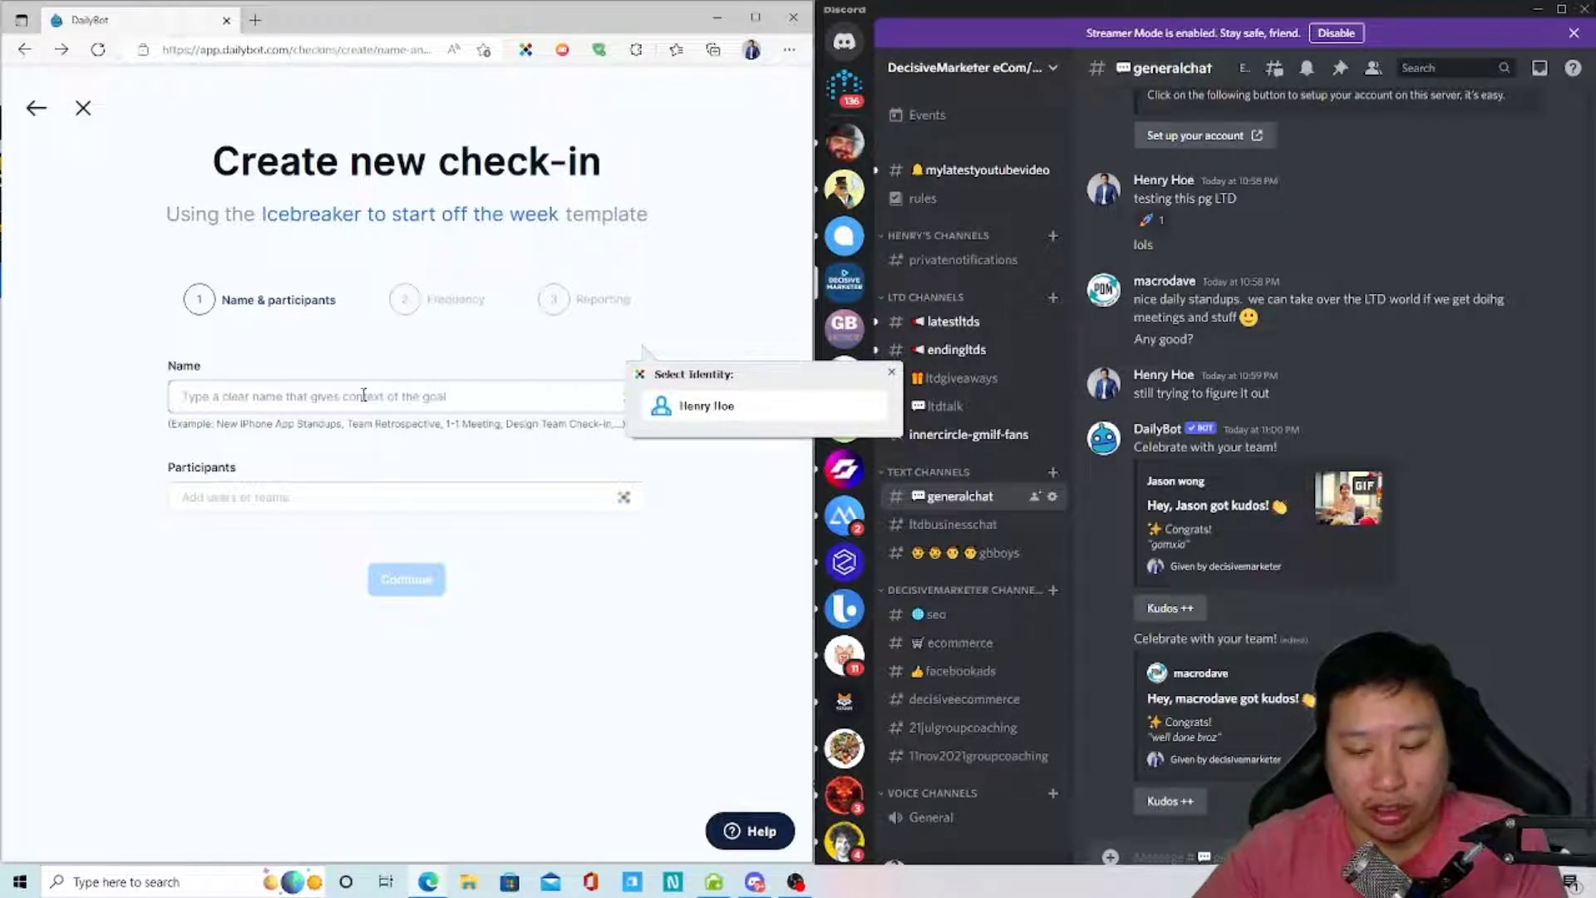
pyautogui.write('Back')
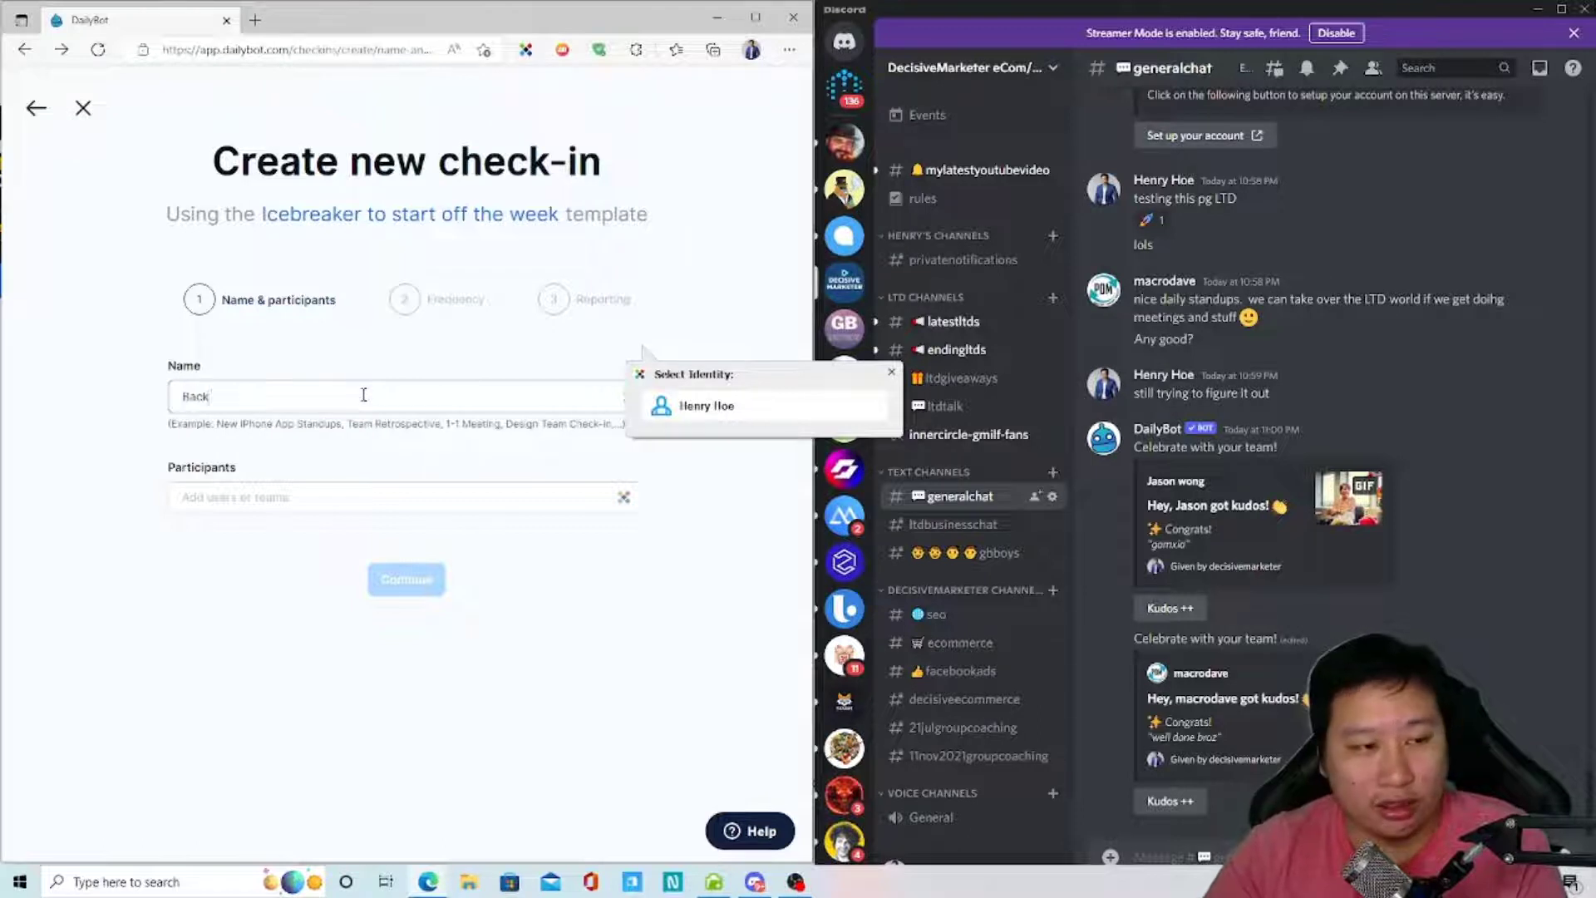
pyautogui.write(' to Work Icebreaker')
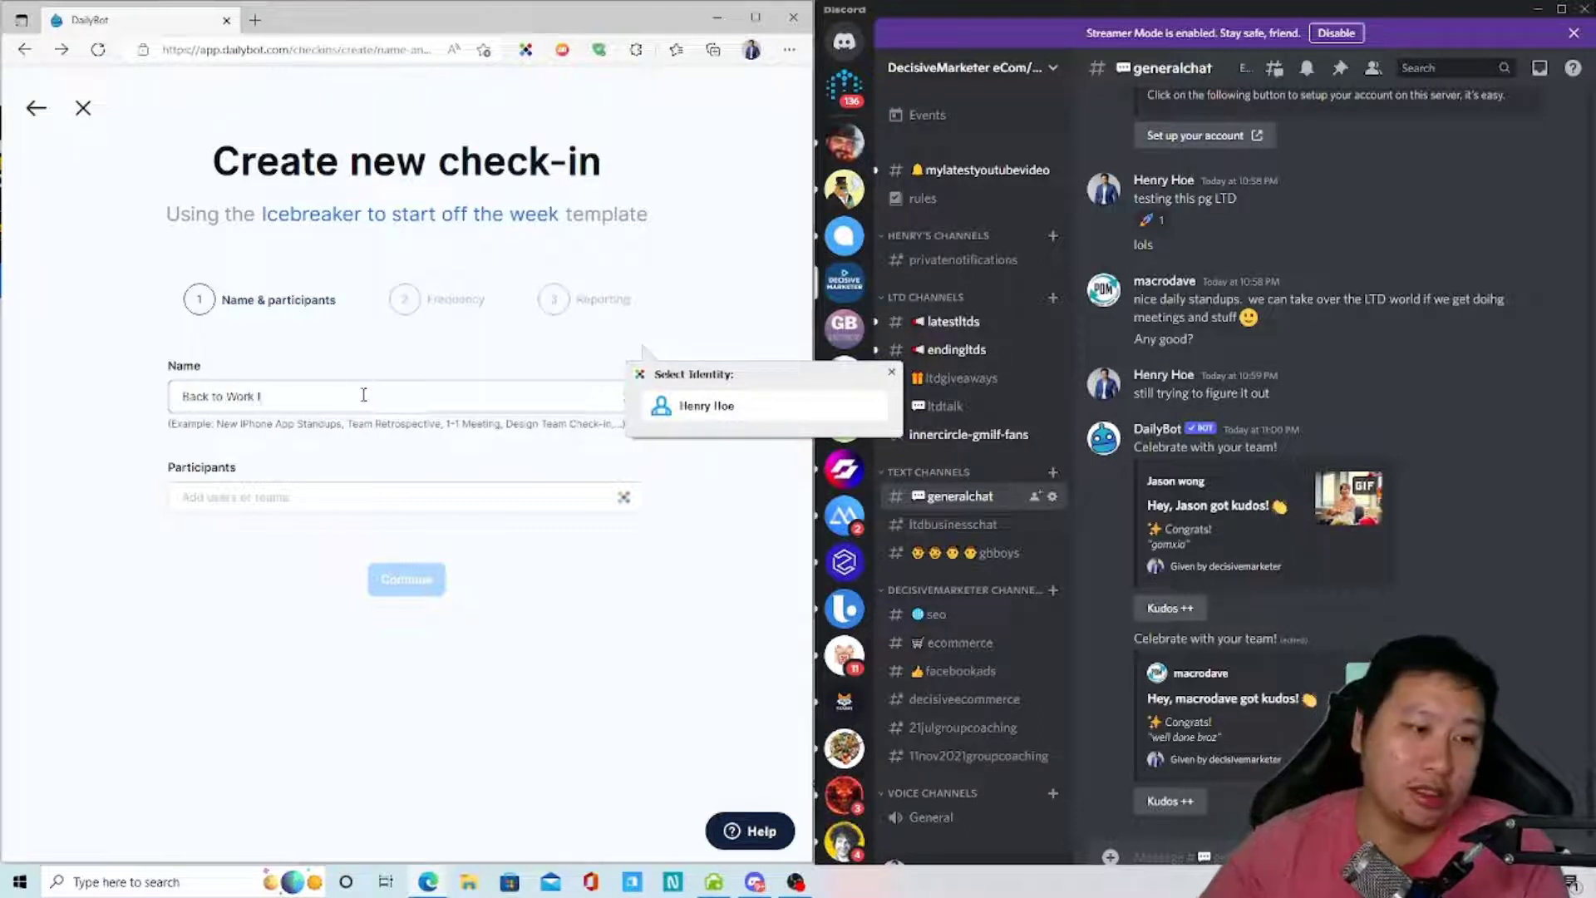
pyautogui.click(244, 495)
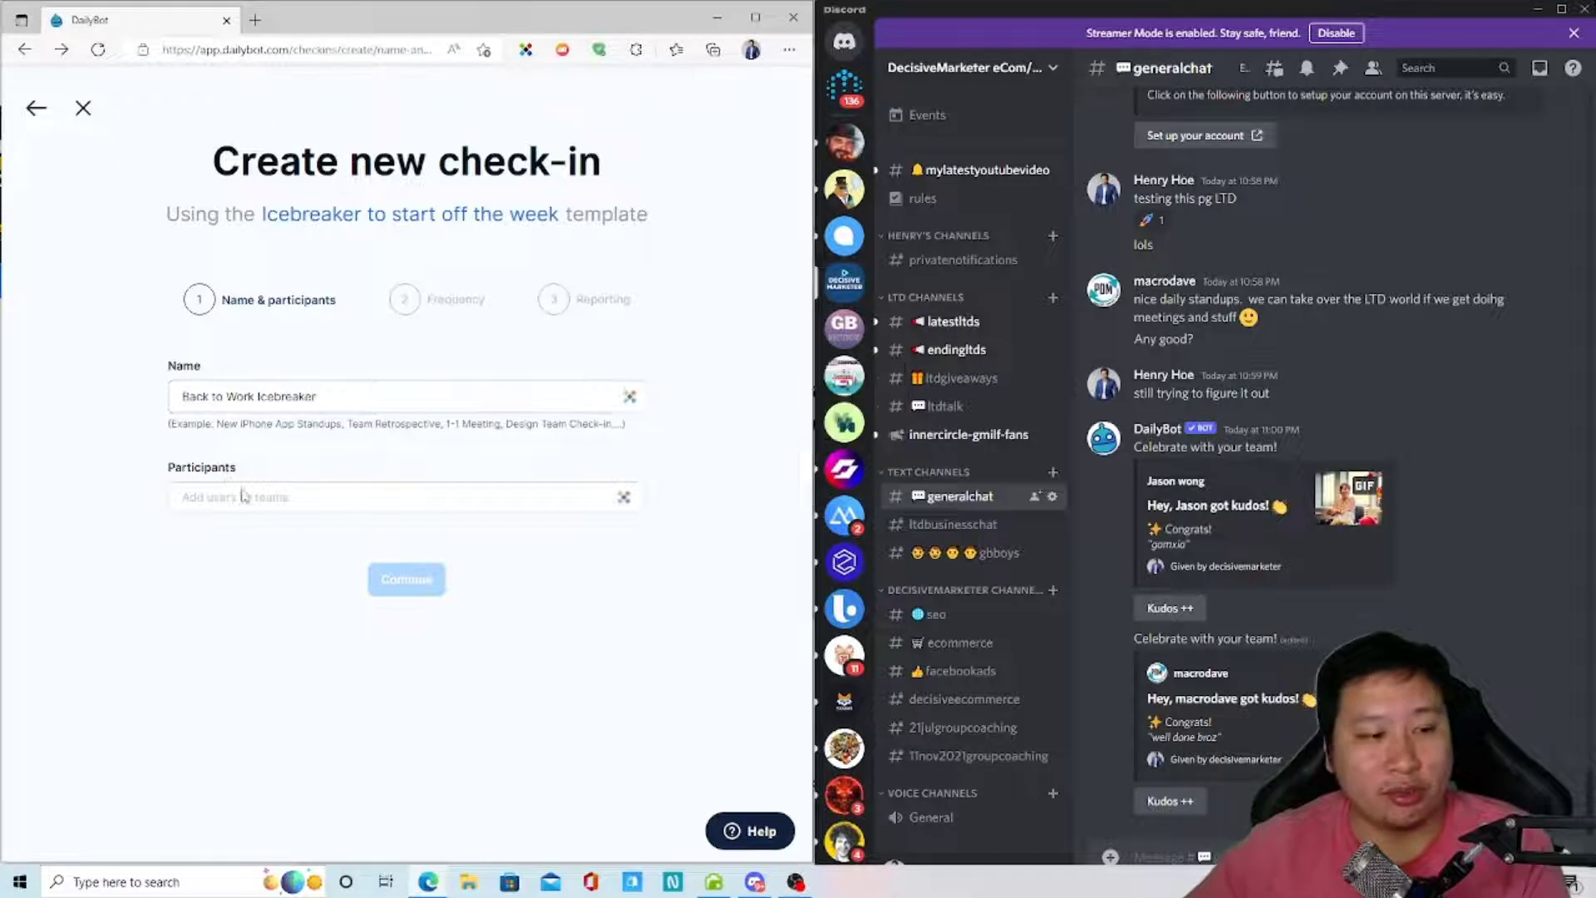
# - Add General as the participants and continue to the Frequency step
pyautogui.click(277, 497)
pyautogui.scroll(-1, 257, 631)
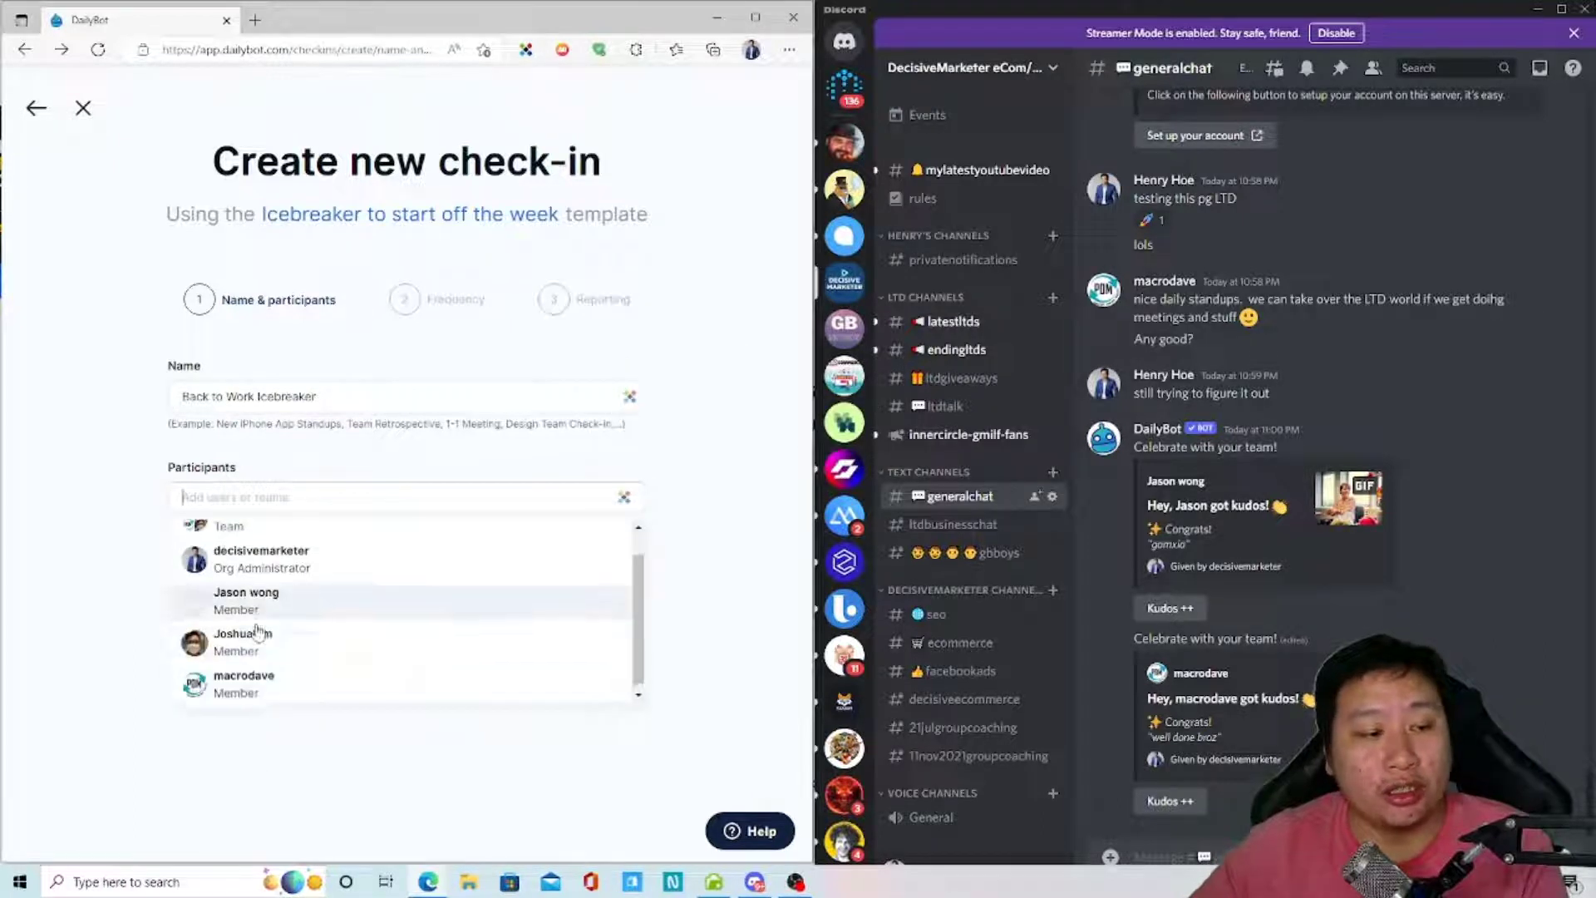
pyautogui.scroll(1, 328, 675)
pyautogui.click(292, 545)
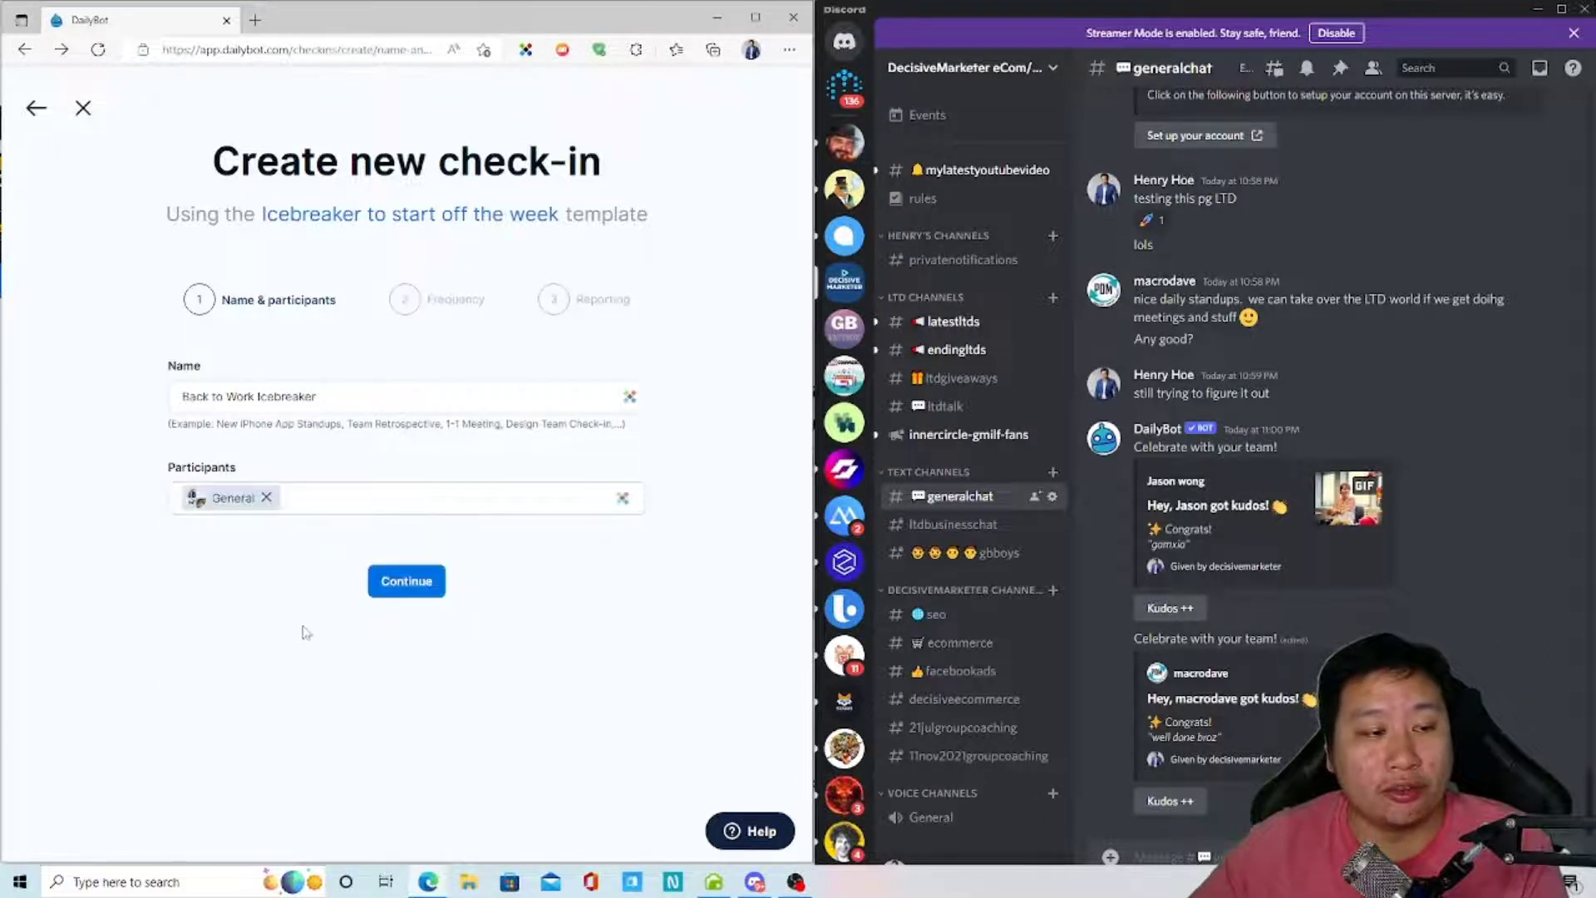
pyautogui.click(400, 586)
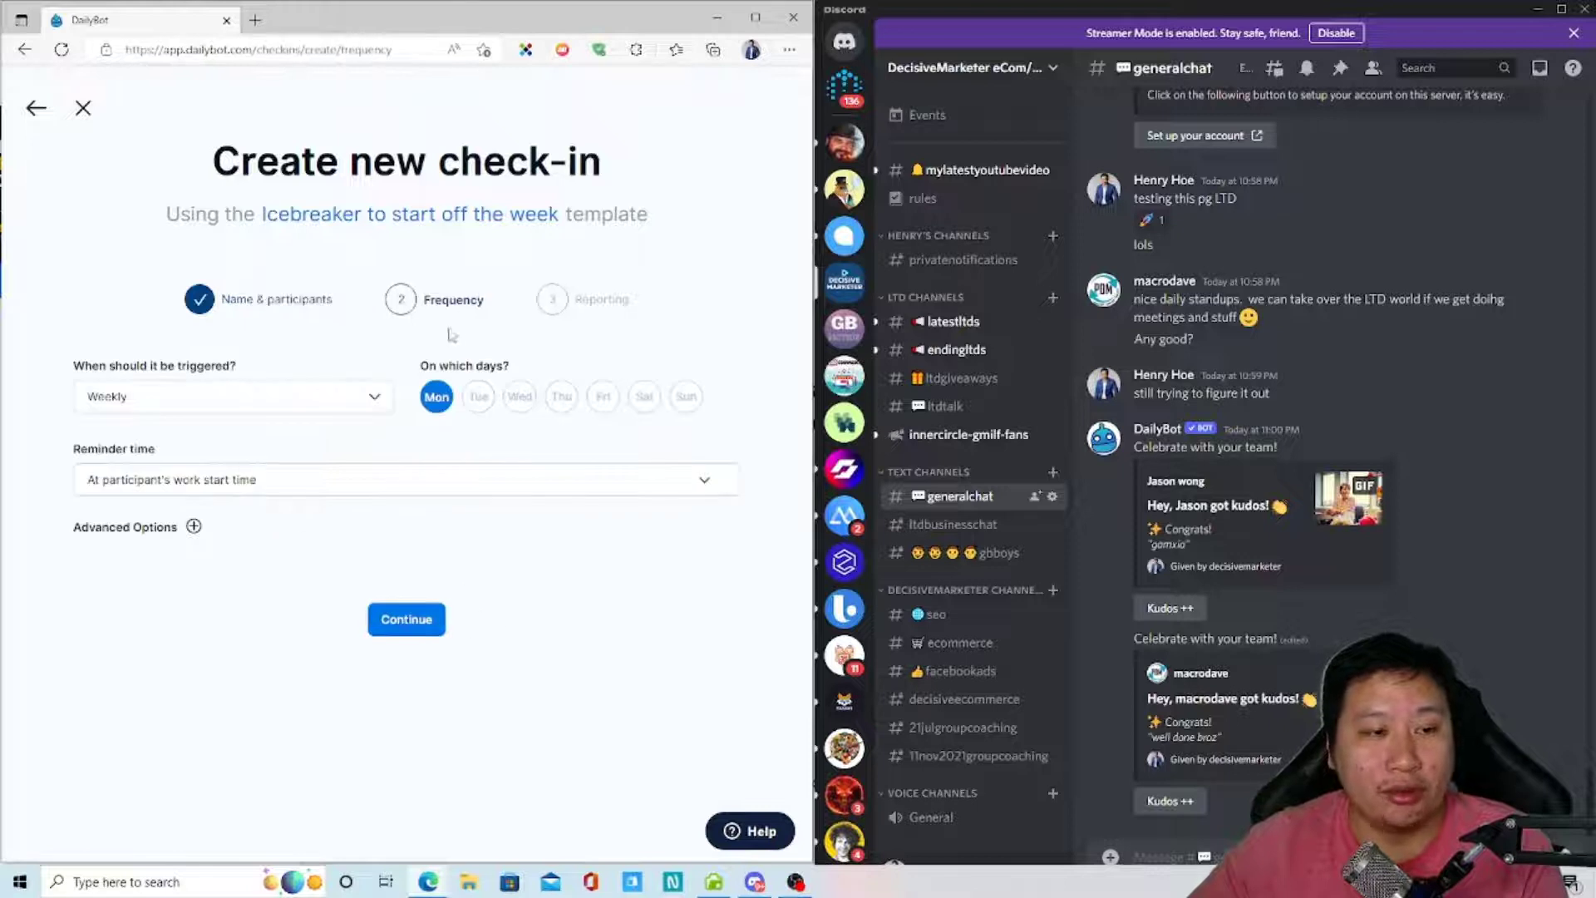
# - Make the check-in trigger every 52 weeks
pyautogui.click(195, 401)
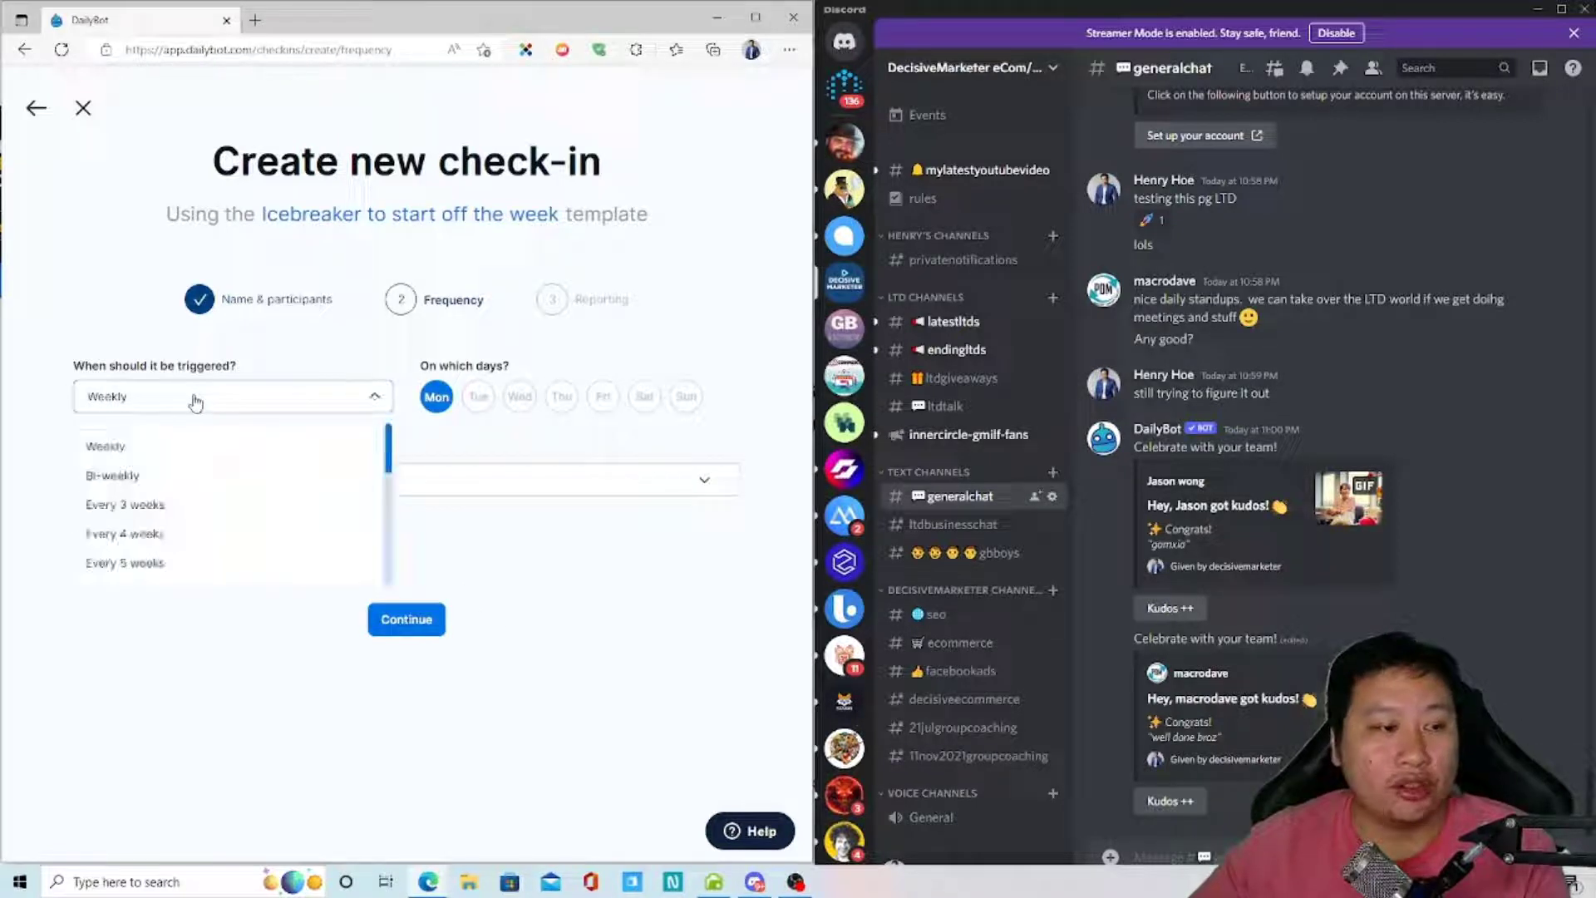
pyautogui.scroll(-3, 184, 562)
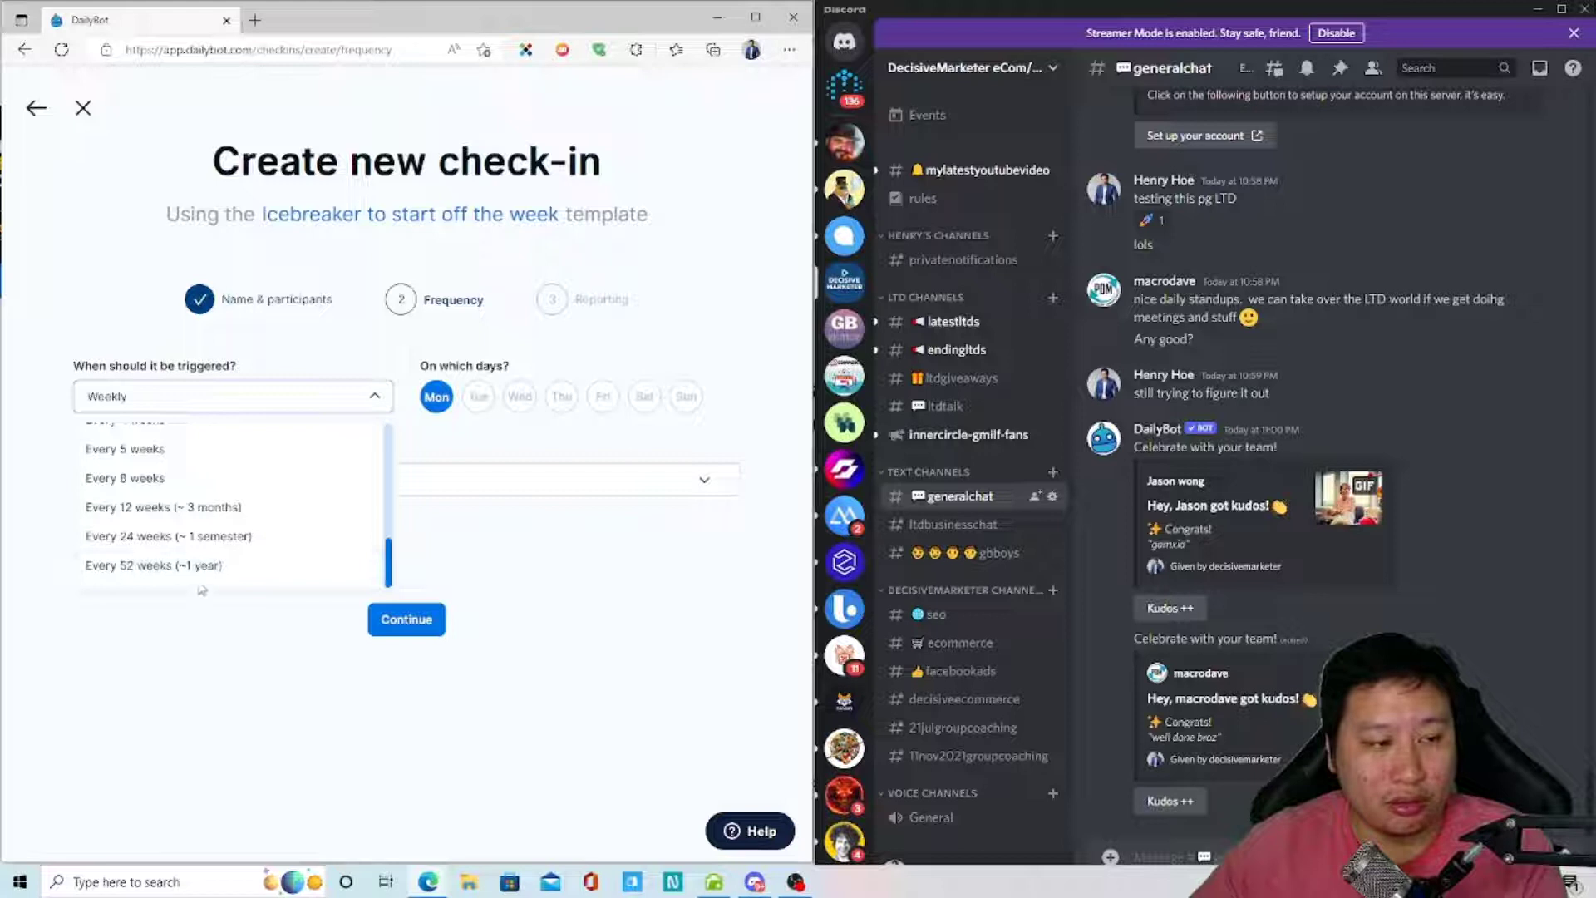
pyautogui.click(197, 572)
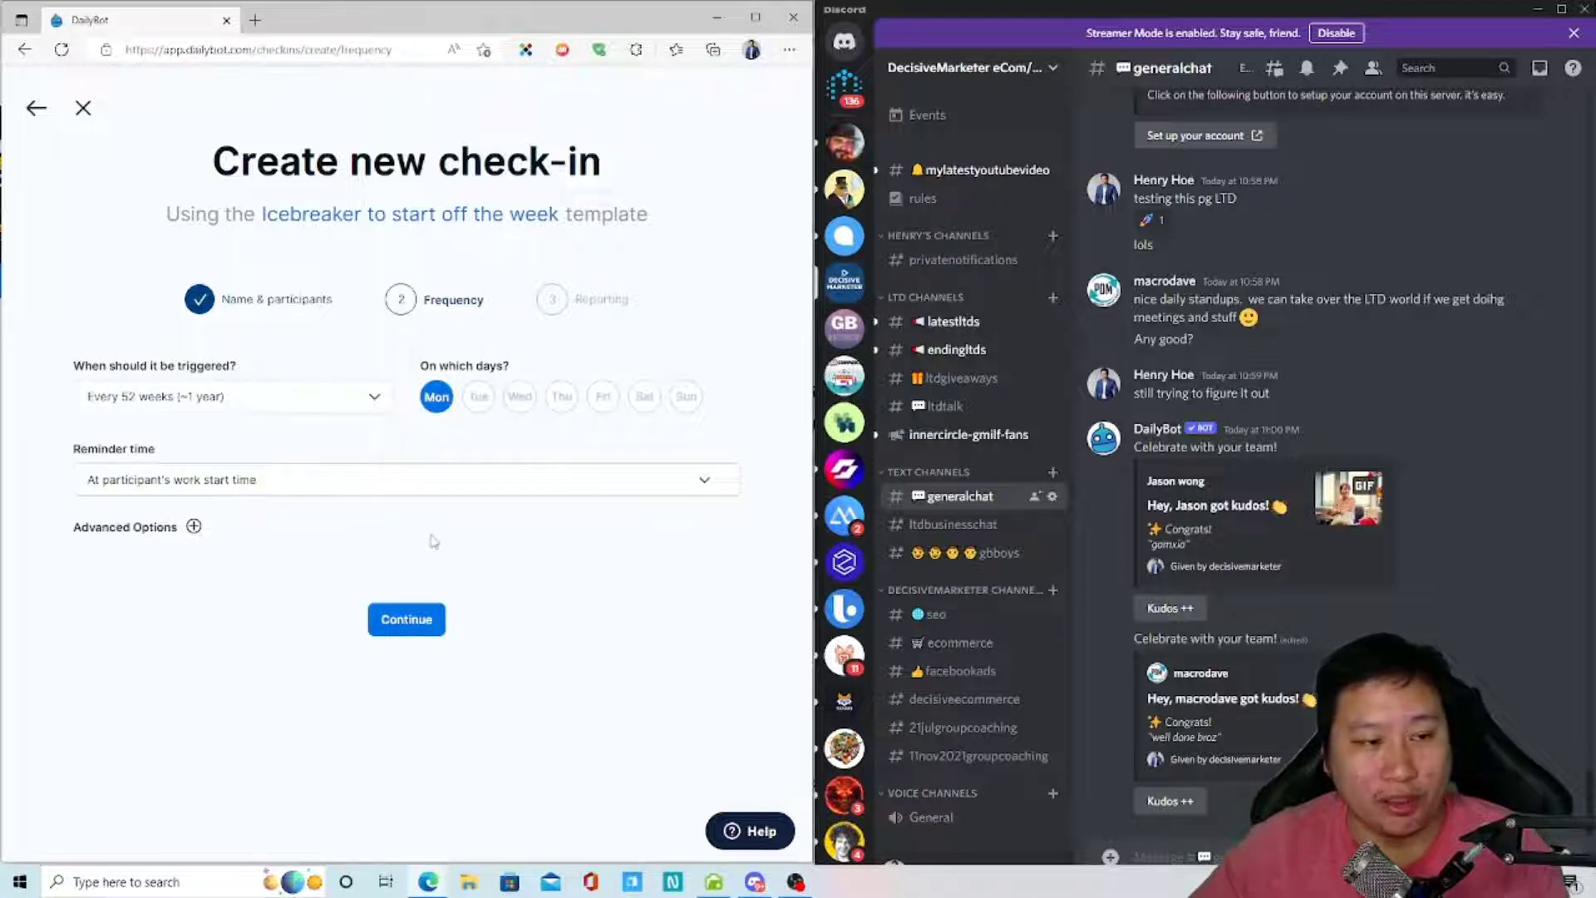
# - Set the reminder to 'At a given time' of 11:15 PM
pyautogui.click(296, 481)
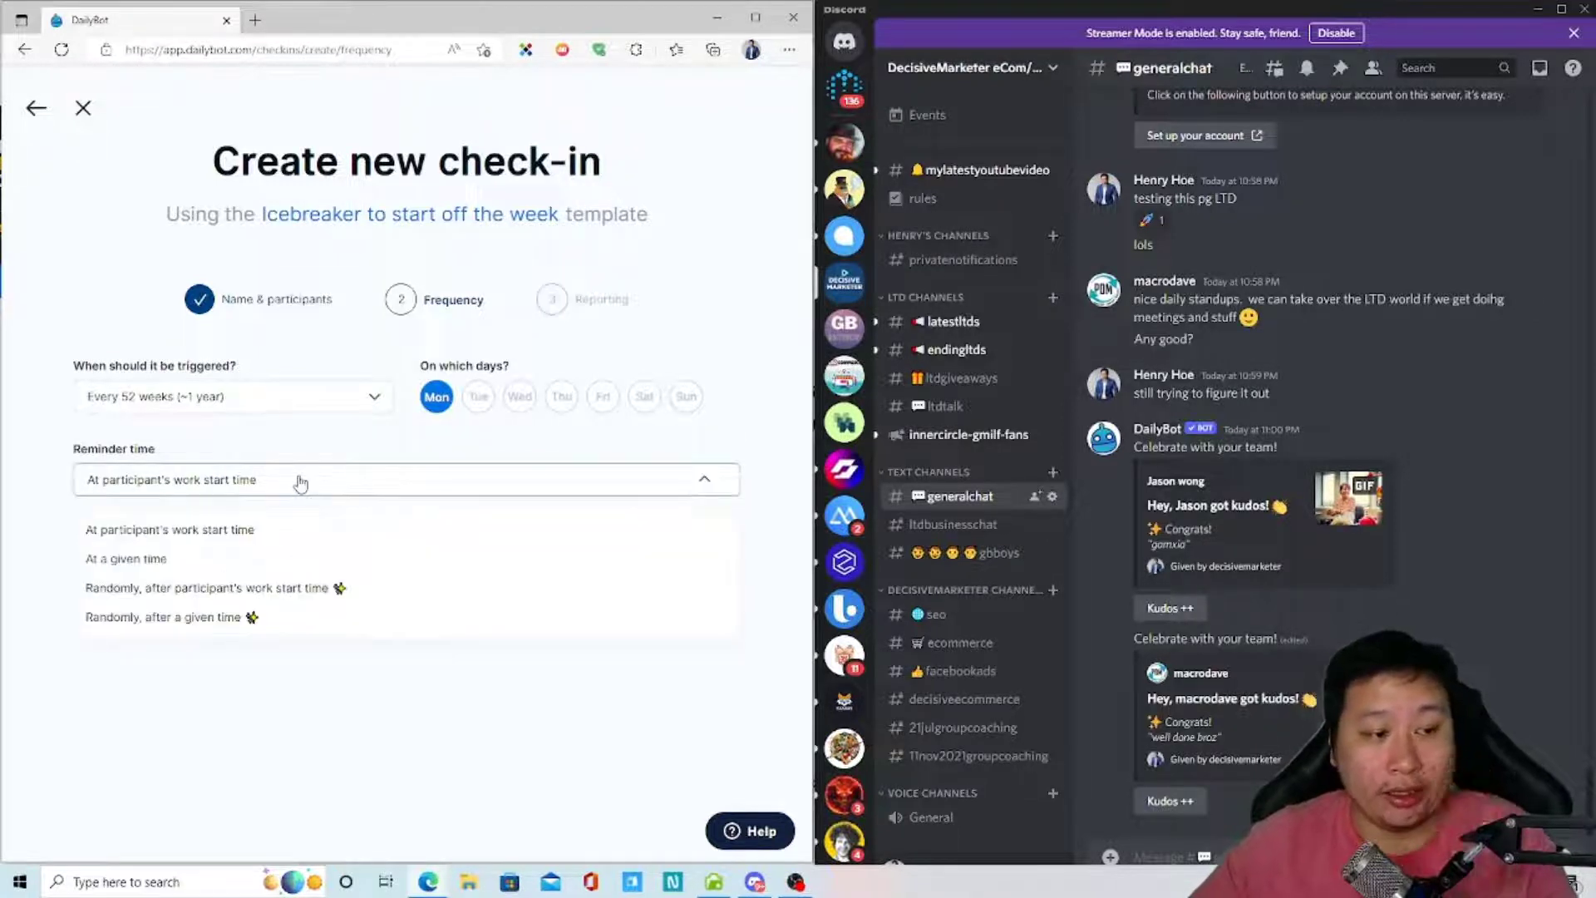
pyautogui.click(301, 571)
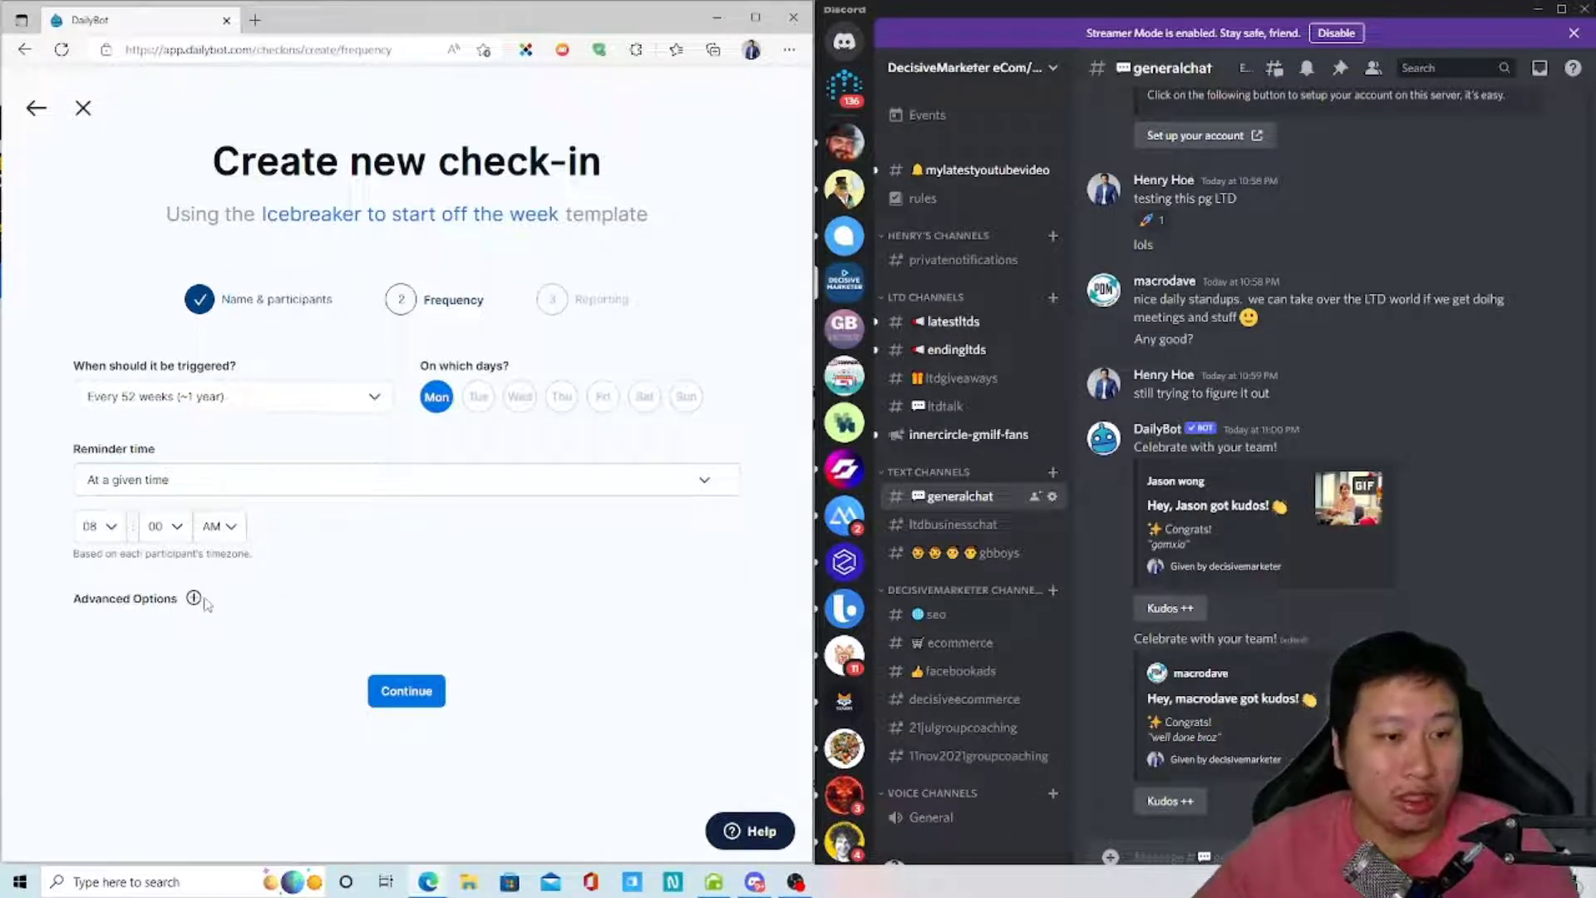
pyautogui.click(108, 527)
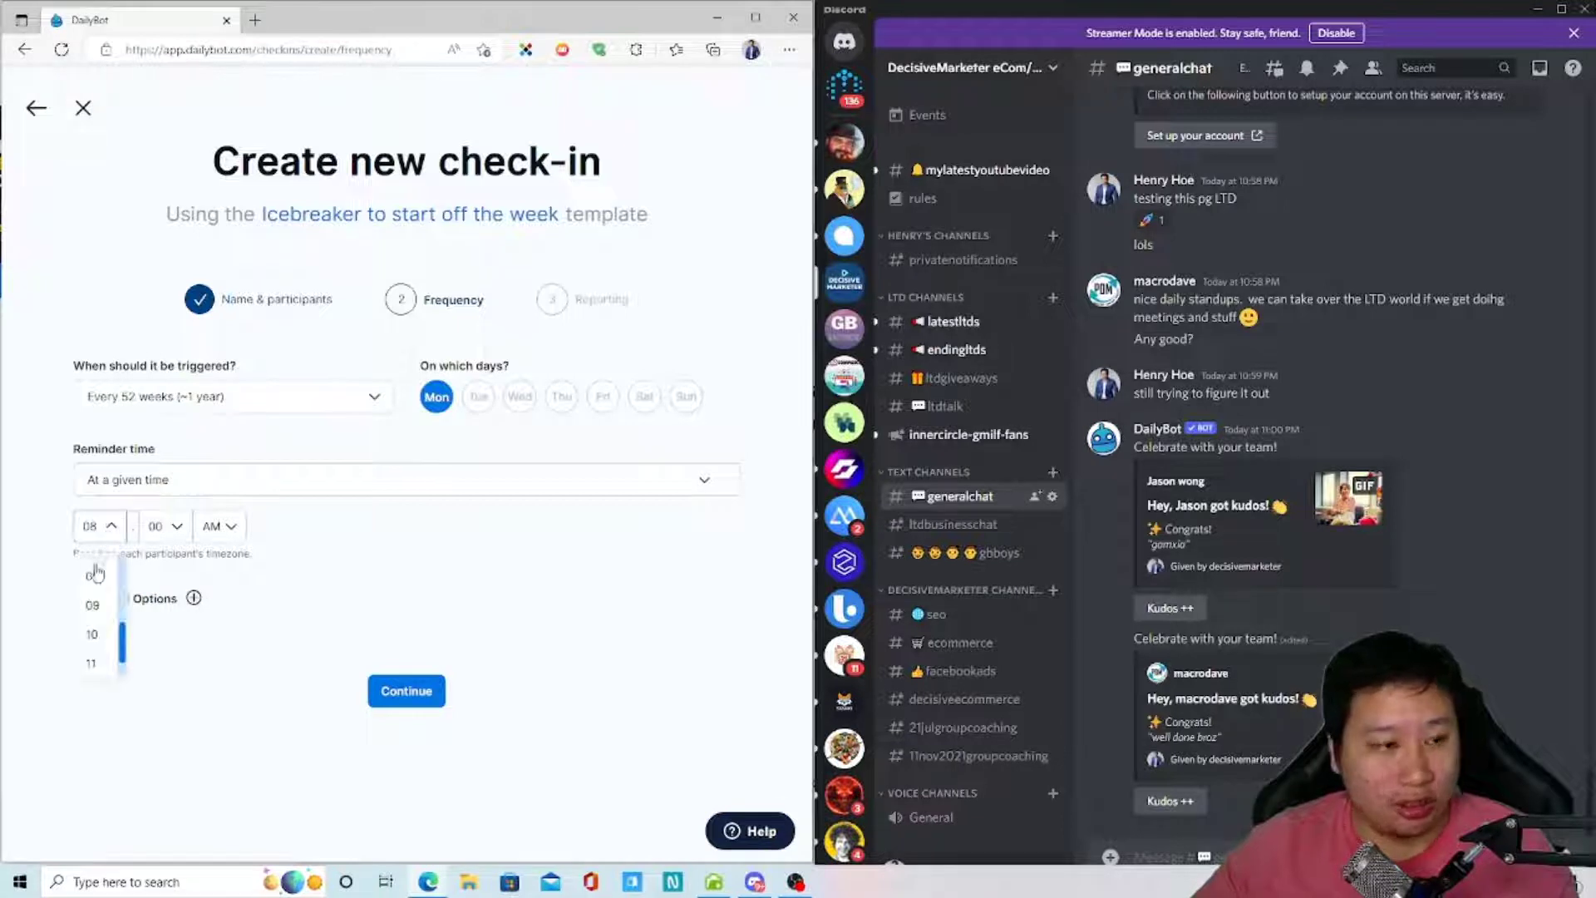
pyautogui.click(92, 663)
pyautogui.click(160, 536)
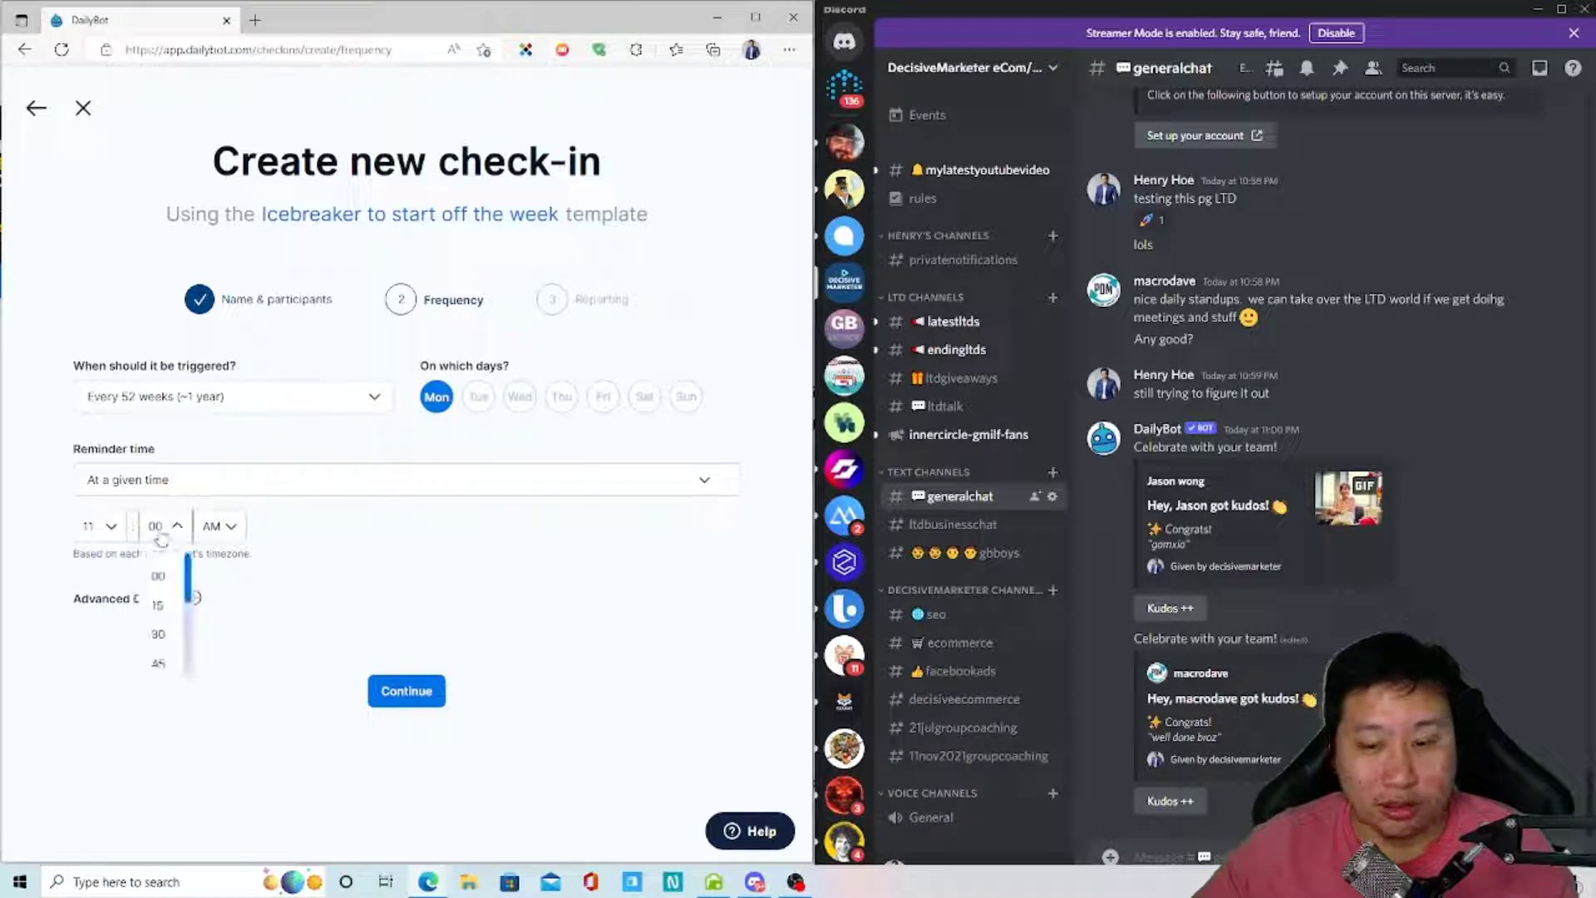
pyautogui.click(158, 604)
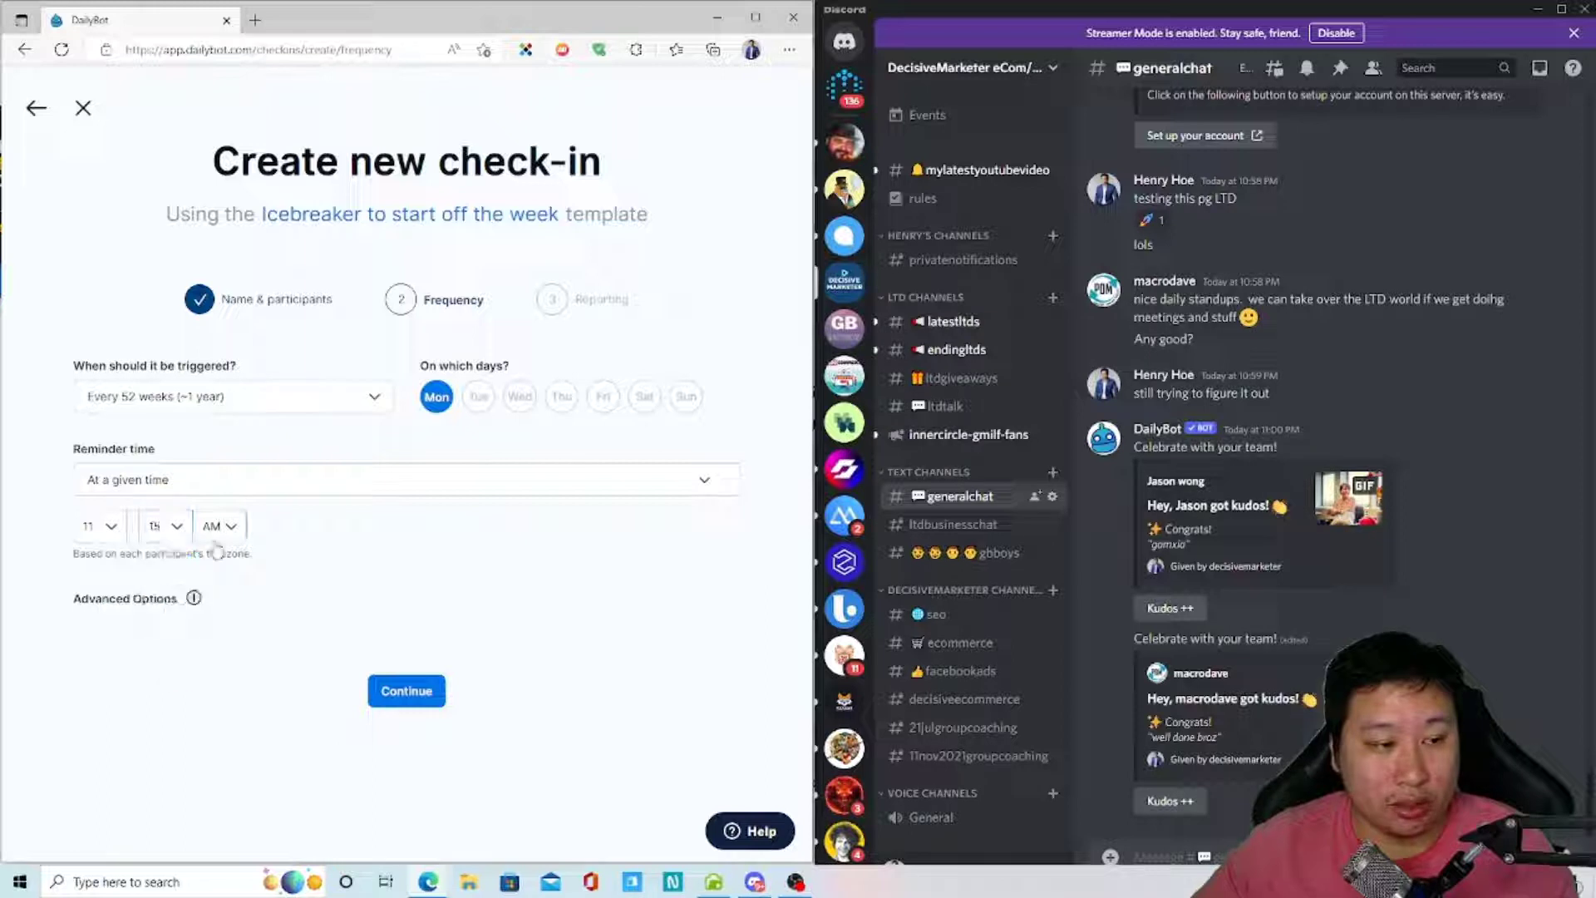
pyautogui.click(218, 527)
pyautogui.click(221, 605)
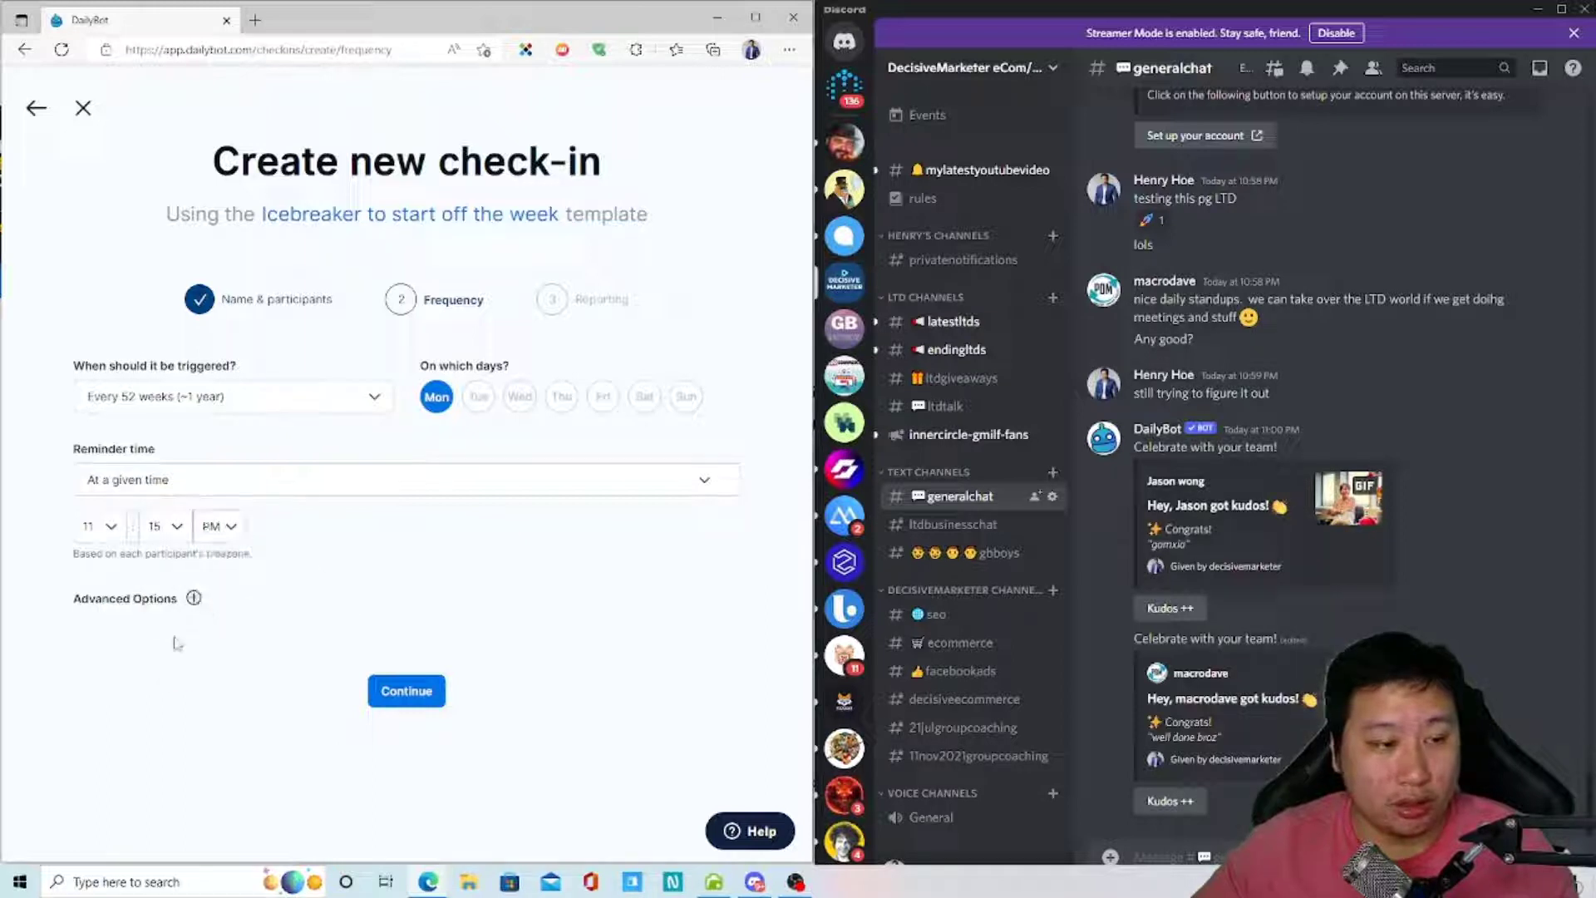
# - Expand Advanced Options and continue to the Reporting step
pyautogui.click(195, 601)
pyautogui.scroll(-3, 196, 601)
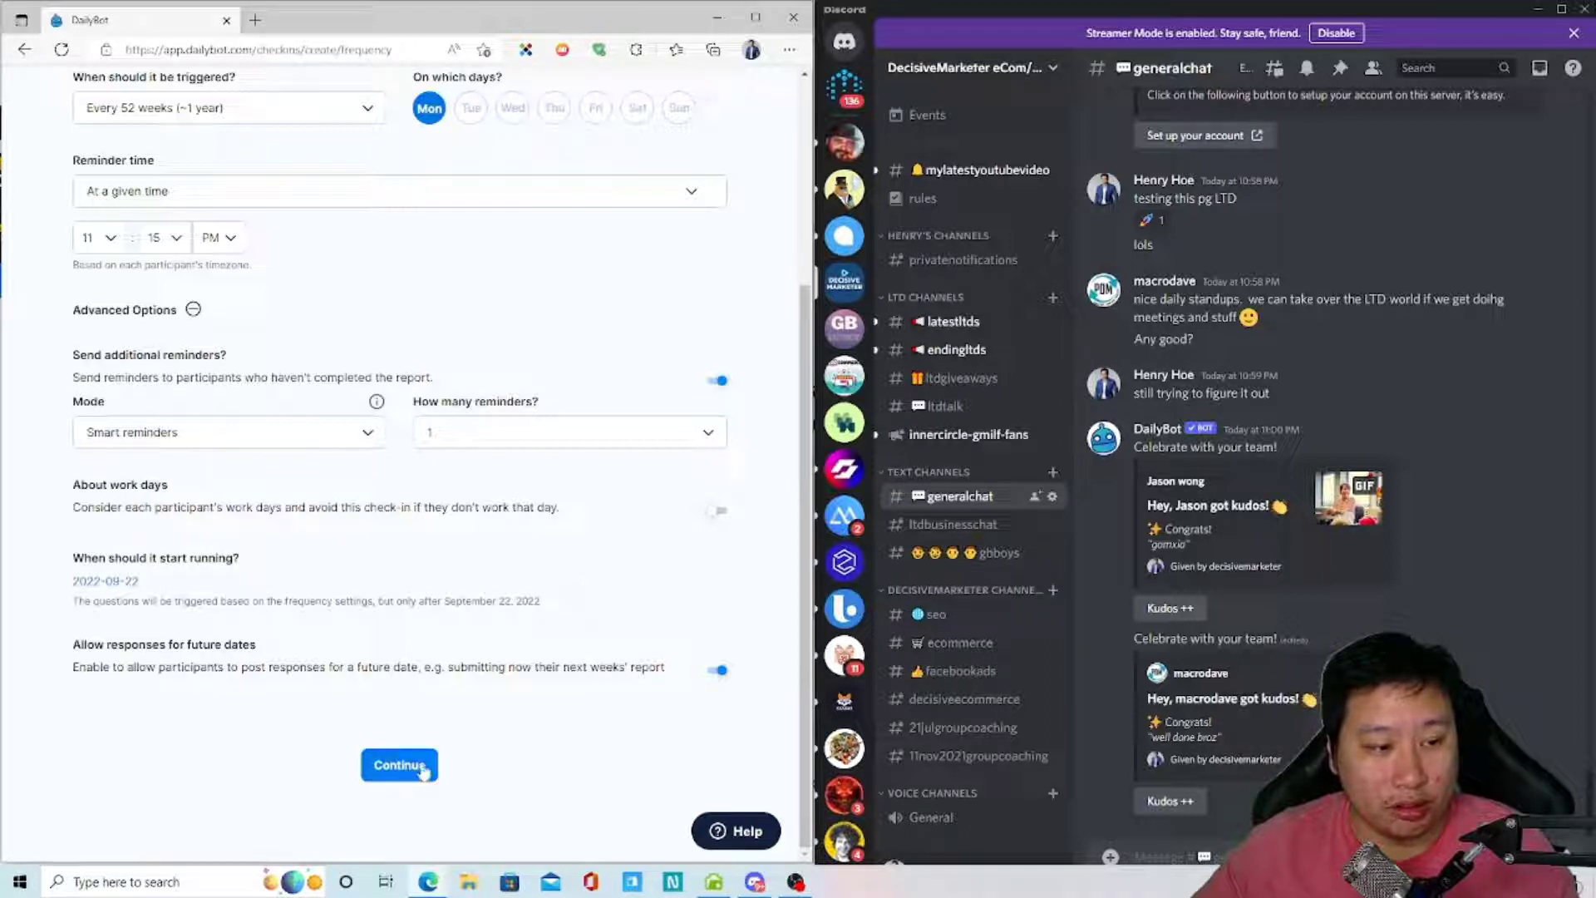
pyautogui.click(398, 766)
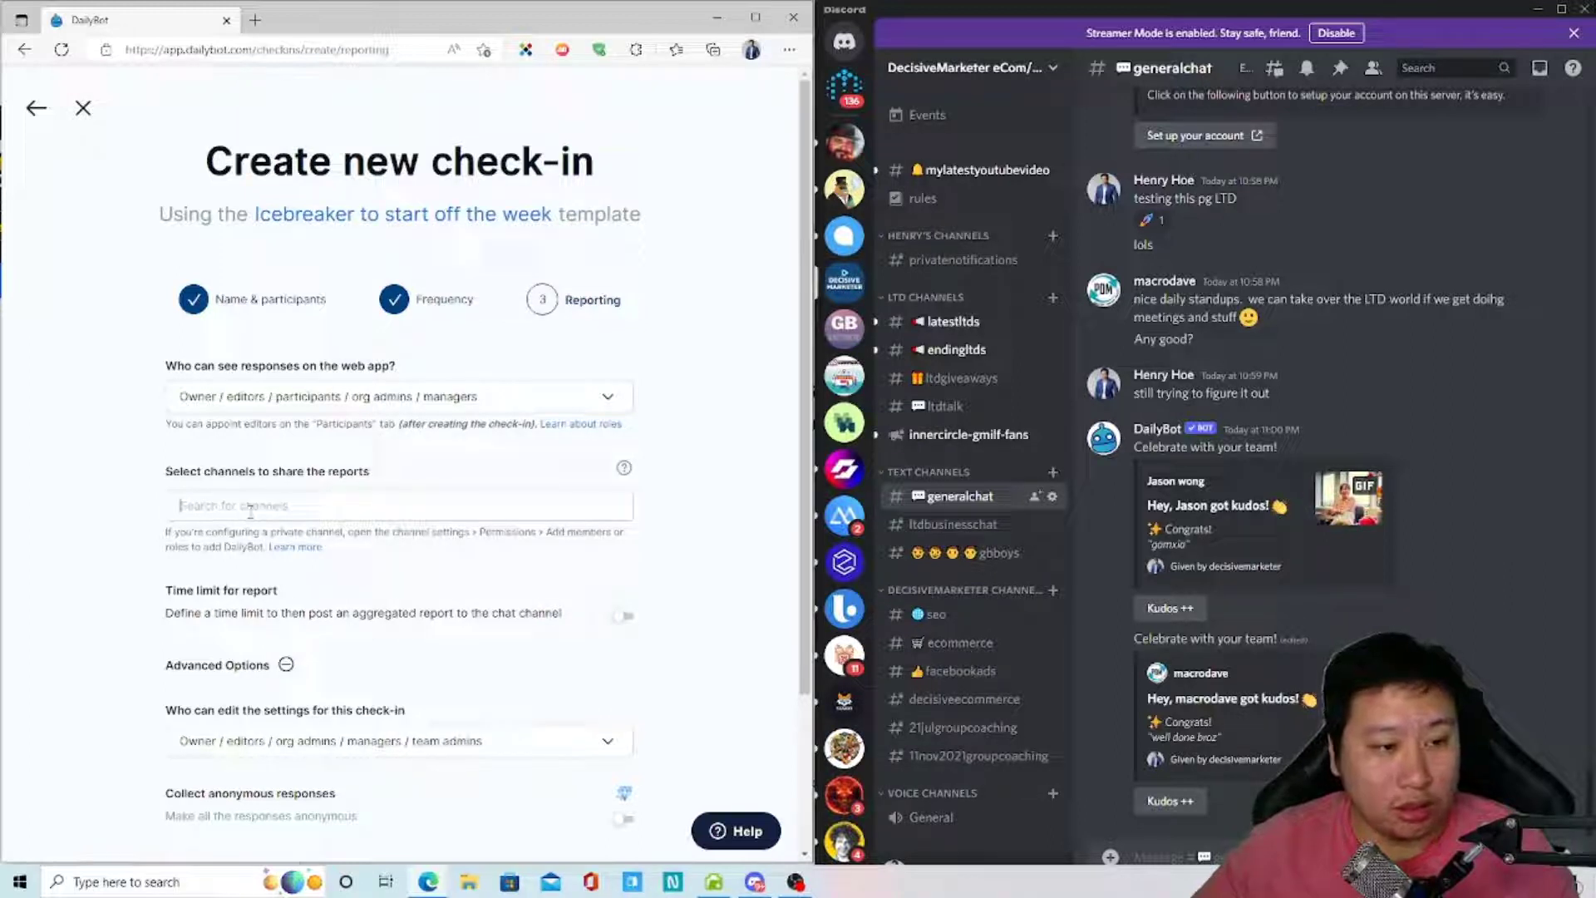
# - Review the report-sharing channels and finish creating the Back to Work Icebreaker check-in
pyautogui.click(250, 509)
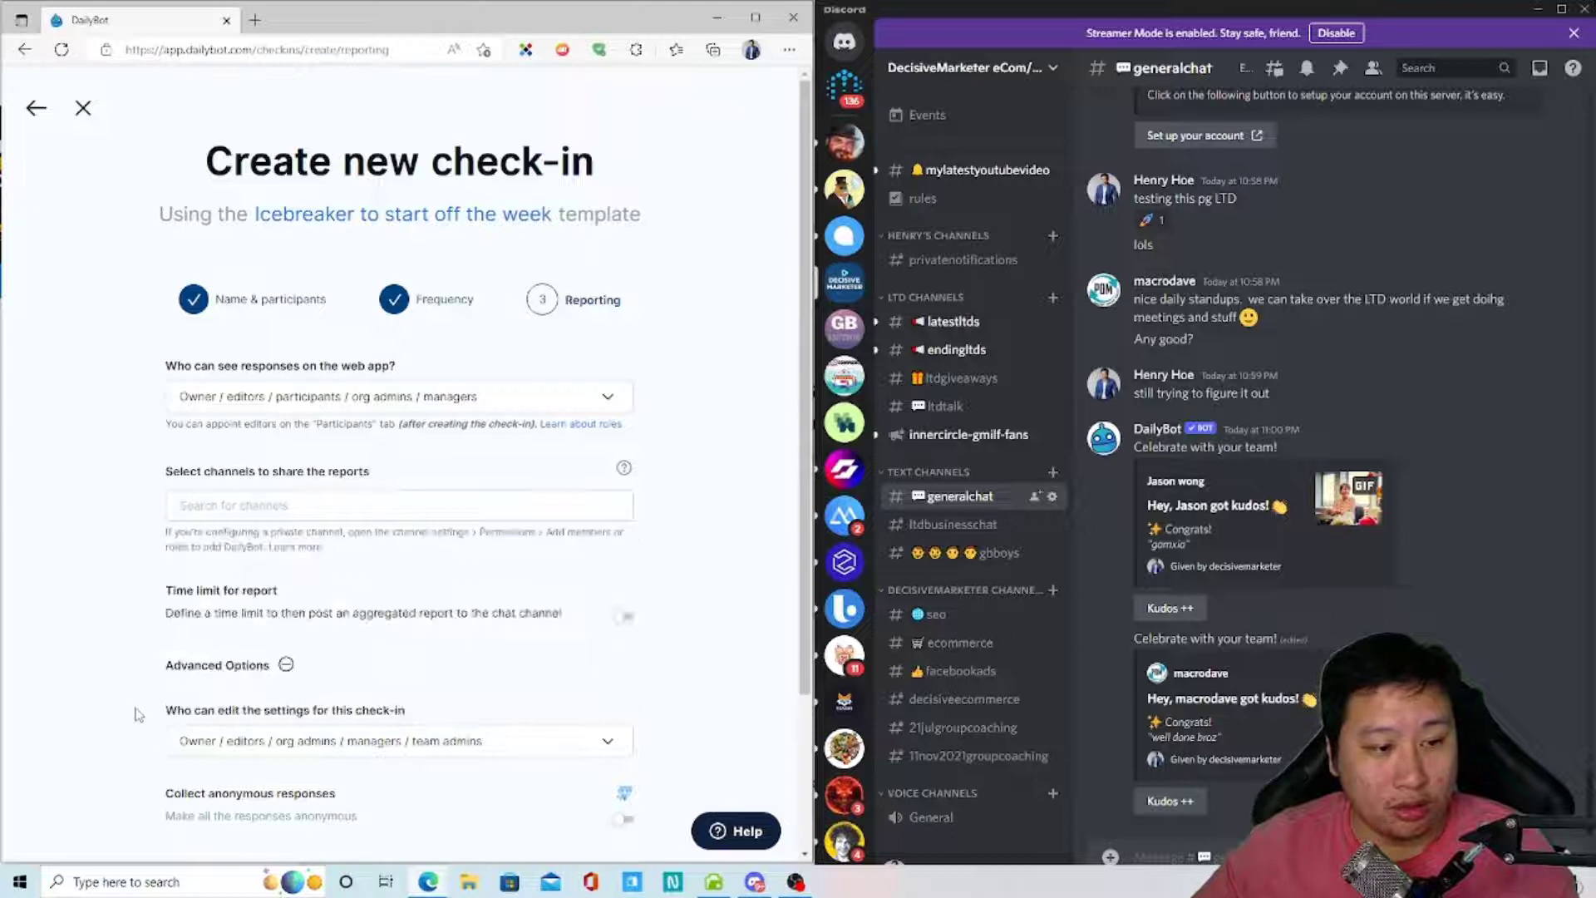
pyautogui.scroll(-3, 138, 715)
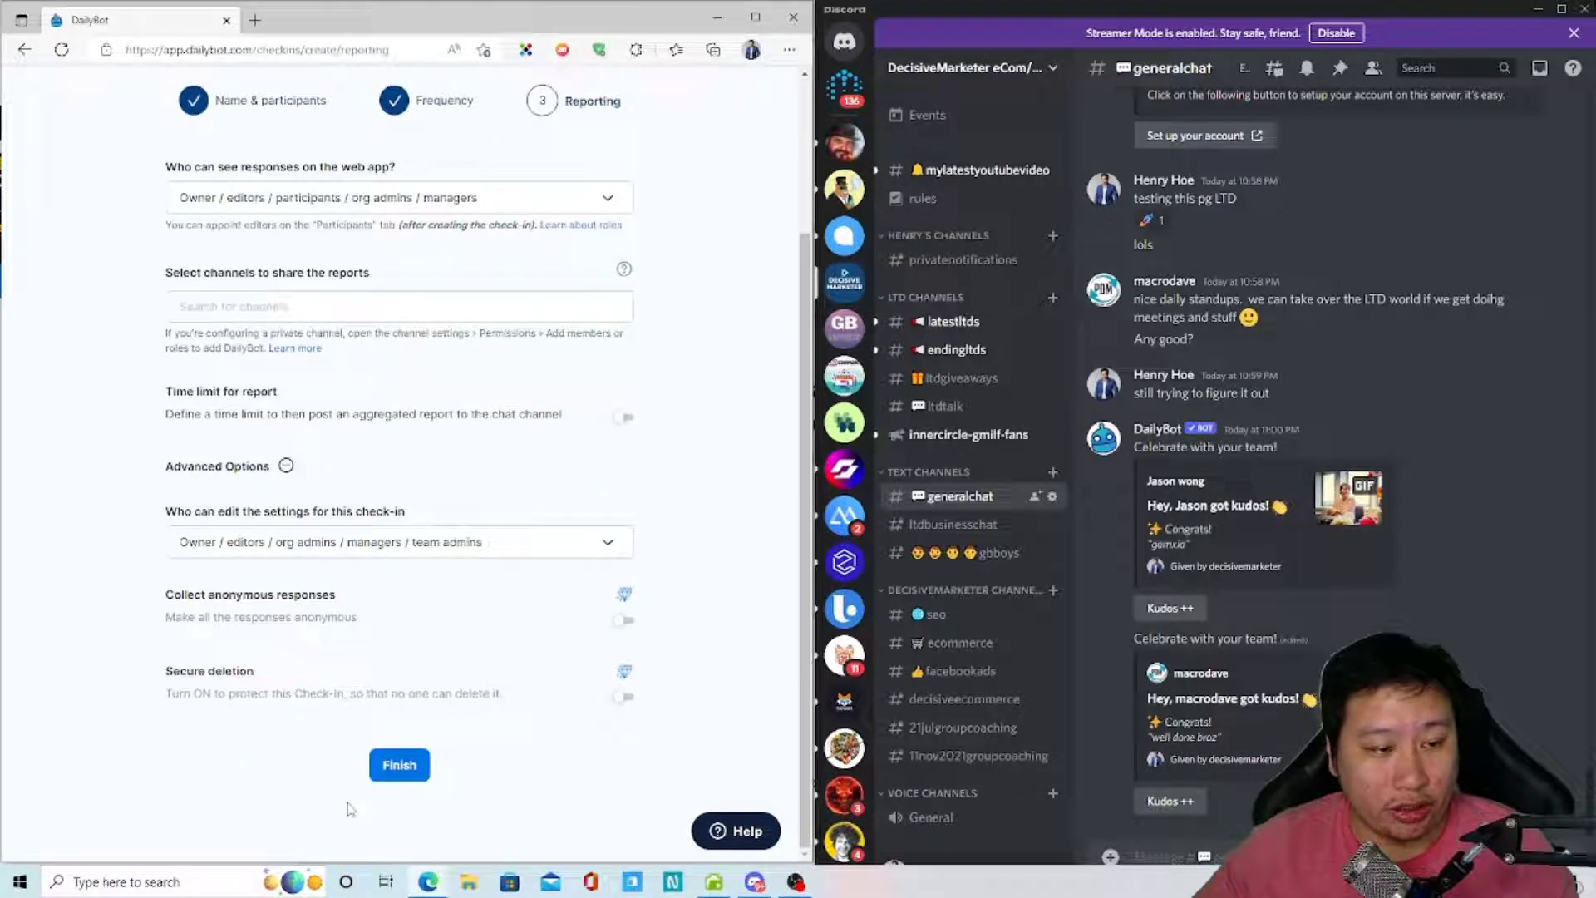
pyautogui.click(424, 768)
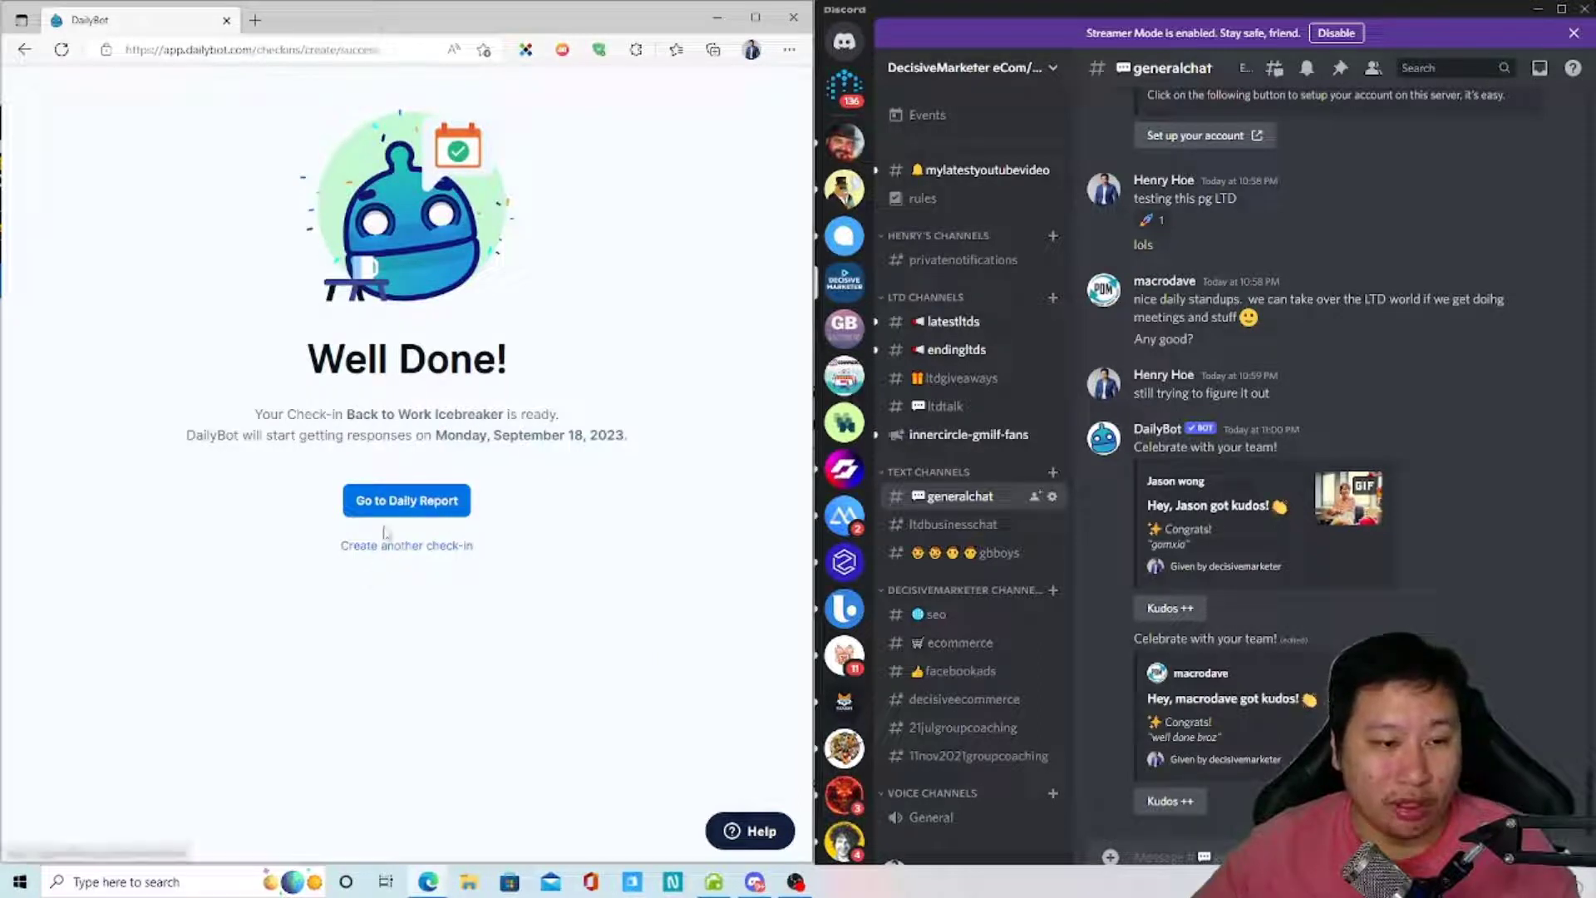
# - View the new check-in's daily report and configuration, then return Home to Get started
pyautogui.click(399, 508)
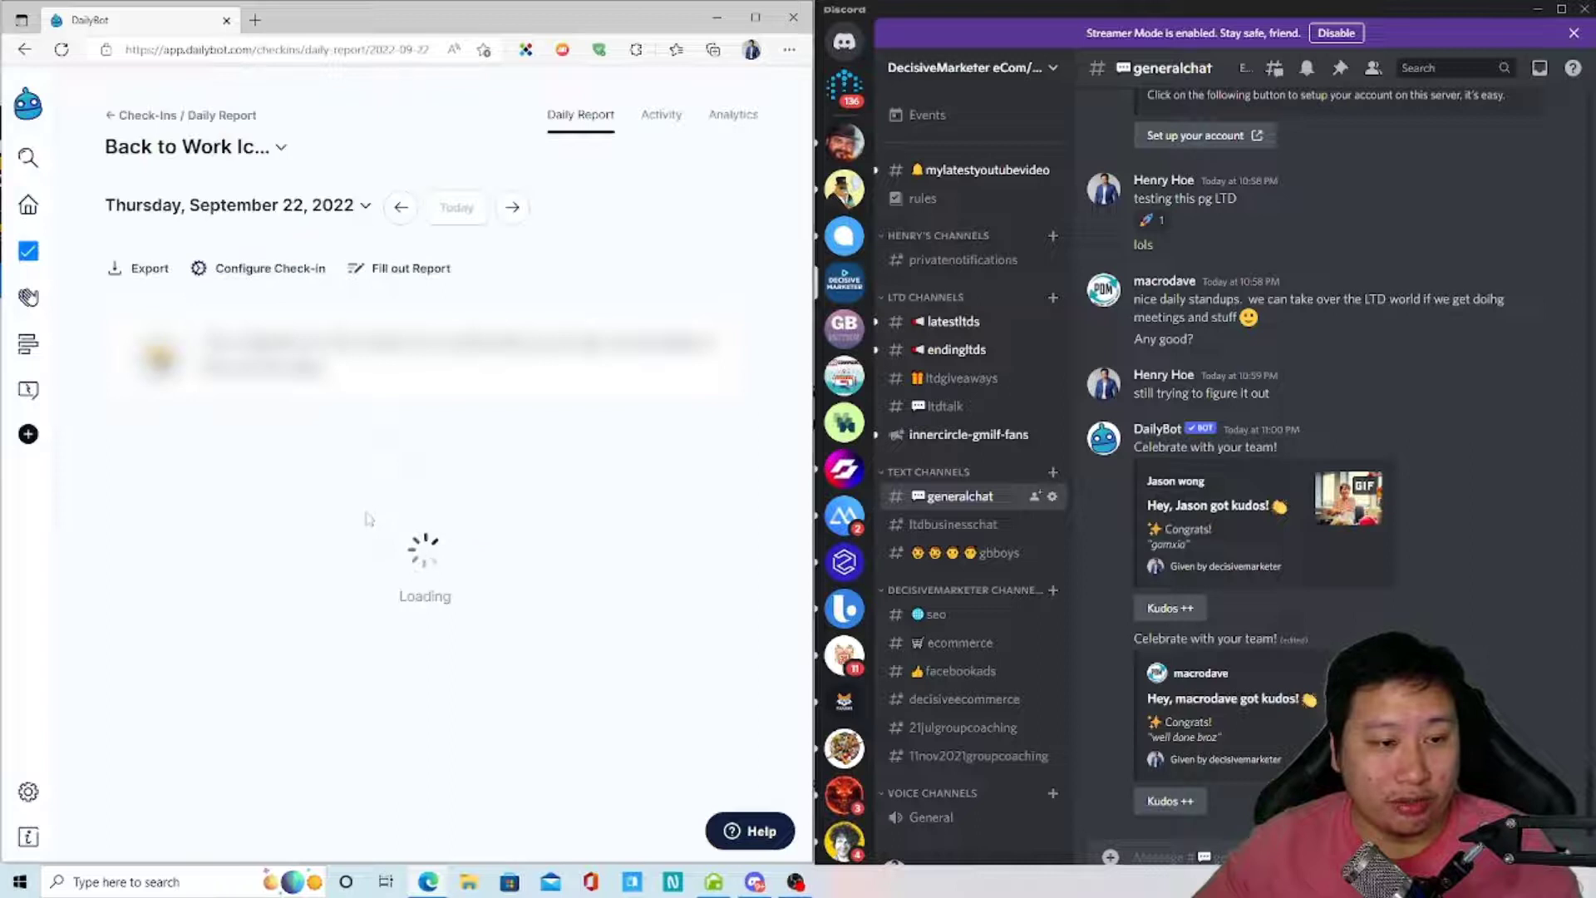
pyautogui.click(287, 272)
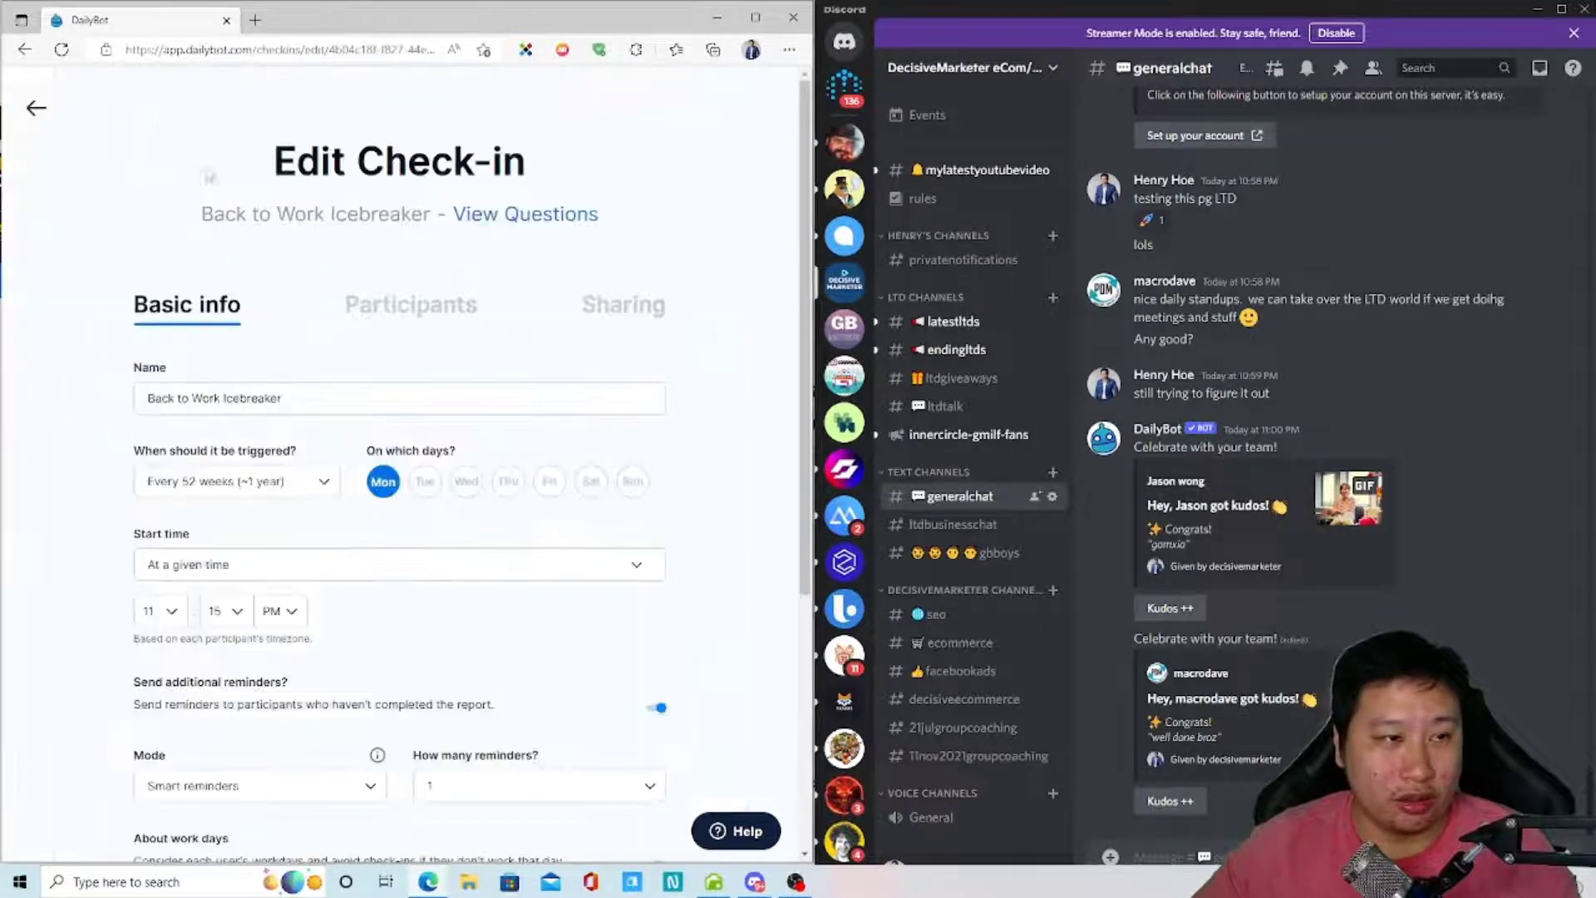
pyautogui.click(36, 108)
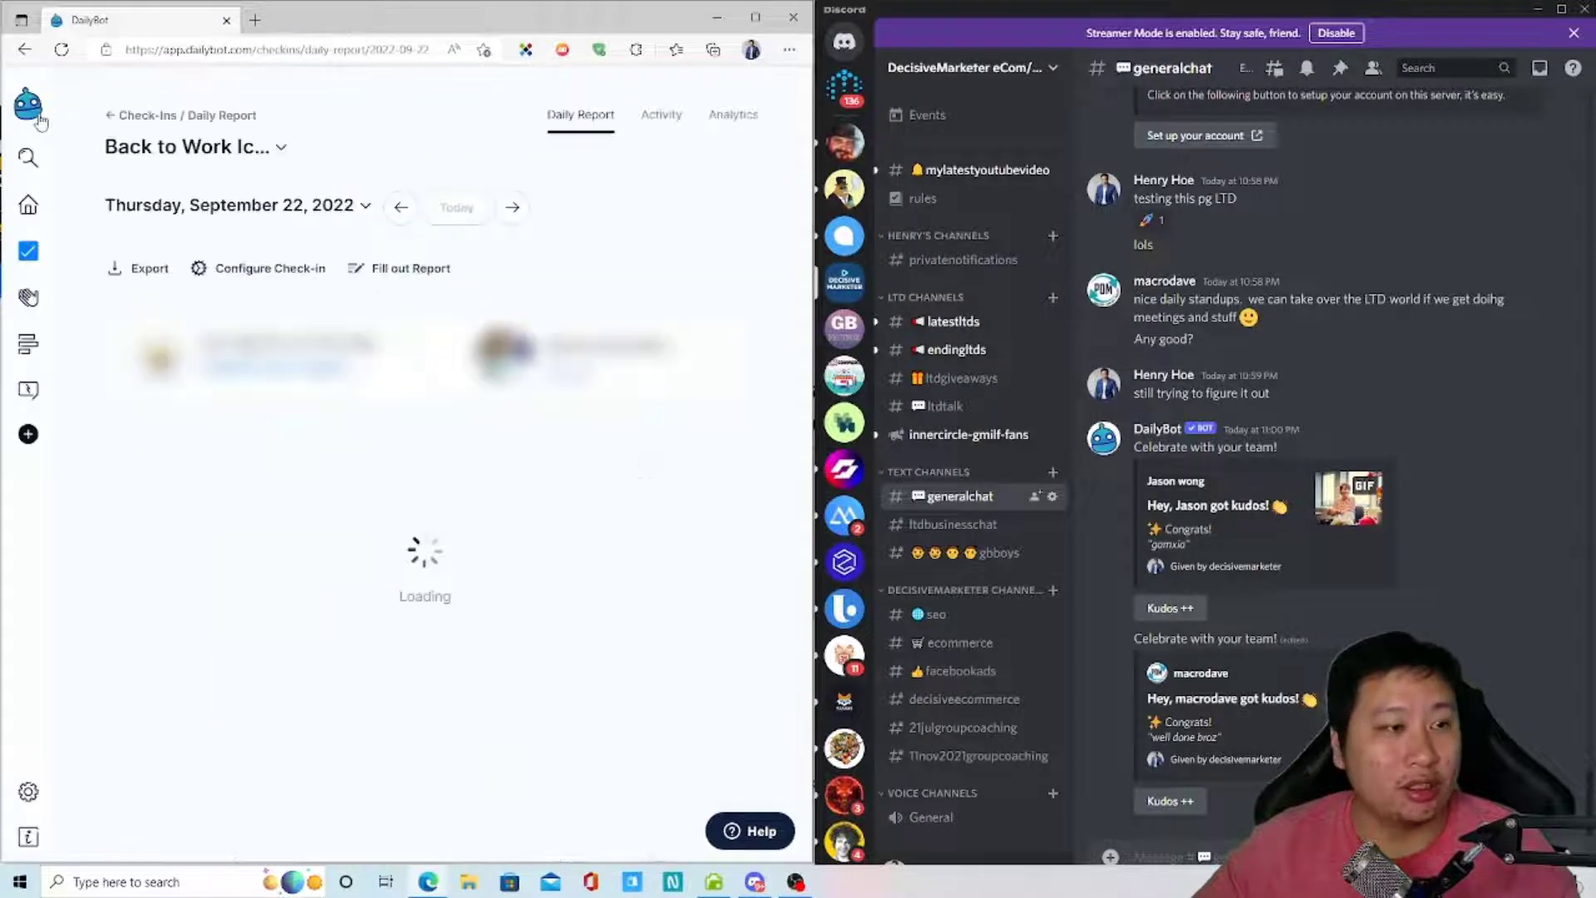
pyautogui.click(30, 206)
pyautogui.scroll(-4, 338, 443)
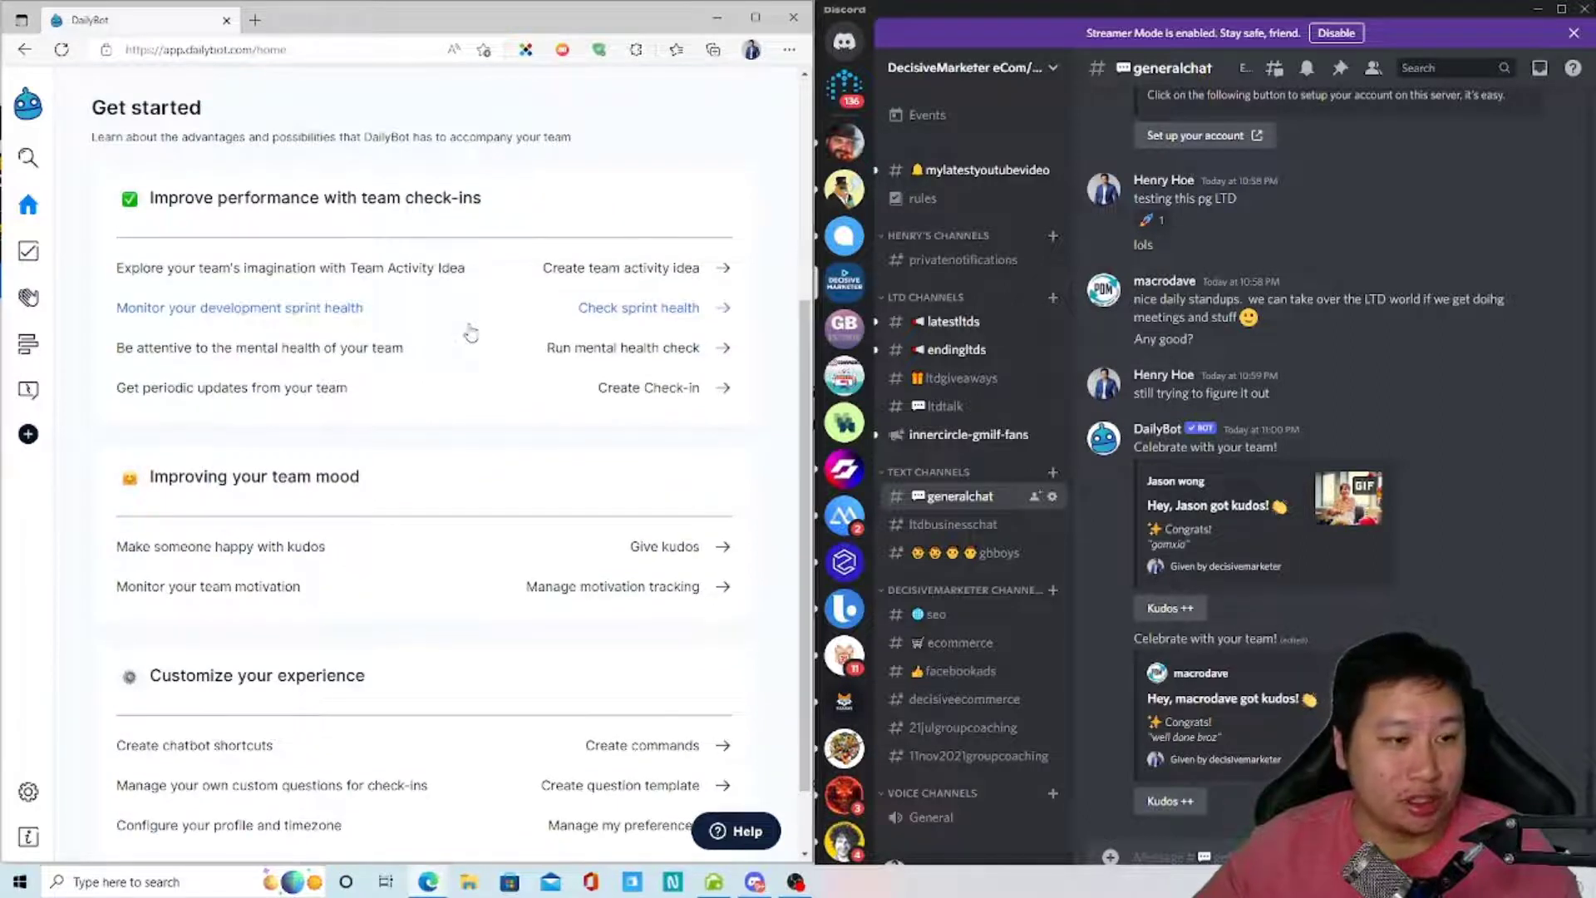
# - Open the Sprint Health Check template, close its preview, and exit without saving to the template list
pyautogui.click(470, 330)
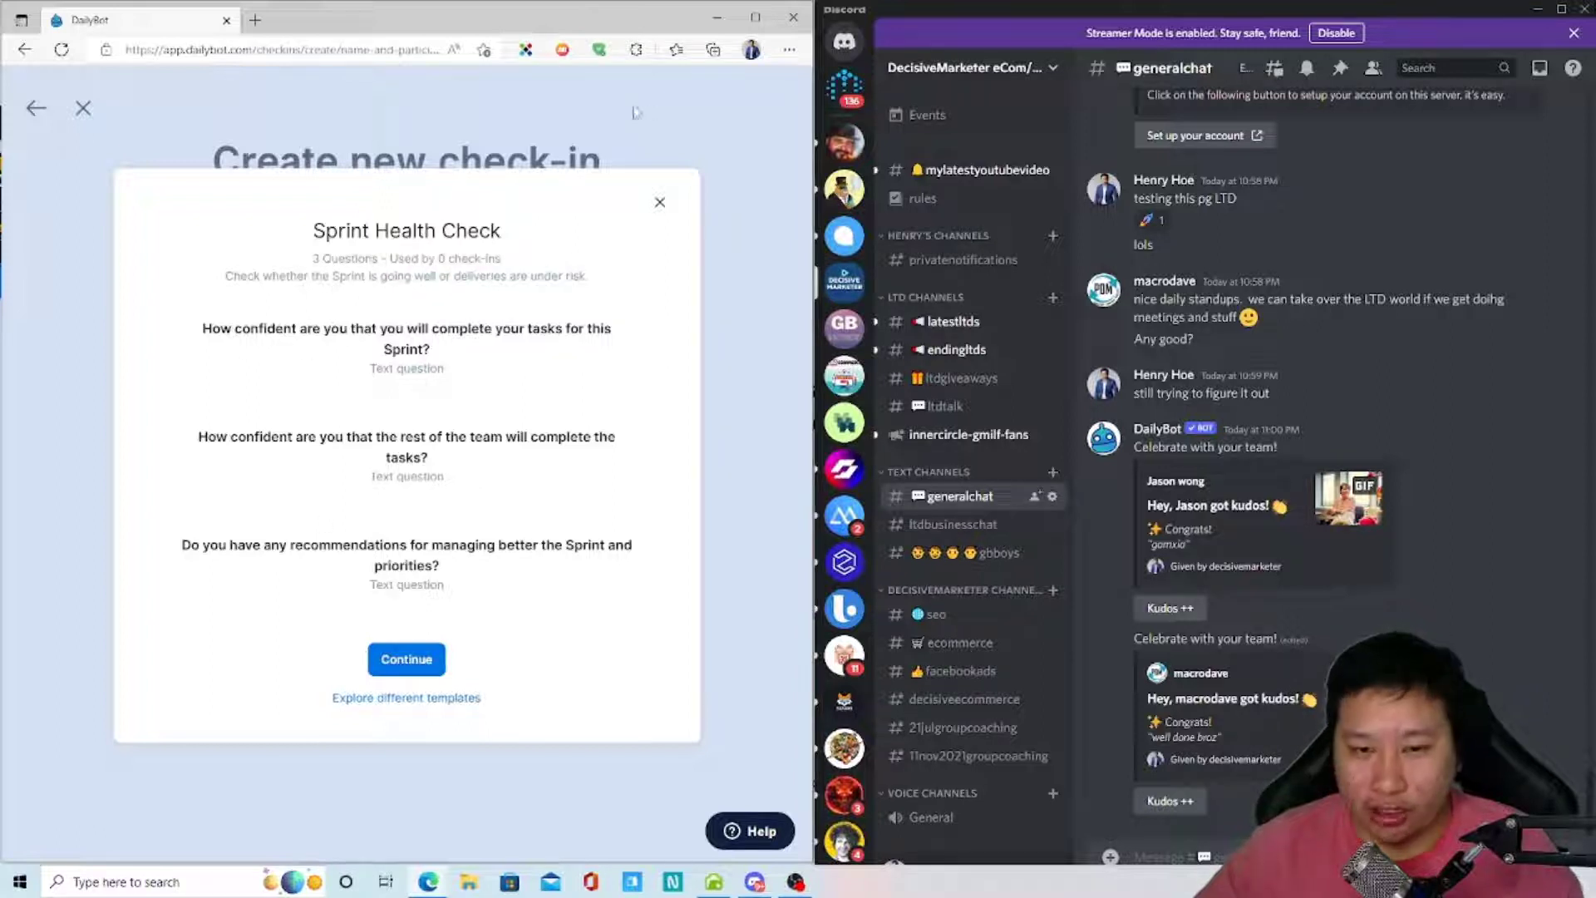
pyautogui.click(660, 202)
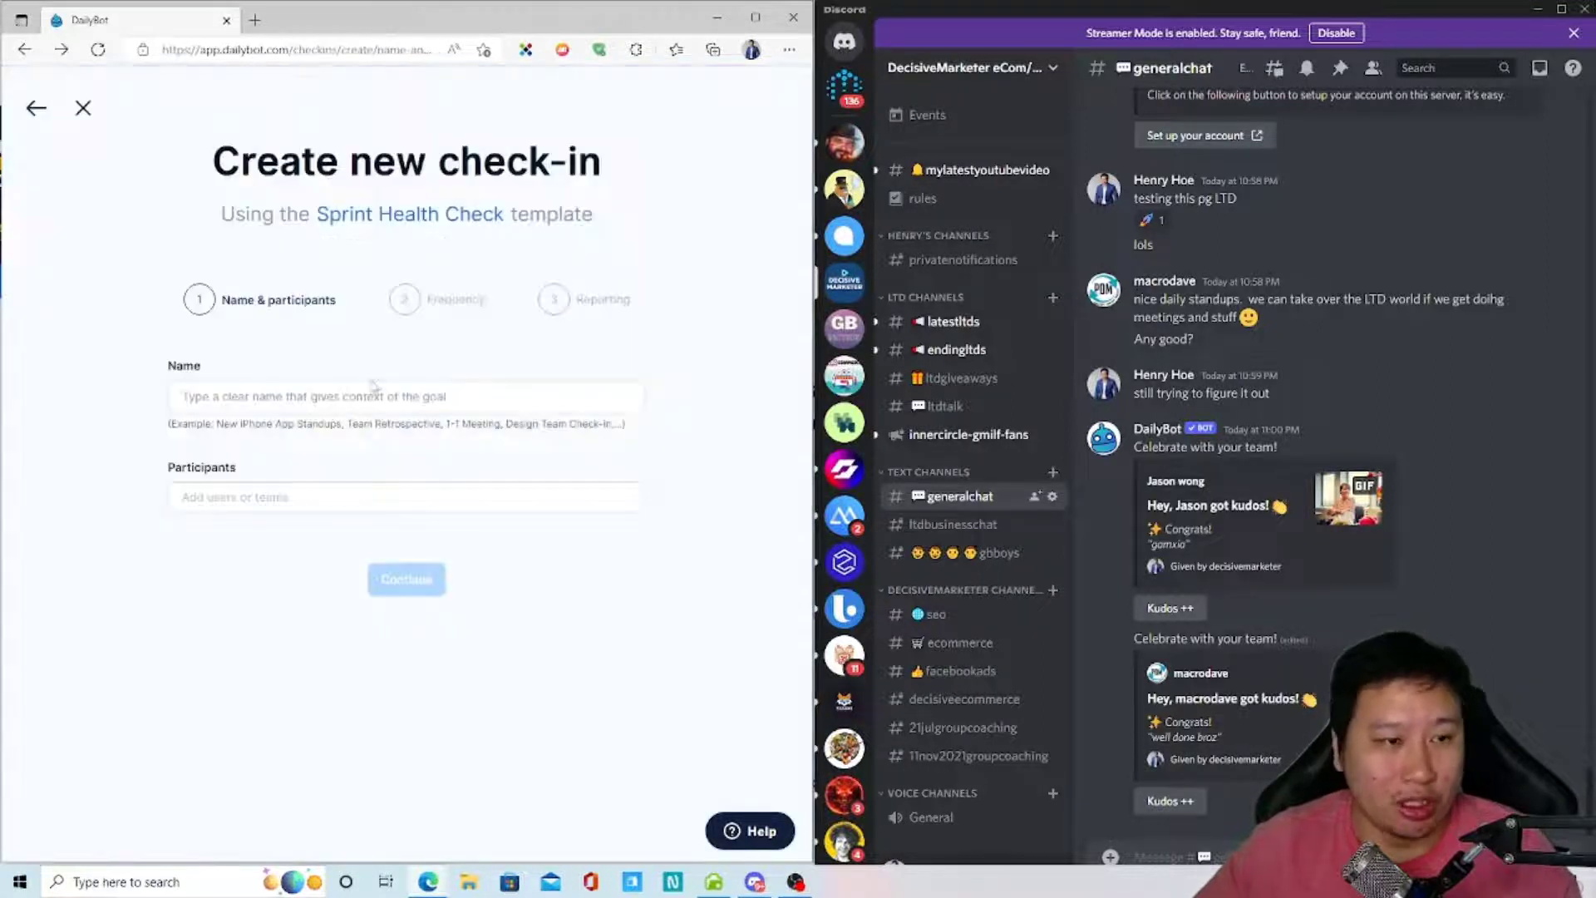
pyautogui.click(83, 108)
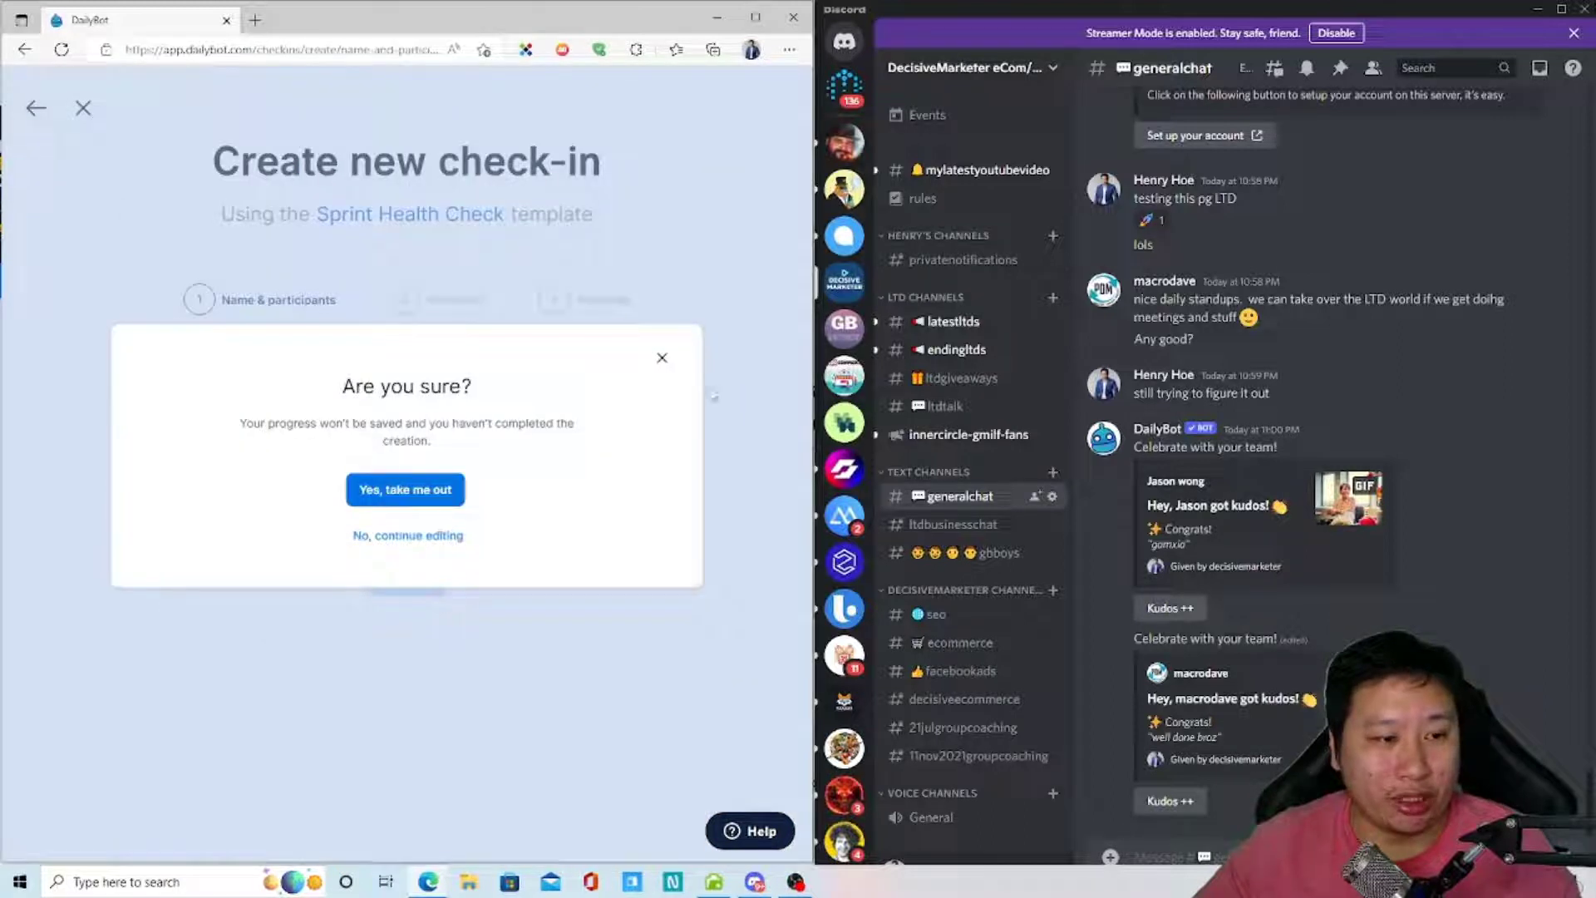
pyautogui.click(661, 359)
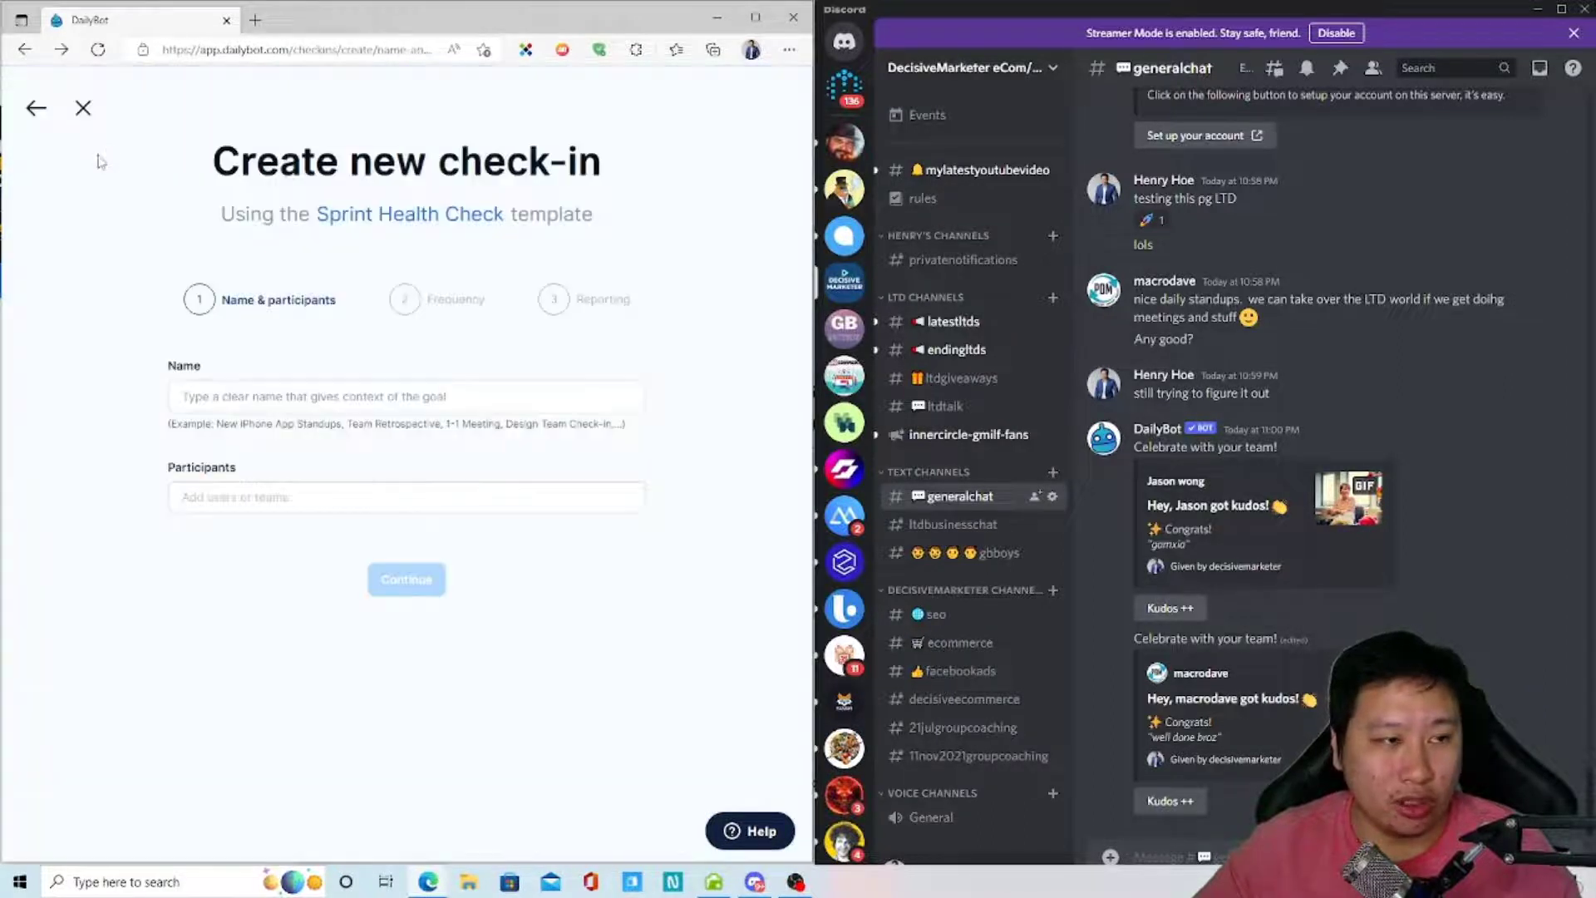
pyautogui.click(35, 110)
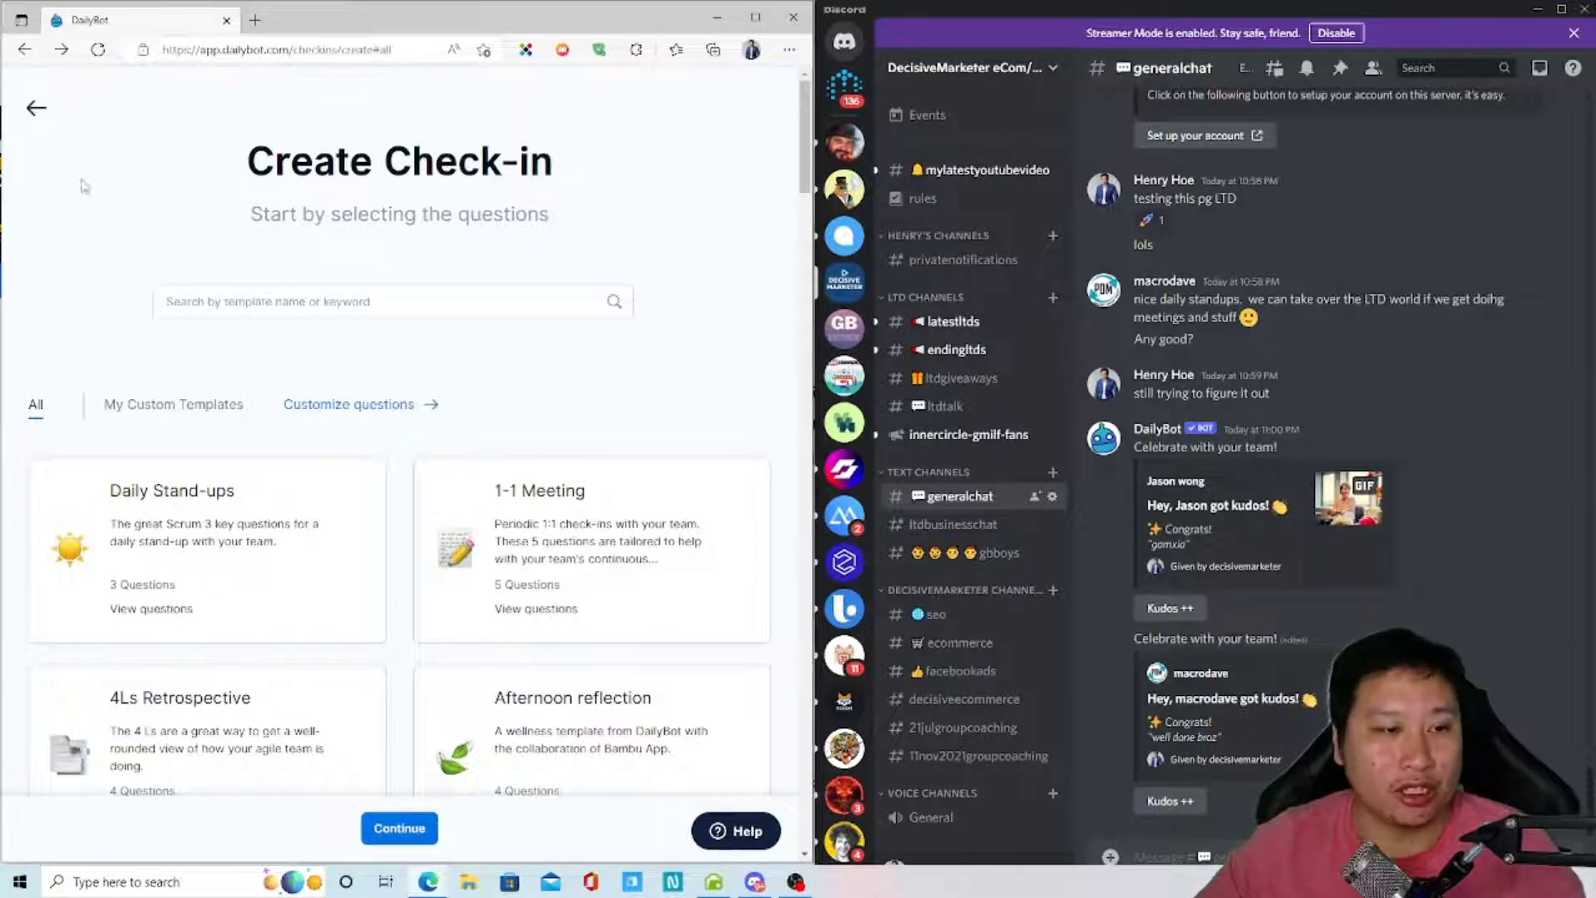
# - Open the Meeting Prep template, read its two questions, and back out to the template gallery
pyautogui.click(37, 108)
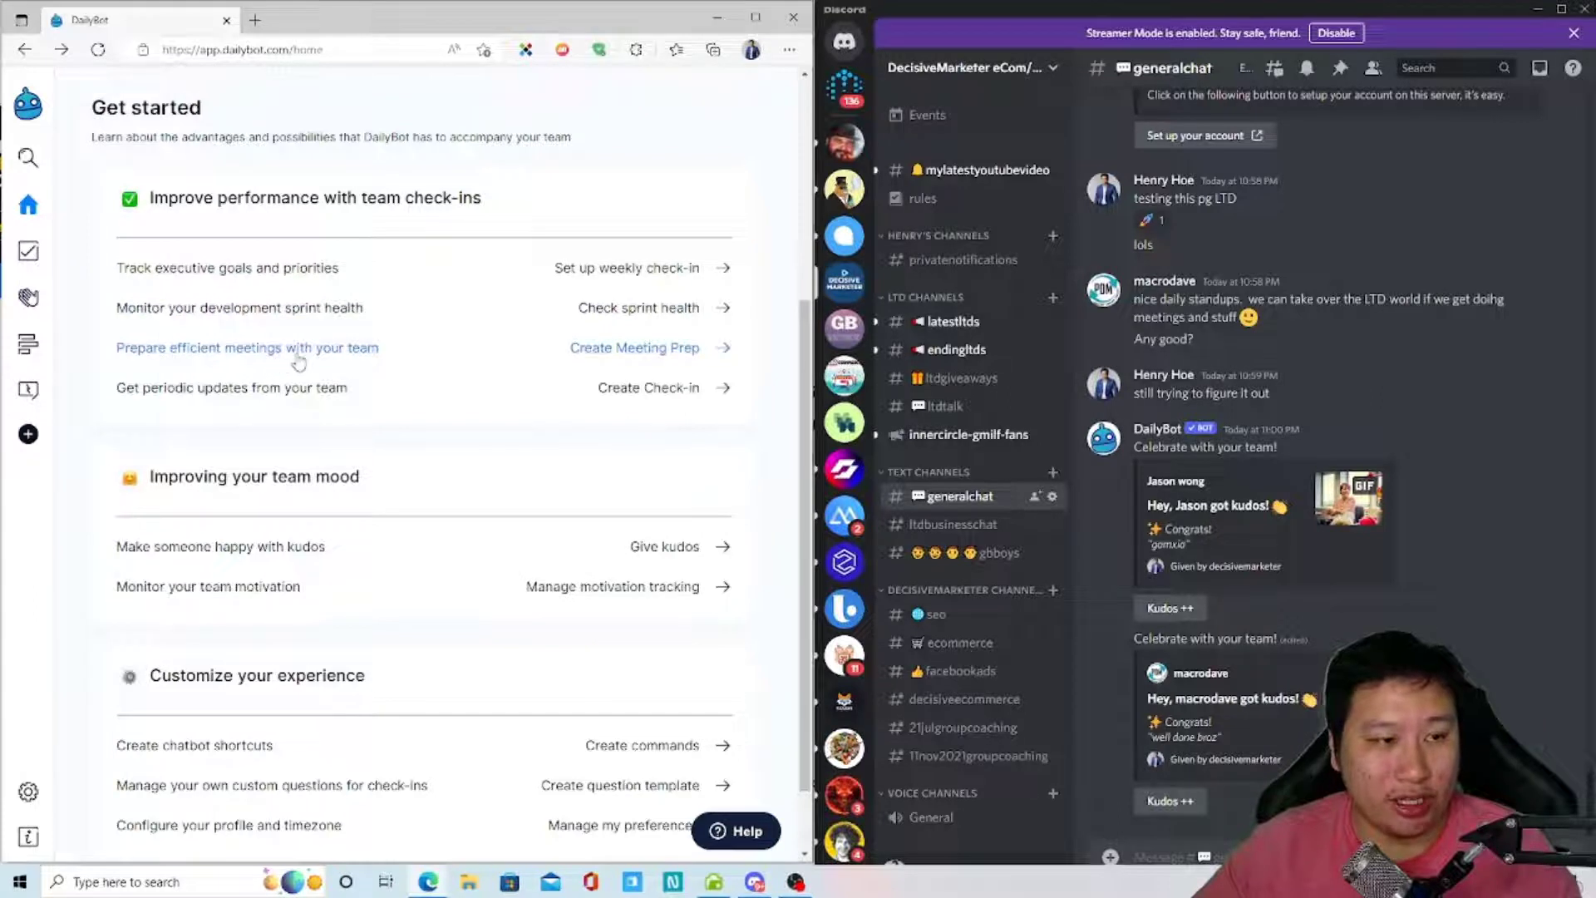
pyautogui.click(358, 363)
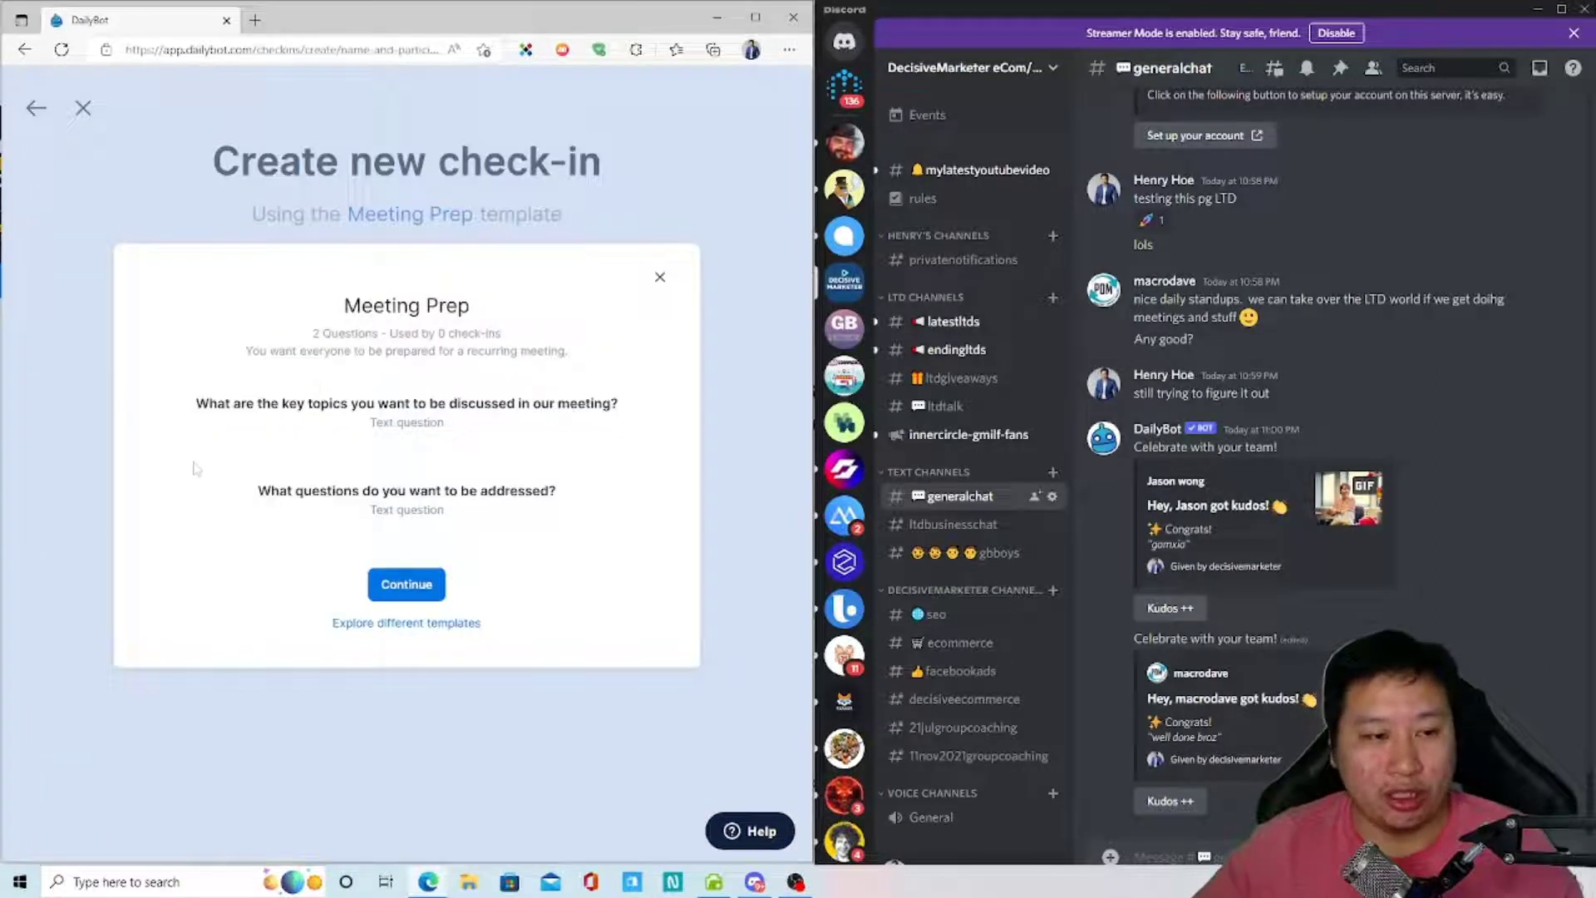
pyautogui.moveTo(197, 409); pyautogui.dragTo(582, 400)
pyautogui.click(589, 427)
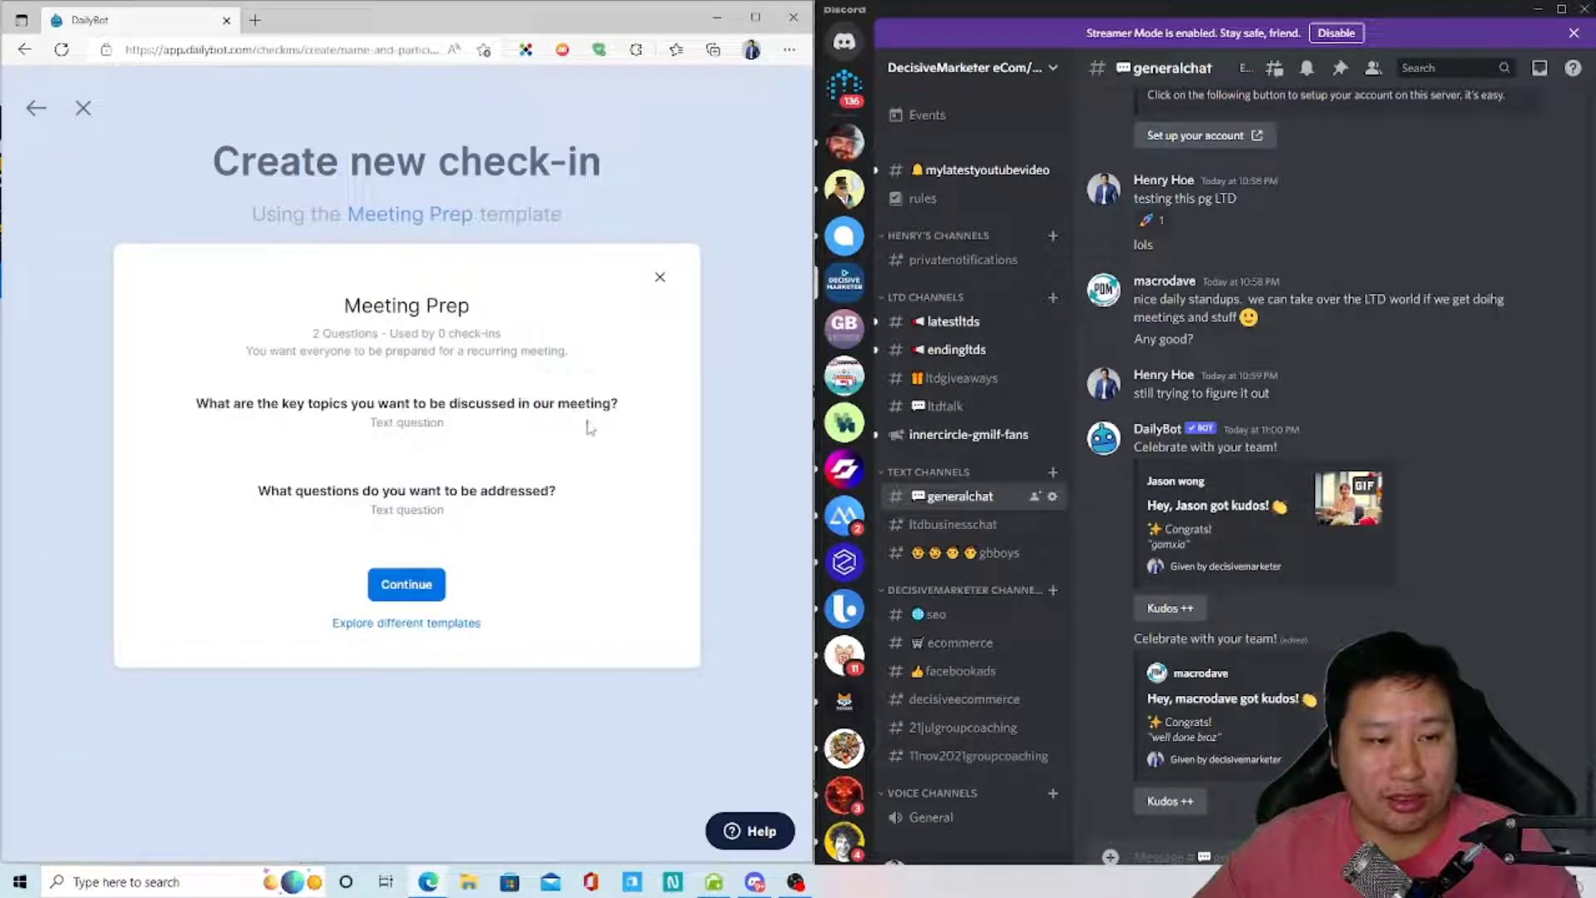
pyautogui.click(660, 277)
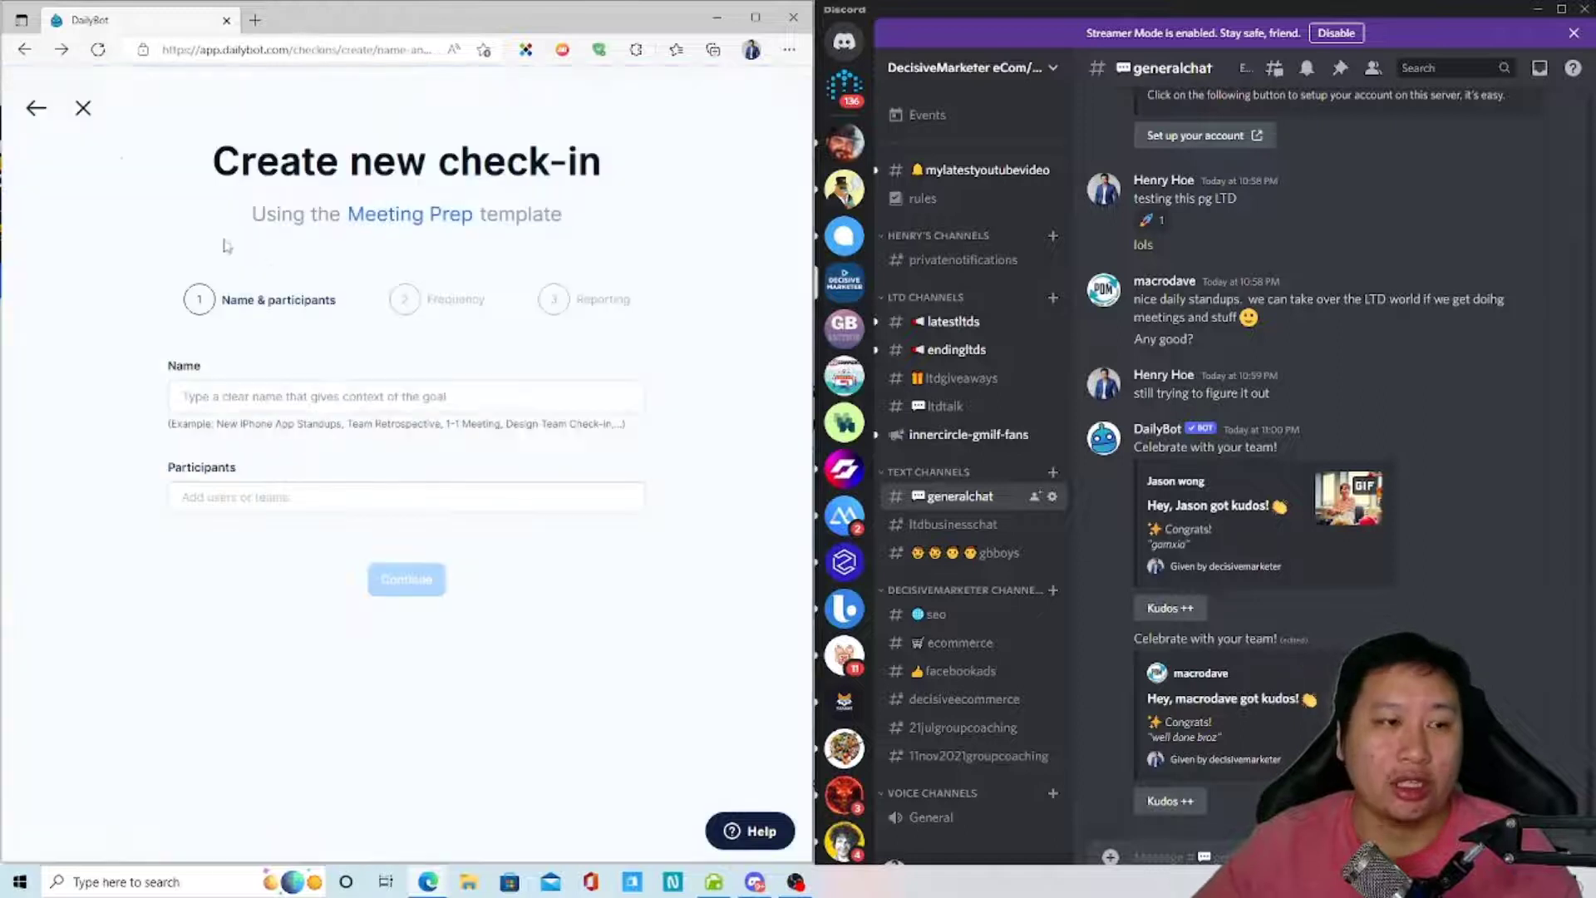
pyautogui.click(38, 109)
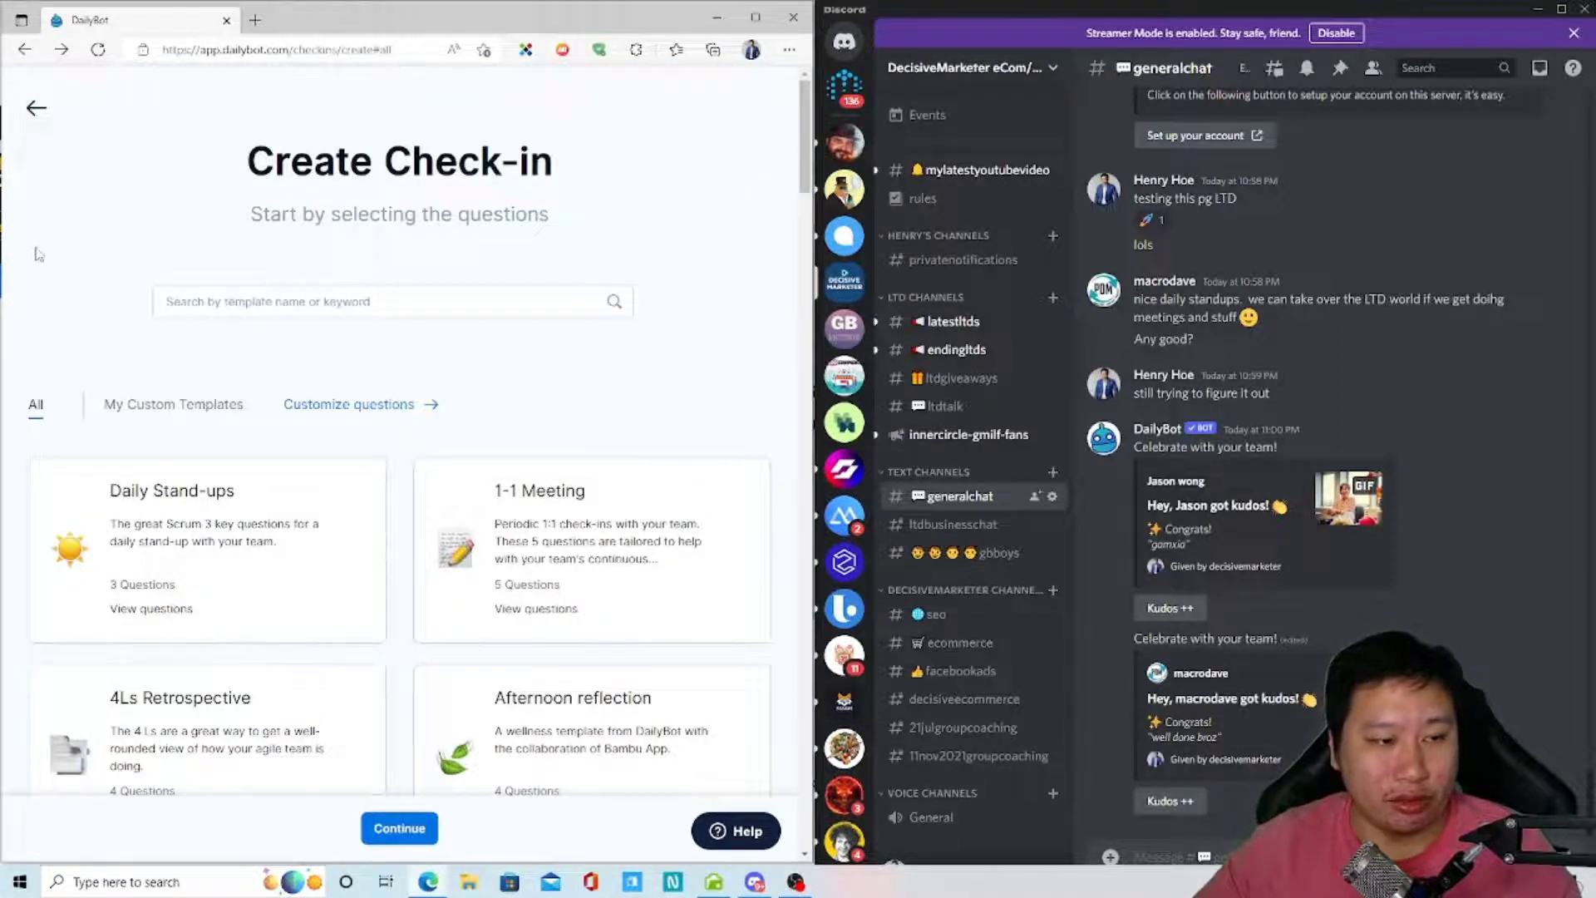
# - Go back from Create Check-in to Home and scroll to the Get started guides
pyautogui.click(37, 109)
pyautogui.scroll(-2, 424, 595)
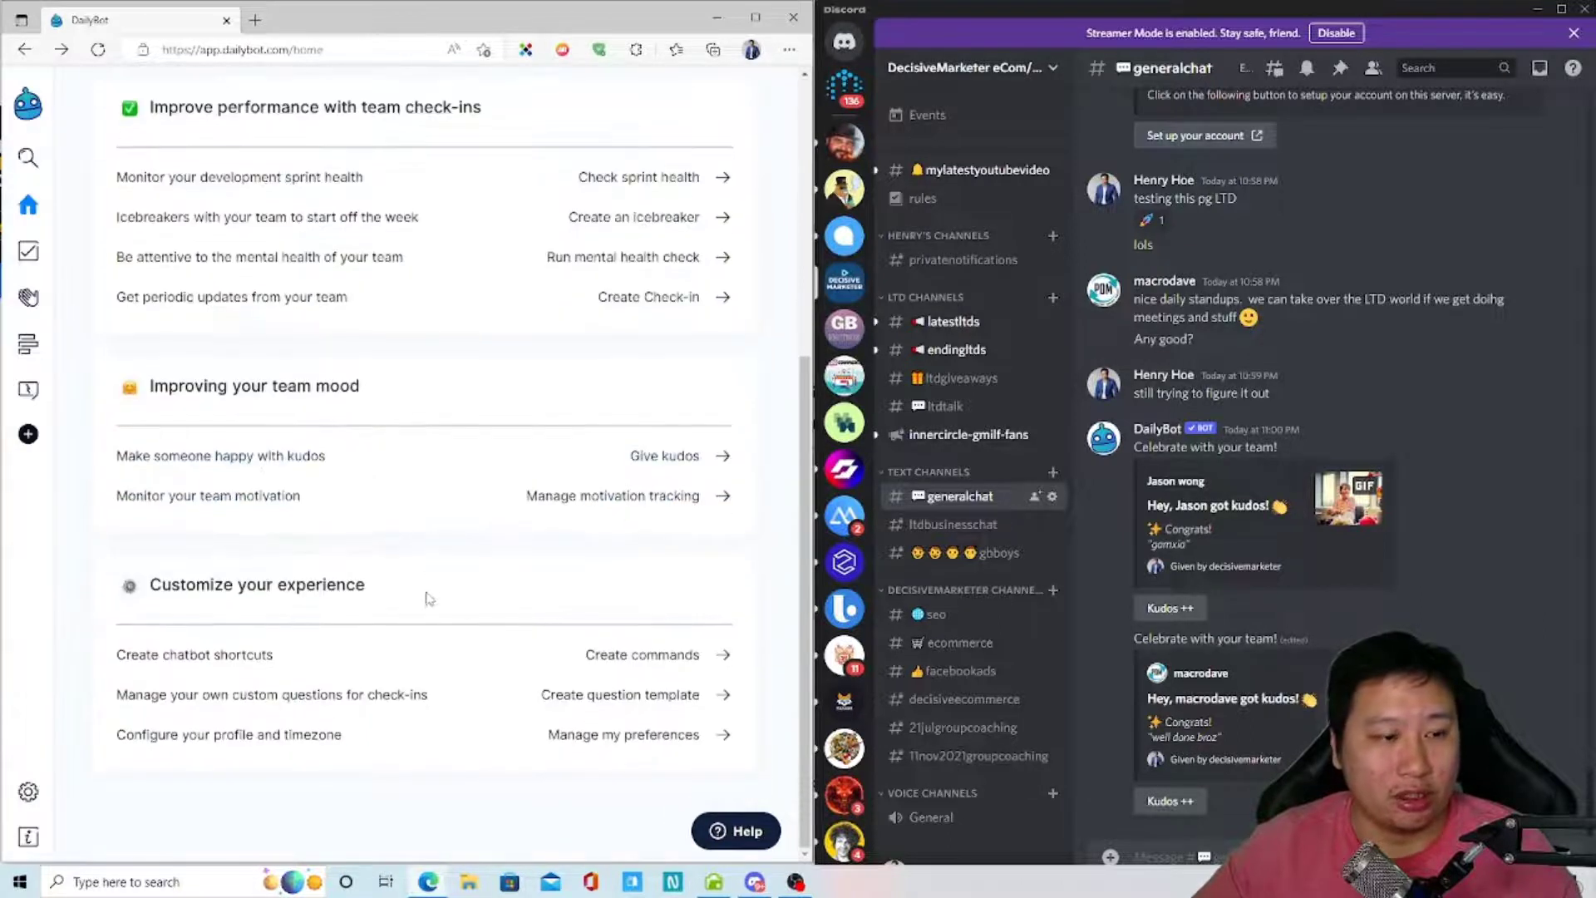
pyautogui.scroll(2, 135, 594)
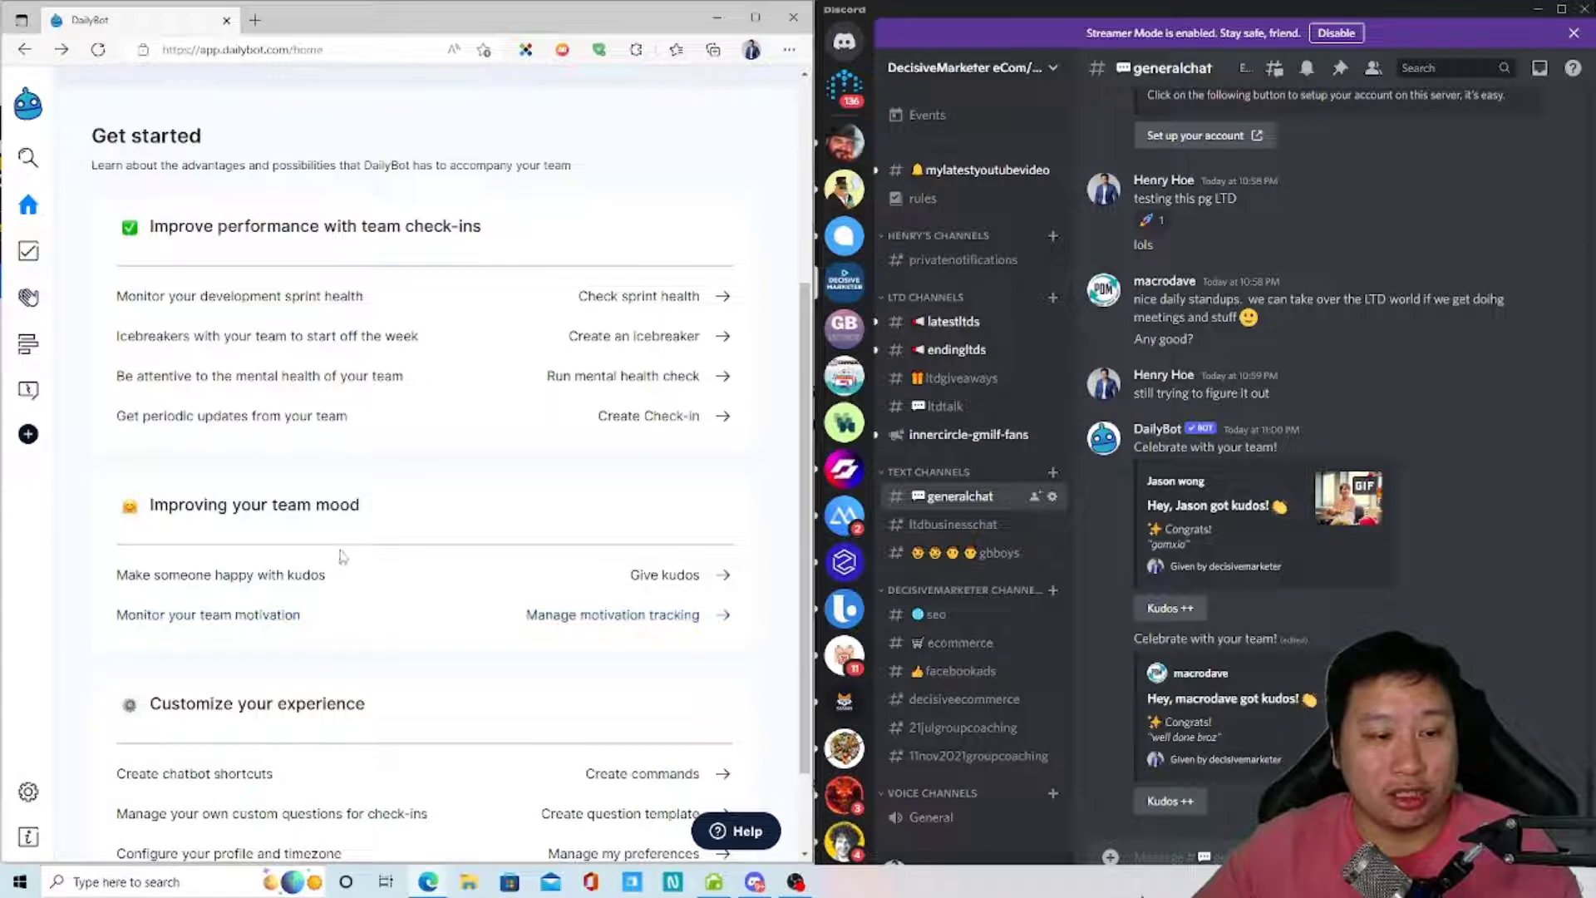
# - Send kudos to the chosen teammate so the bot posts it in Discord generalchat
pyautogui.click(424, 596)
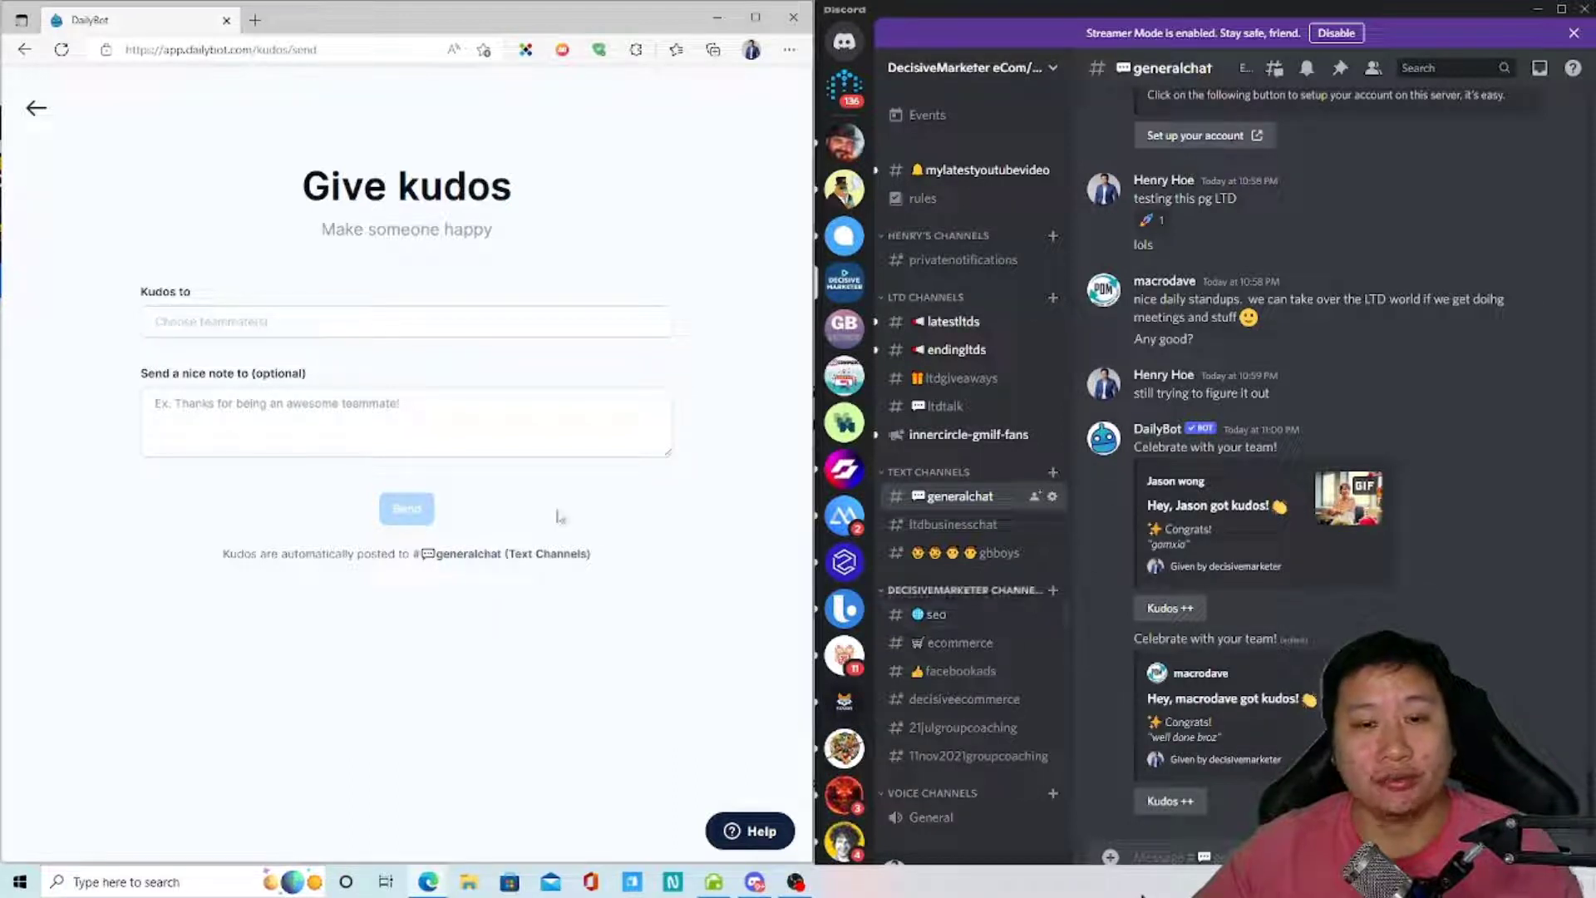
pyautogui.click(364, 415)
pyautogui.click(281, 332)
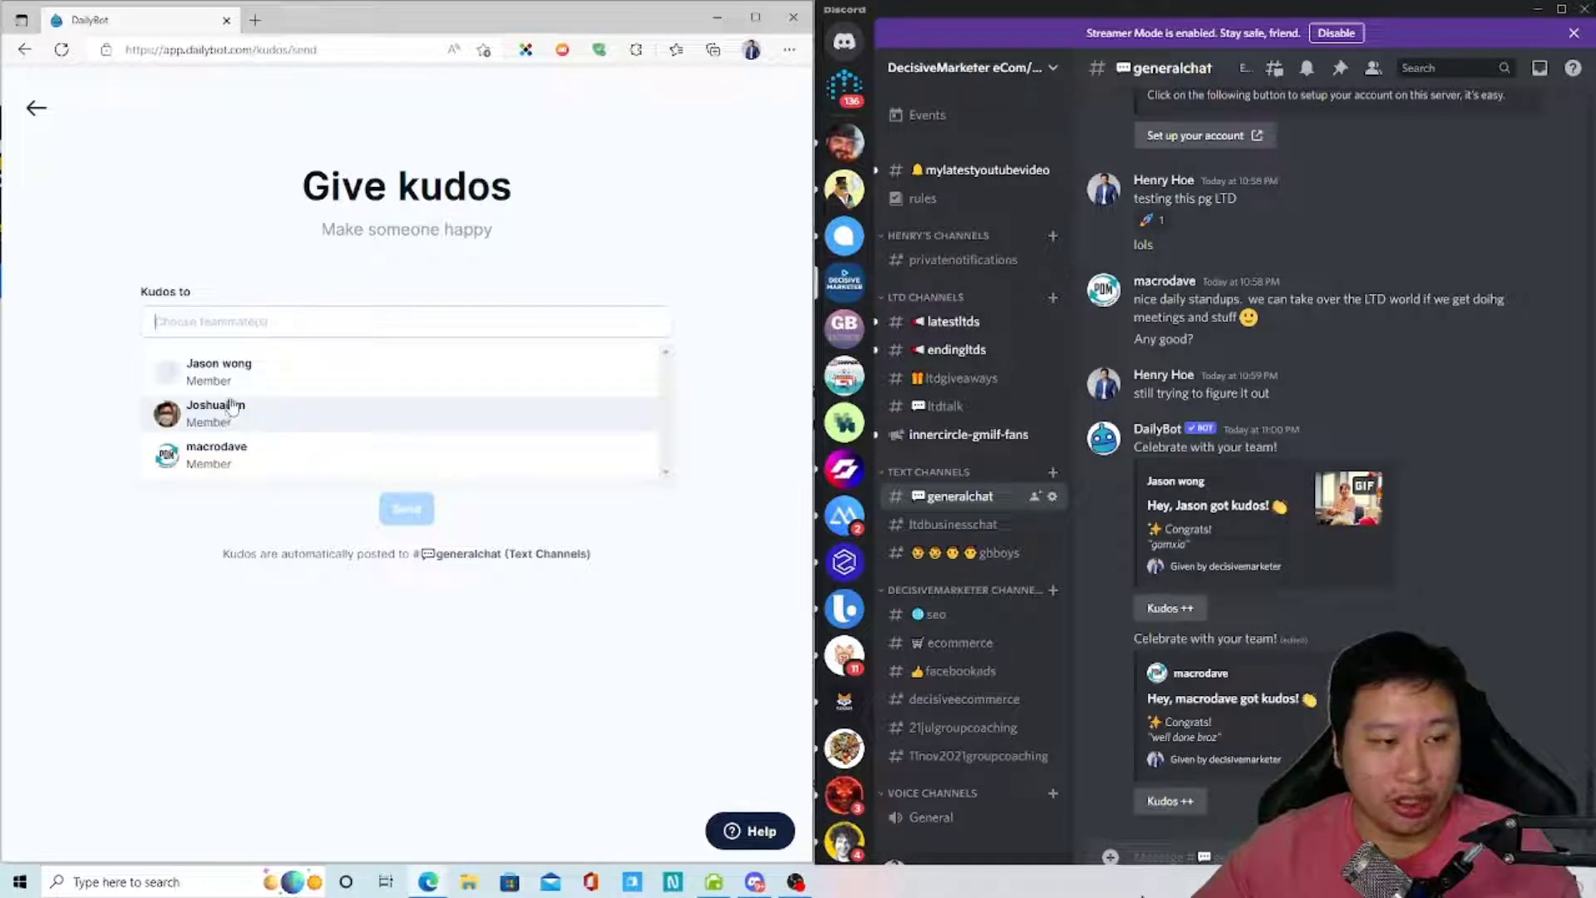
pyautogui.click(226, 457)
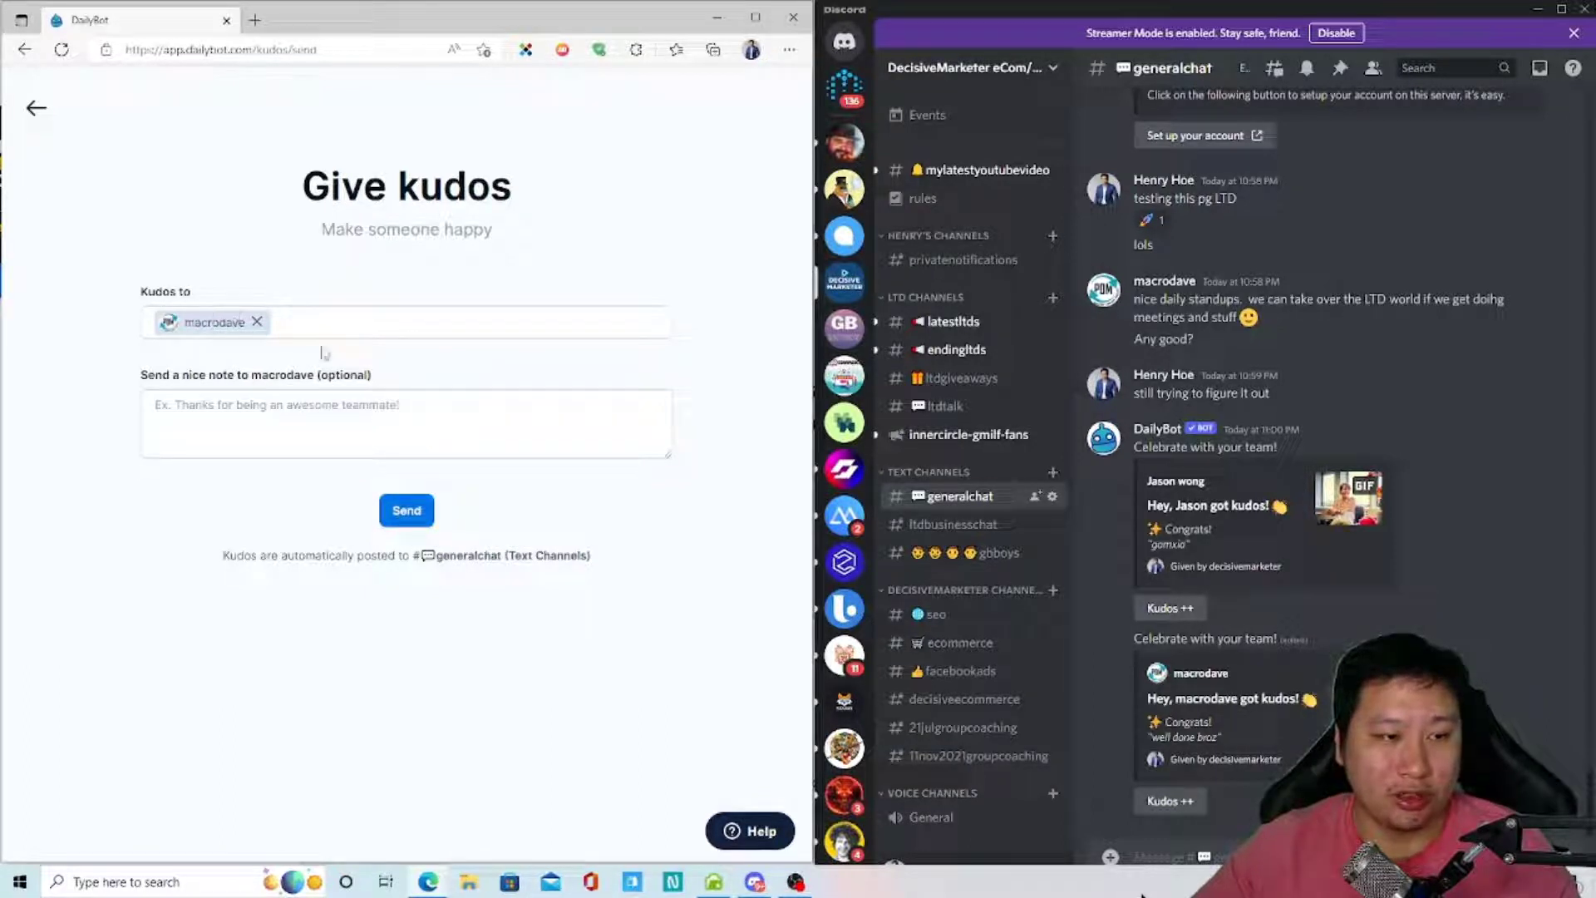
pyautogui.click(225, 447)
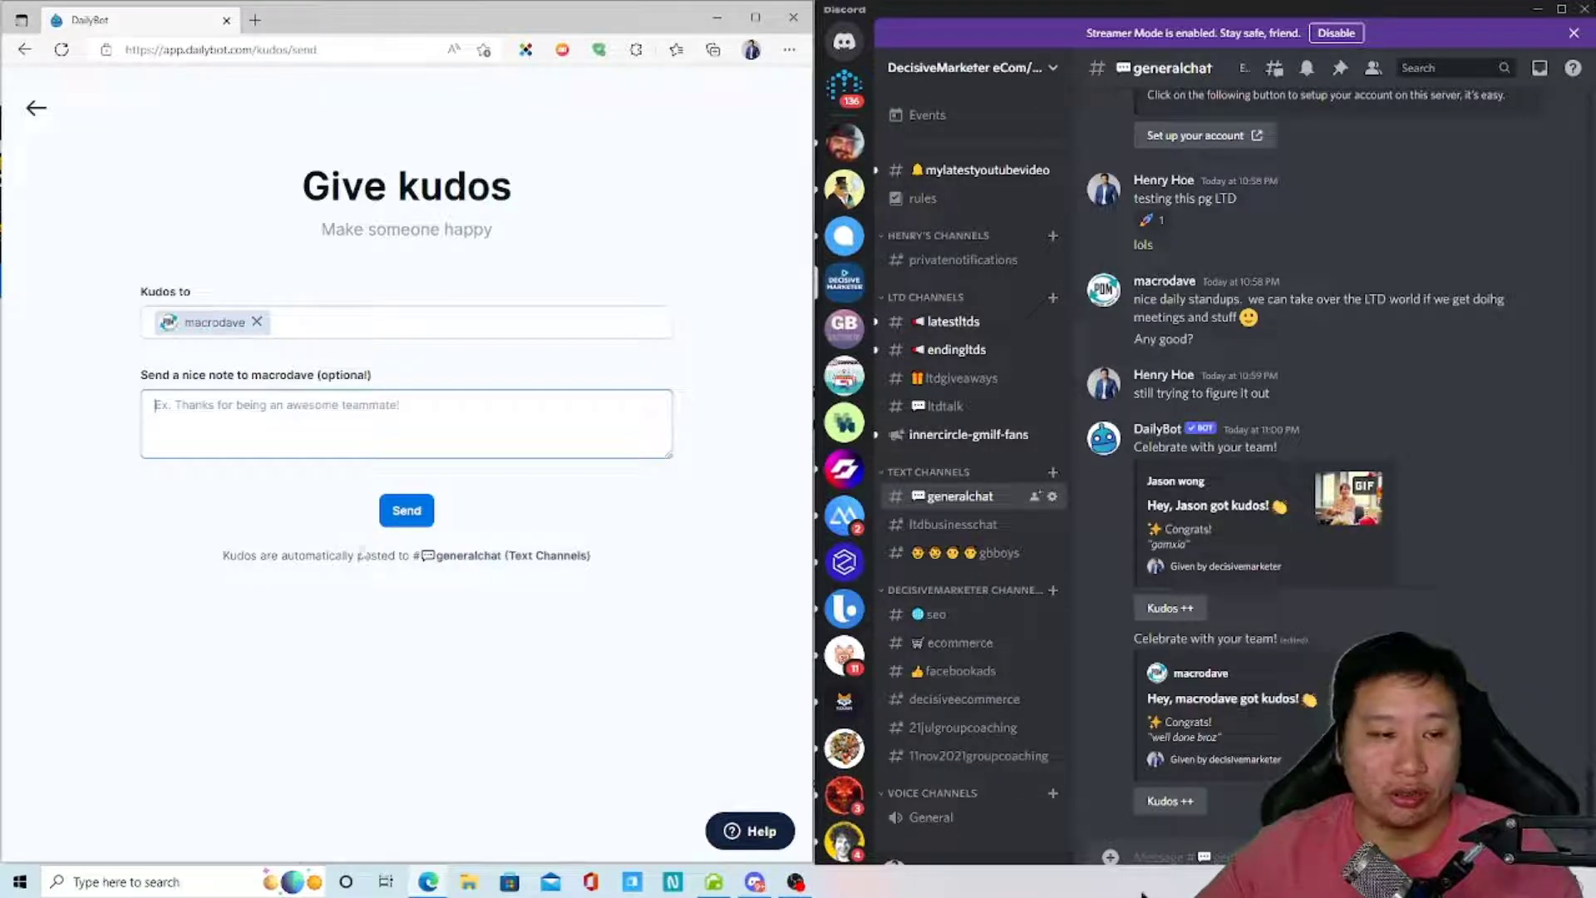
pyautogui.click(407, 511)
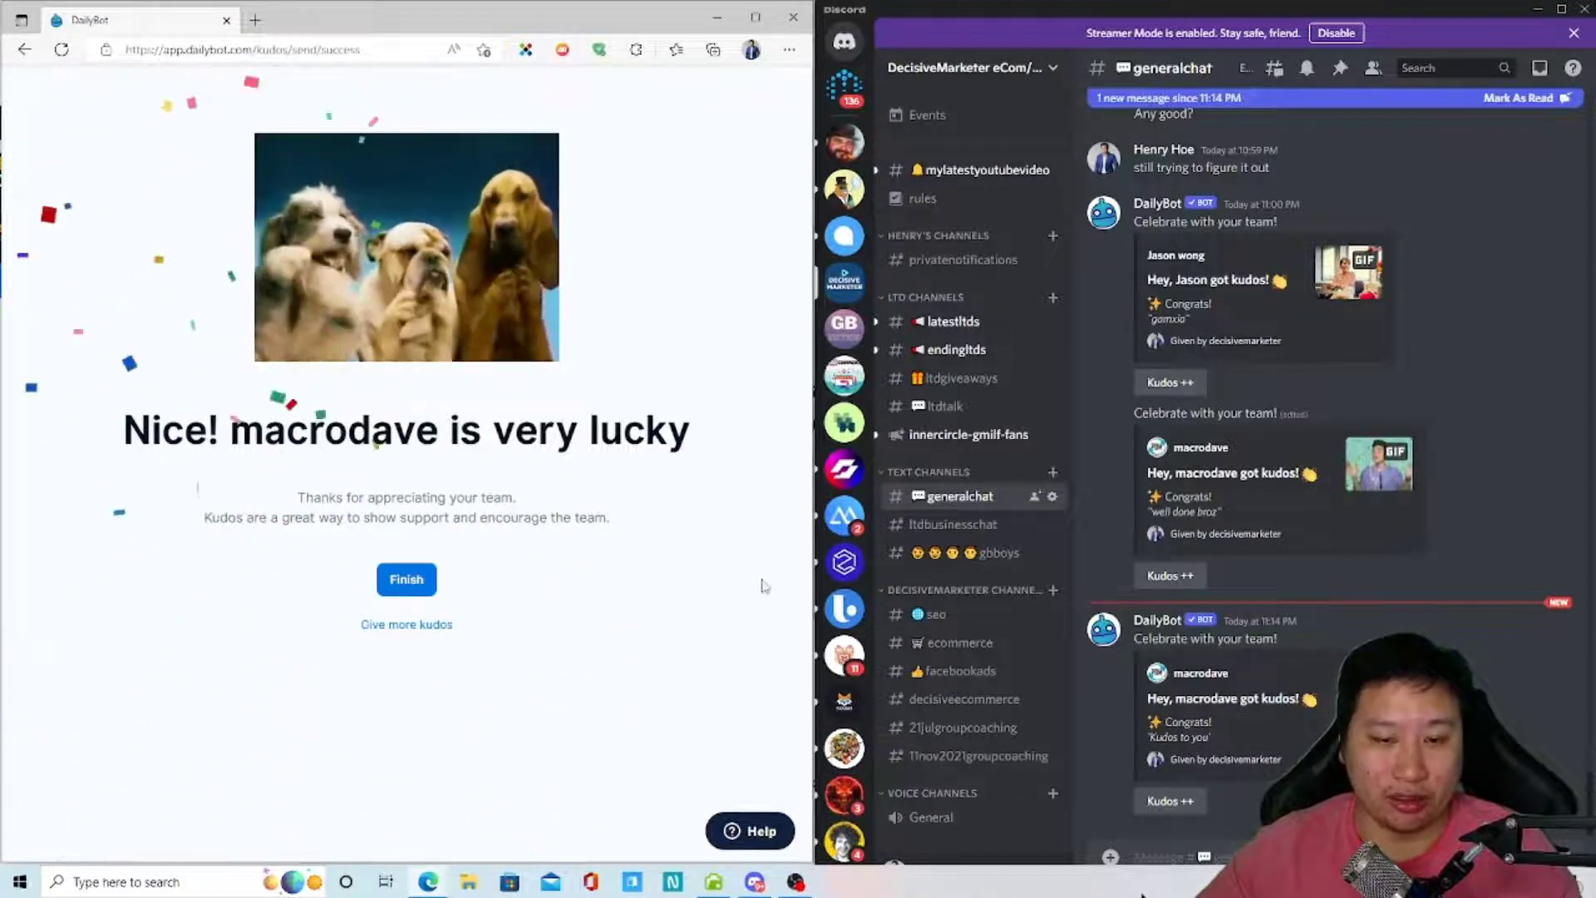
# - Finish the kudos, return Home, and open 'Manage motivation tracking' to view the Wednesday motivation question
pyautogui.click(406, 578)
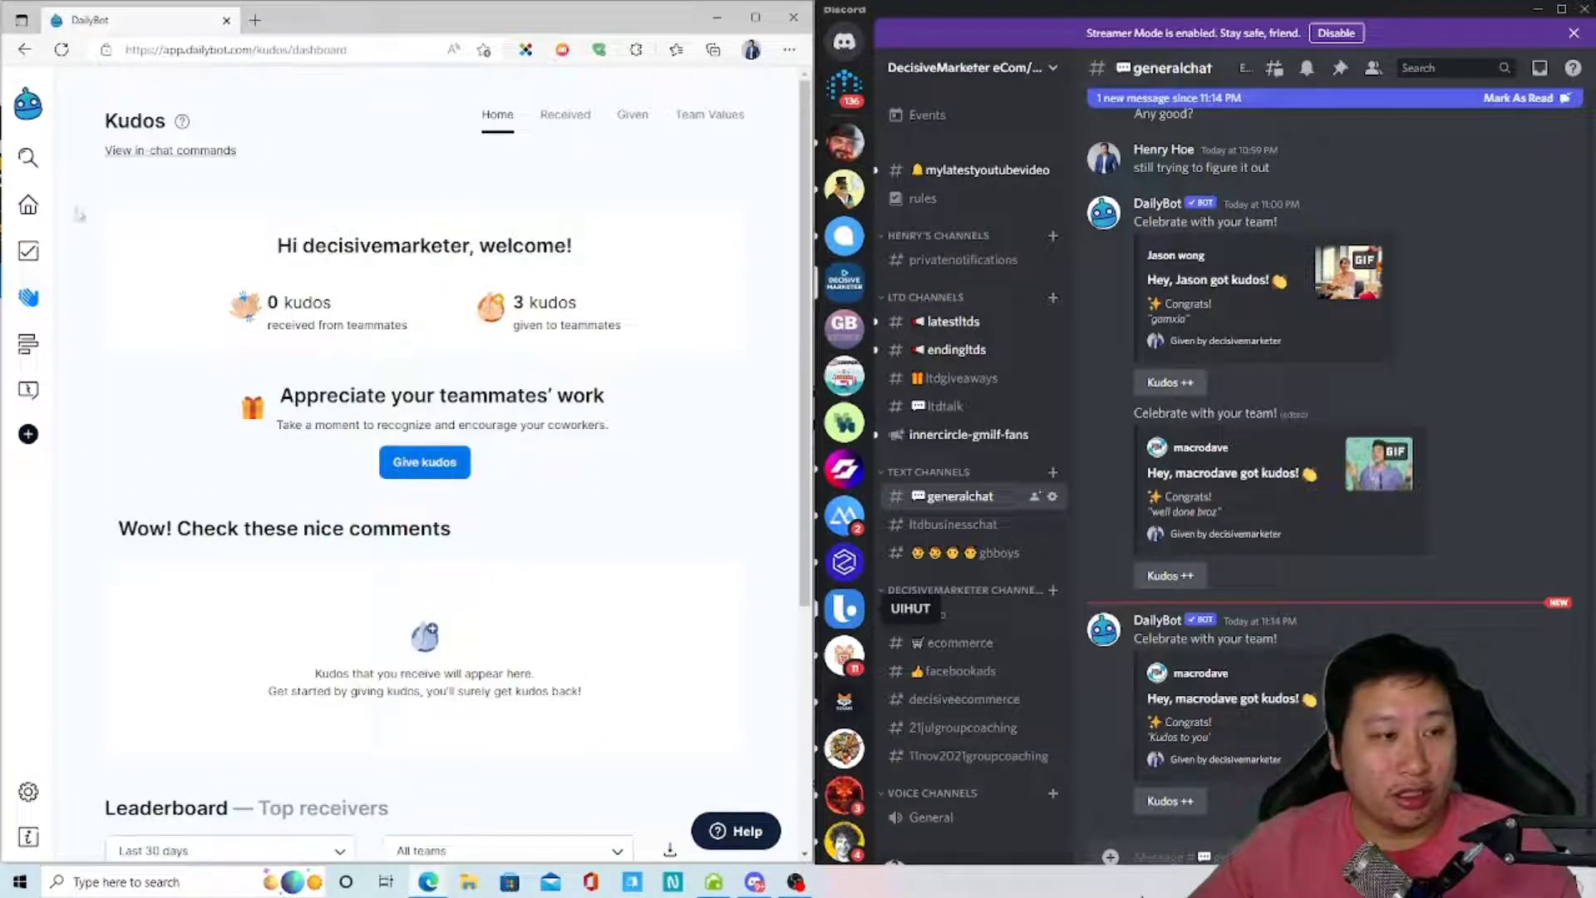
pyautogui.click(28, 204)
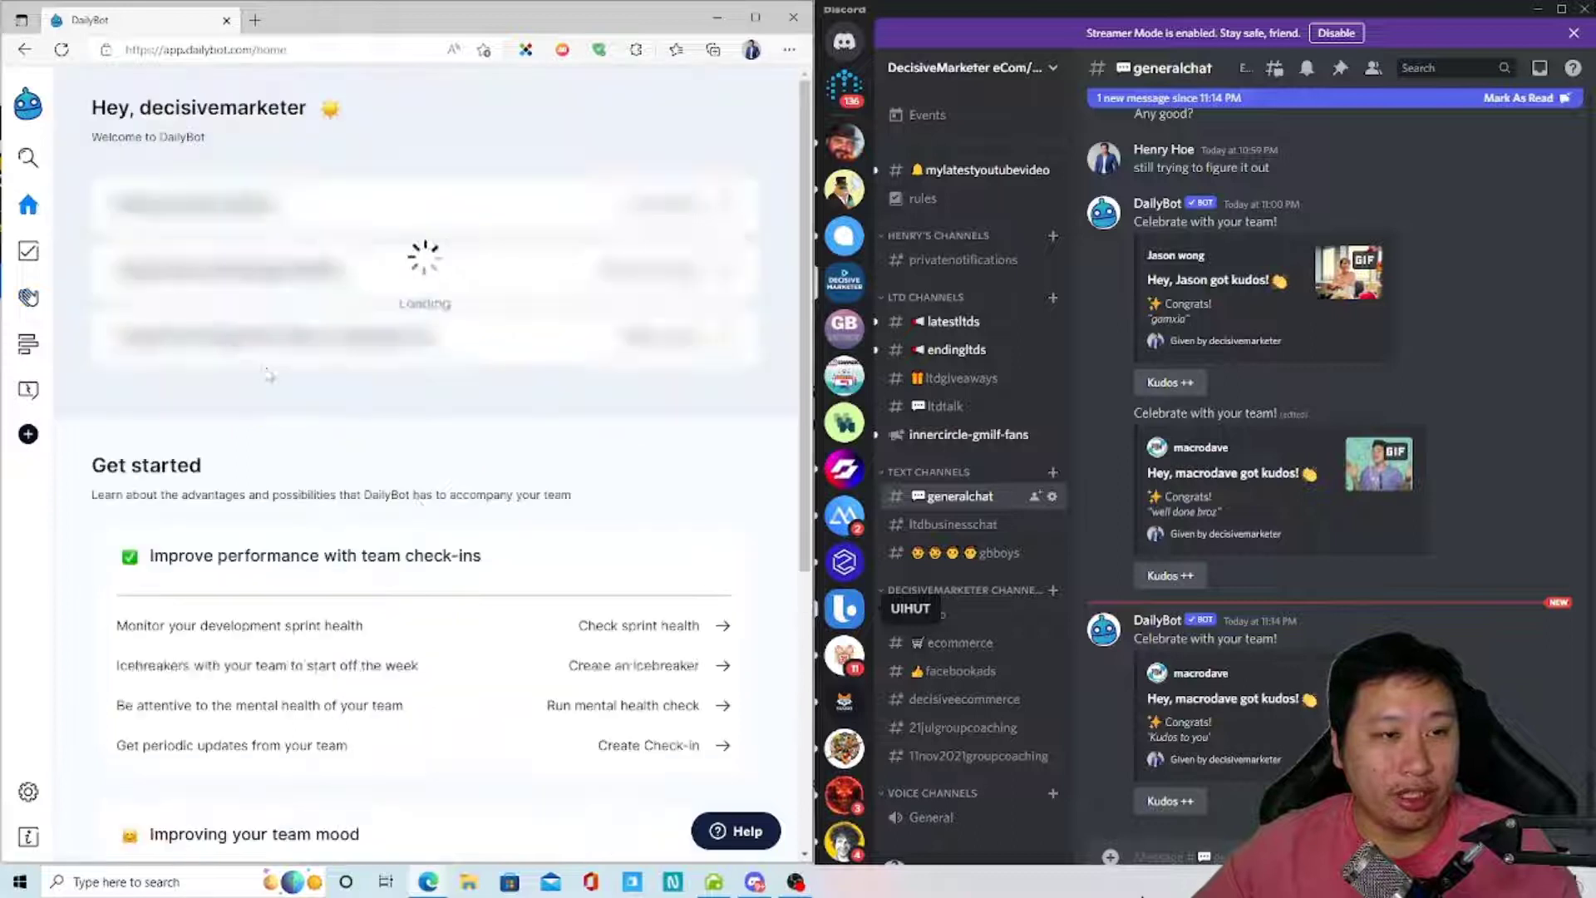
pyautogui.scroll(-5, 499, 511)
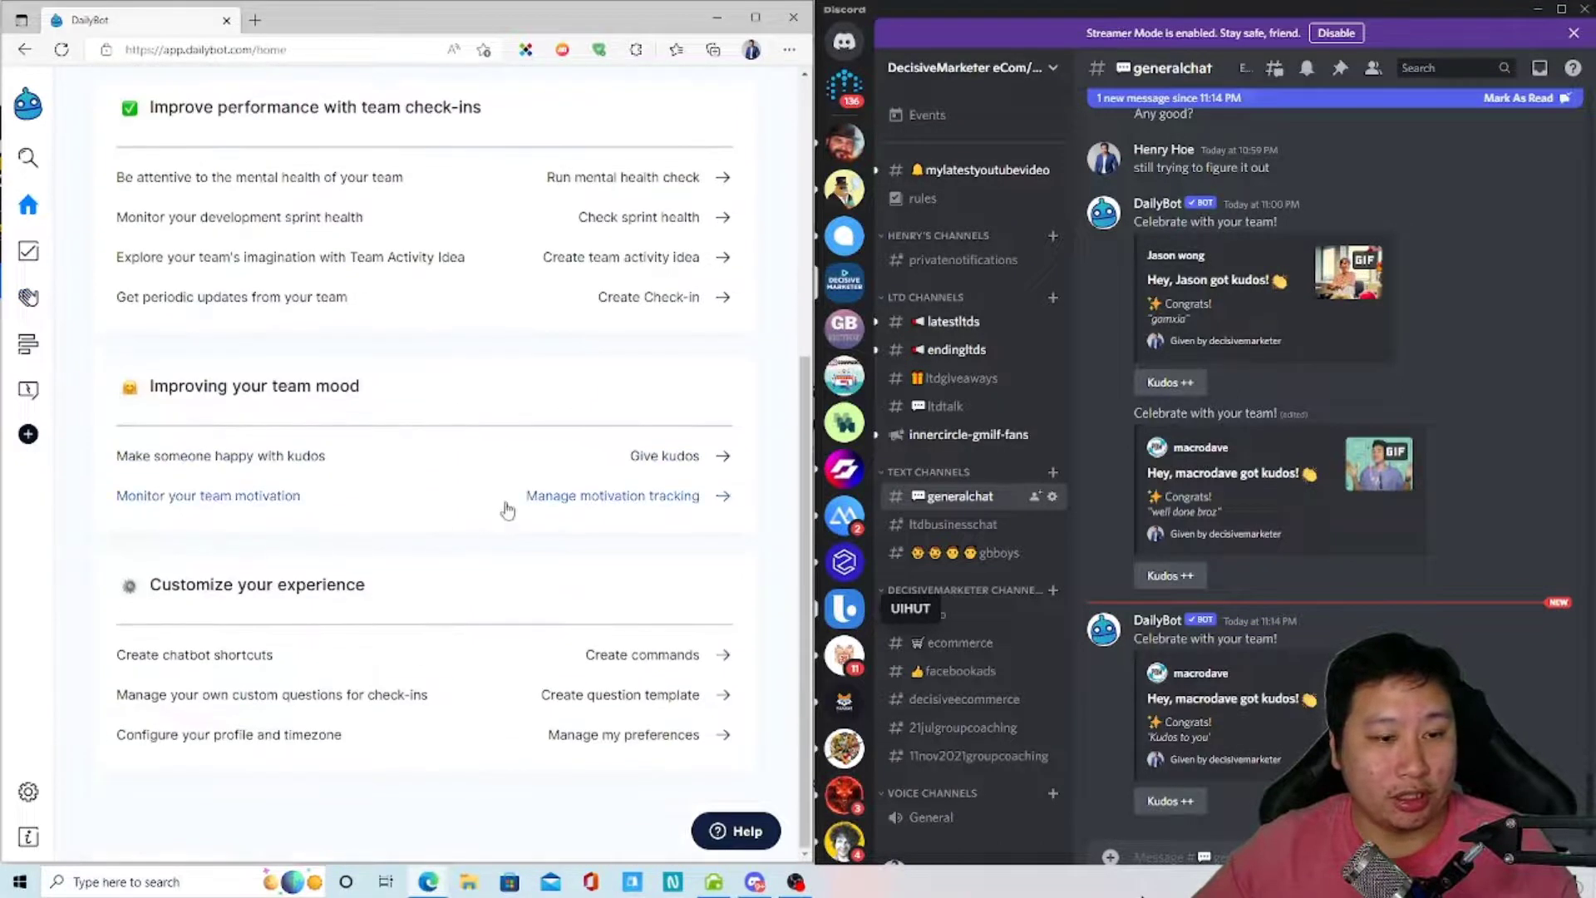
pyautogui.click(507, 509)
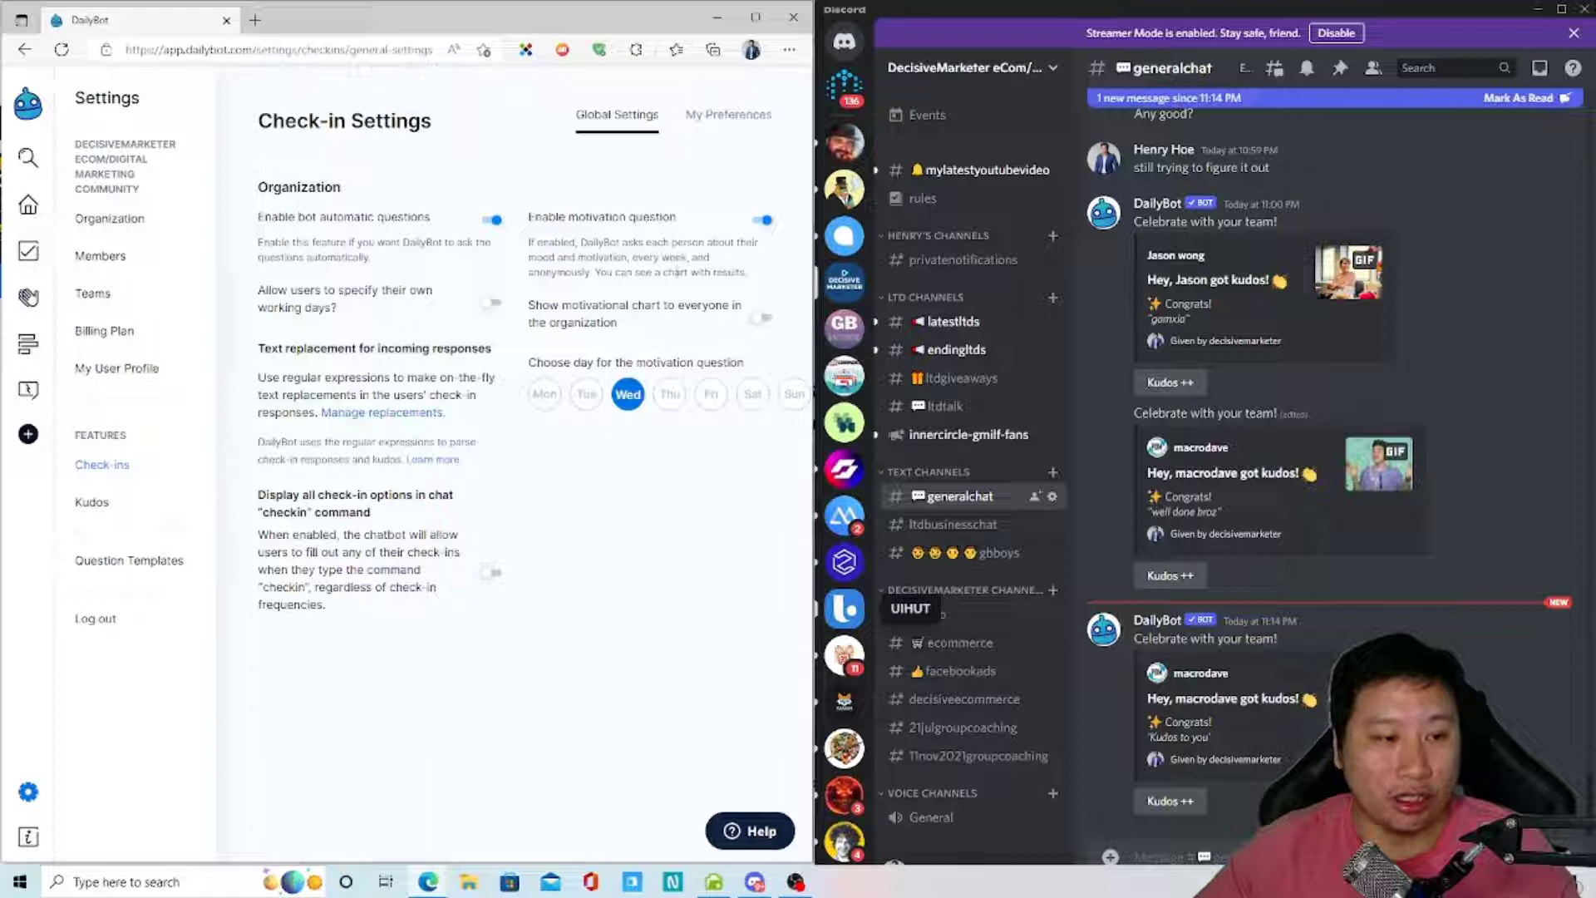
pyautogui.moveTo(559, 642); pyautogui.dragTo(529, 241)
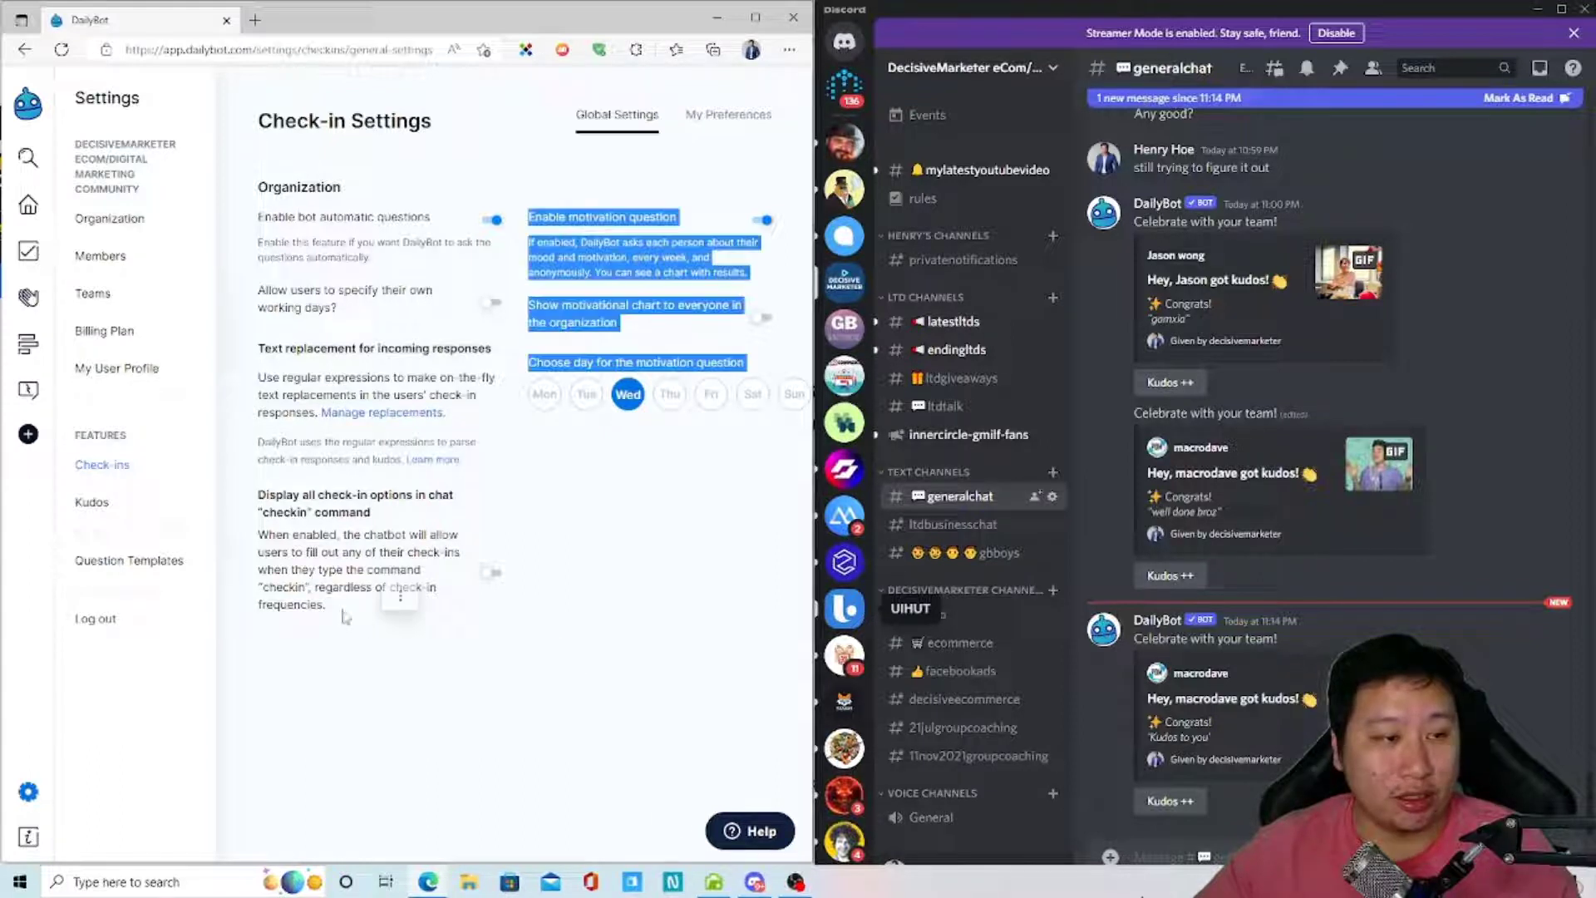
pyautogui.click(174, 373)
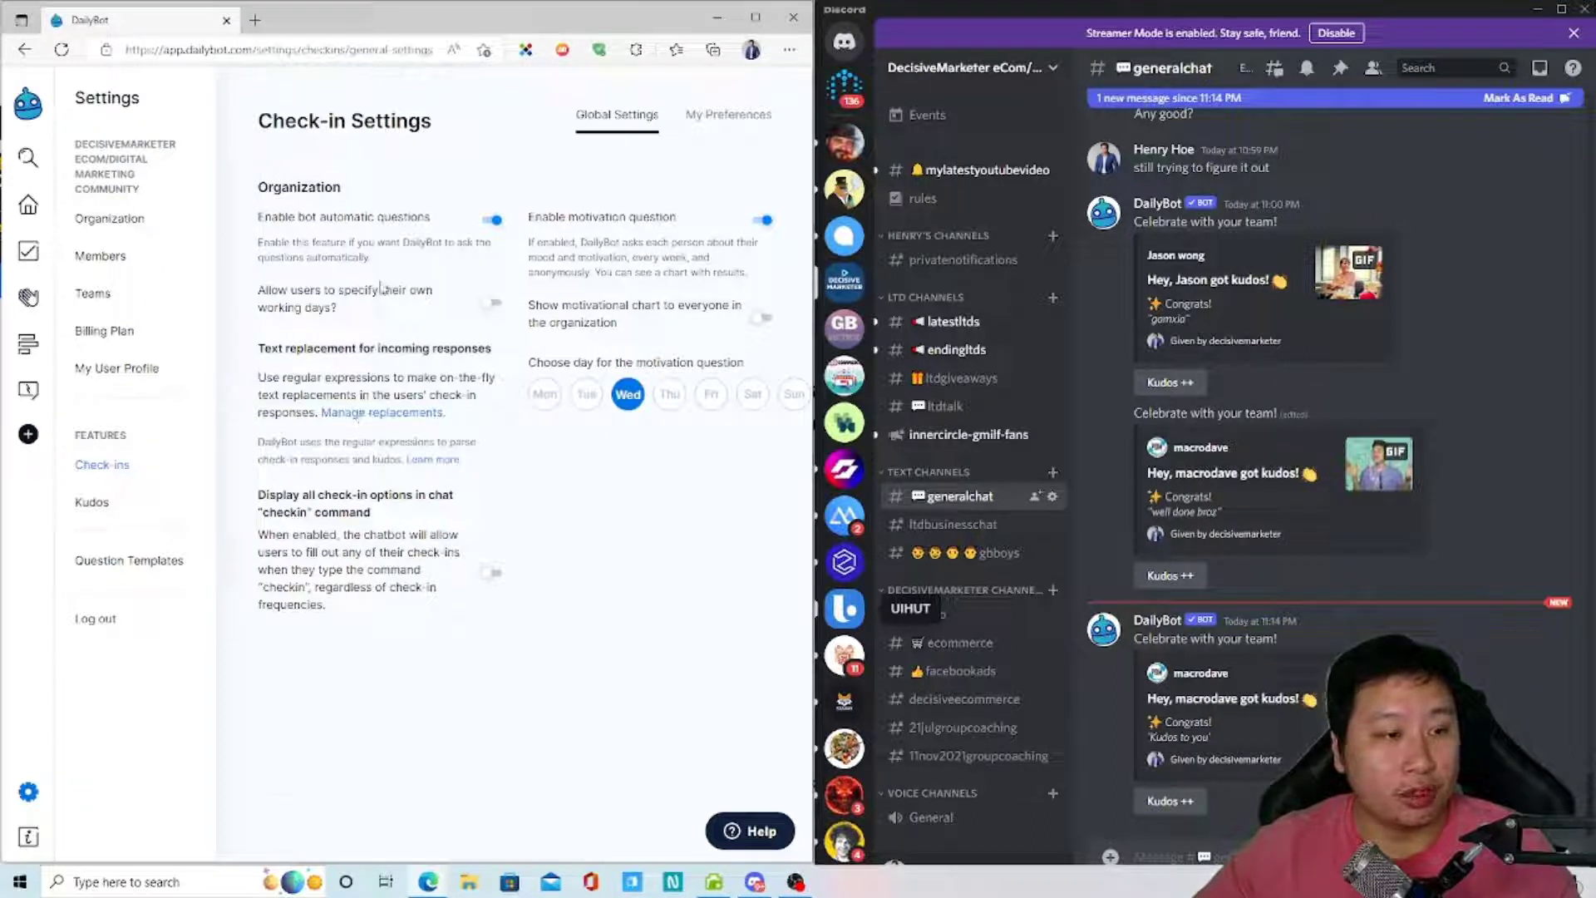
# - Return Home and start creating a custom chatbot command
pyautogui.click(38, 211)
pyautogui.scroll(-5, 391, 653)
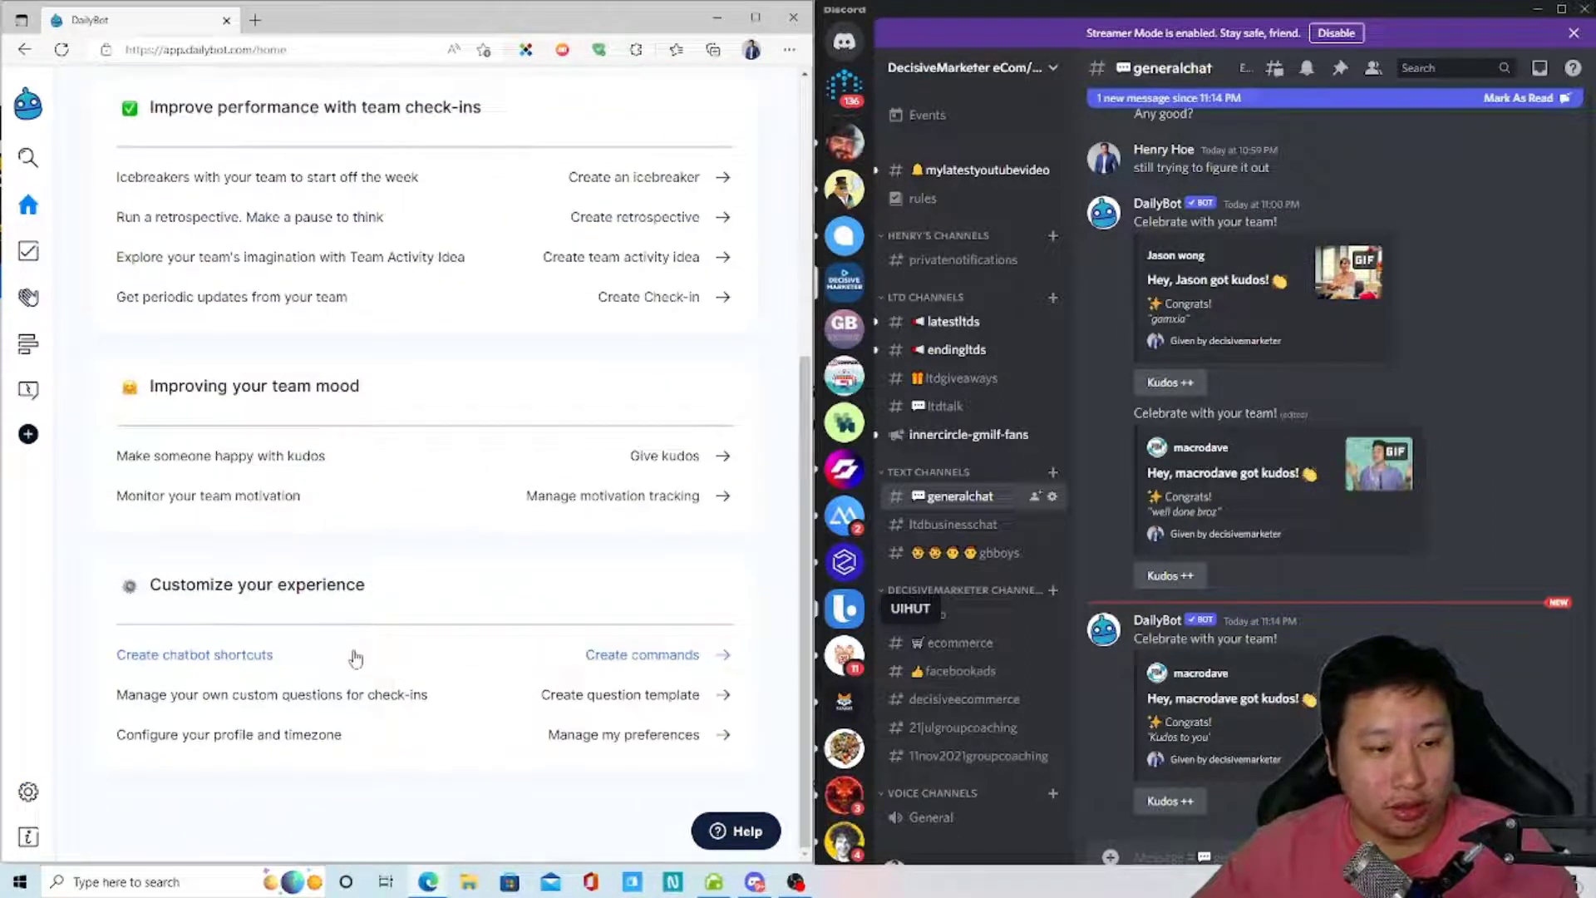
pyautogui.click(511, 654)
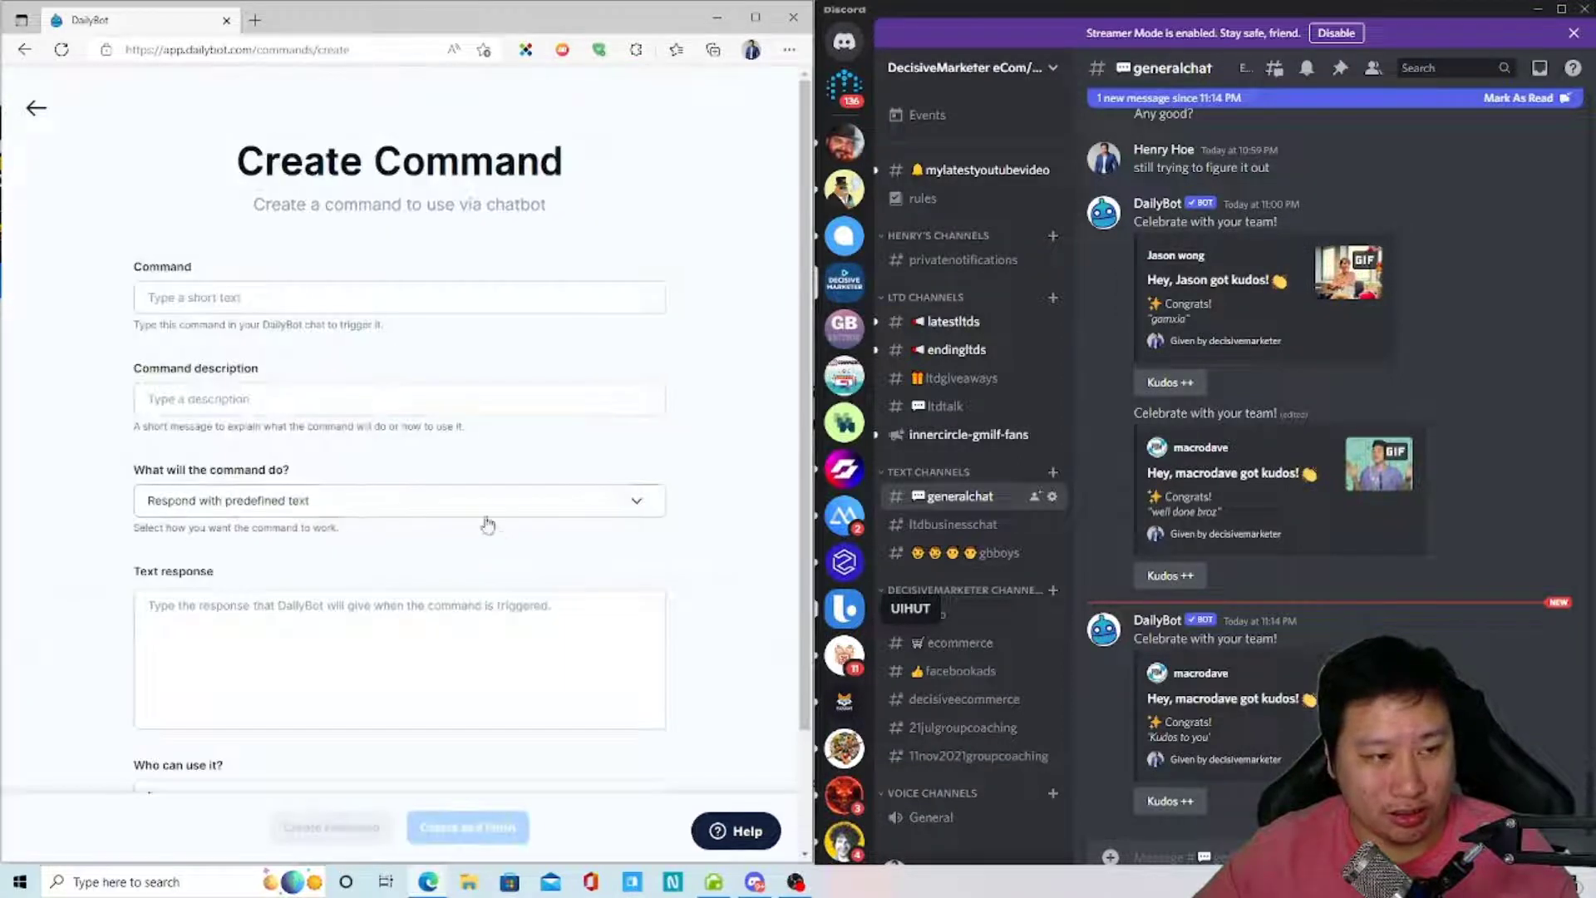
pyautogui.scroll(-2, 183, 449)
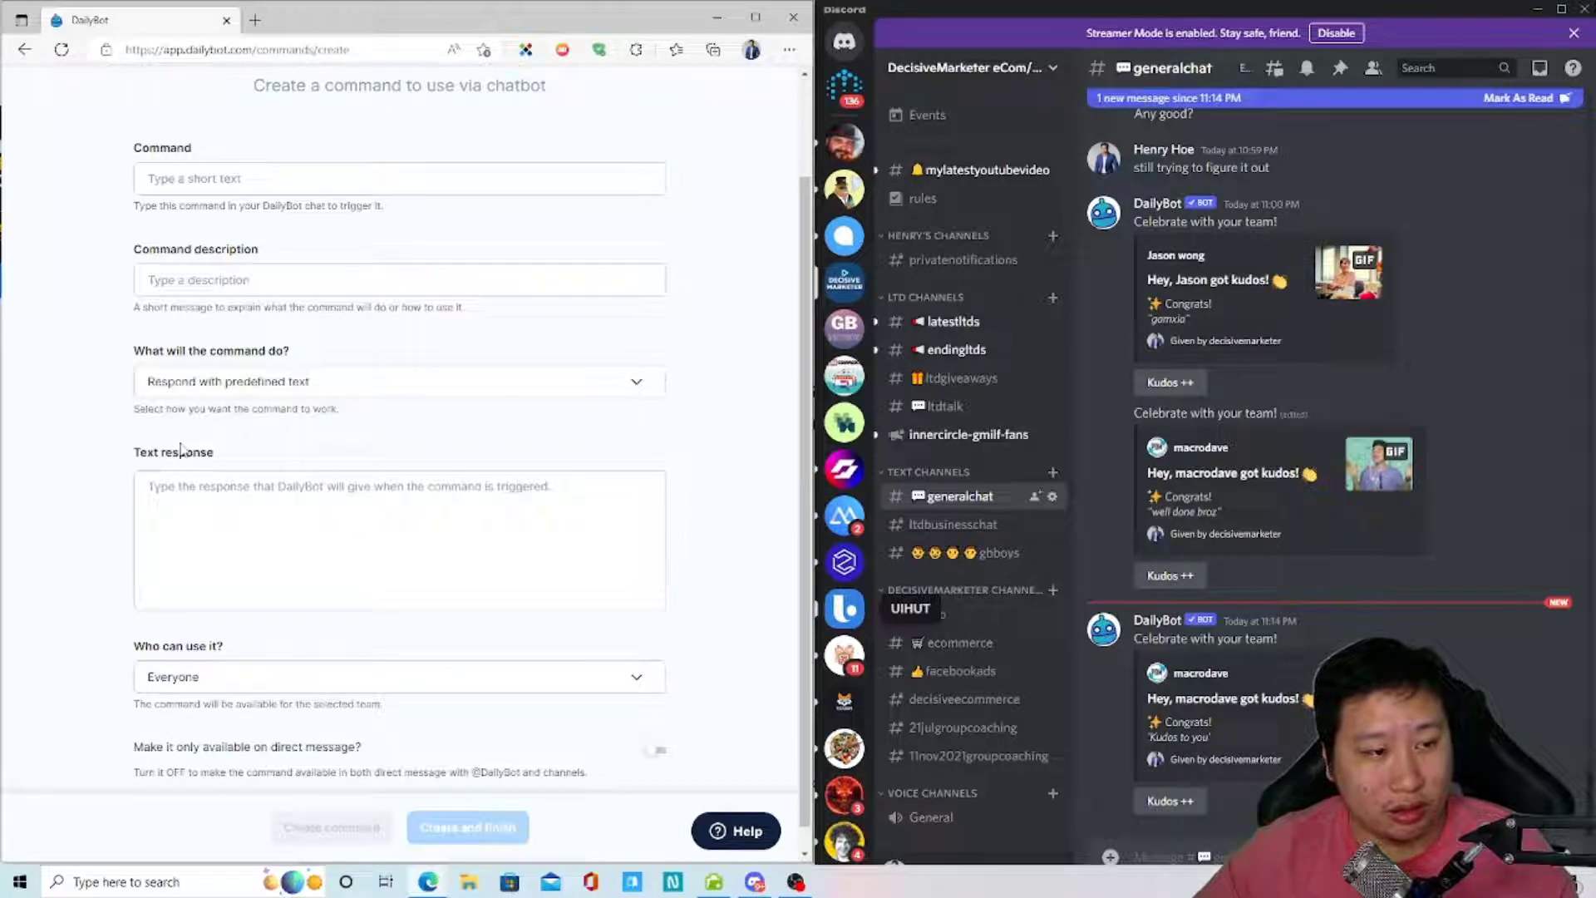
pyautogui.scroll(-1, 181, 452)
pyautogui.scroll(3, 249, 374)
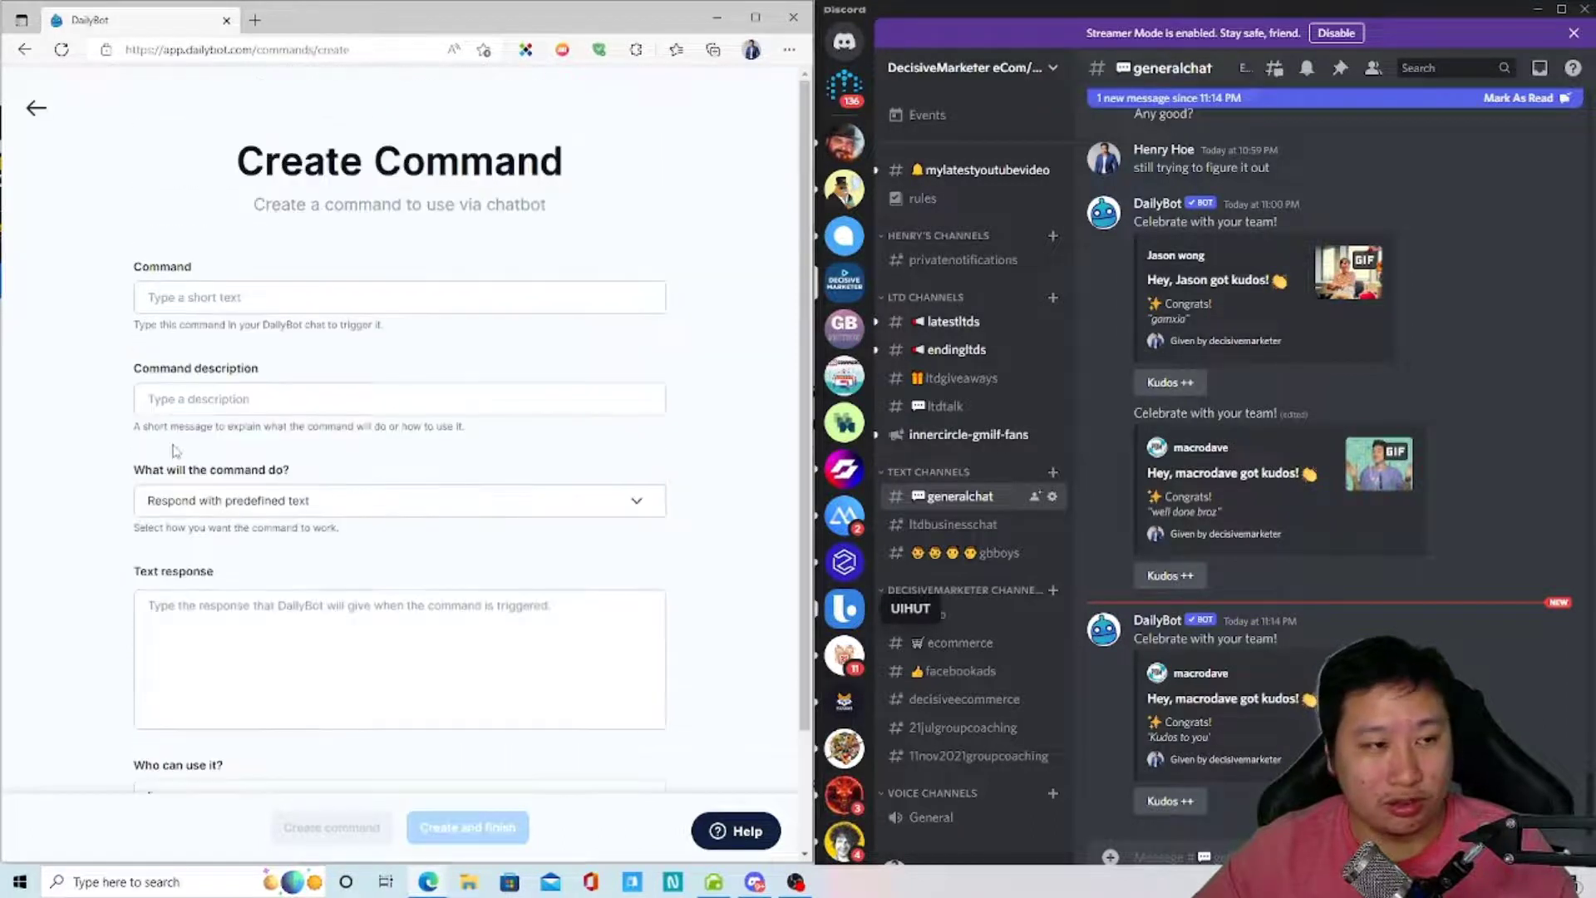
# - Enter 'ergop' as the command name
pyautogui.click(285, 297)
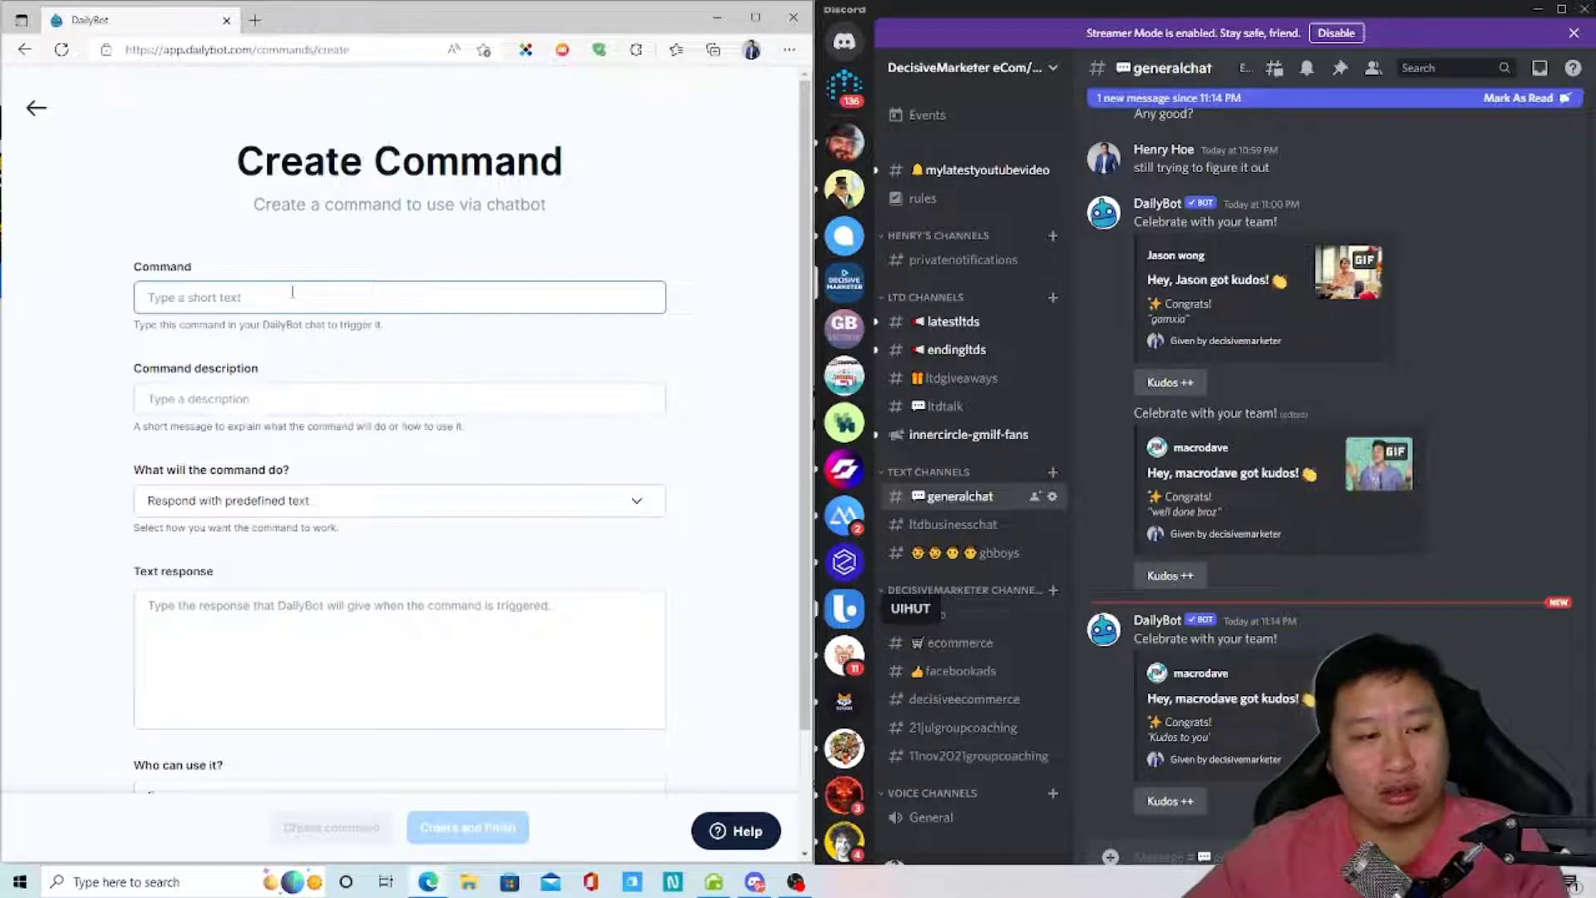
pyautogui.write('s')
pyautogui.press('BackSpace')
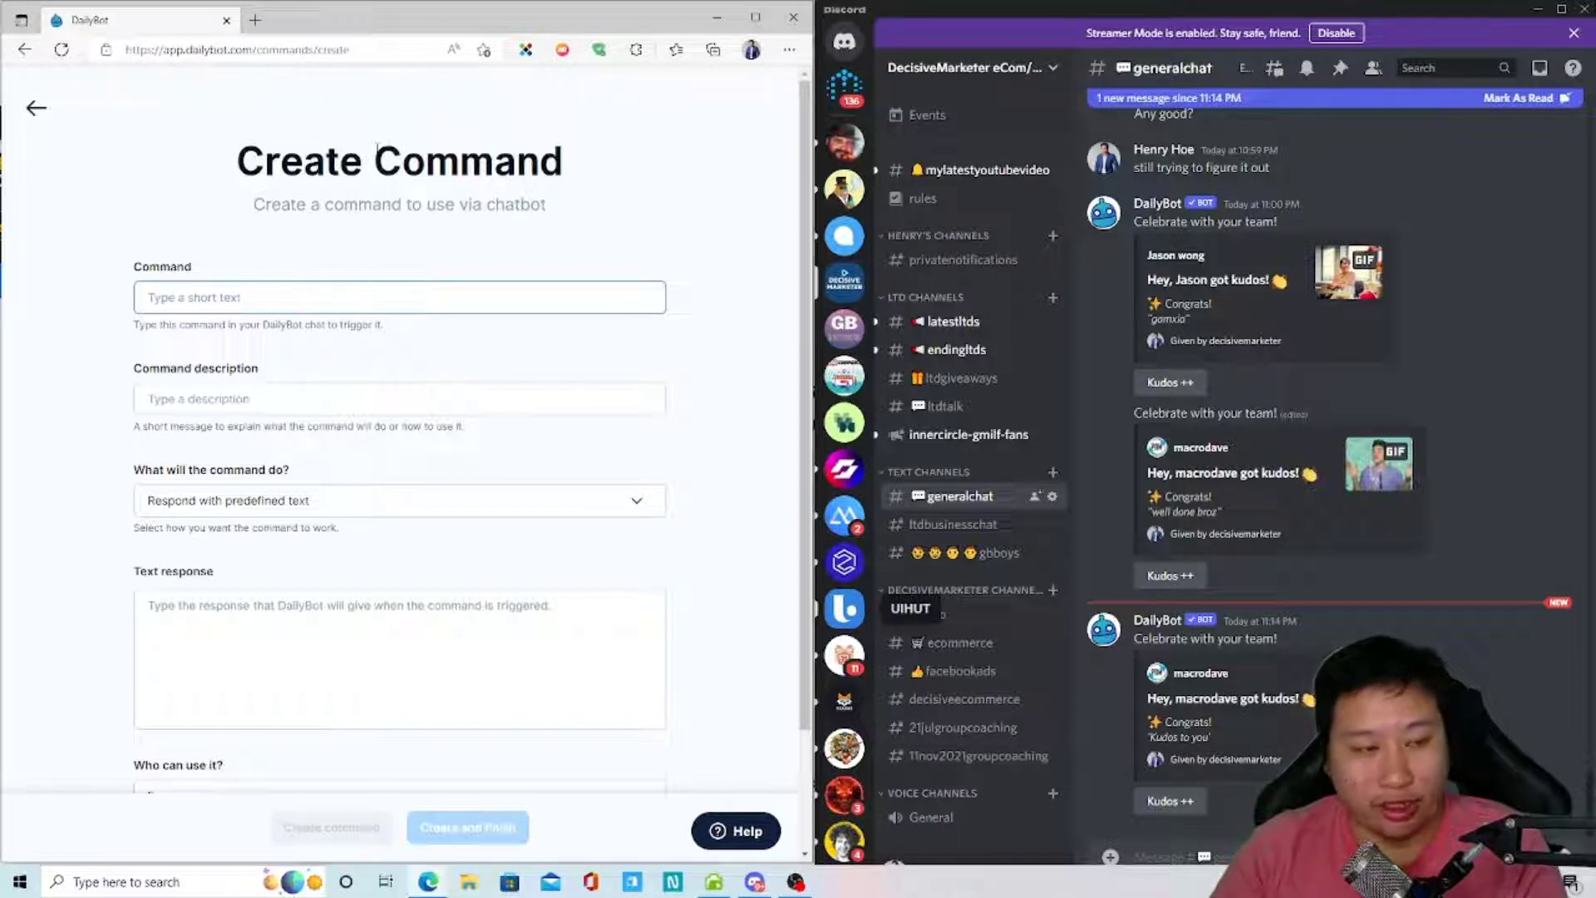
pyautogui.write('ergre')
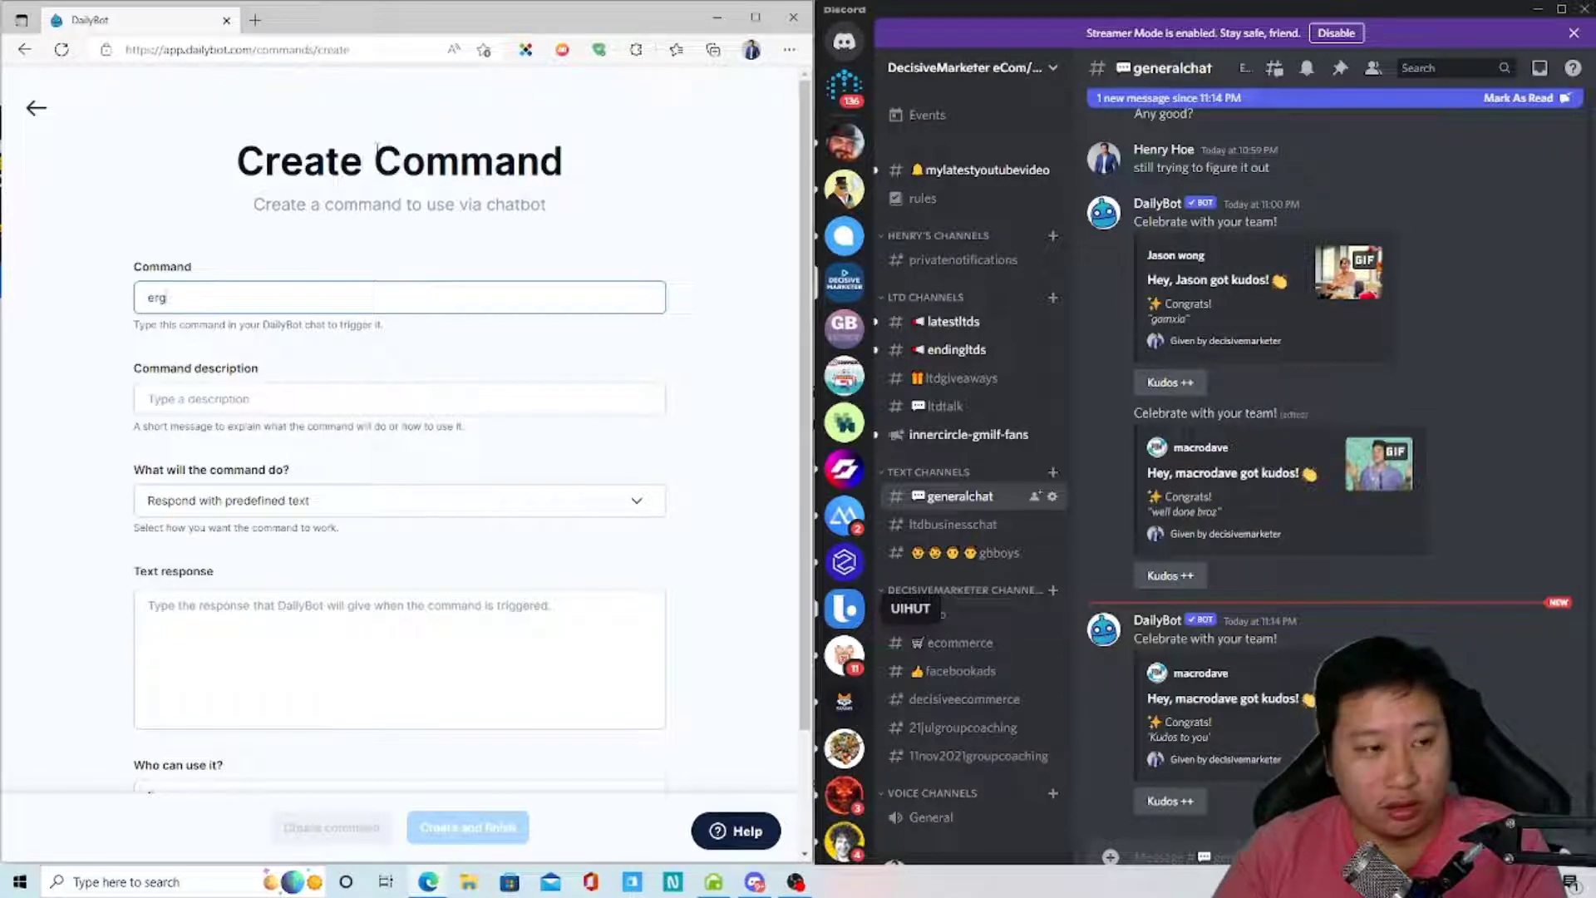
pyautogui.write('op')
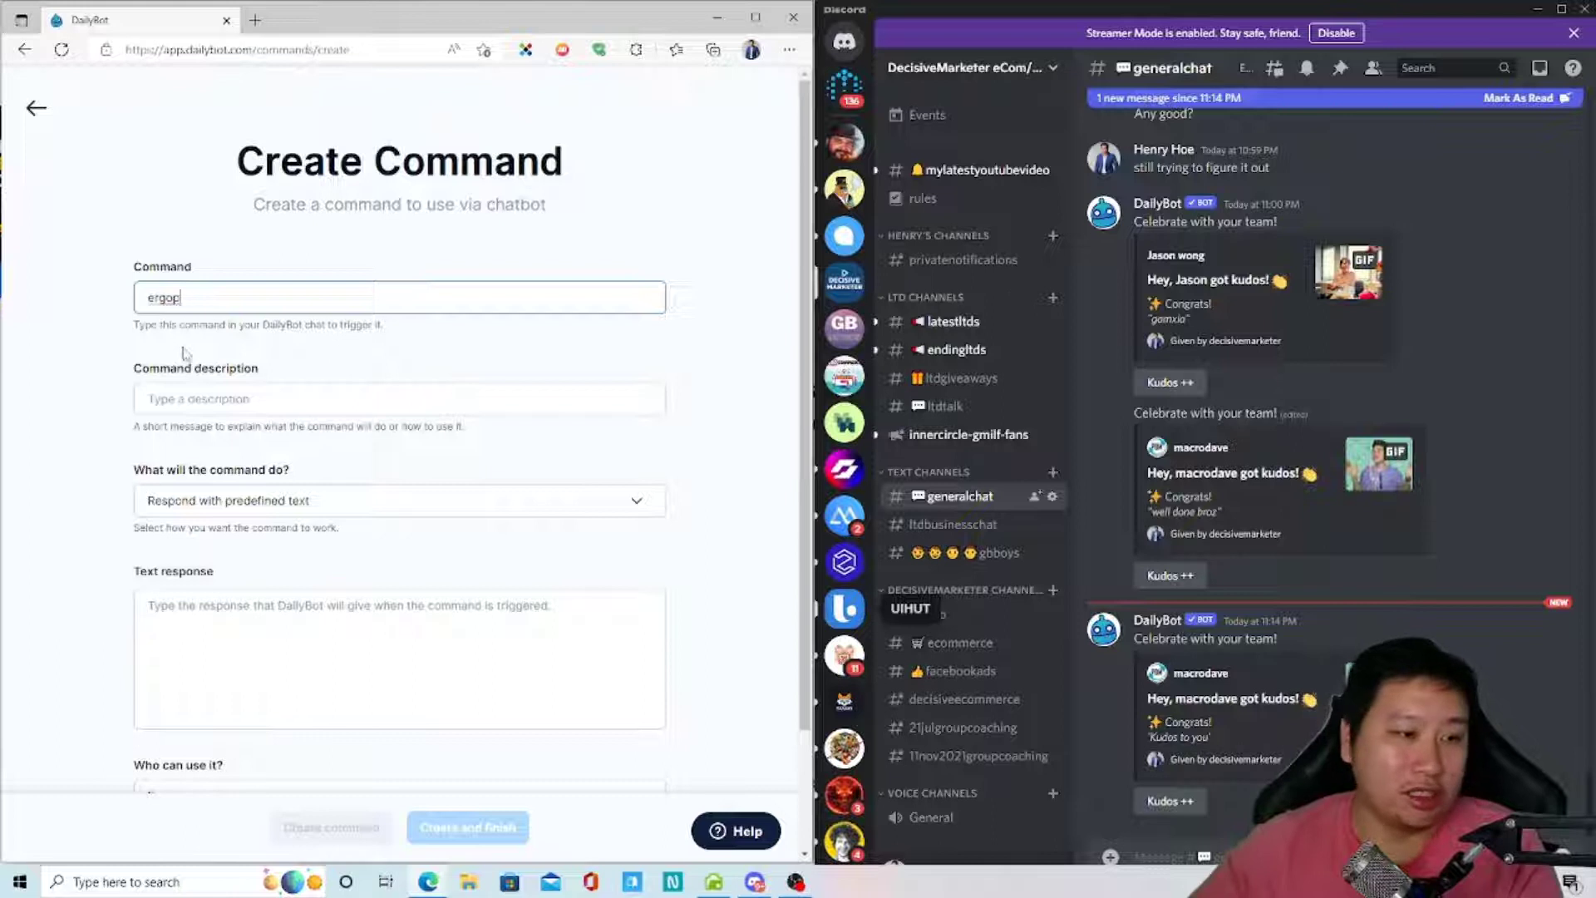
pyautogui.doubleClick(188, 303)
pyautogui.click(150, 399)
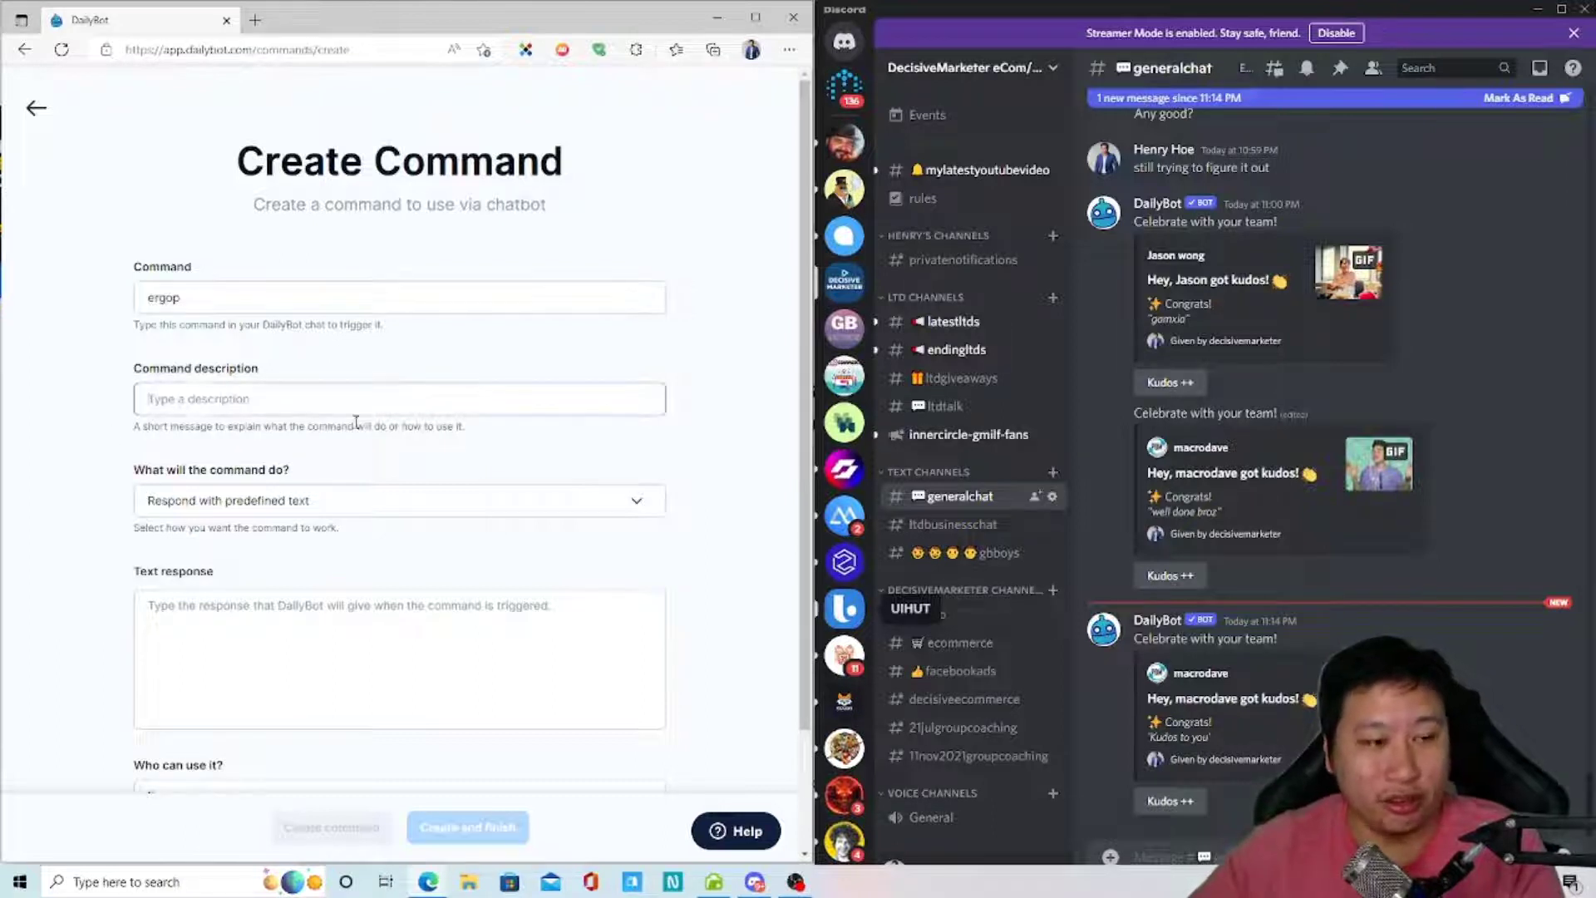
# - Set the command's action to Respond with predefined text after briefly trying Trigger a Form
pyautogui.click(191, 507)
pyautogui.click(203, 521)
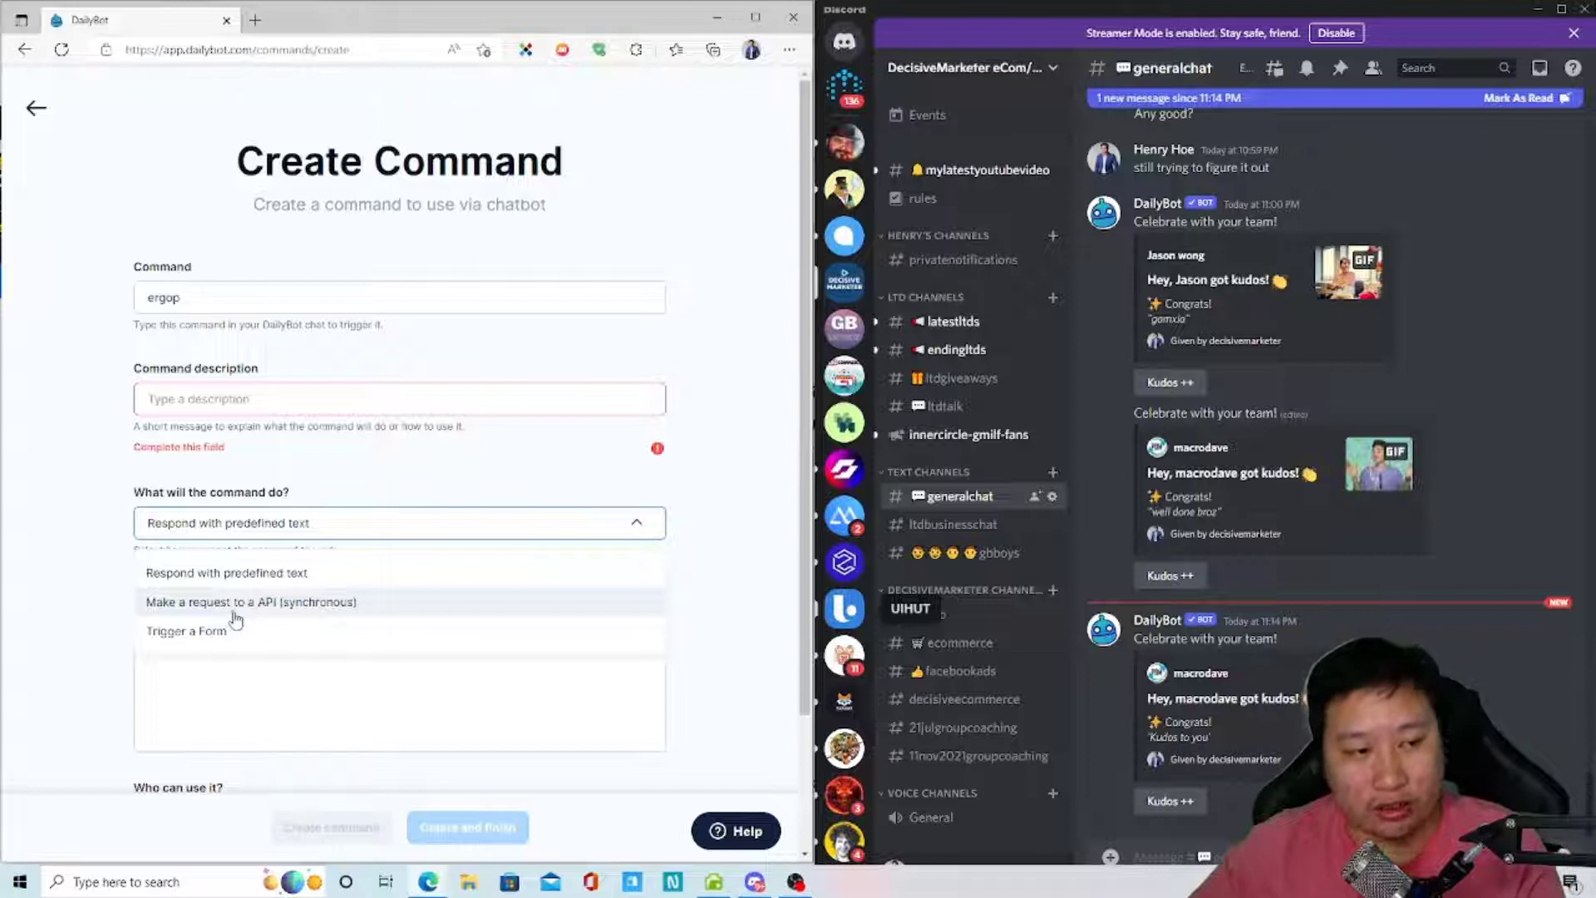
pyautogui.scroll(-2, 235, 620)
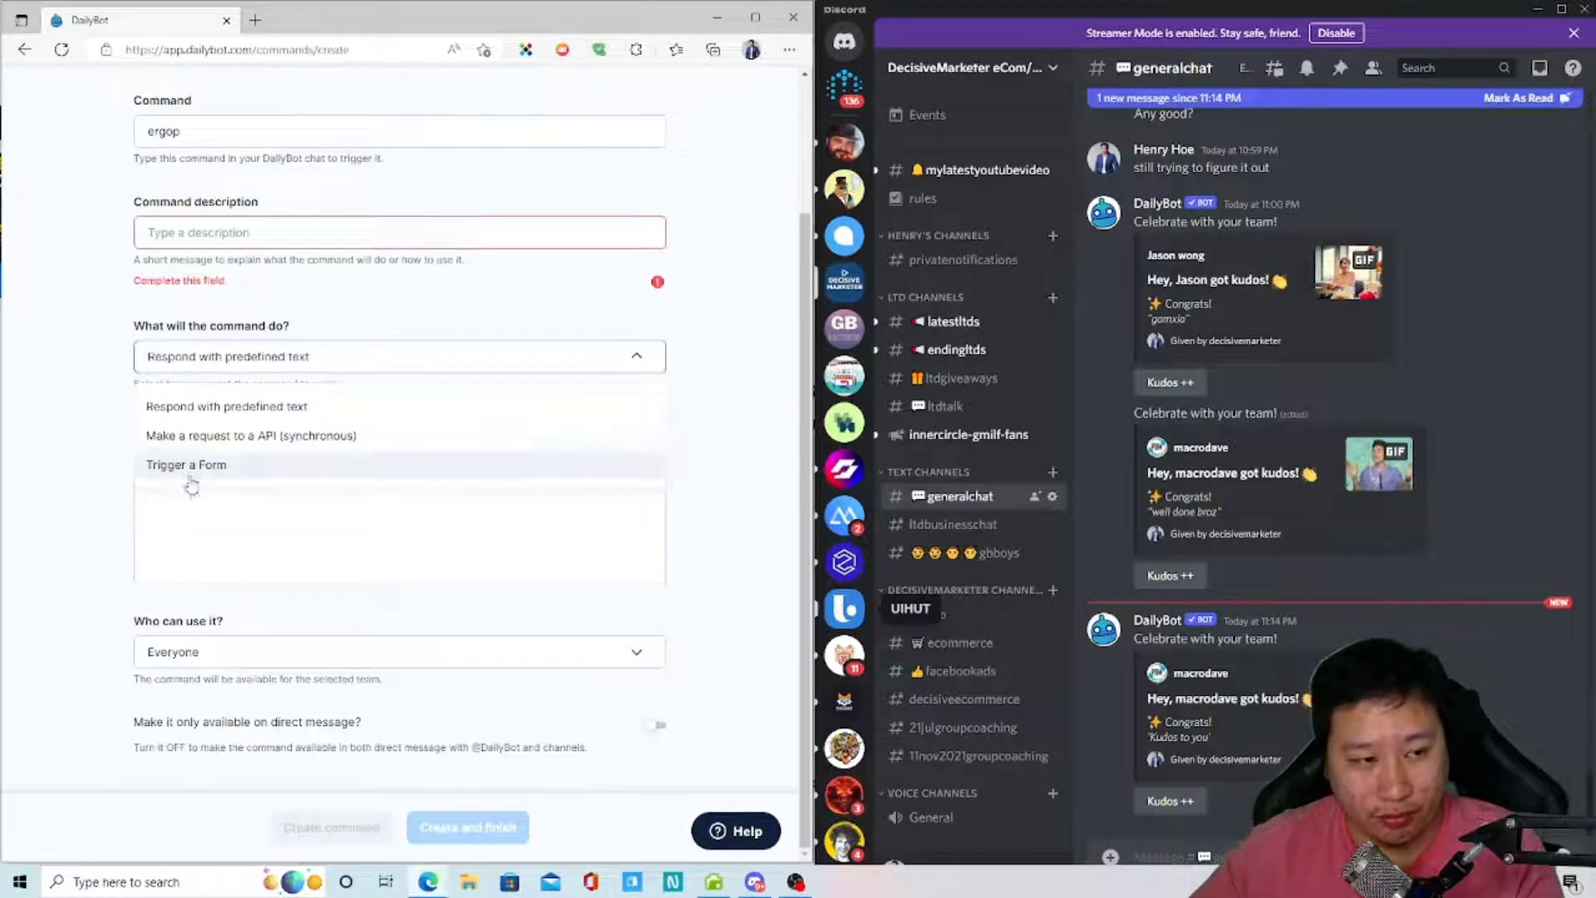
pyautogui.click(183, 476)
pyautogui.click(178, 481)
pyautogui.click(171, 516)
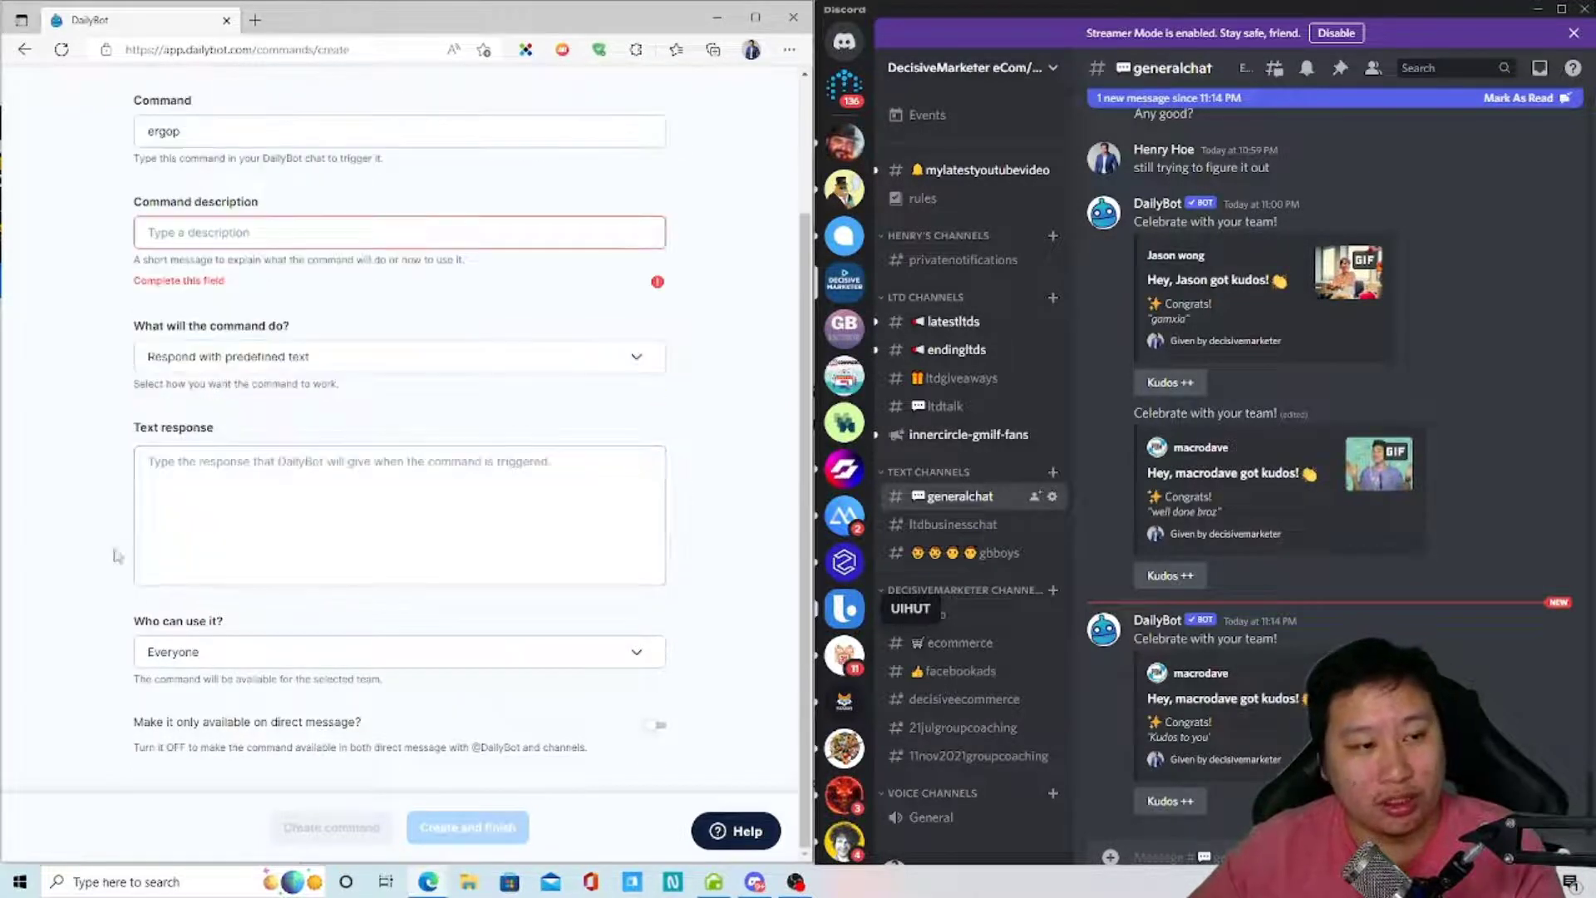
# - Write the reply 'Check out my Youtube Channel here.', linking 'Youtube Channel' to go.decisivemarketer.com/youtube
pyautogui.click(265, 489)
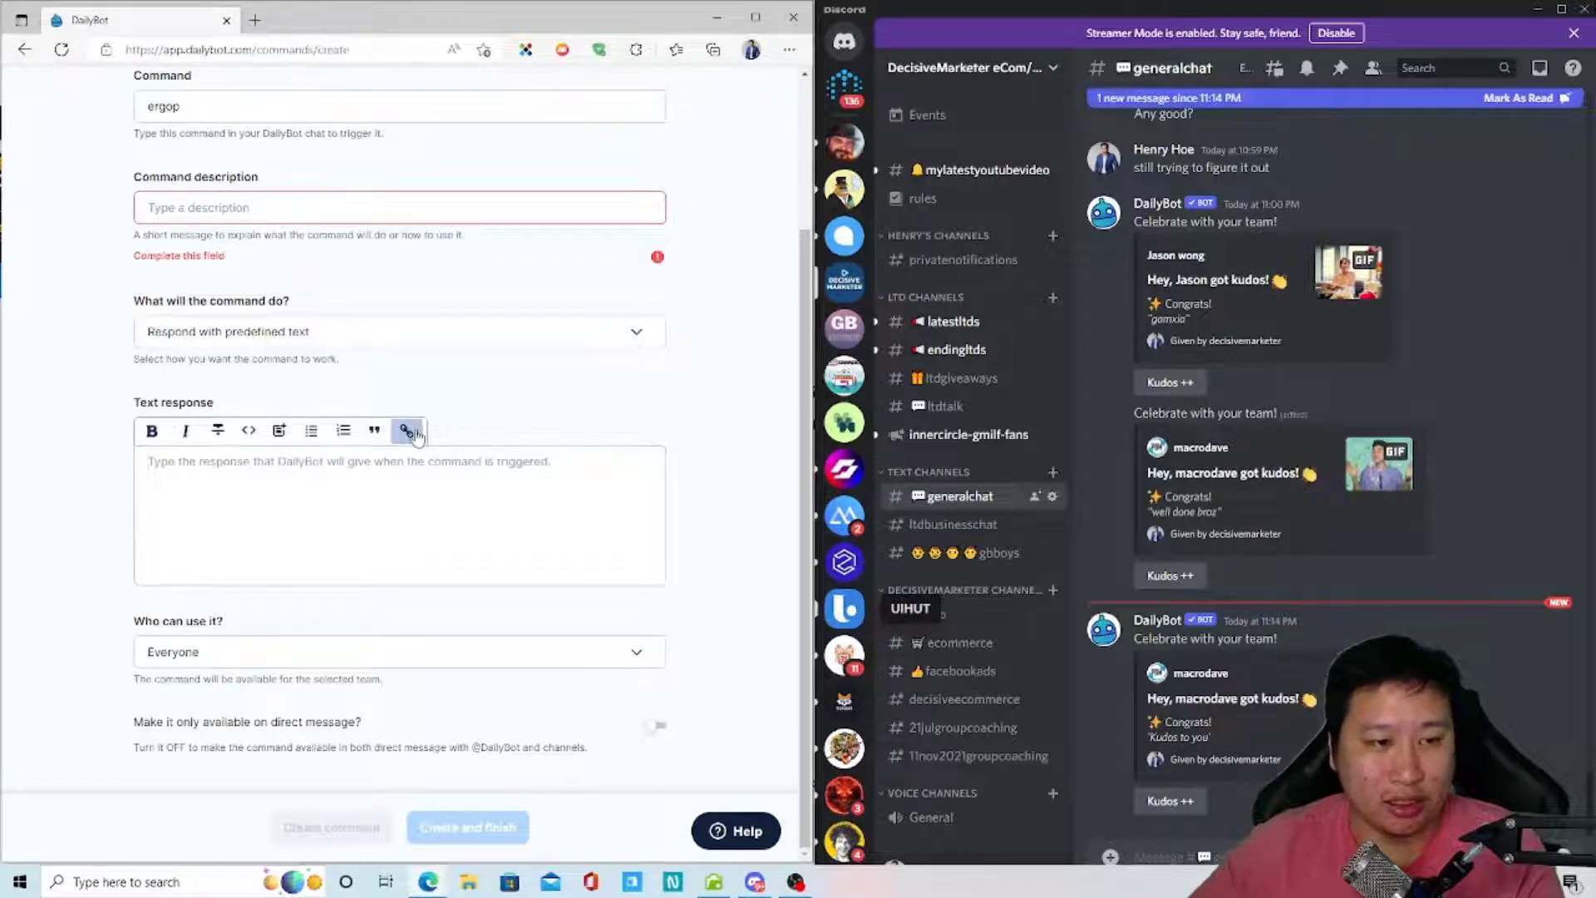
pyautogui.write('check')
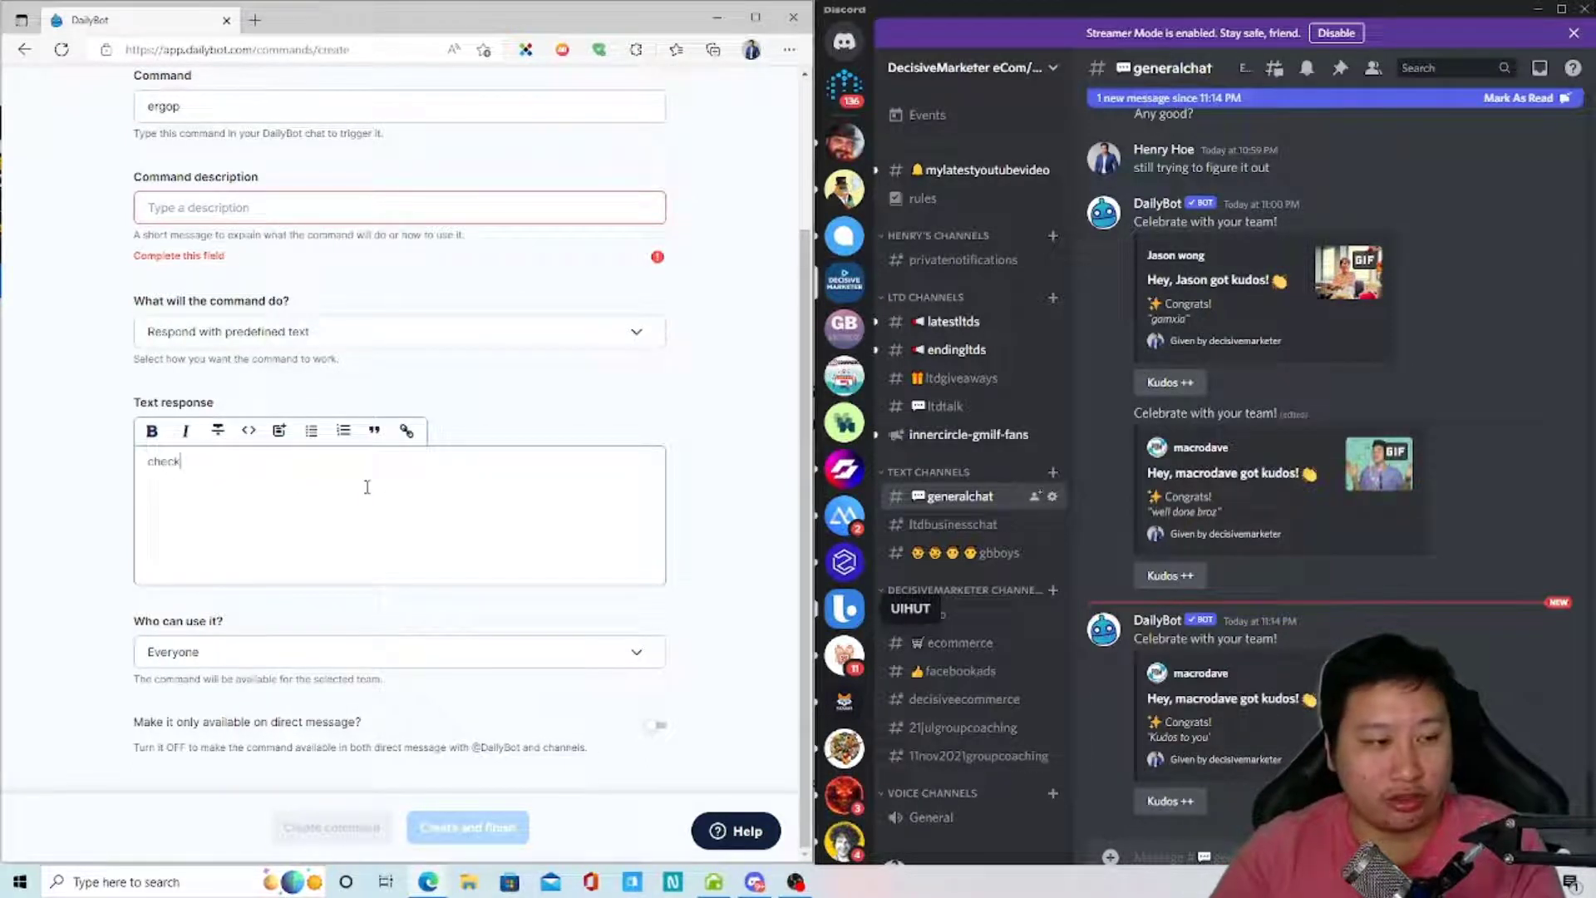
pyautogui.press('BackSpace')
pyautogui.press('BackSpace')
pyautogui.press('BackSpace')
pyautogui.press('BackSpace')
pyautogui.press('BackSpace')
pyautogui.write('Check')
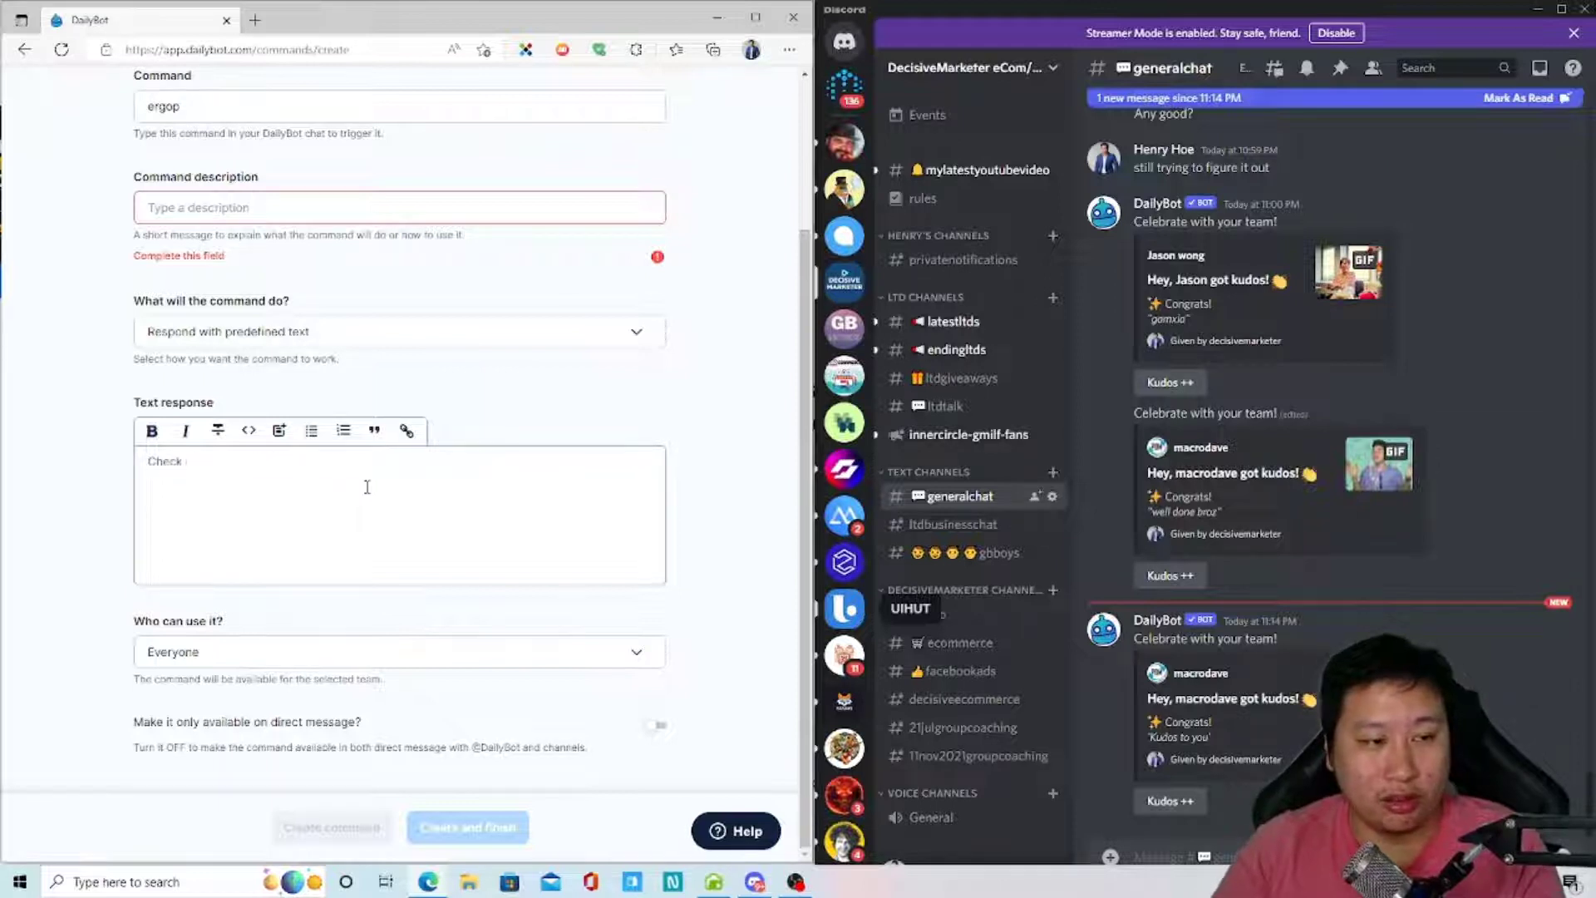
pyautogui.write(' out my Youtube Channel here.')
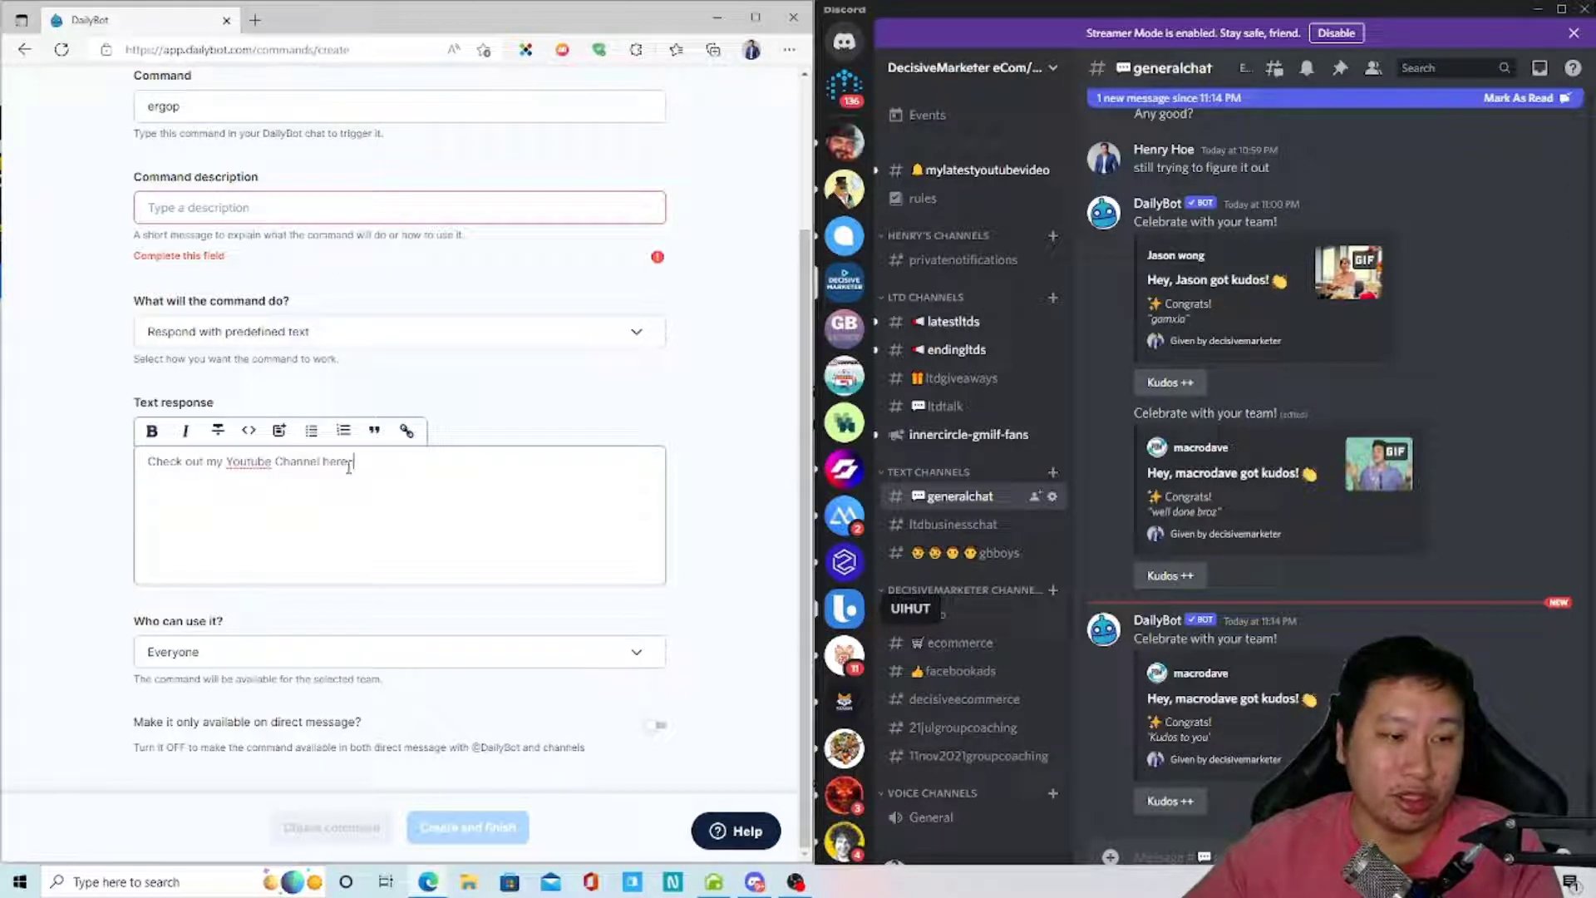
pyautogui.moveTo(226, 463); pyautogui.dragTo(318, 462)
pyautogui.hotkey('ctrl', 'k')
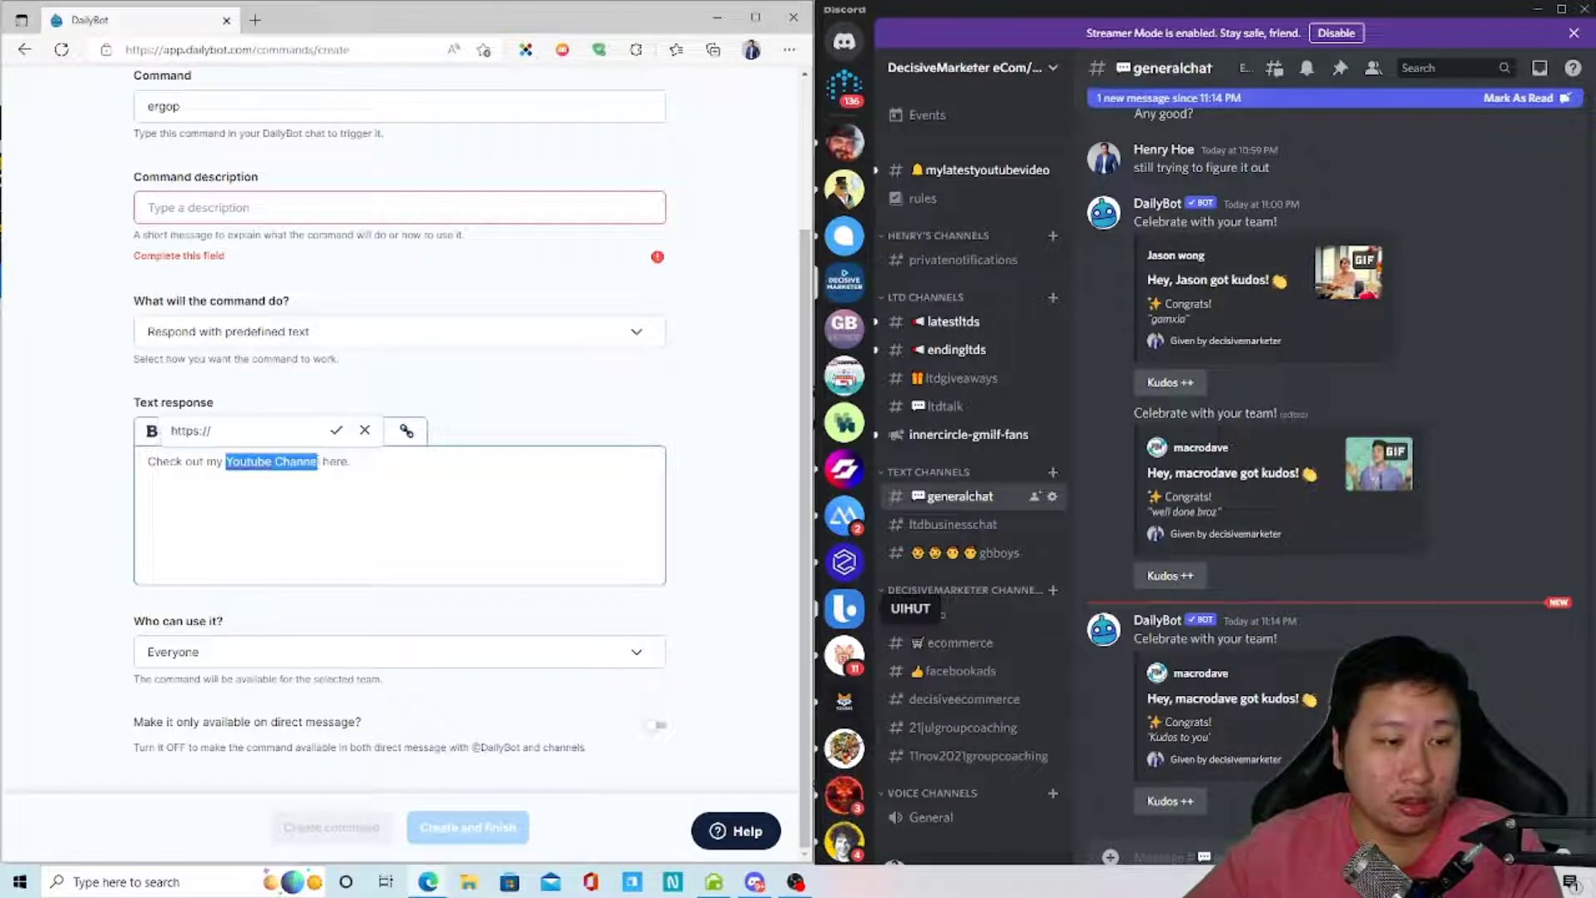
pyautogui.click(266, 431)
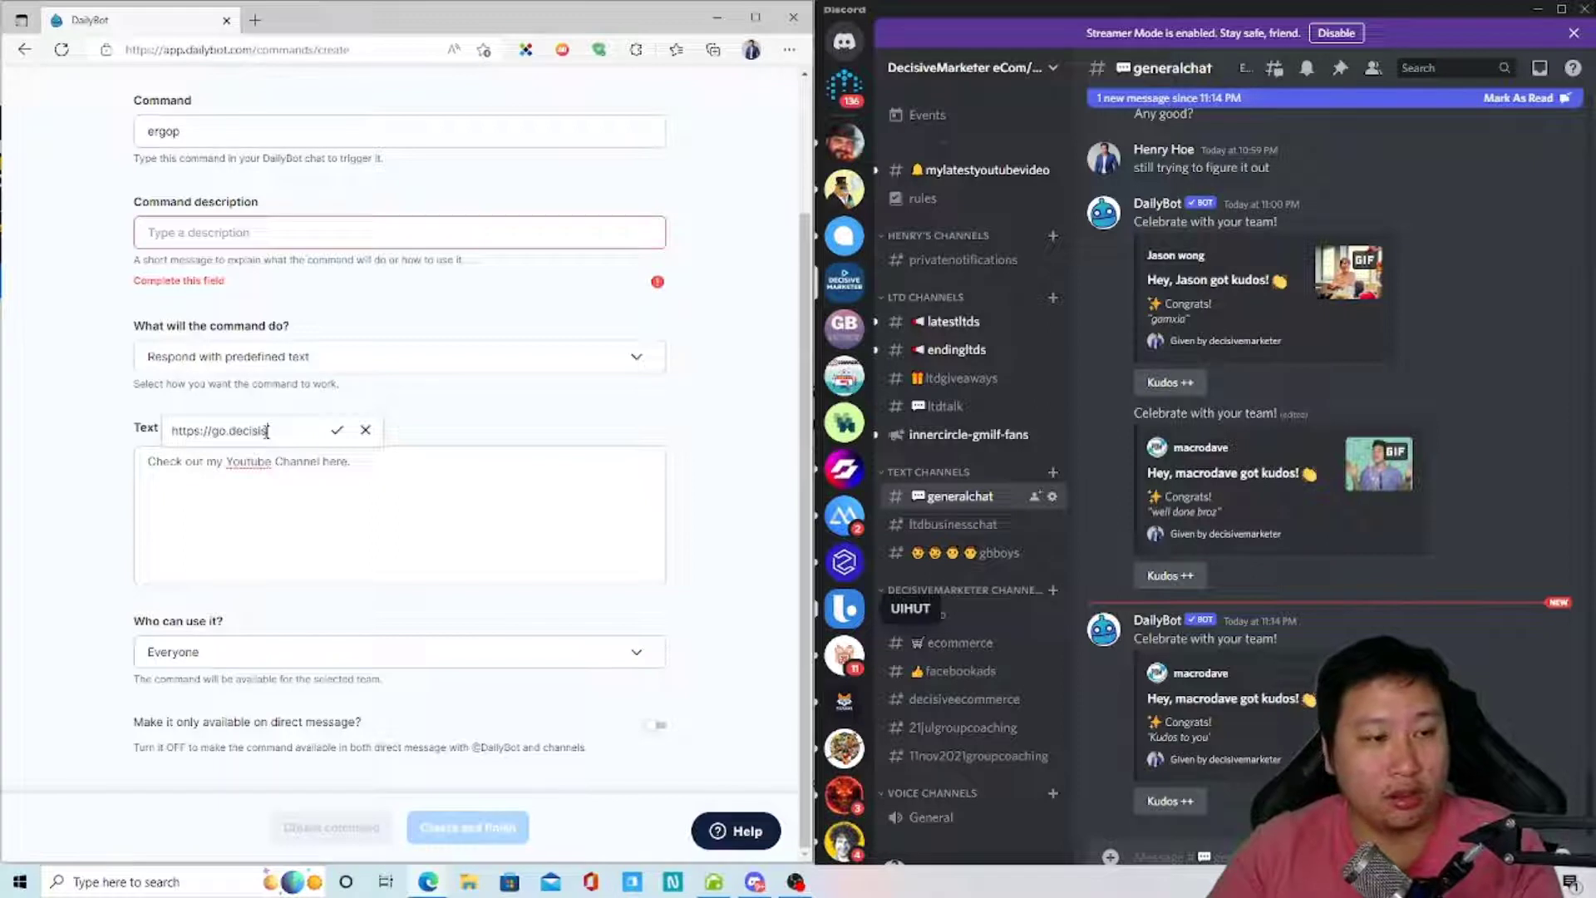
pyautogui.write('go.decisivemarketer.com')
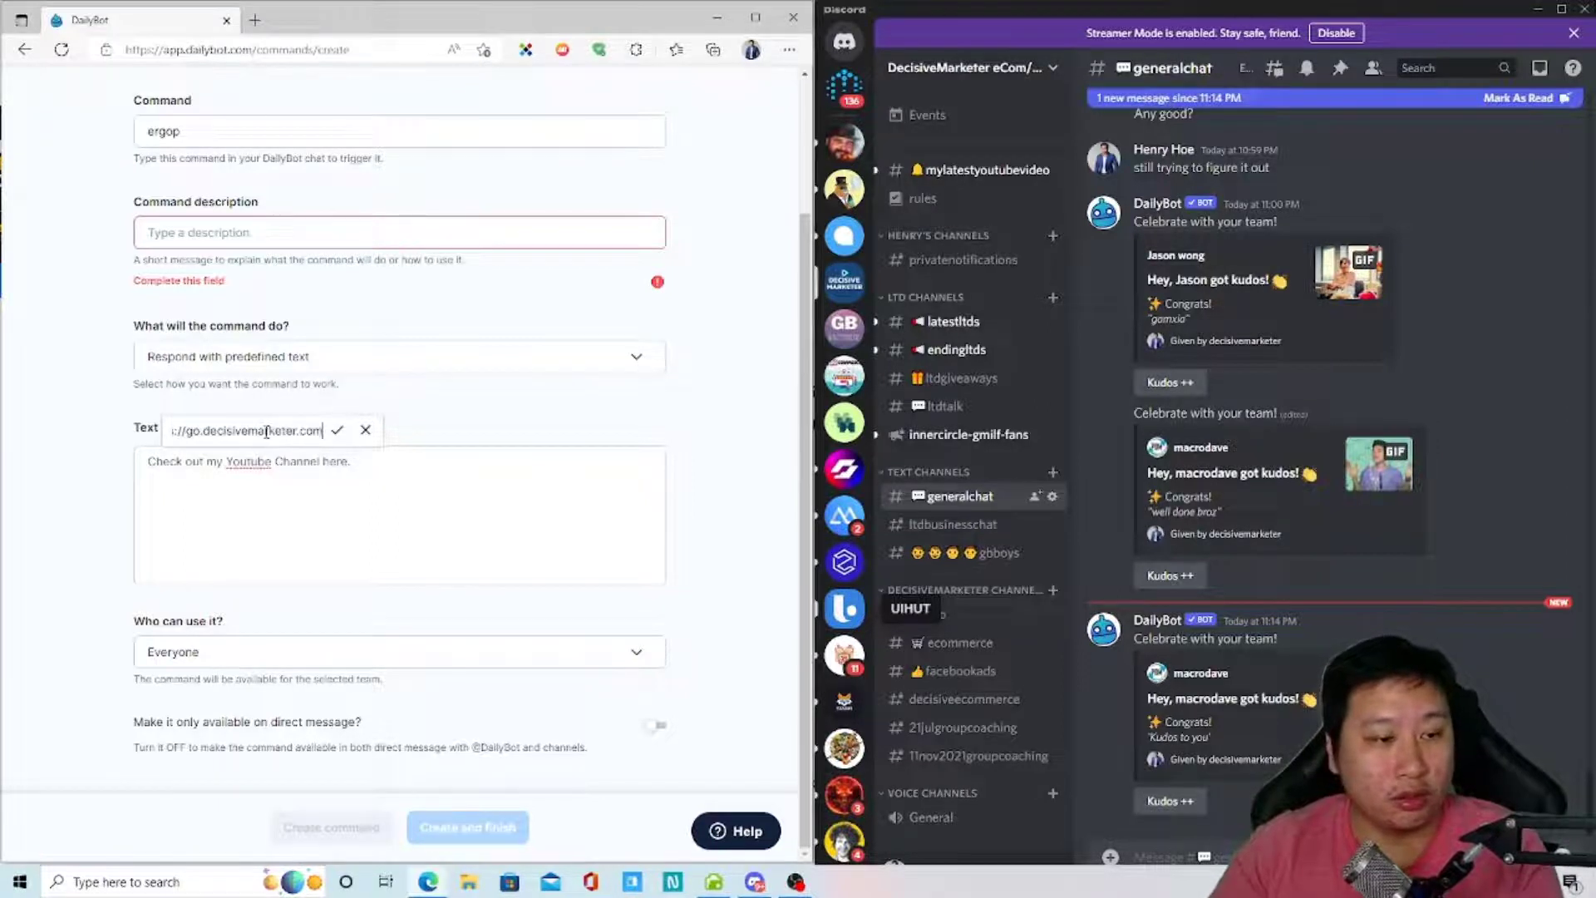
pyautogui.write('/youtube')
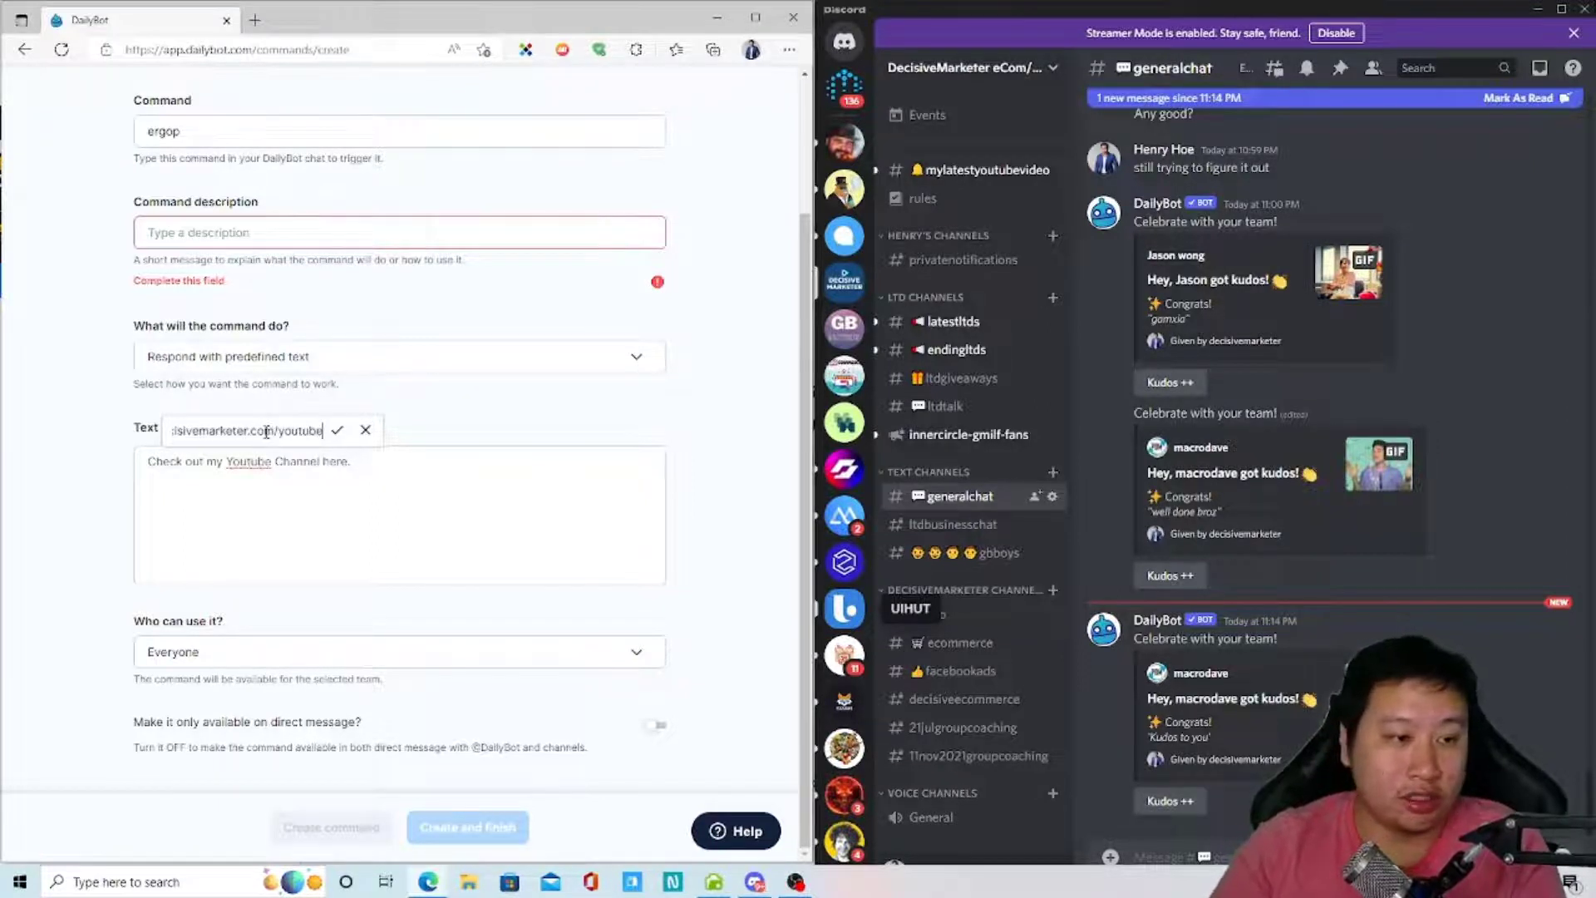
pyautogui.click(337, 430)
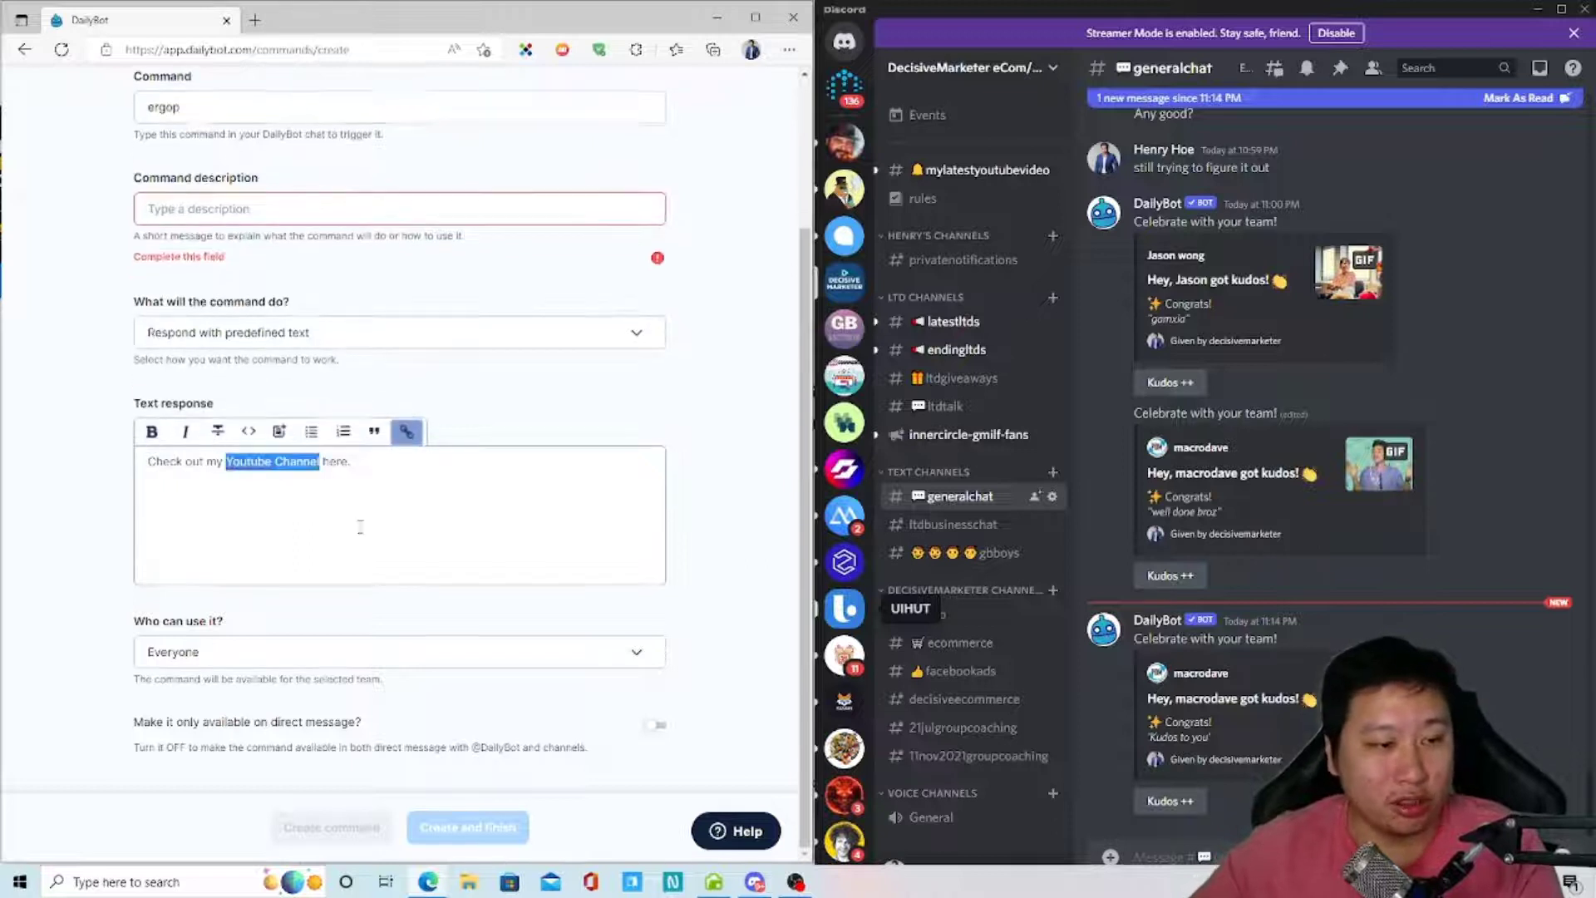
# - Give the ergop command the description 'Send my youtube link.' and create it
pyautogui.doubleClick(163, 107)
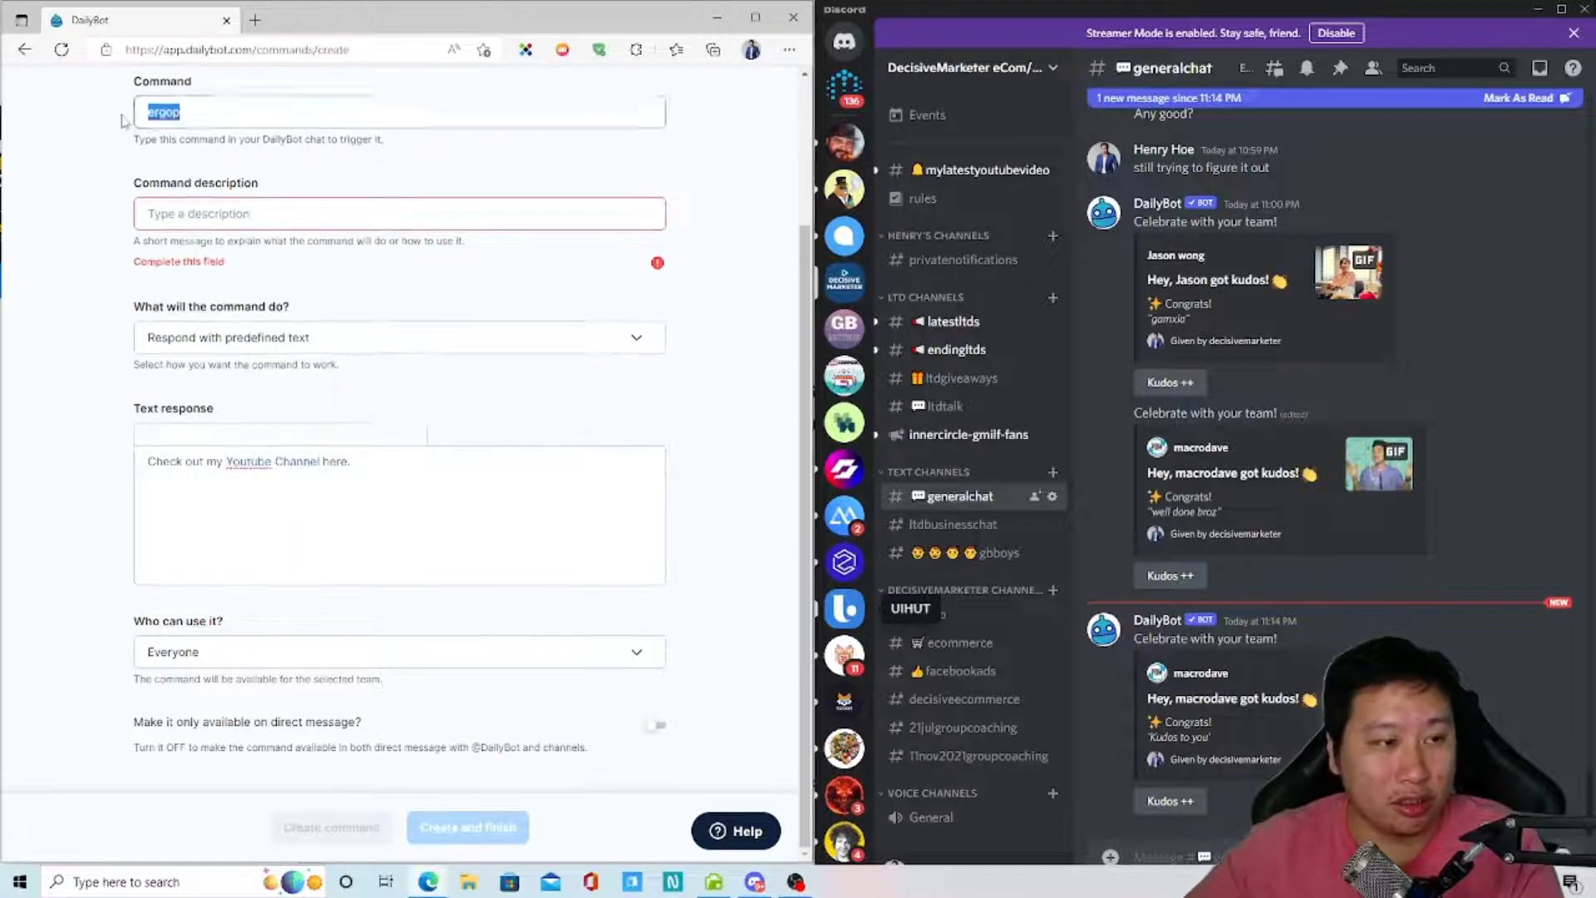
pyautogui.click(86, 267)
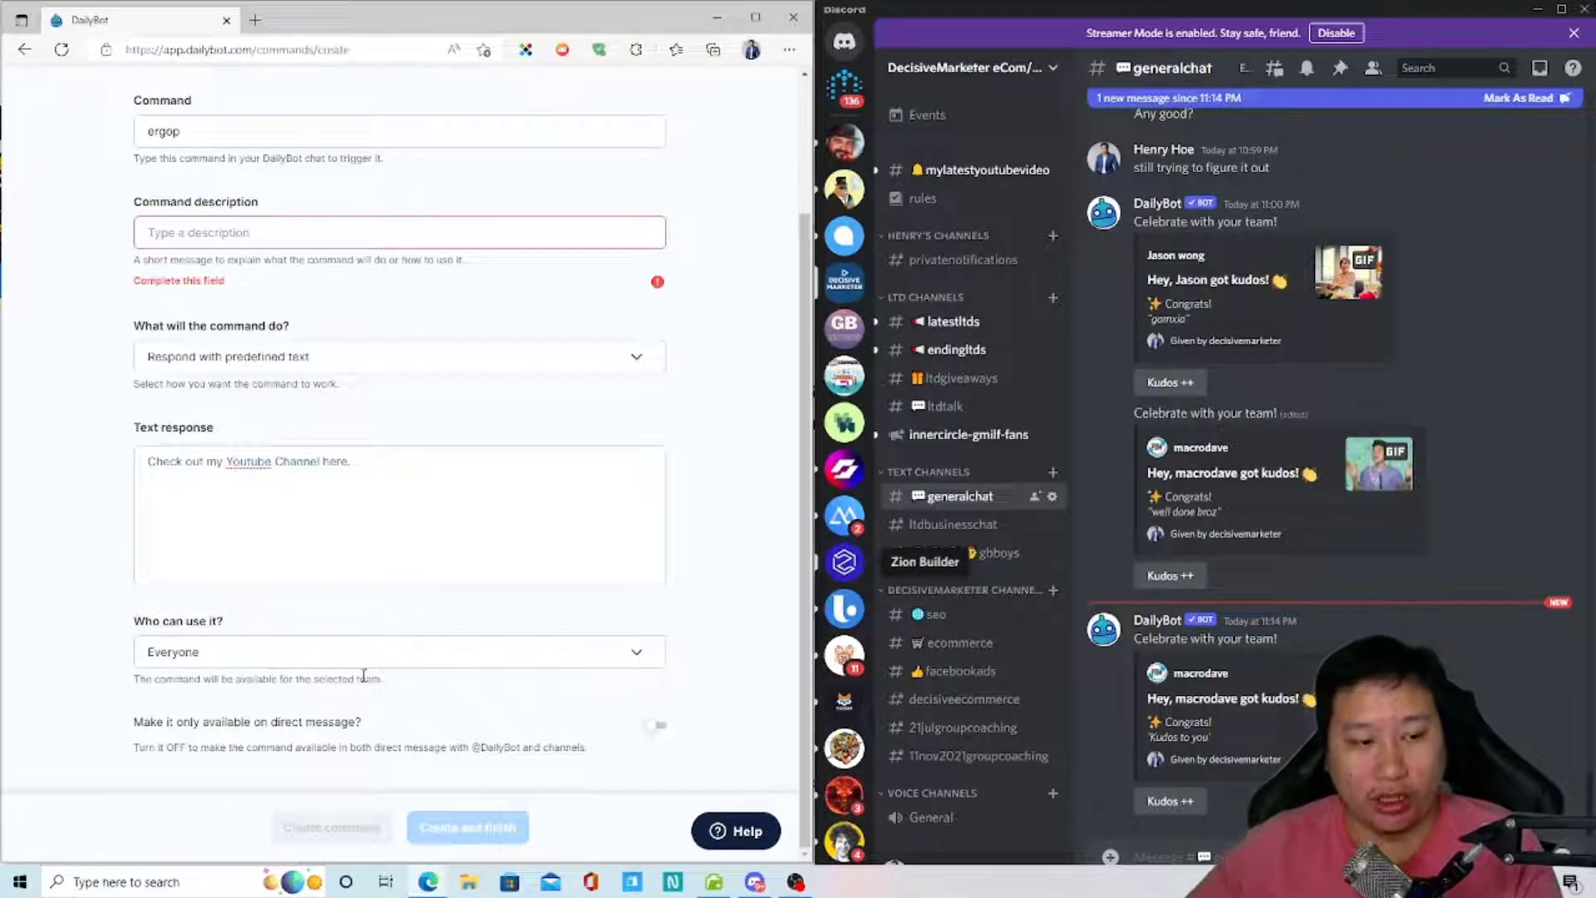
pyautogui.click(234, 237)
pyautogui.write('Send my youtub')
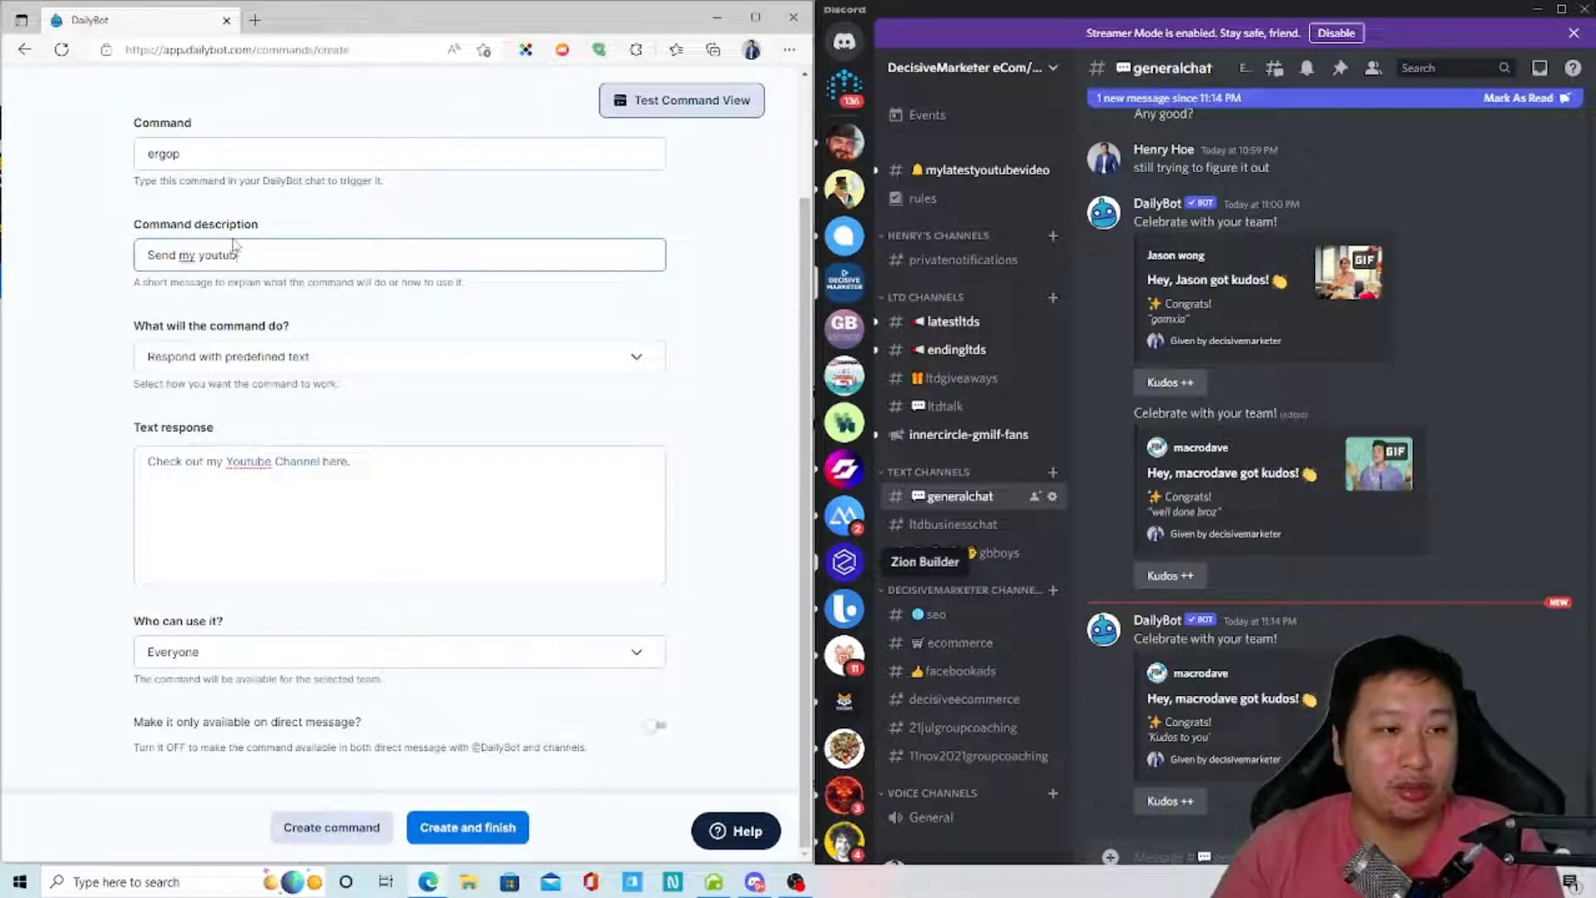
pyautogui.write('e link.')
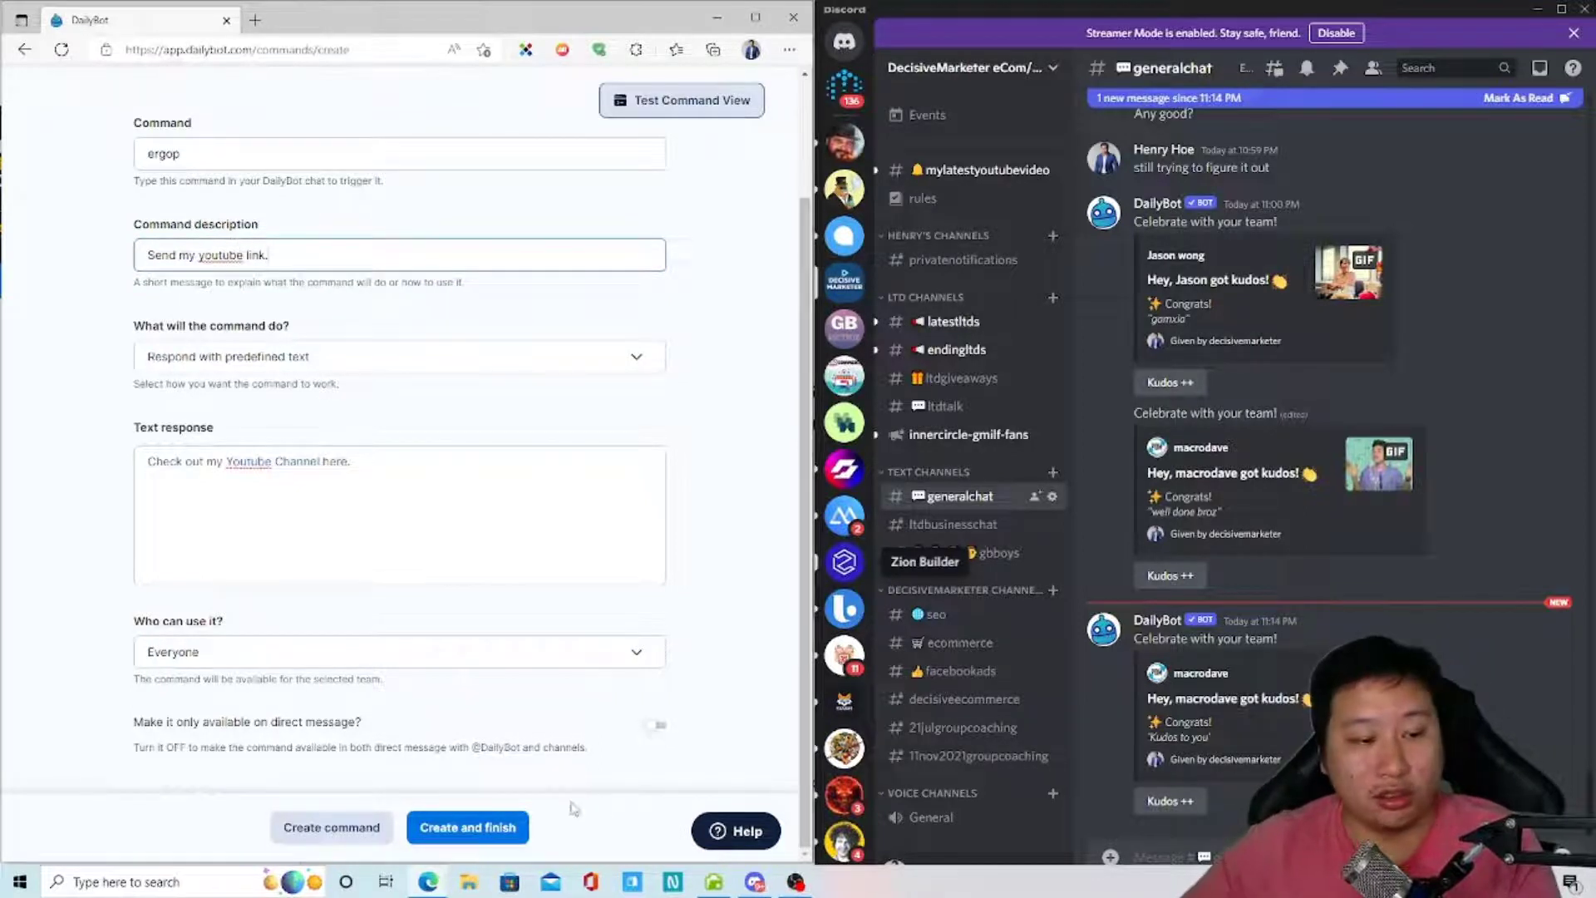
pyautogui.click(487, 838)
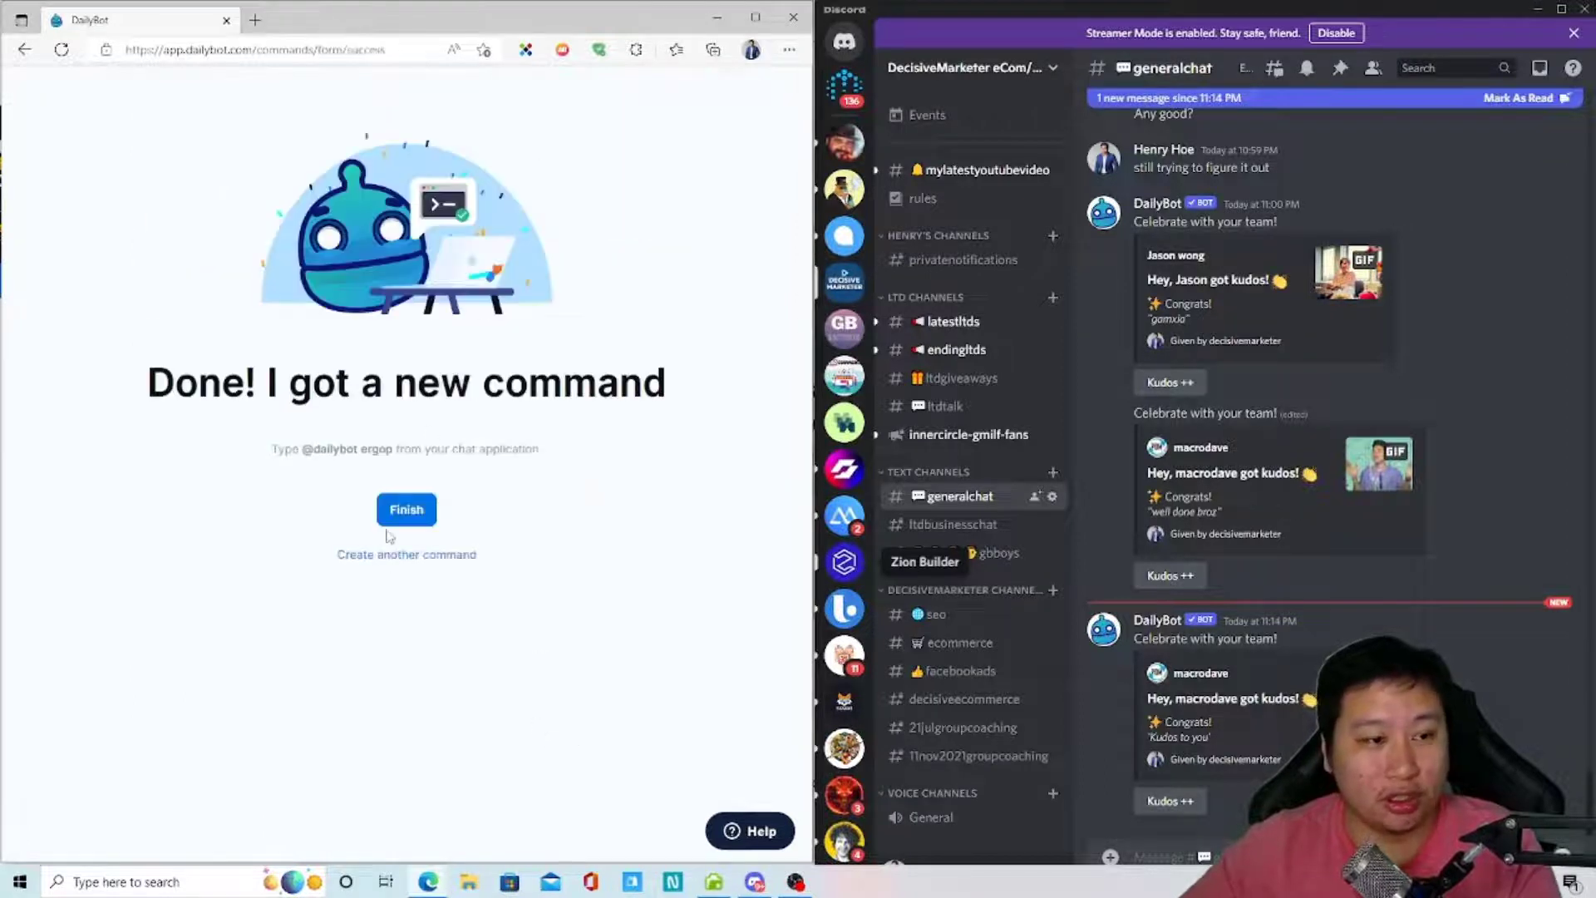
pyautogui.click(396, 513)
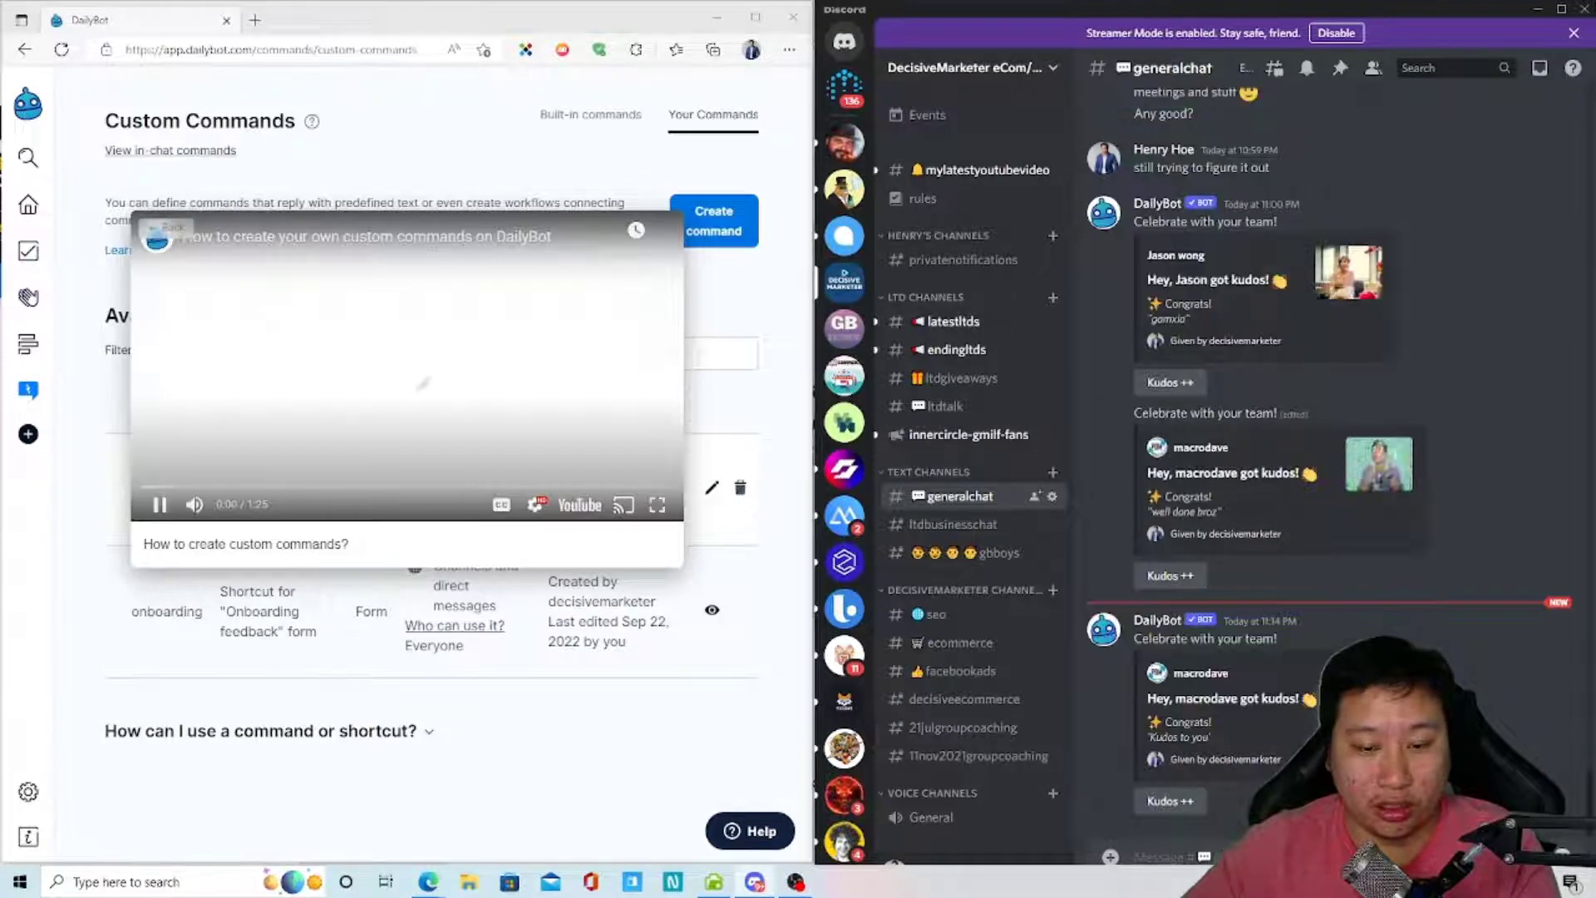
pyautogui.write('@daily')
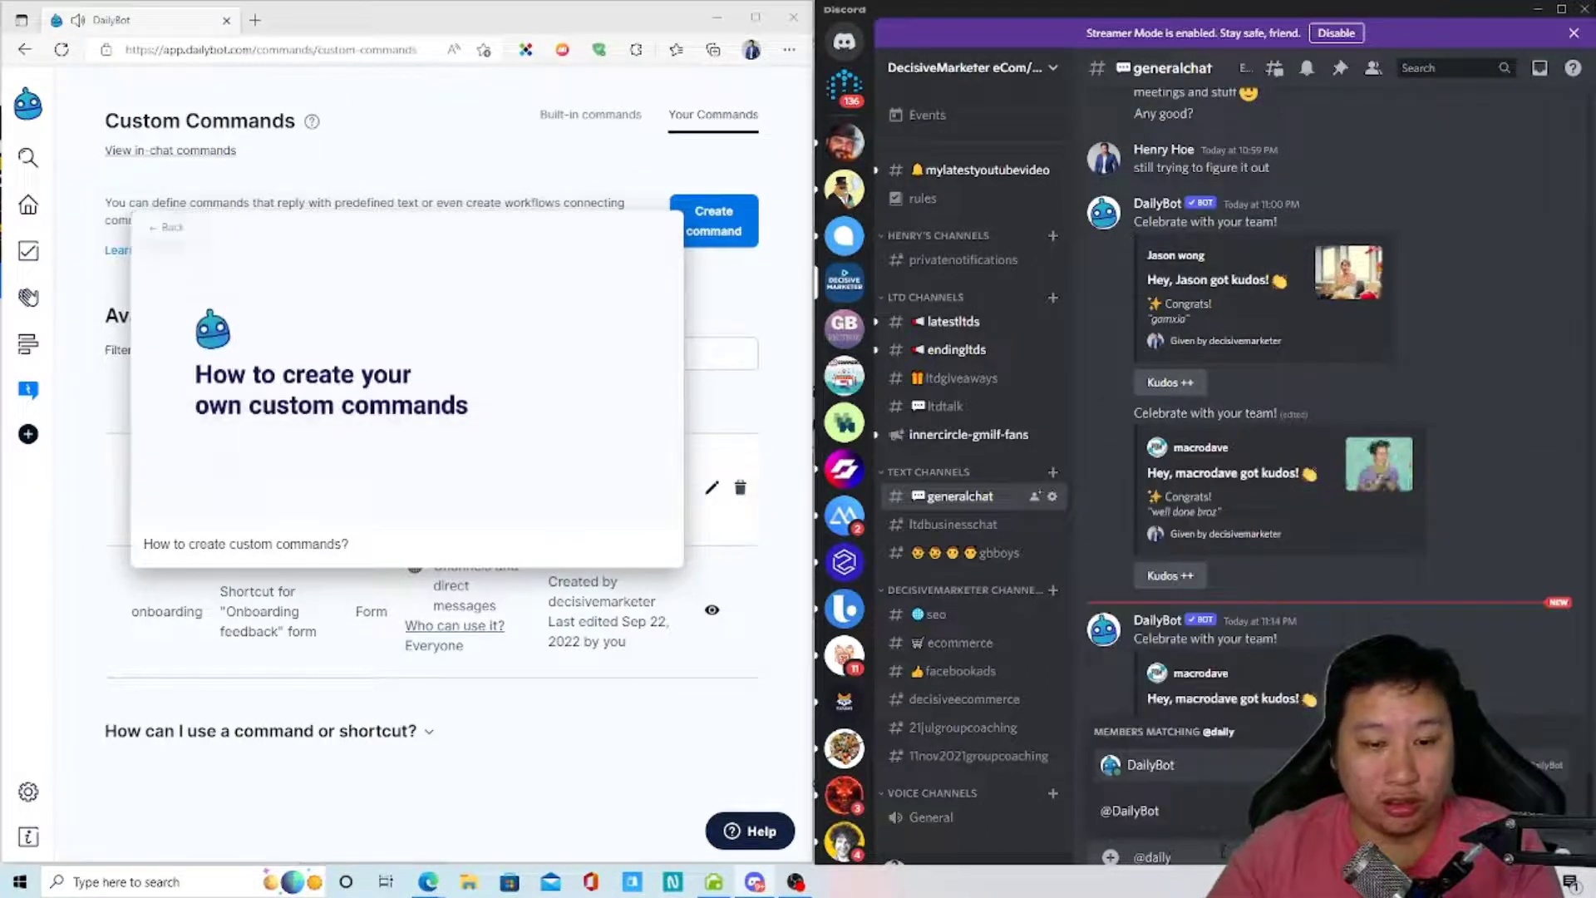
pyautogui.press('Tab')
pyautogui.write('ergo')
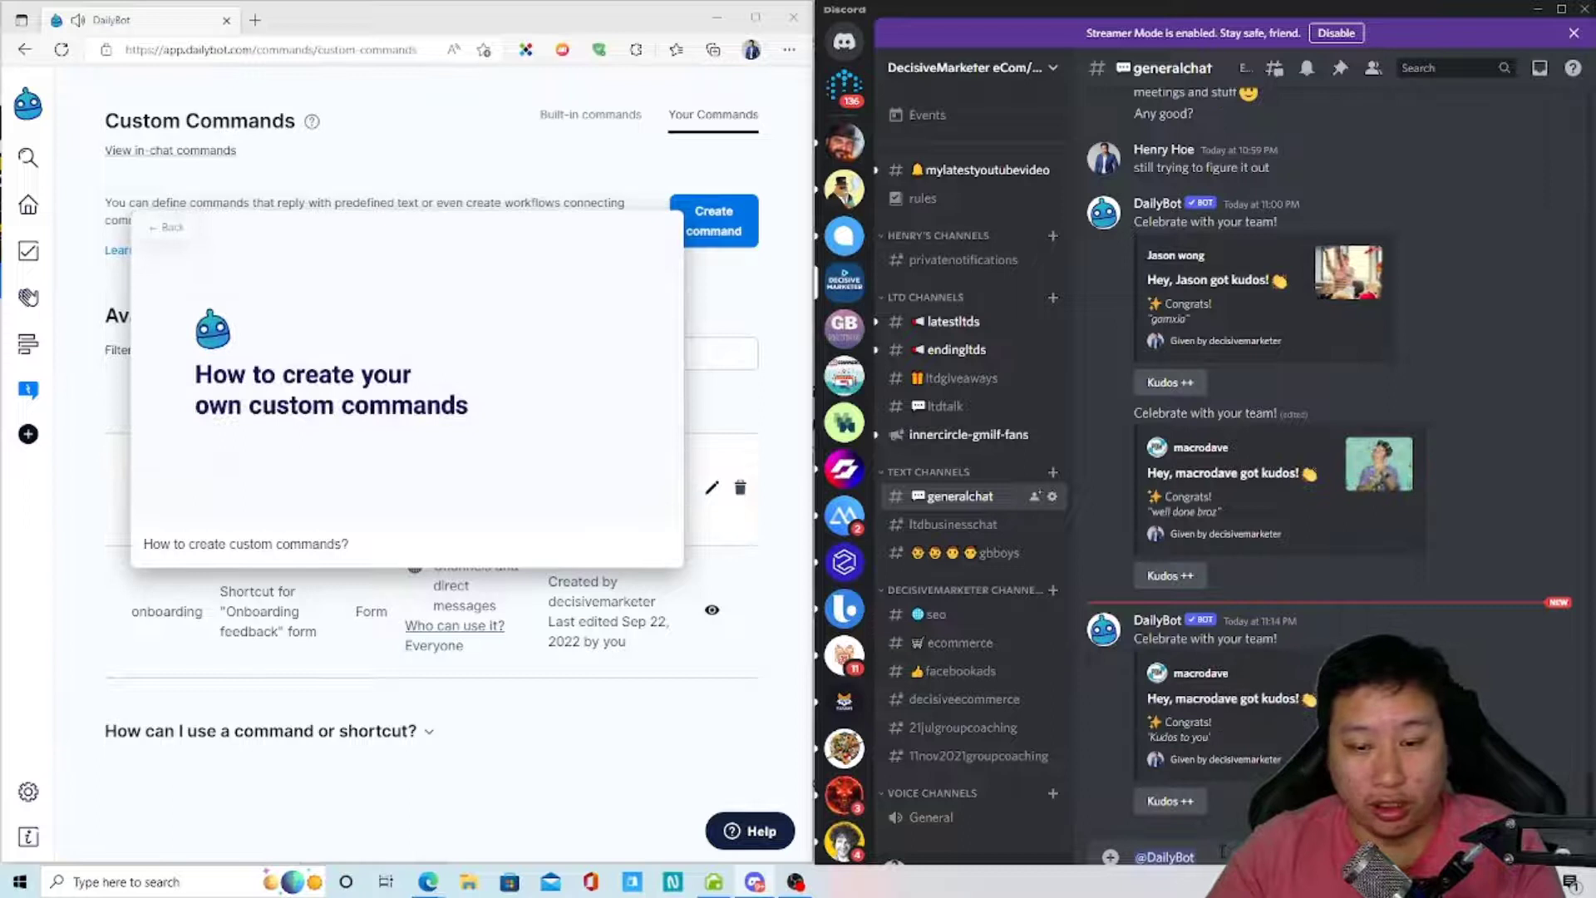
pyautogui.press('Return')
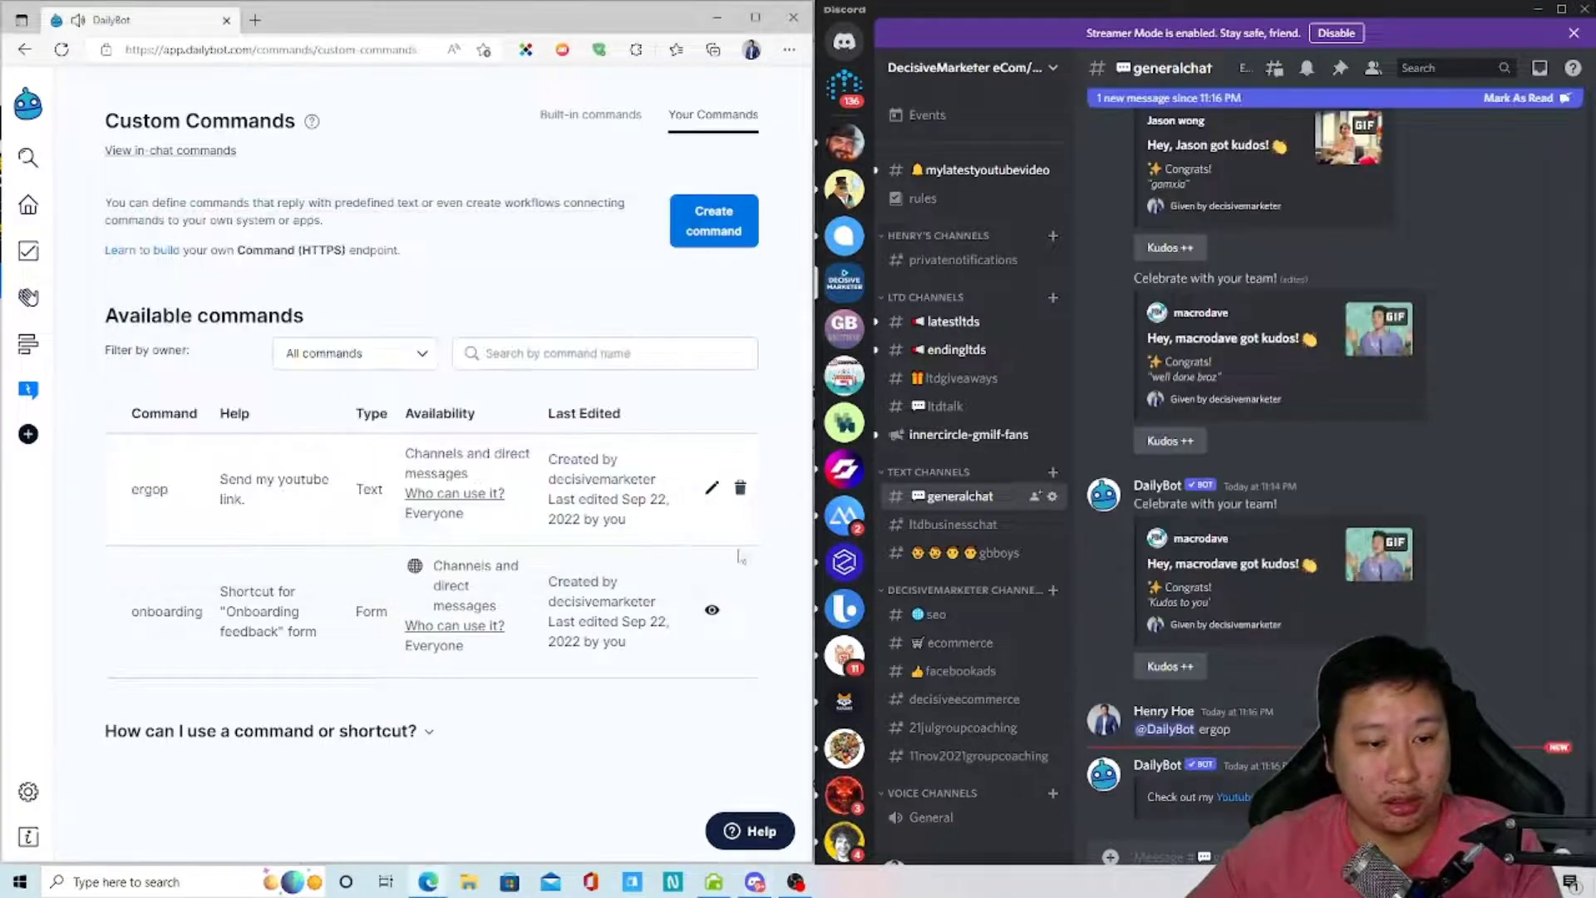
pyautogui.click(1152, 792)
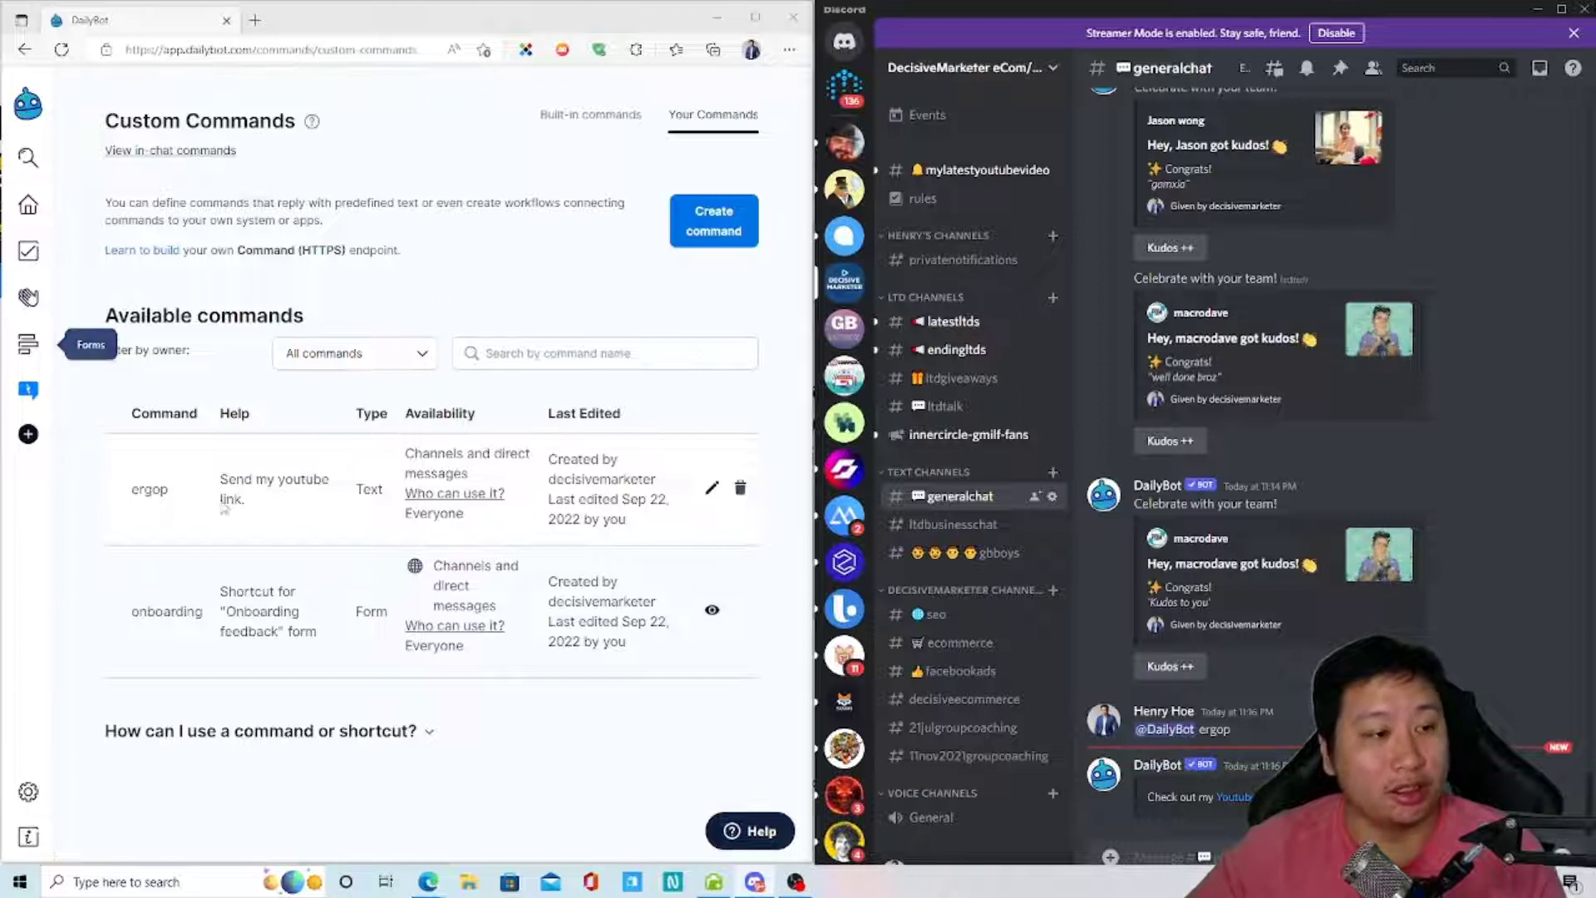
# - From the home page, open the custom check-in questions template form, then return home unsaved
pyautogui.click(28, 204)
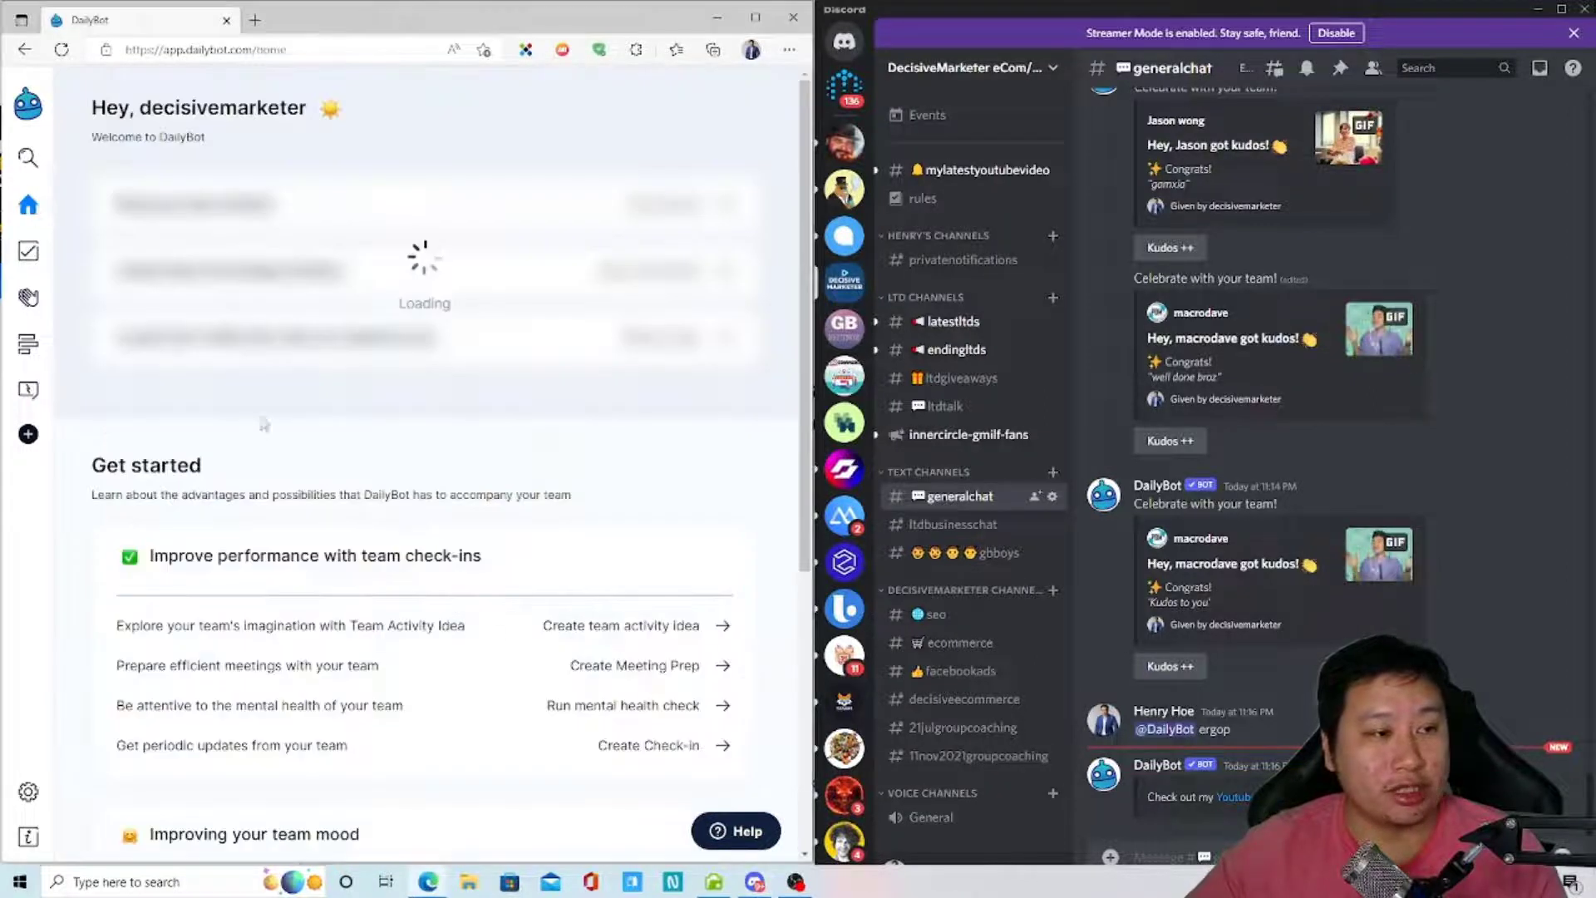
pyautogui.scroll(-5, 516, 651)
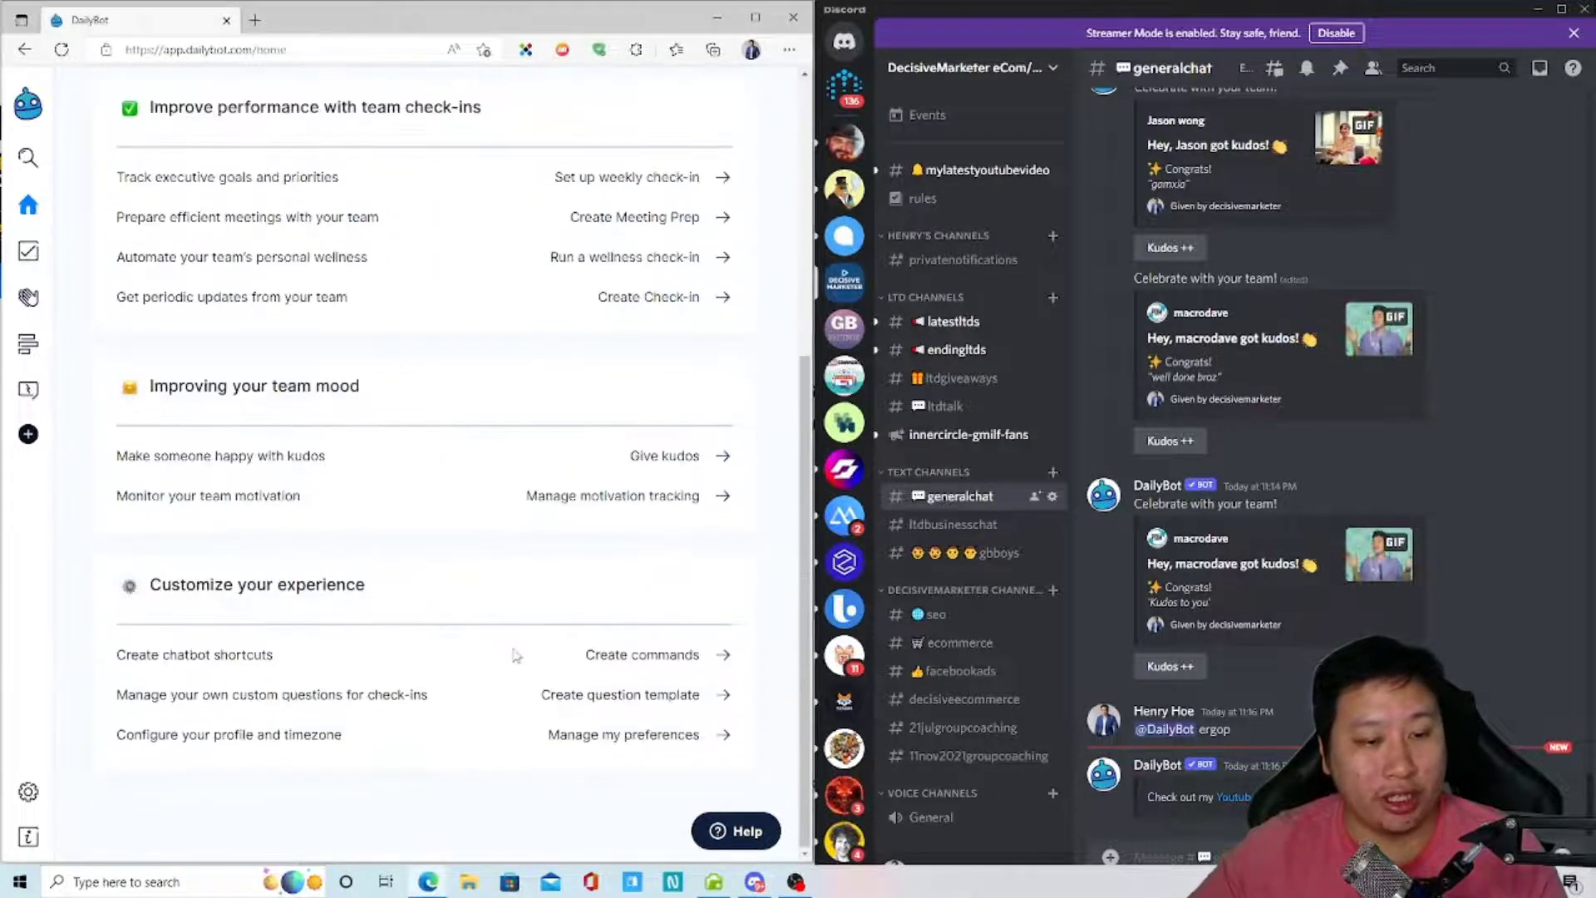
pyautogui.click(324, 706)
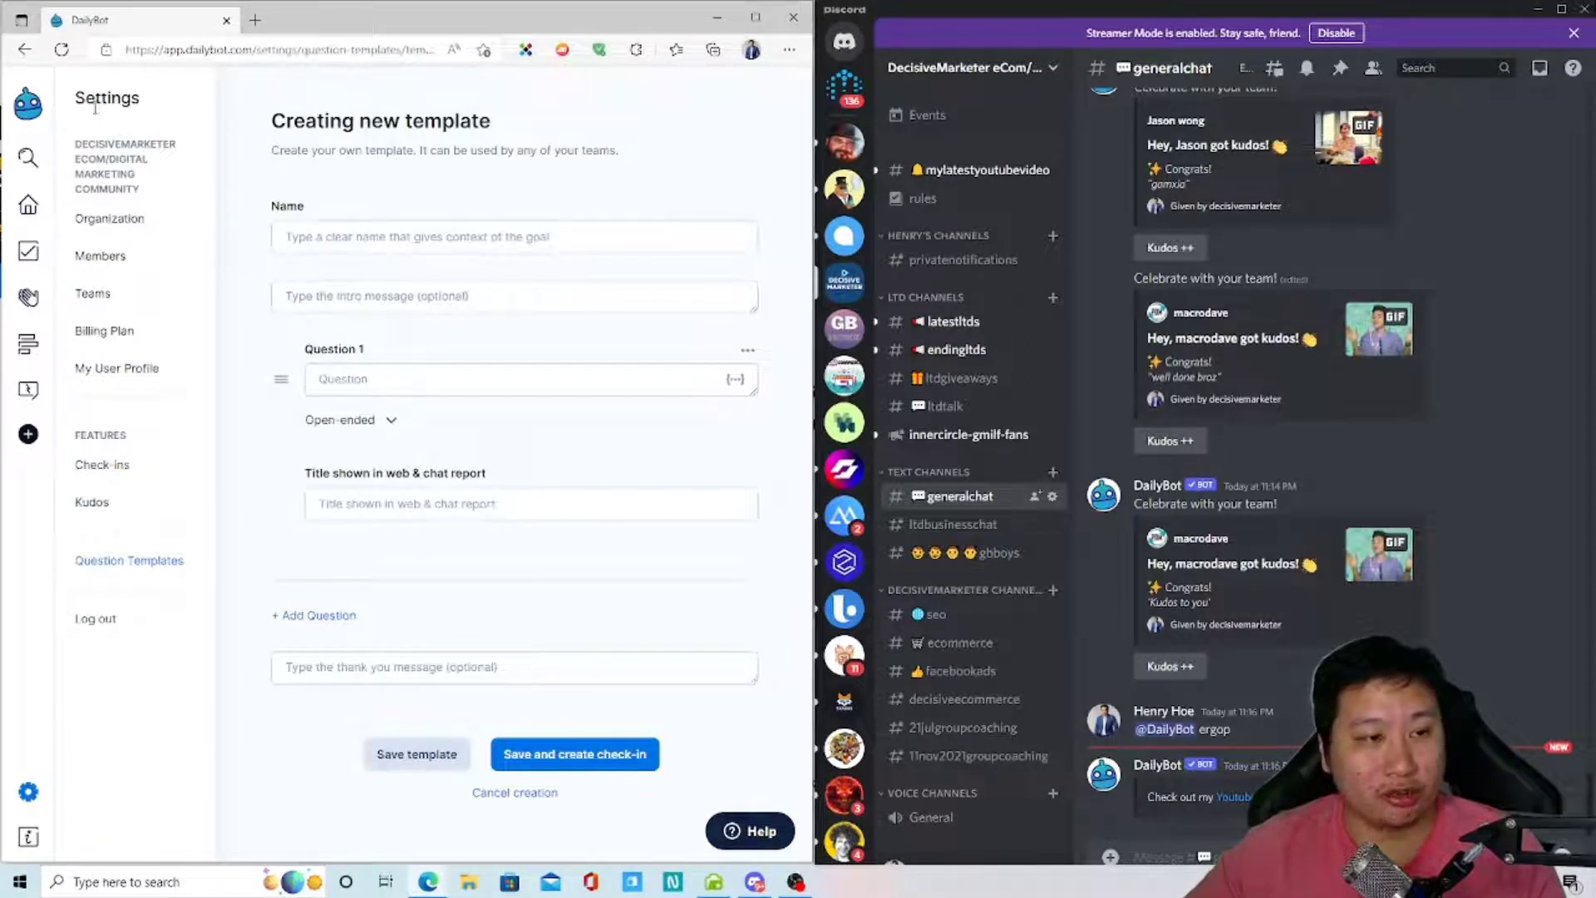
pyautogui.click(28, 205)
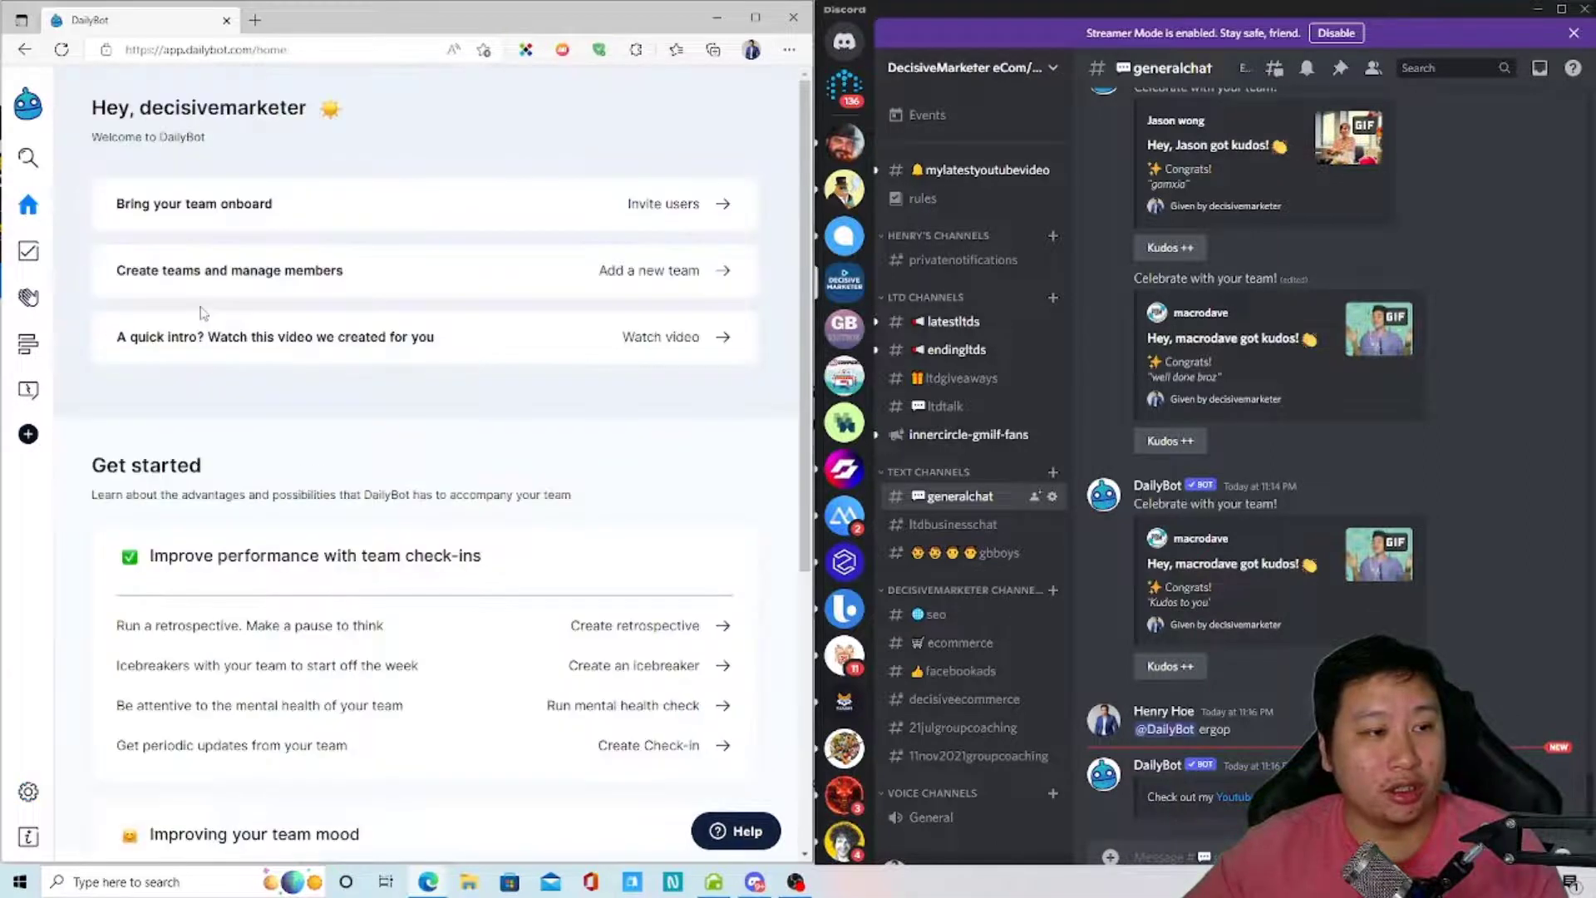
# - Scroll through the My User Account settings page showing Asia/Singapore time zone and 09:00 AM start
pyautogui.scroll(-5, 204, 313)
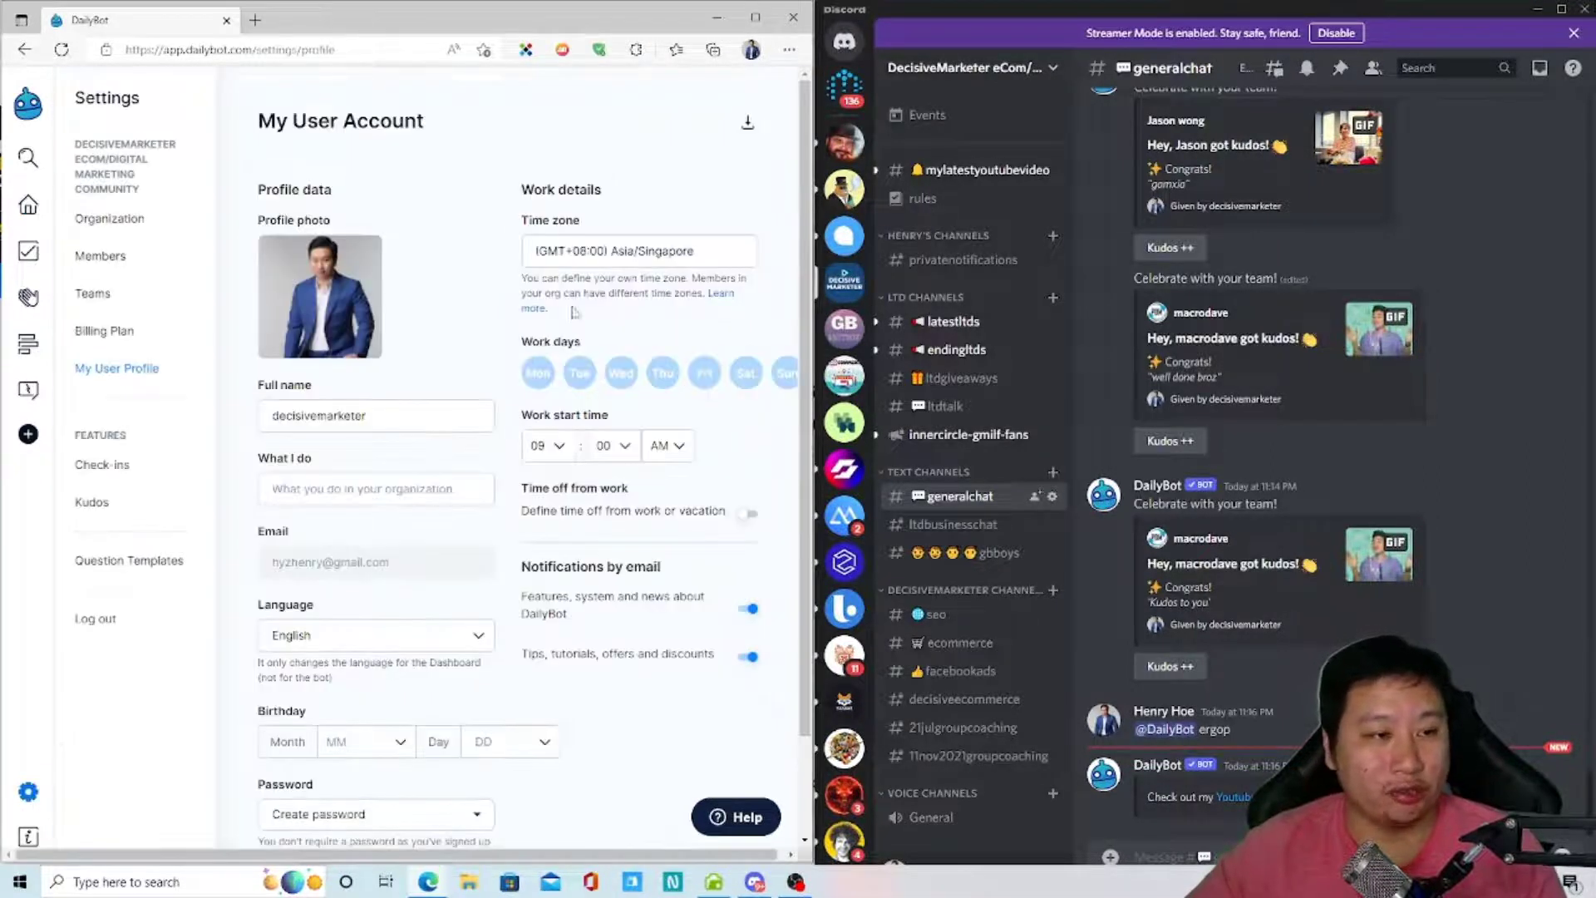
pyautogui.scroll(-1, 396, 675)
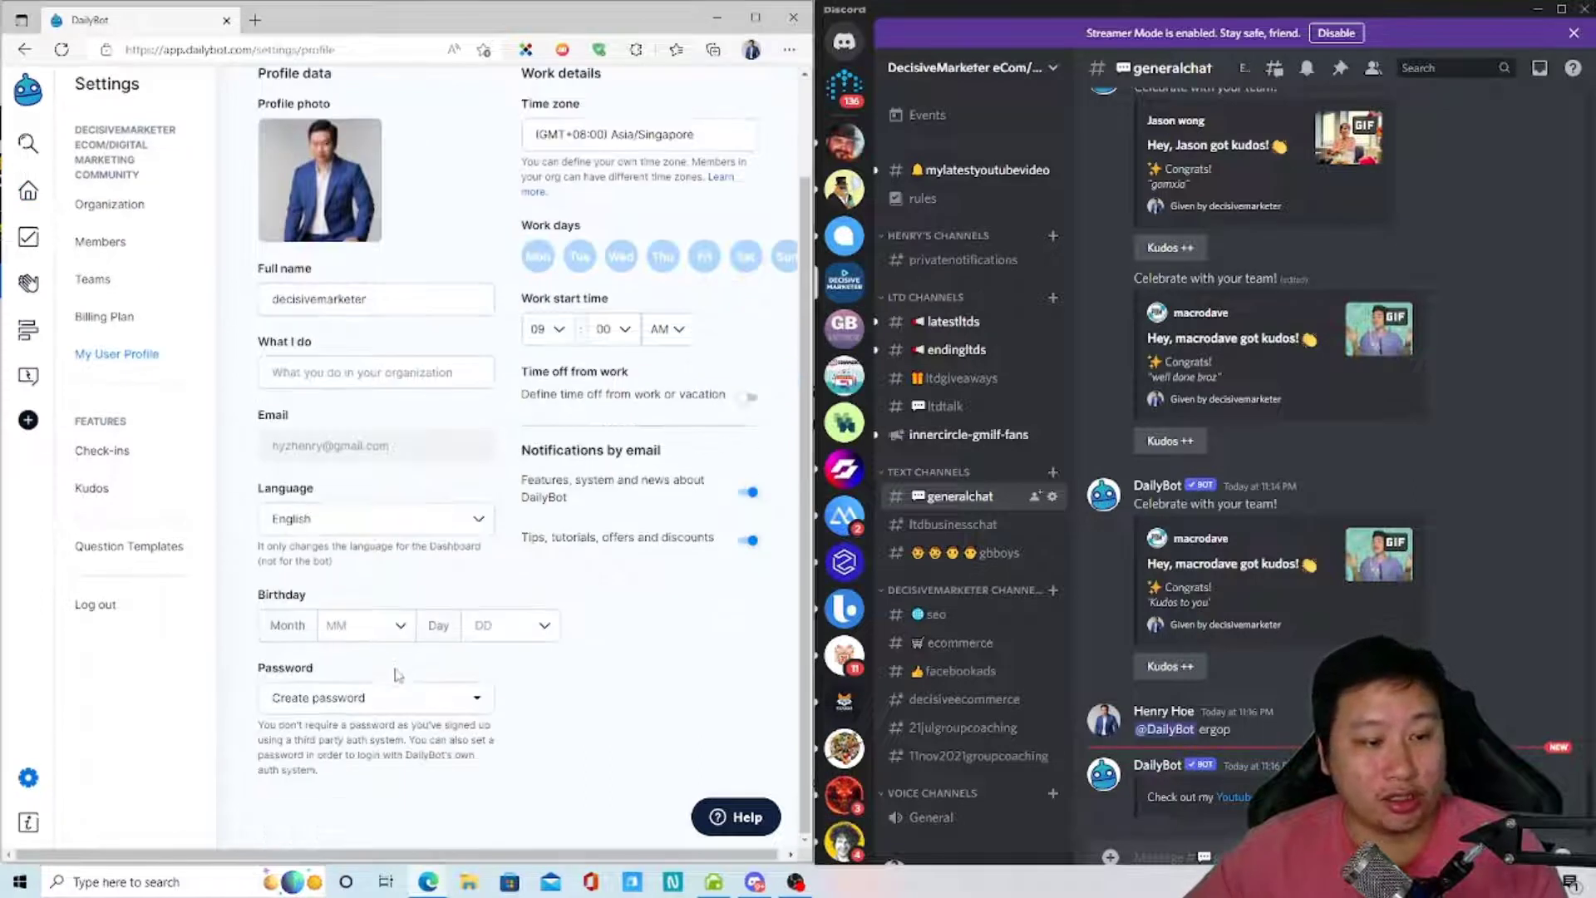
pyautogui.scroll(1, 578, 615)
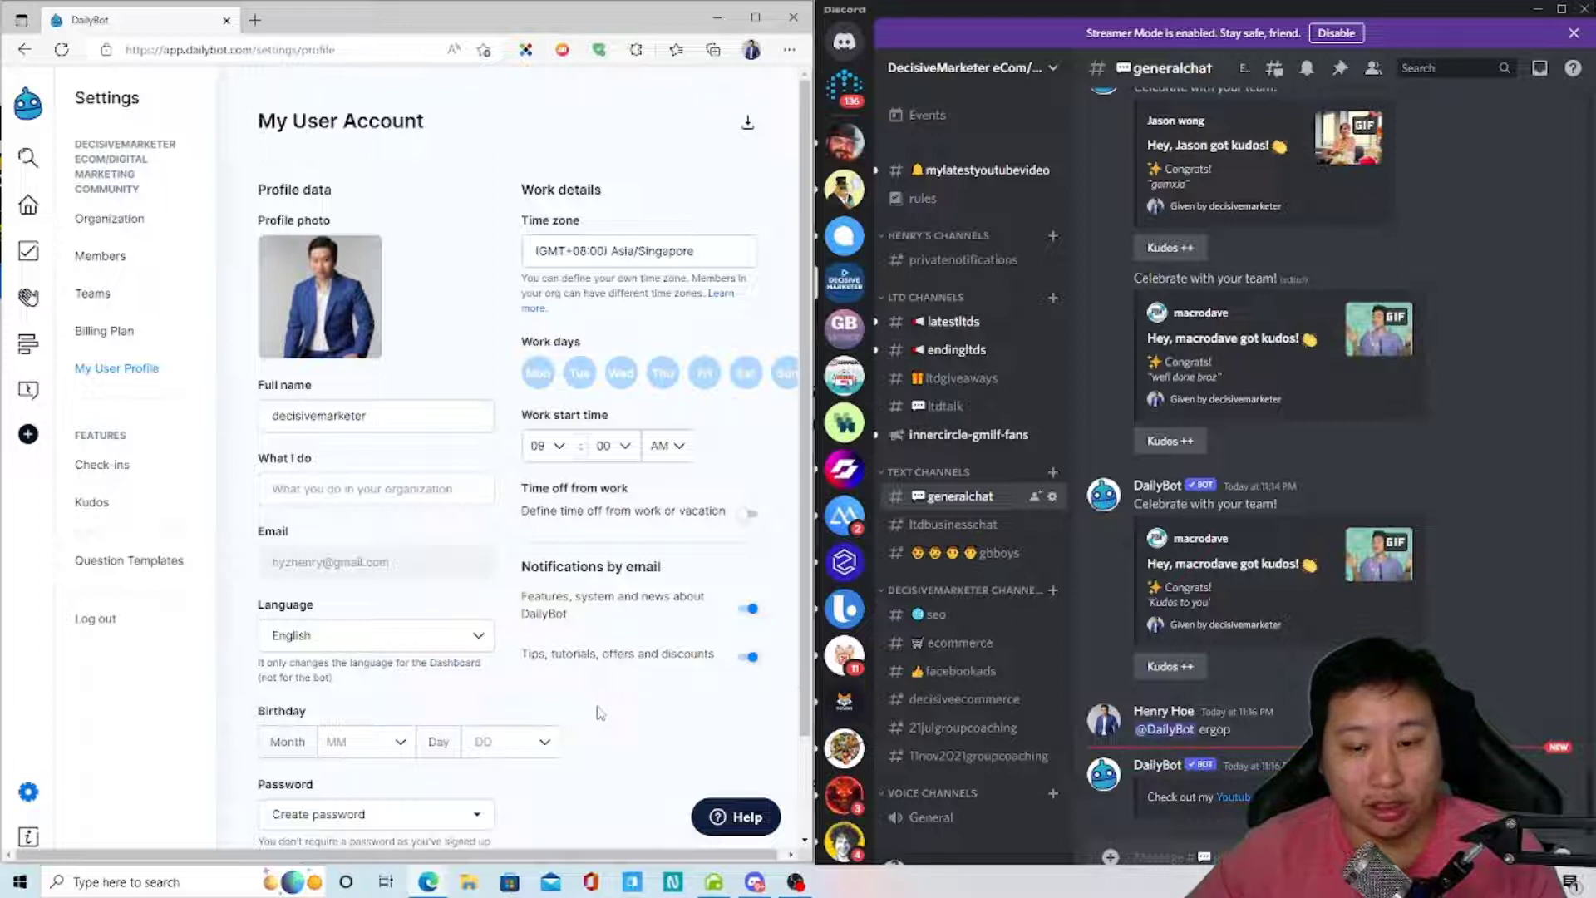
pyautogui.scroll(5, 1222, 616)
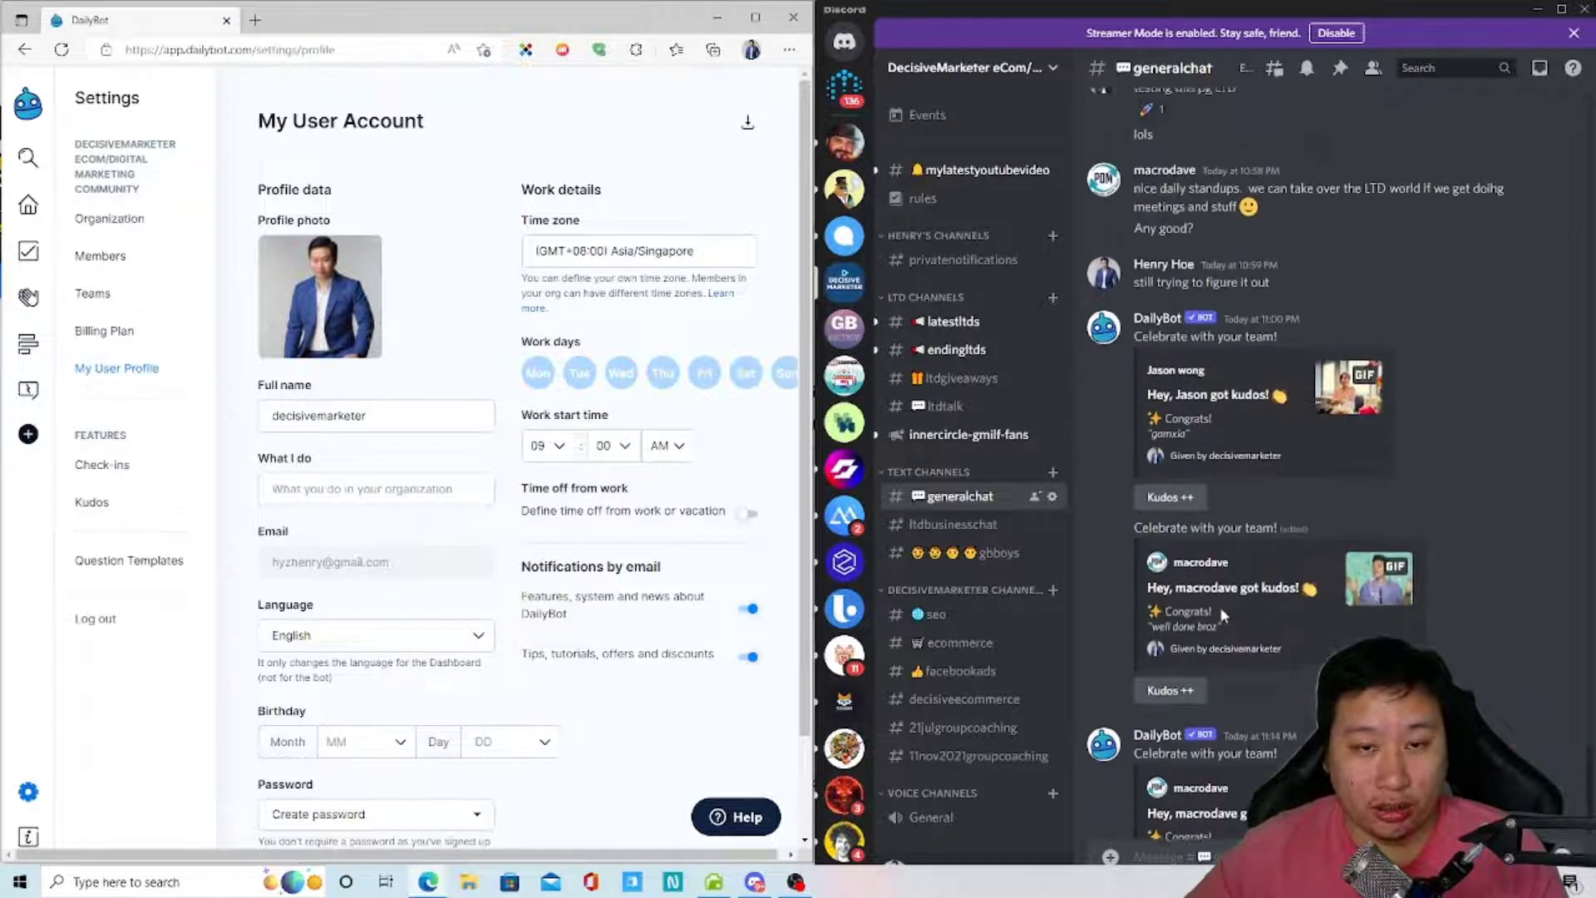
pyautogui.scroll(-5, 1222, 615)
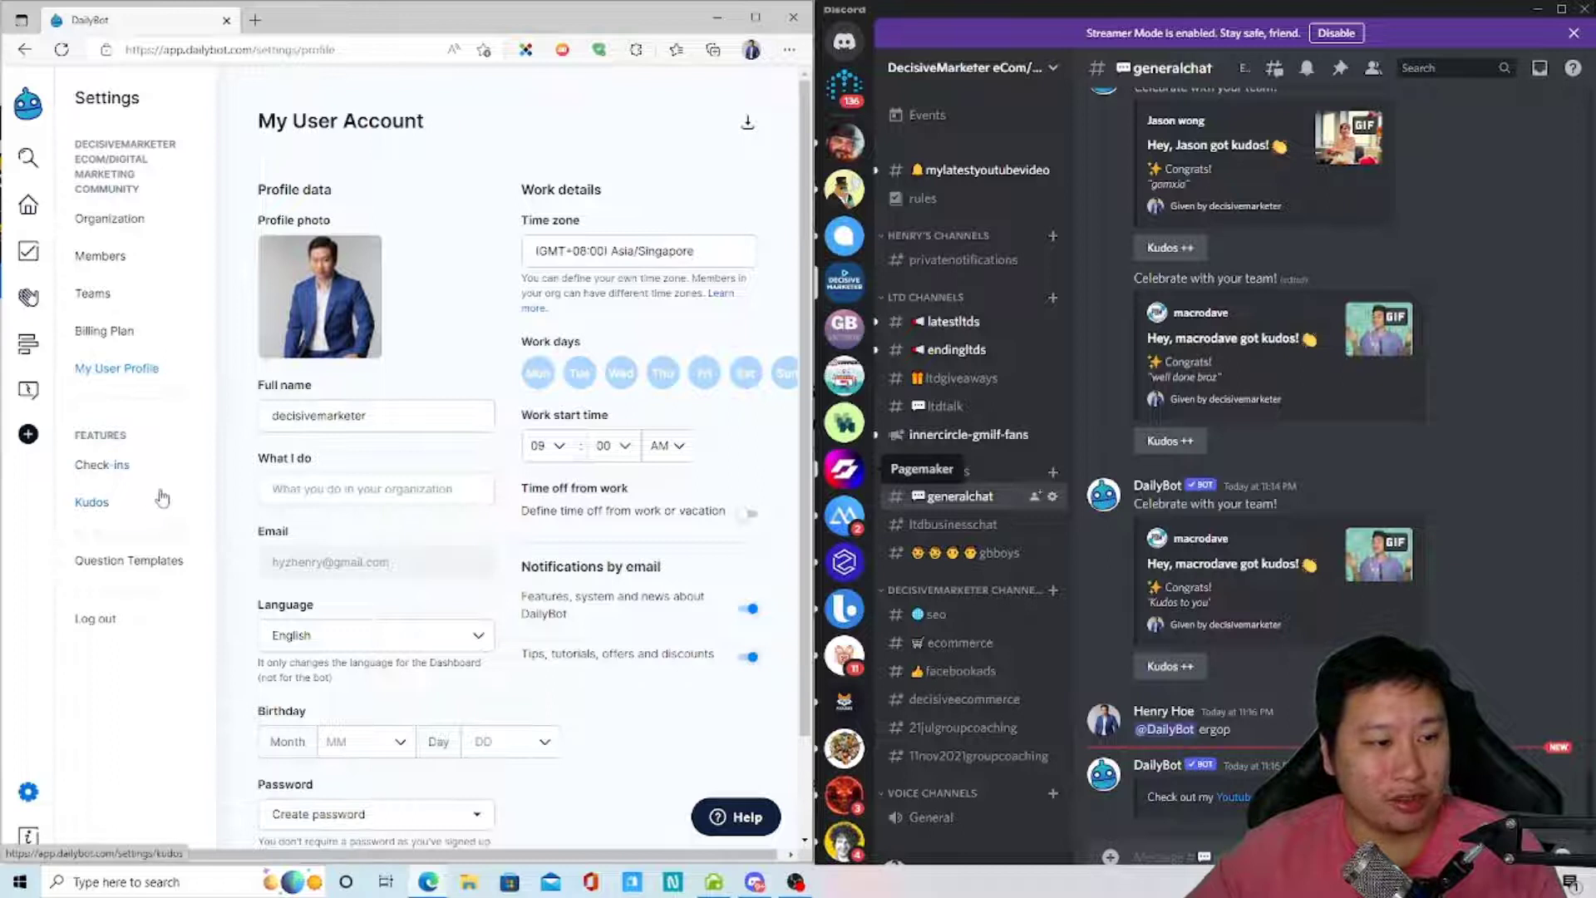
# - Browse the Check-ins list, then the Kudos dashboard and its Leaderboard, then go to Forms
pyautogui.click(30, 253)
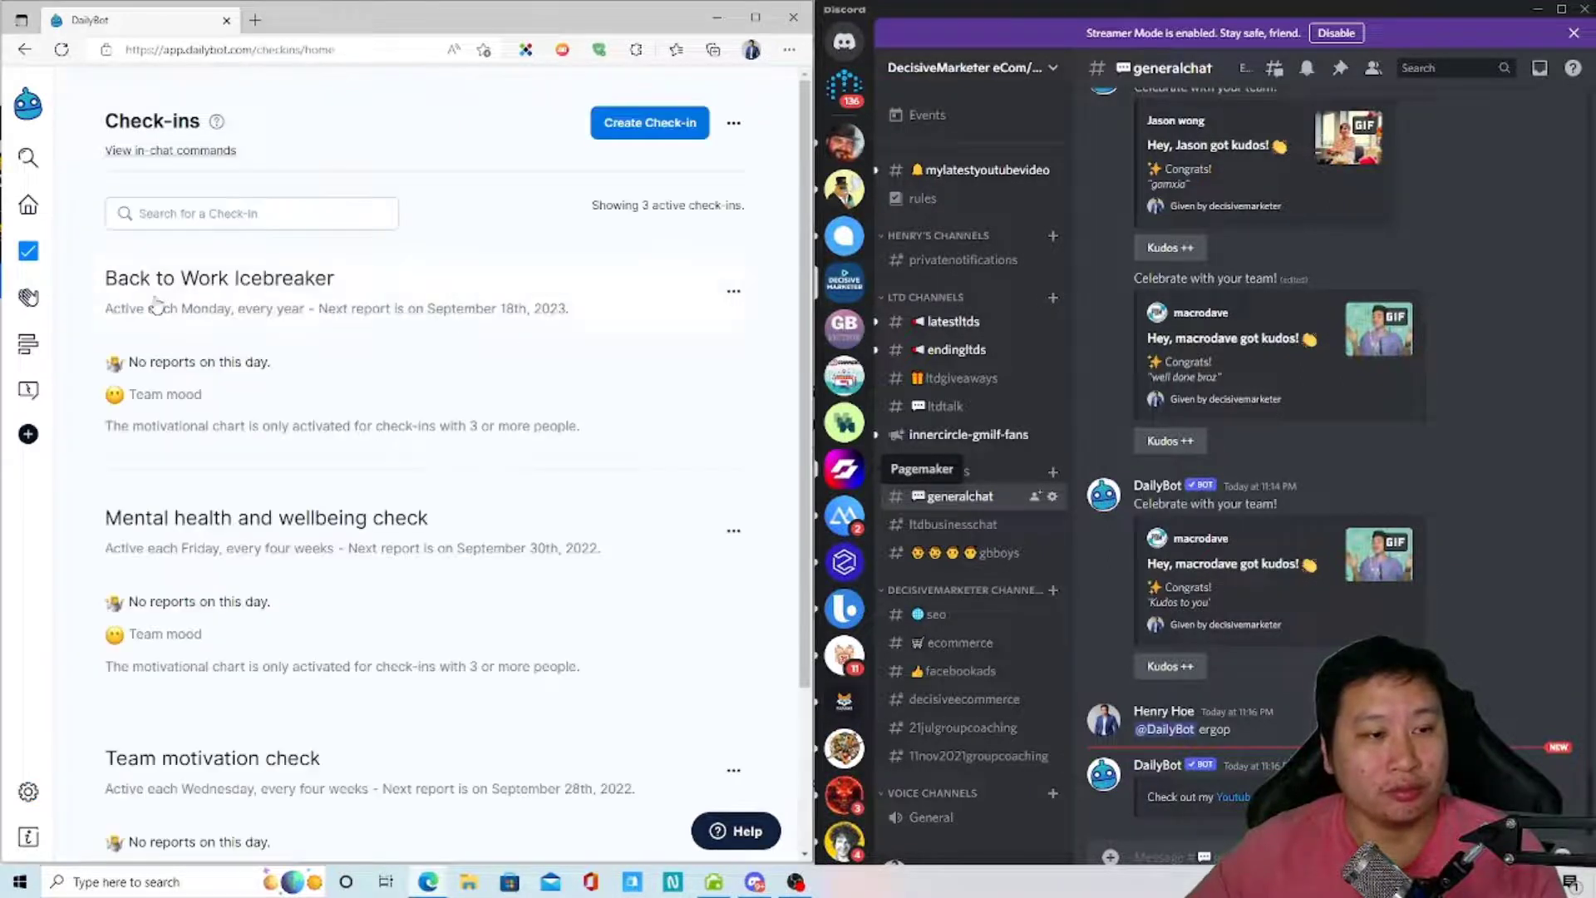
pyautogui.scroll(-3, 482, 561)
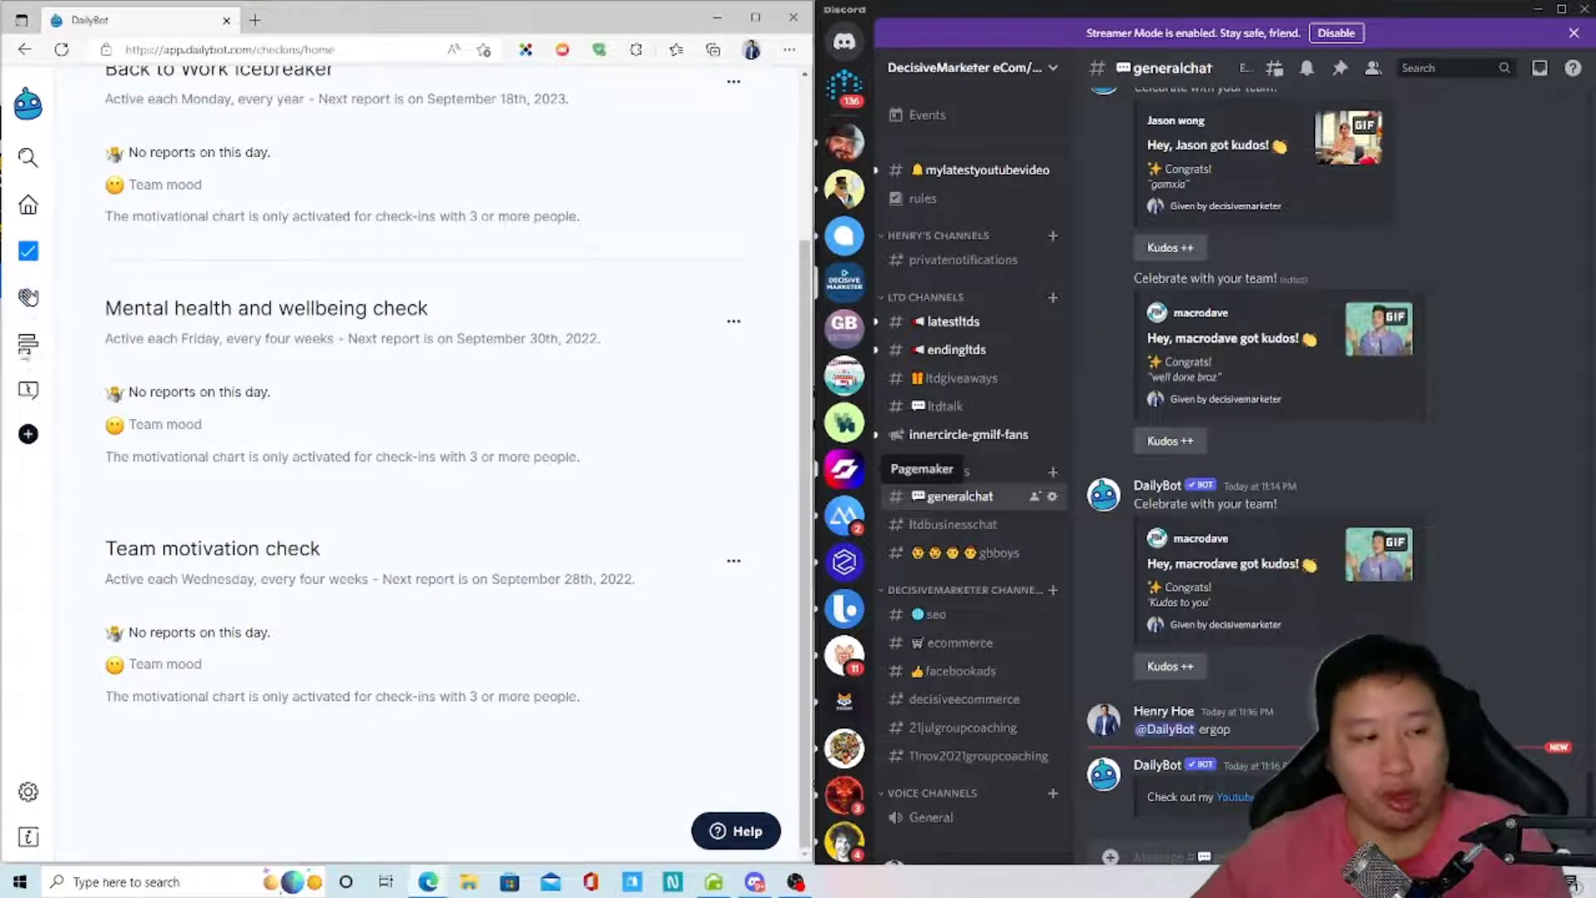
pyautogui.click(28, 297)
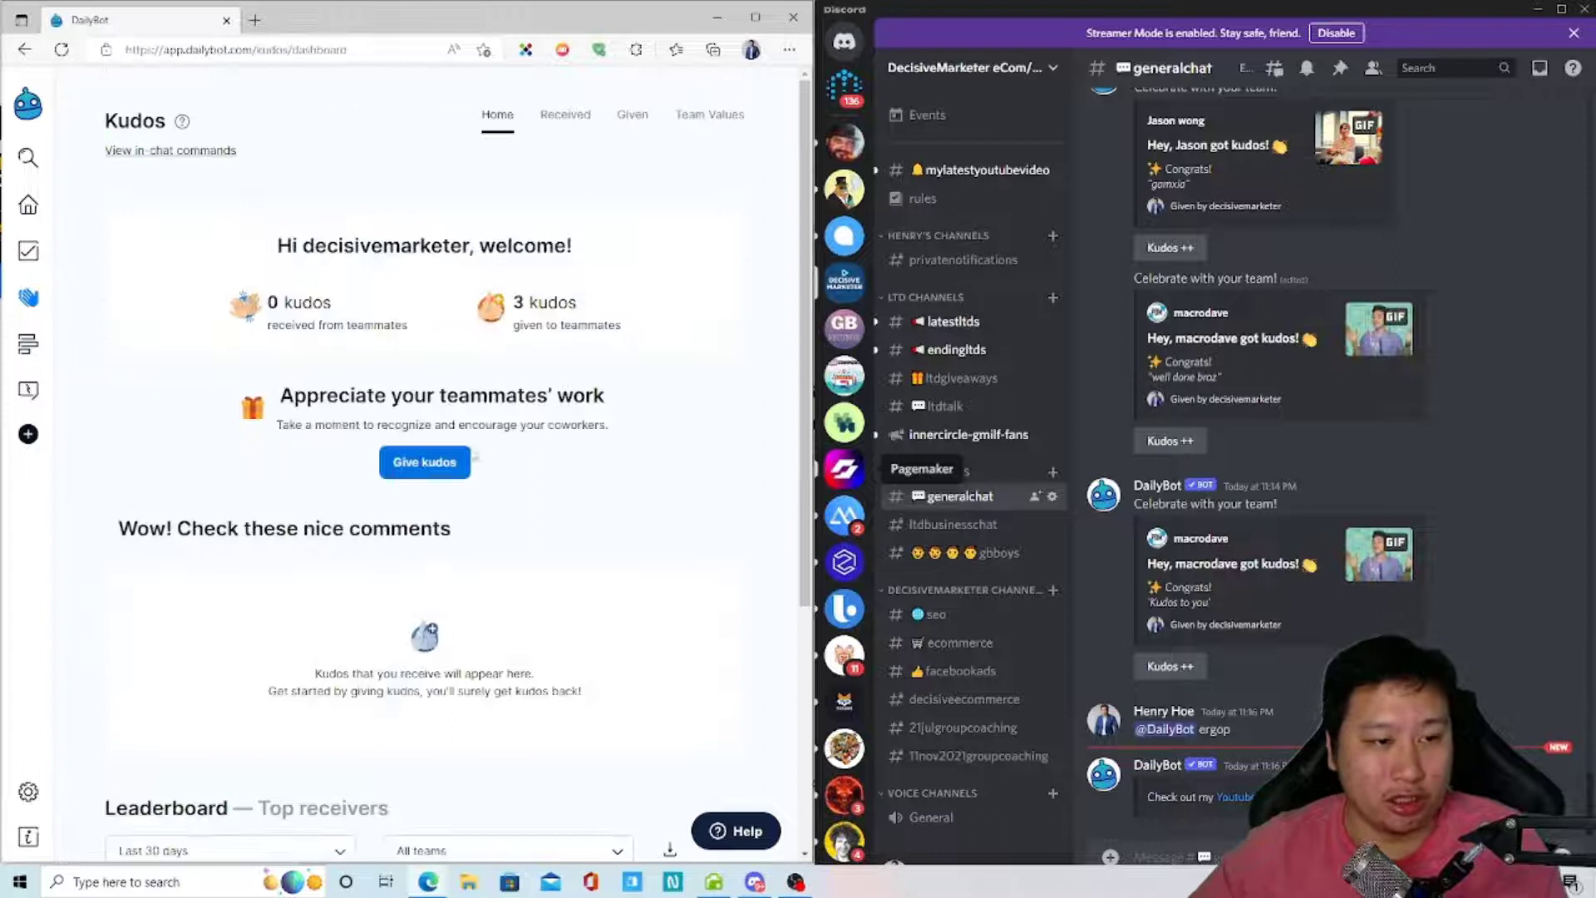
pyautogui.scroll(-5, 474, 458)
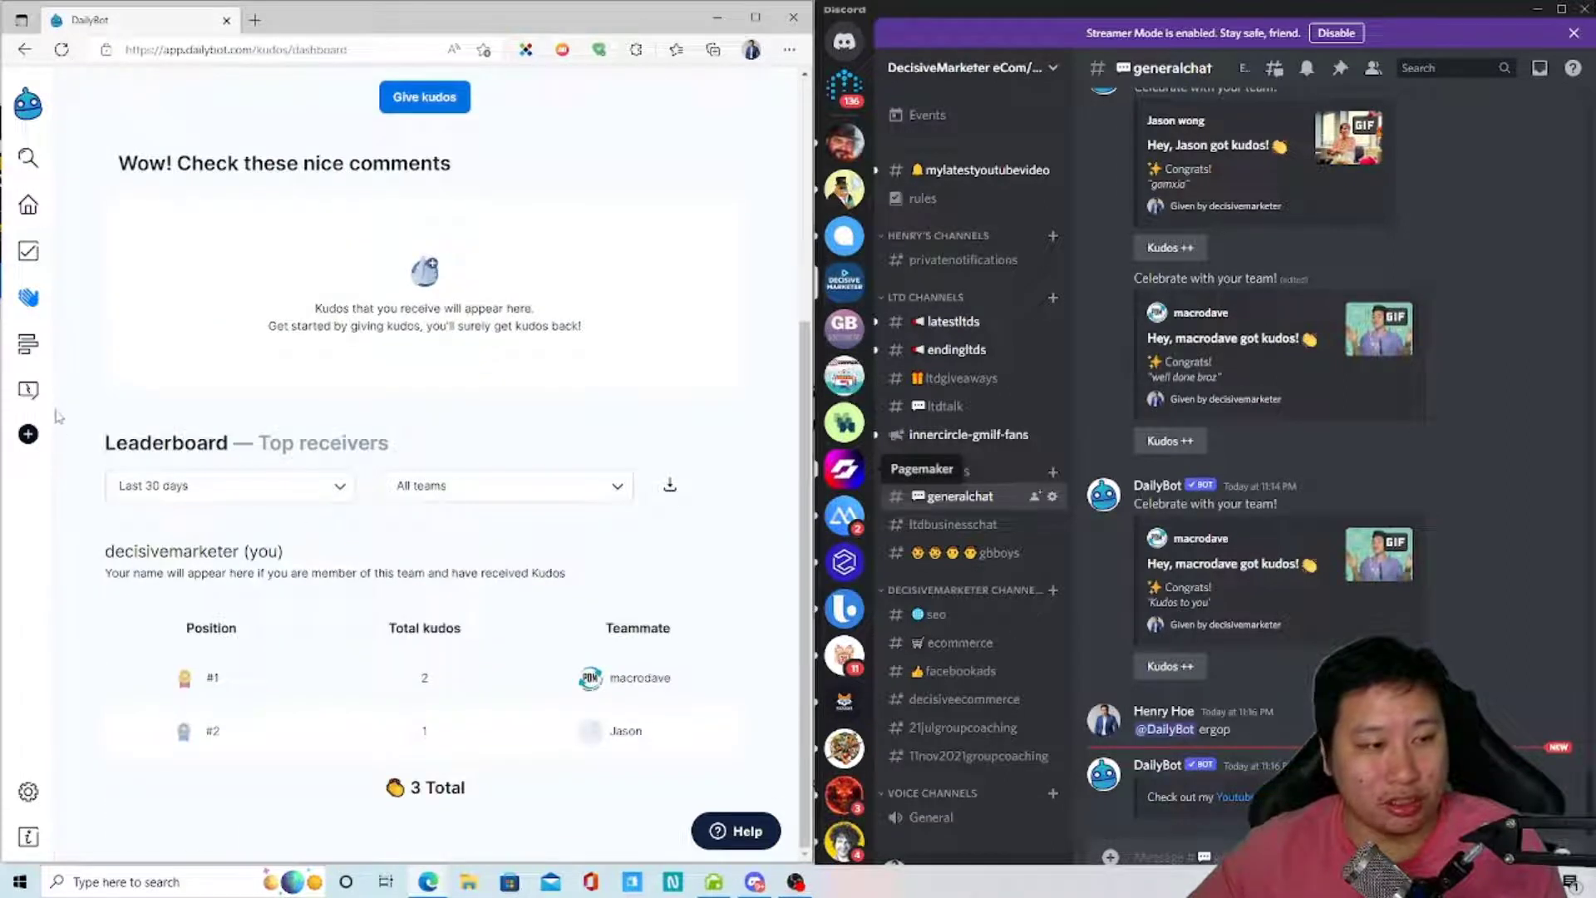
pyautogui.click(43, 343)
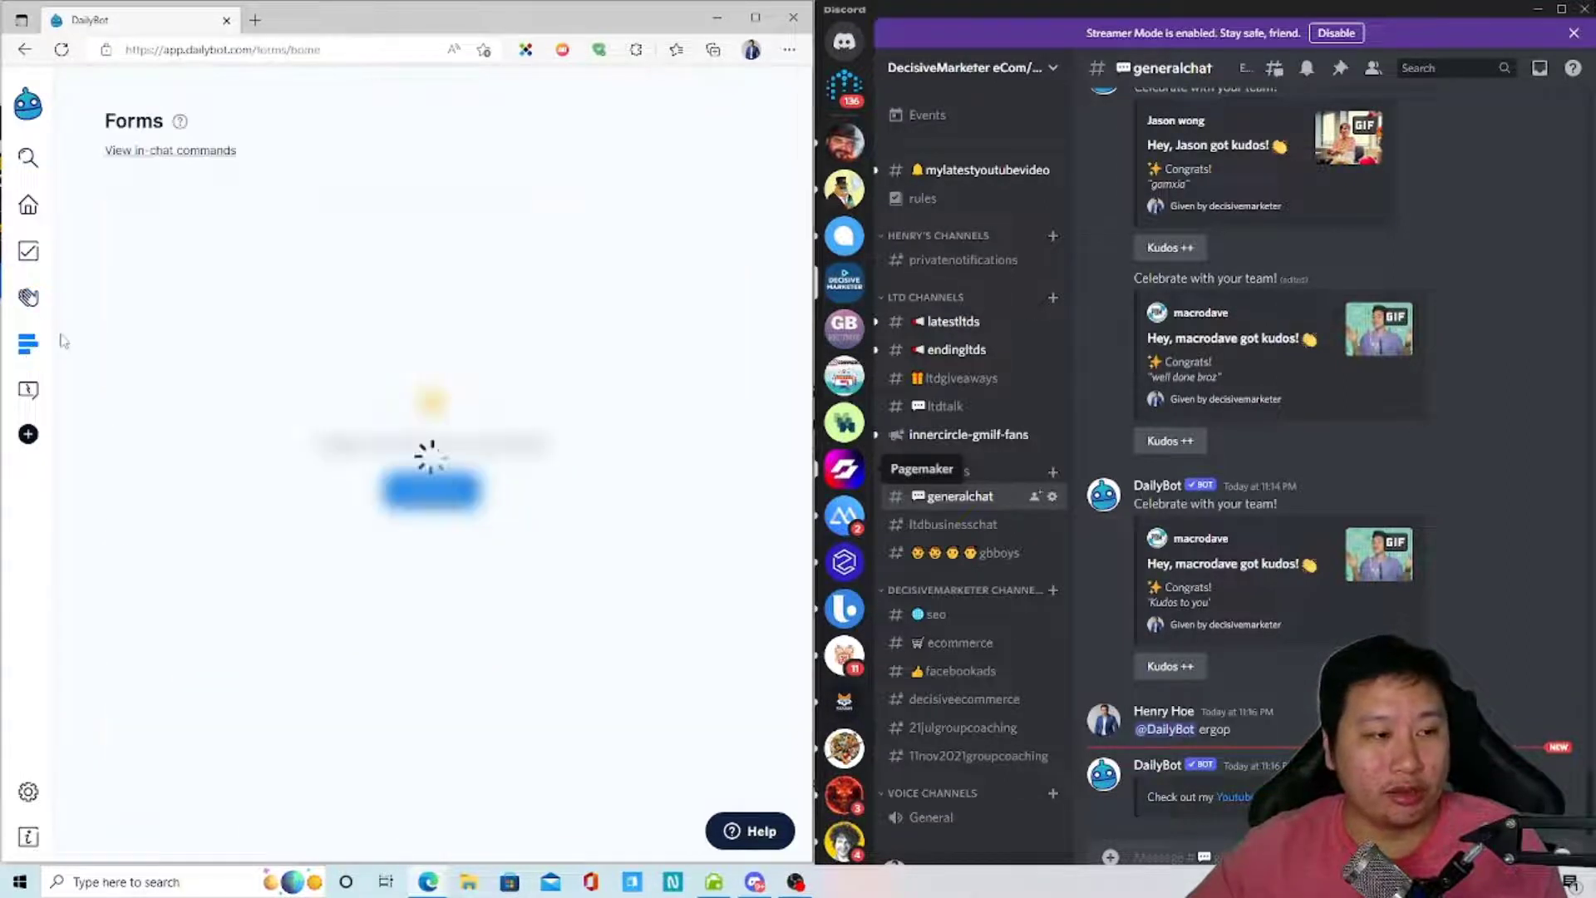
# - Dismiss the intro video and preview the Onboarding feedback form's fill-out page
pyautogui.click(467, 694)
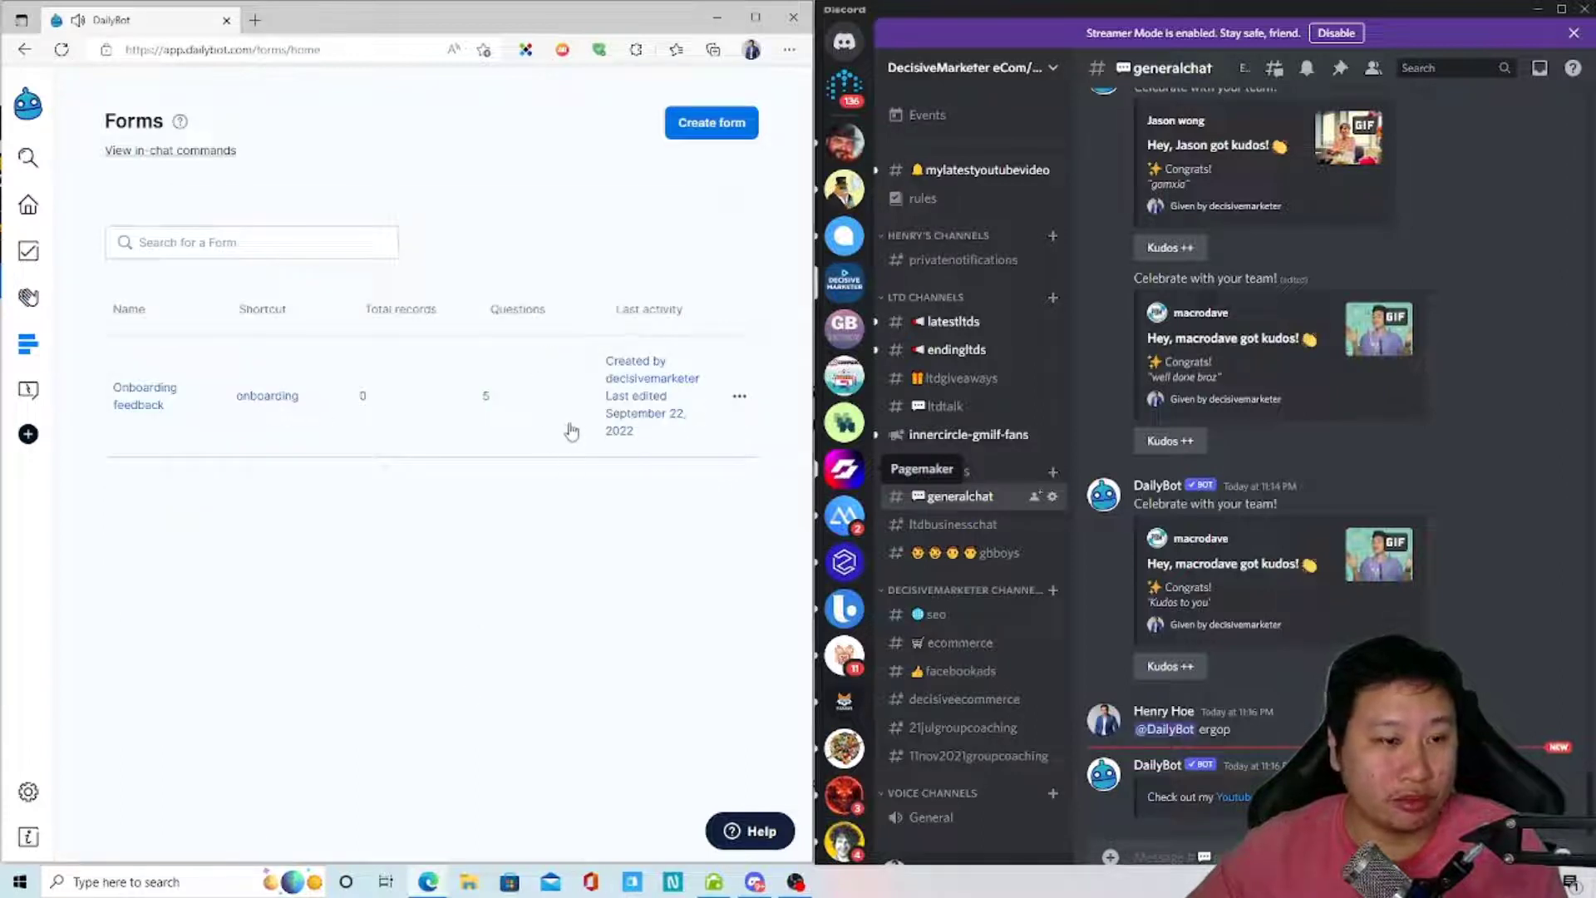
pyautogui.click(440, 407)
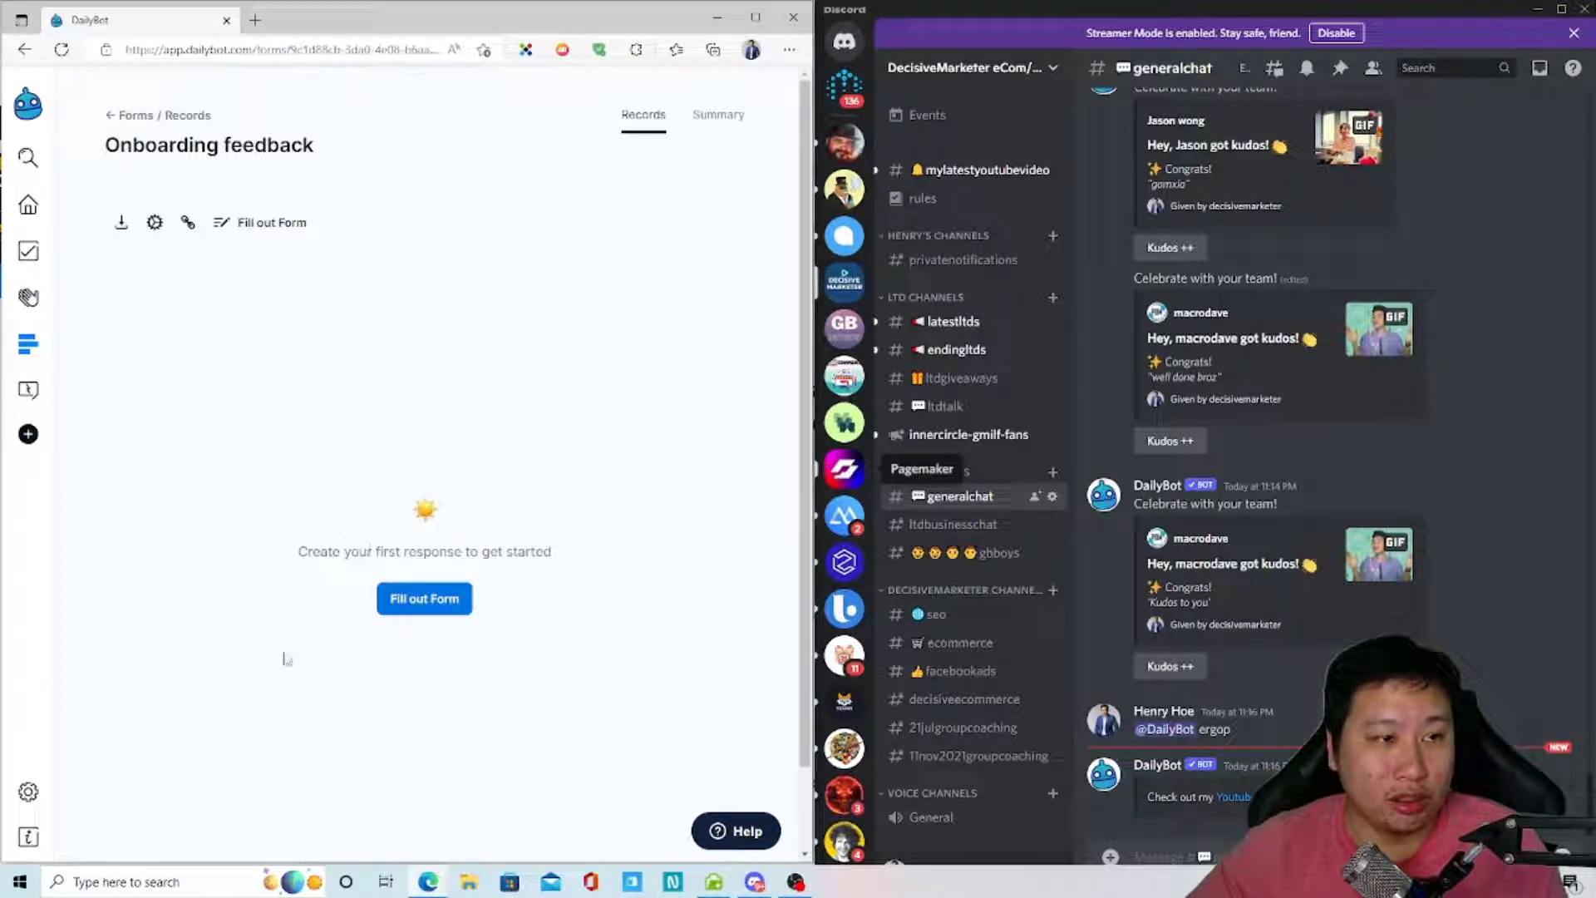
pyautogui.click(449, 587)
pyautogui.scroll(-2, 319, 659)
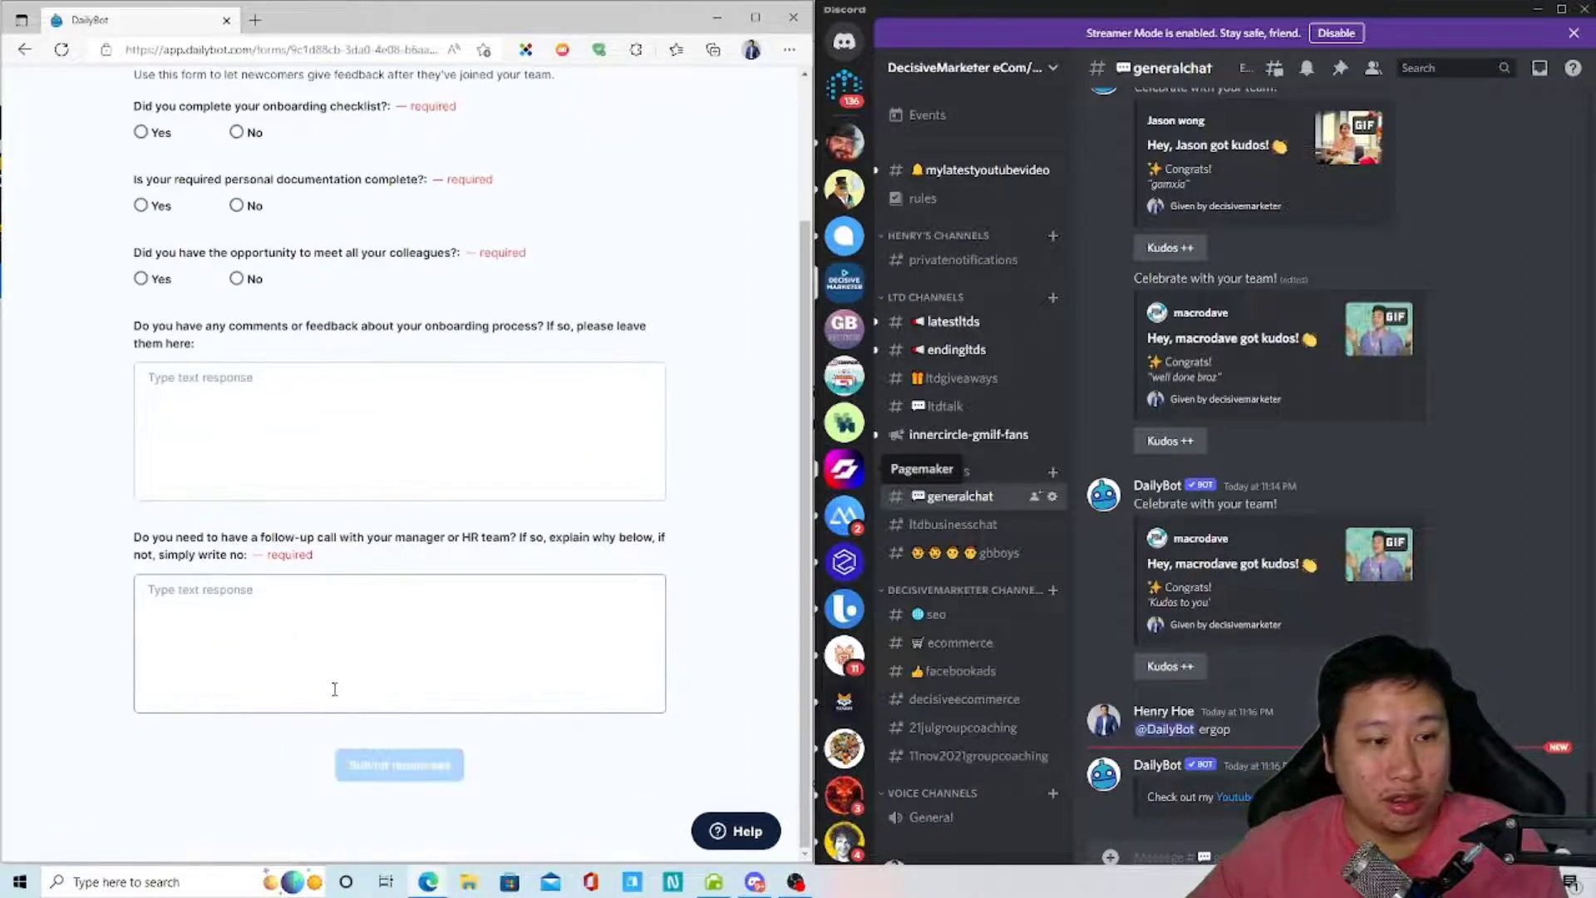
pyautogui.scroll(3, 334, 689)
pyautogui.click(33, 104)
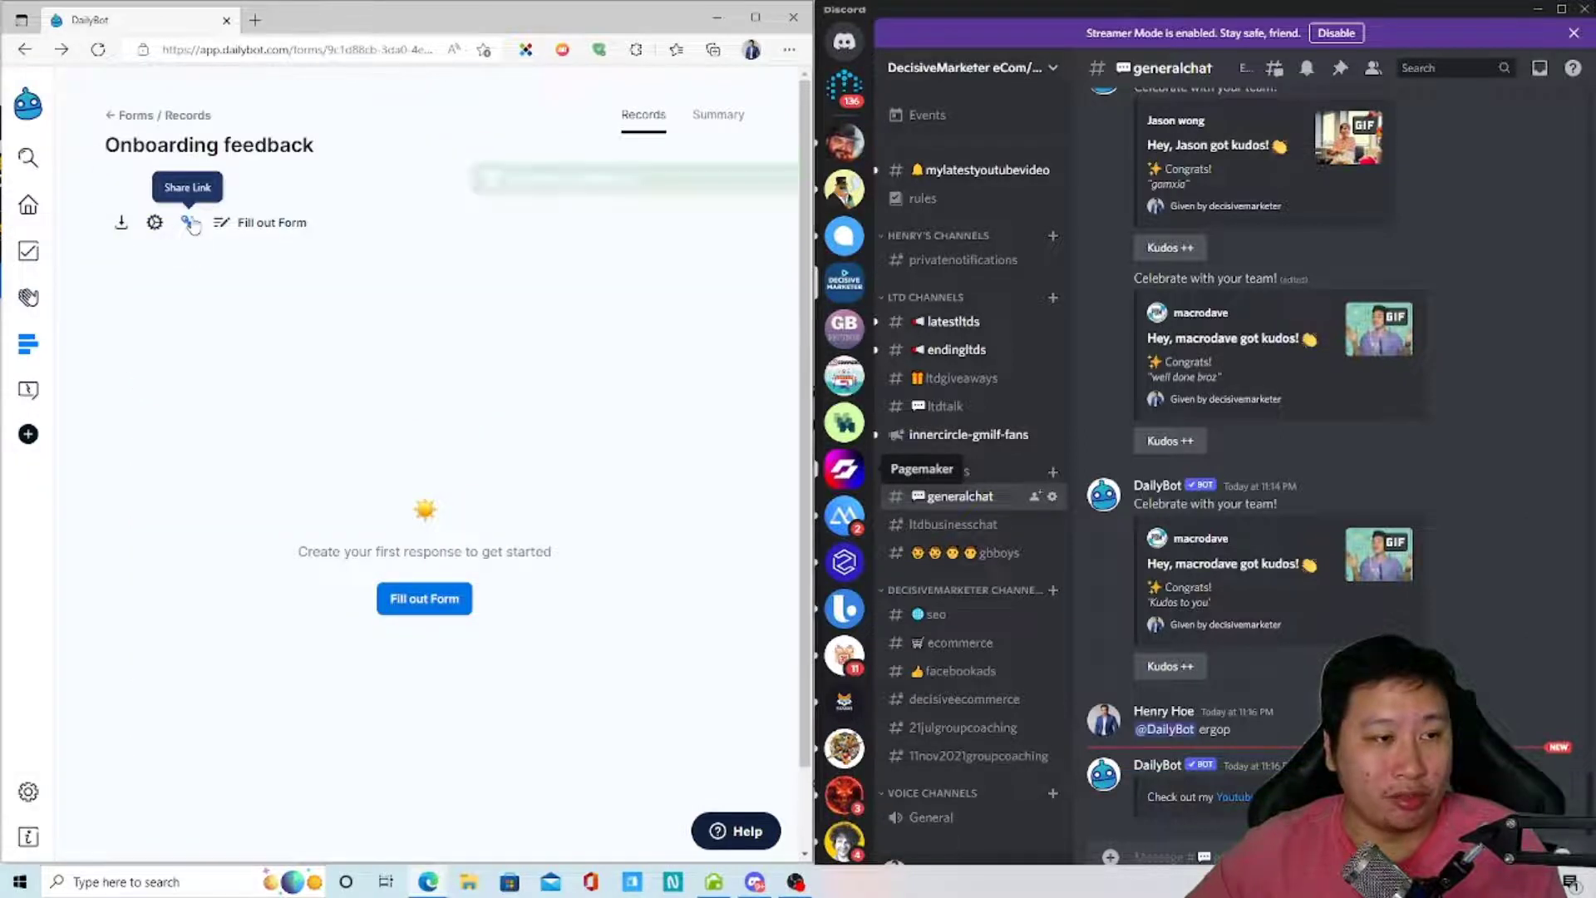
# - Open the form's copied share link in a new tab, then return to the Forms list
pyautogui.click(184, 223)
pyautogui.click(256, 19)
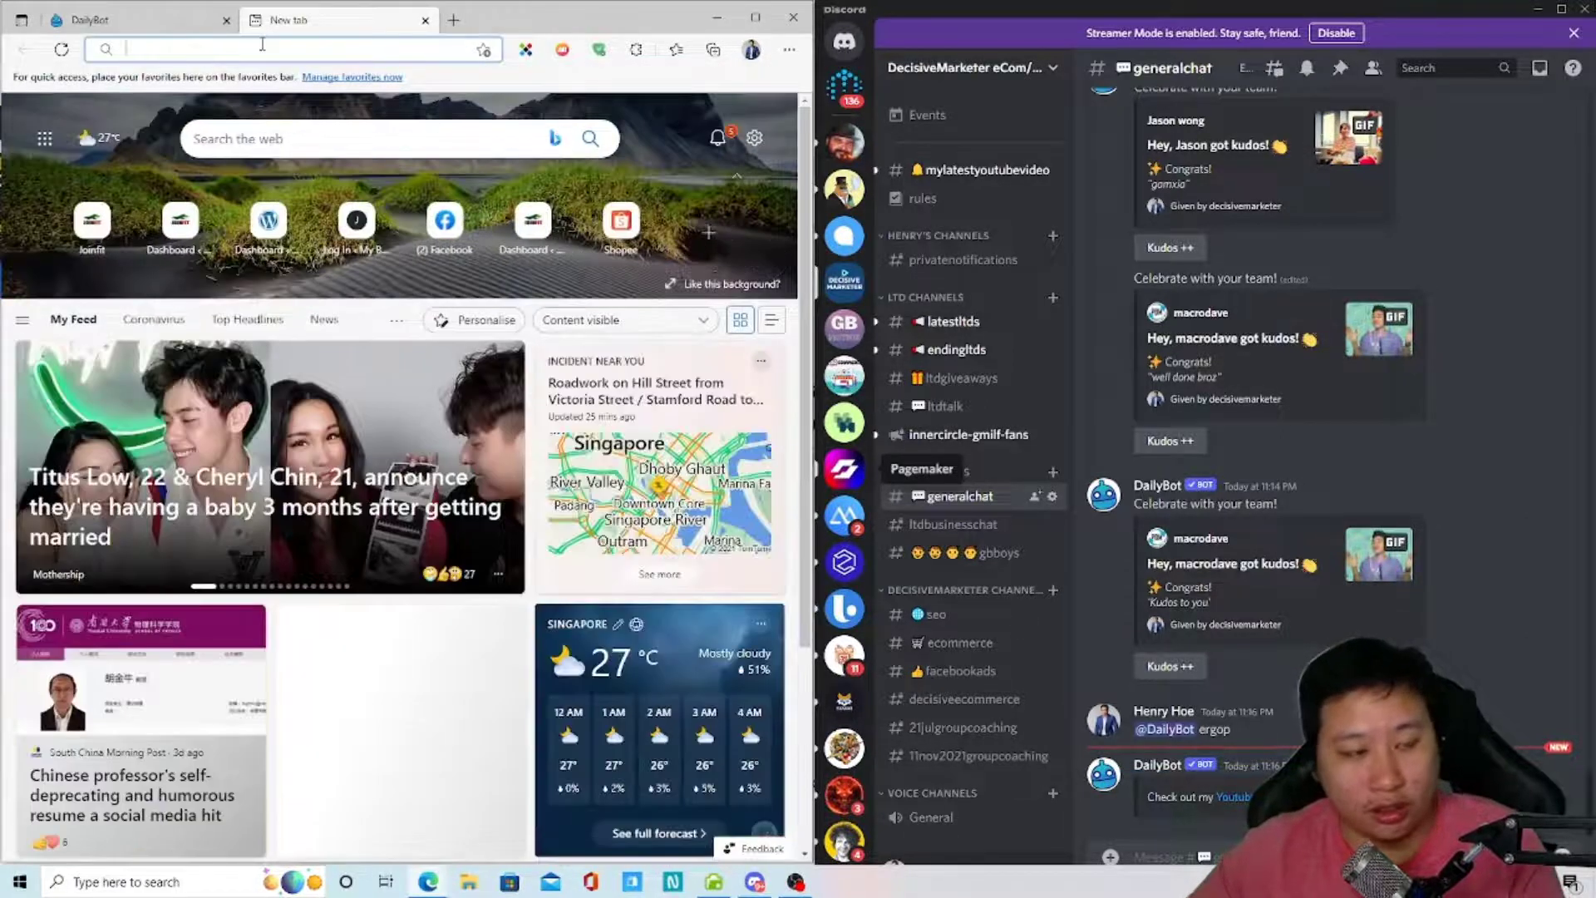
pyautogui.hotkey('ctrl', 'v')
pyautogui.press('Return')
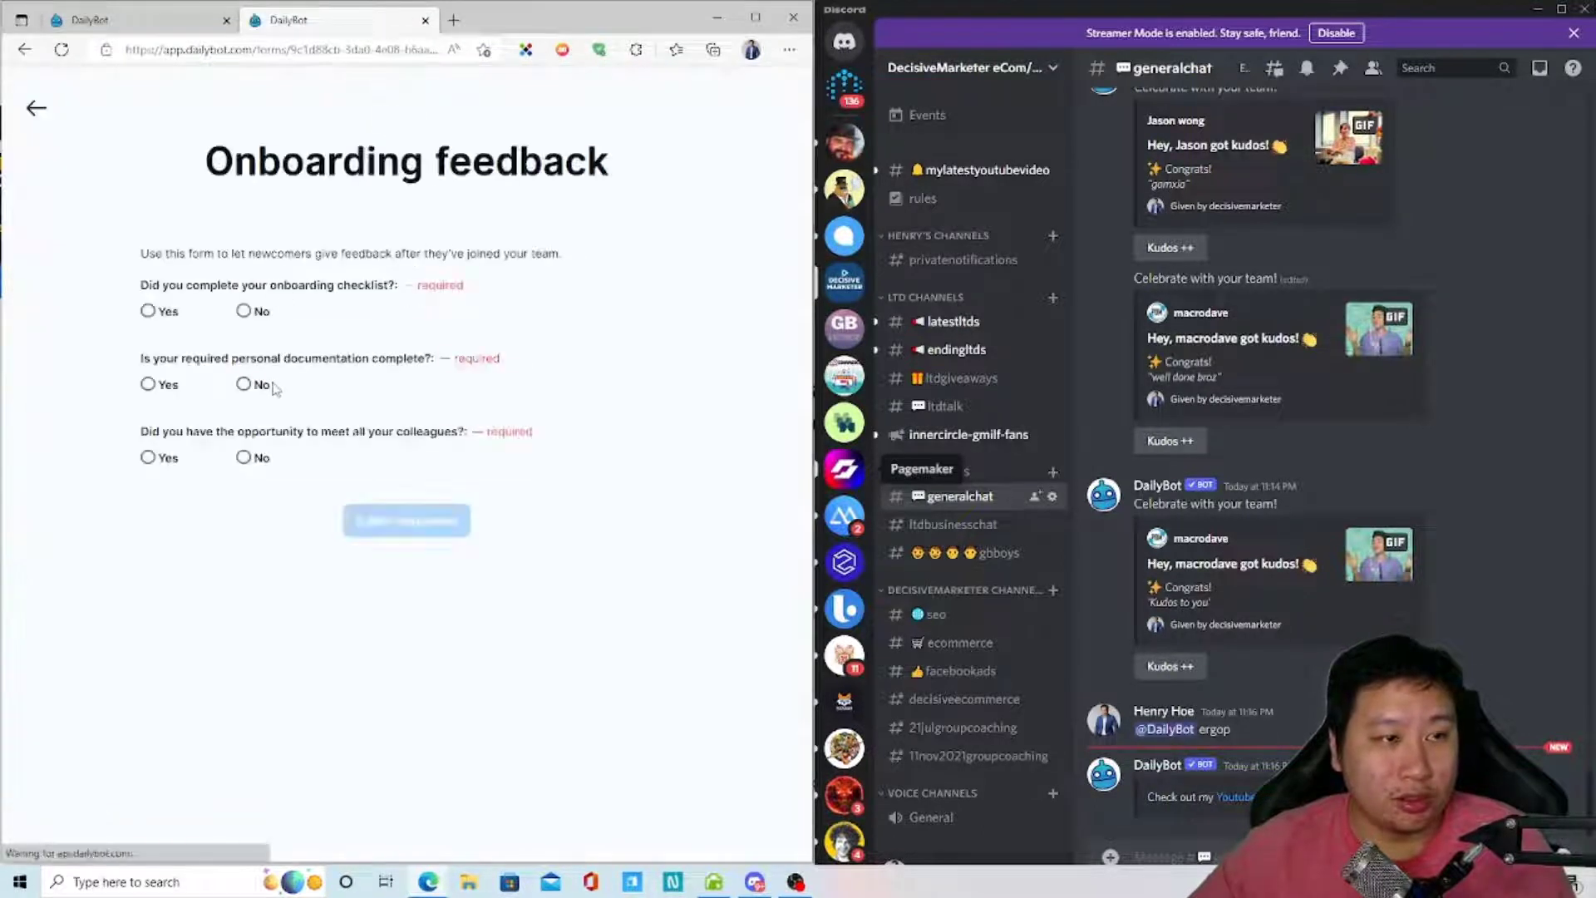
pyautogui.scroll(-2, 301, 515)
pyautogui.scroll(2, 301, 516)
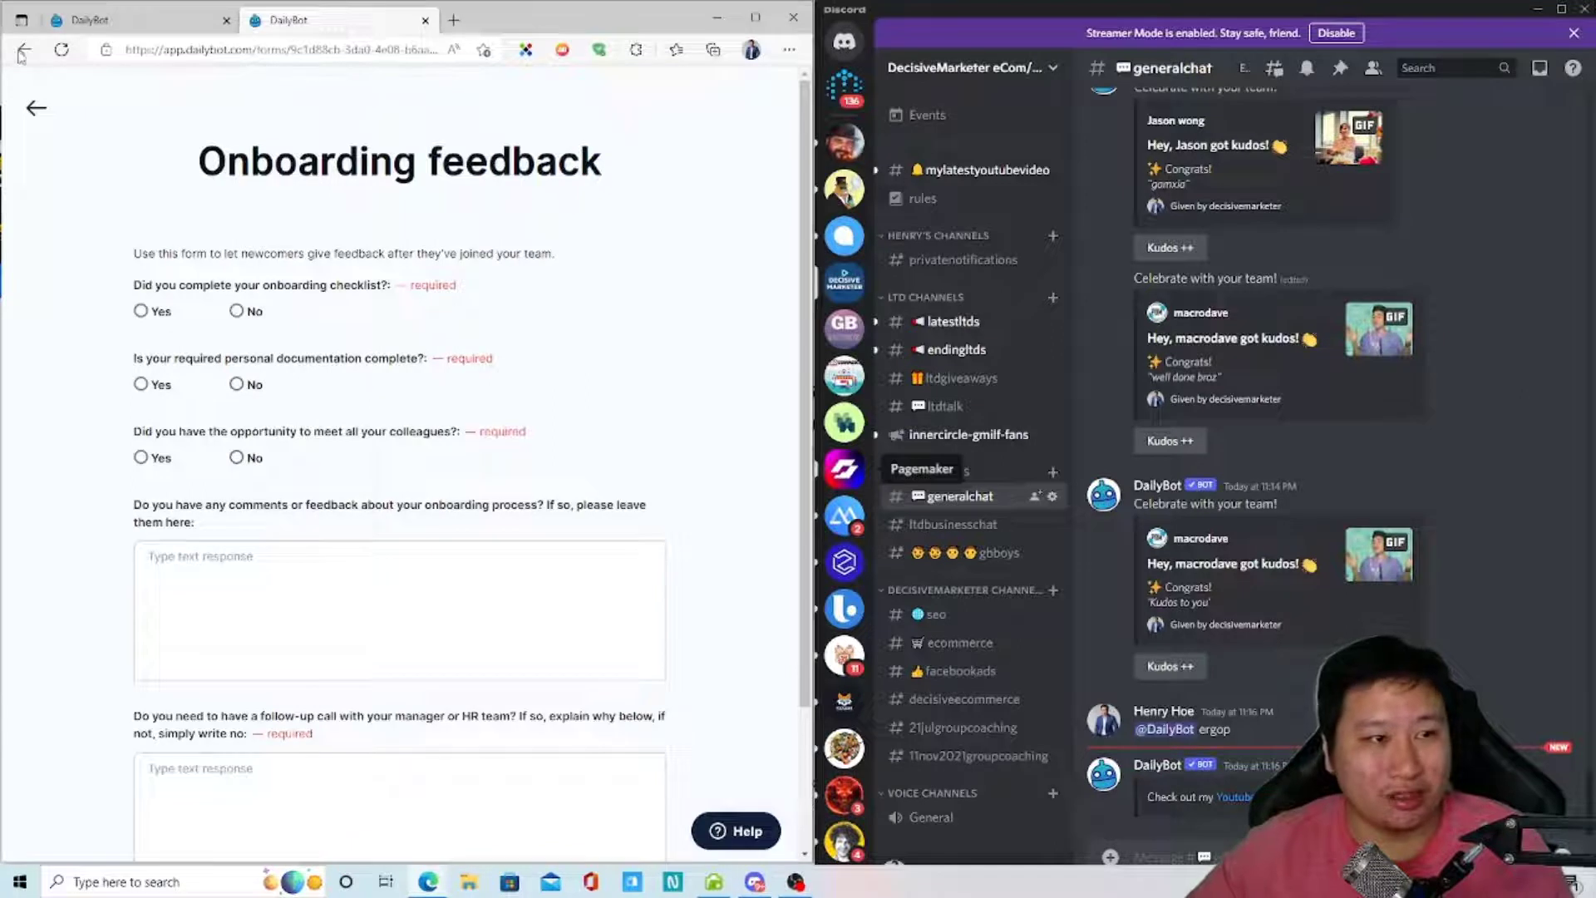
pyautogui.click(42, 114)
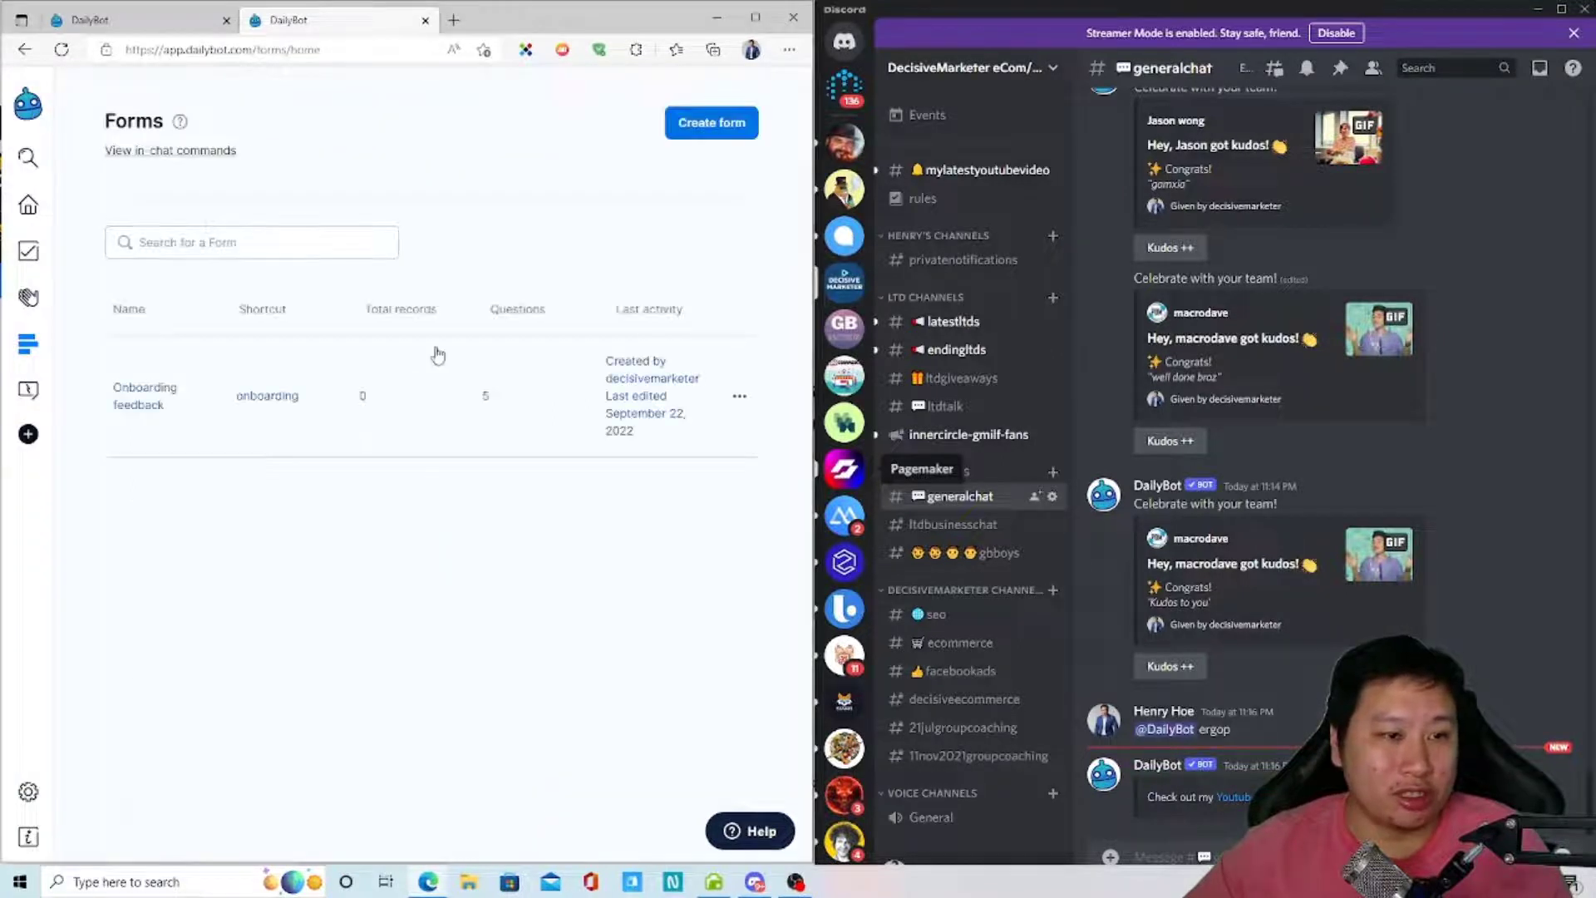
# - Notify the generalchat channel about the Onboarding feedback form
pyautogui.click(739, 396)
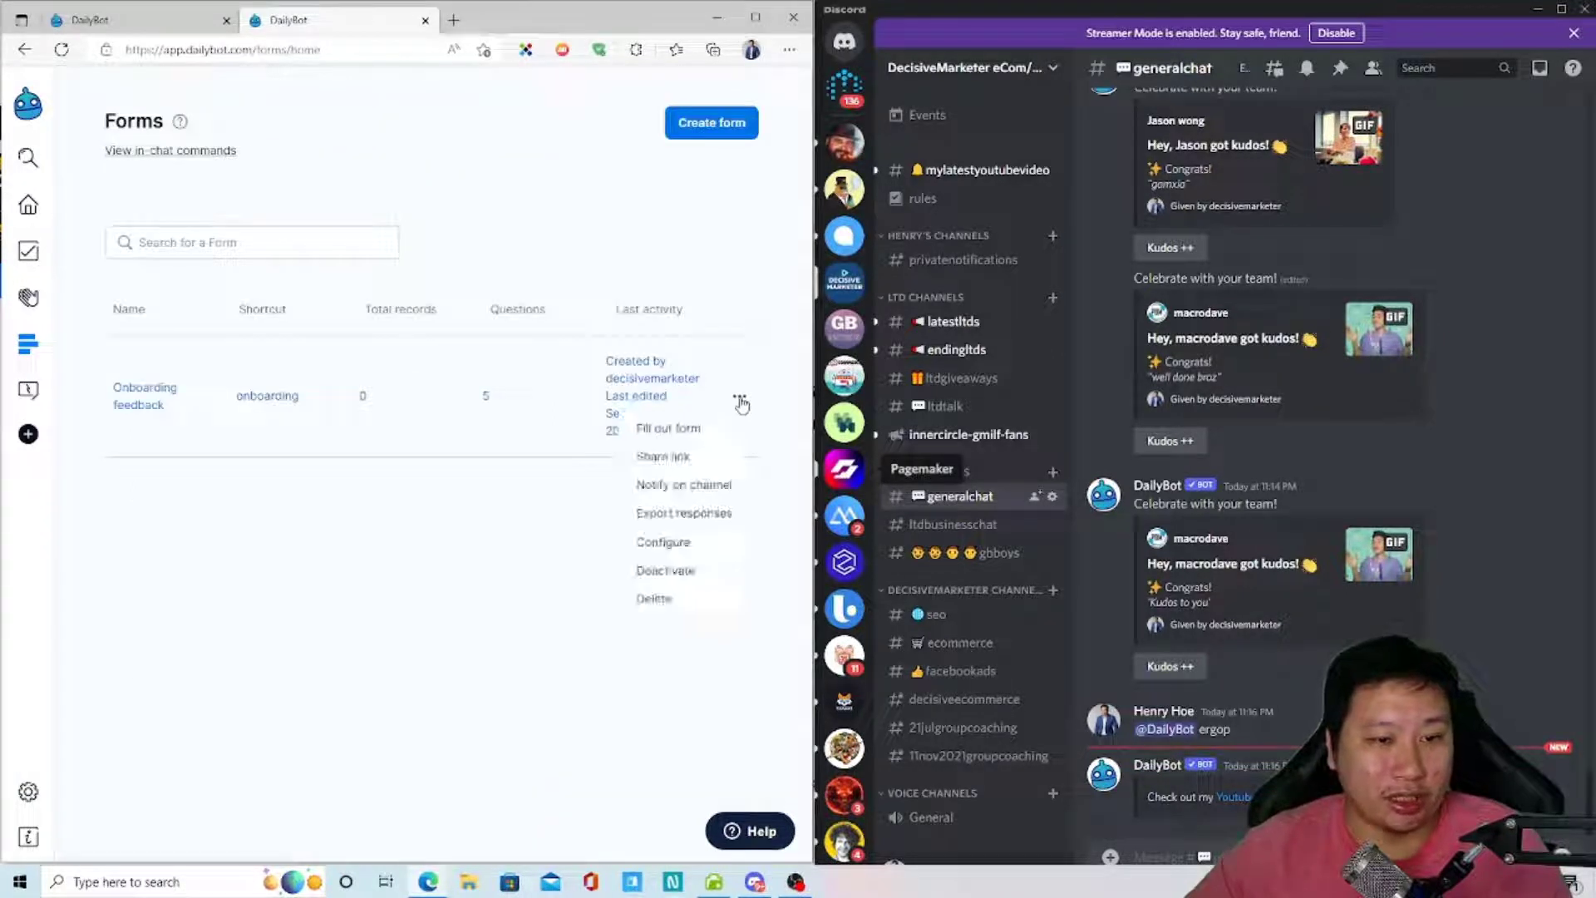
pyautogui.click(656, 487)
pyautogui.click(474, 451)
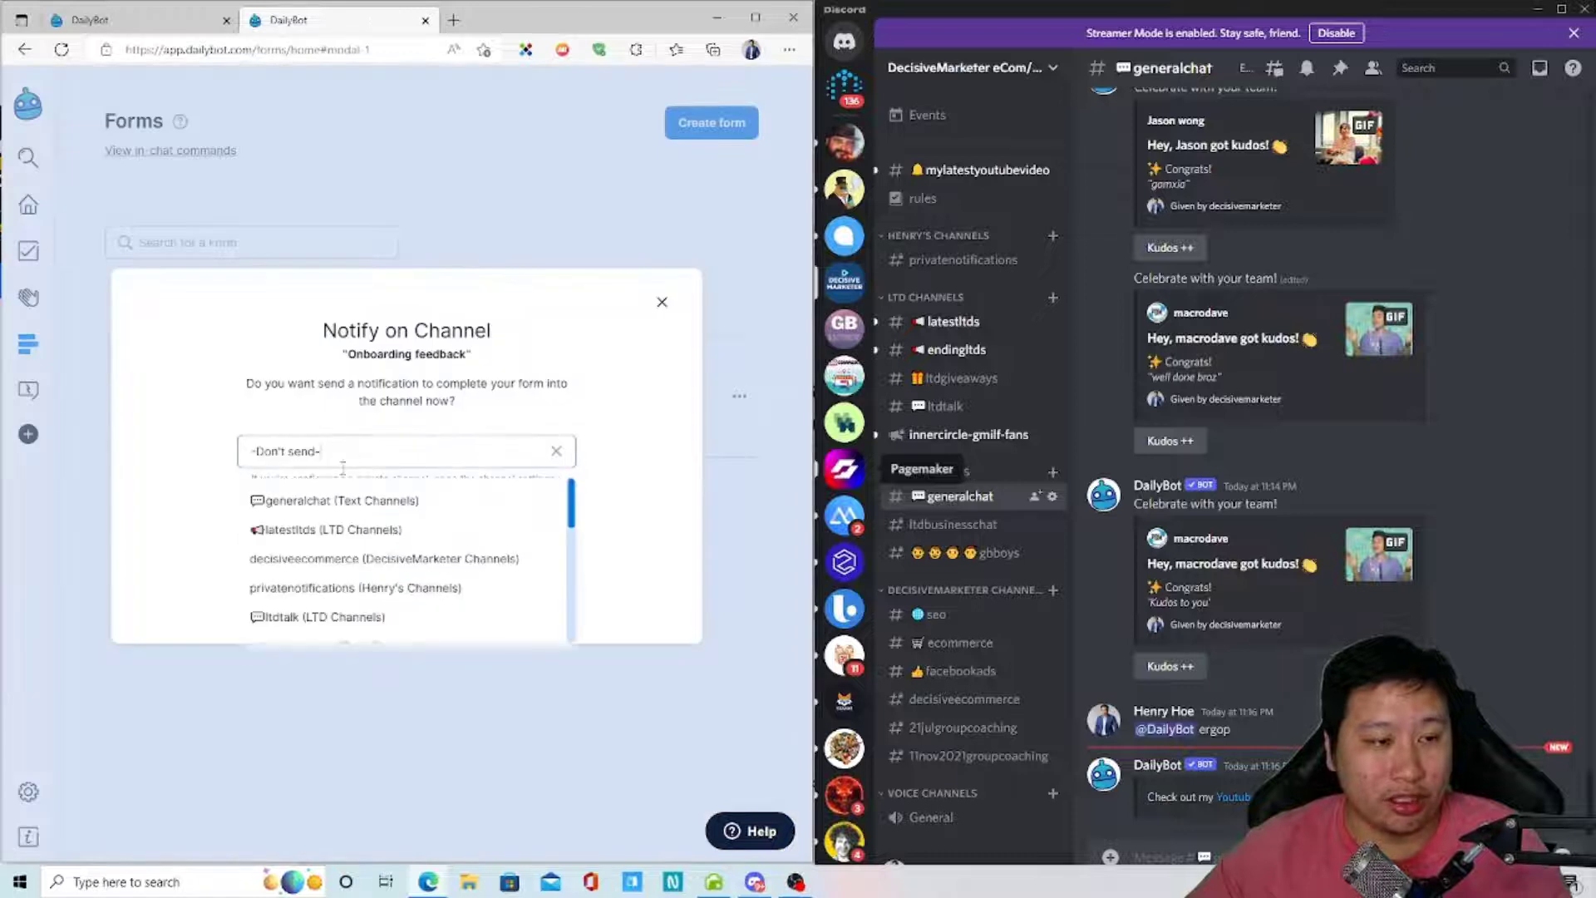
pyautogui.click(318, 503)
pyautogui.click(405, 546)
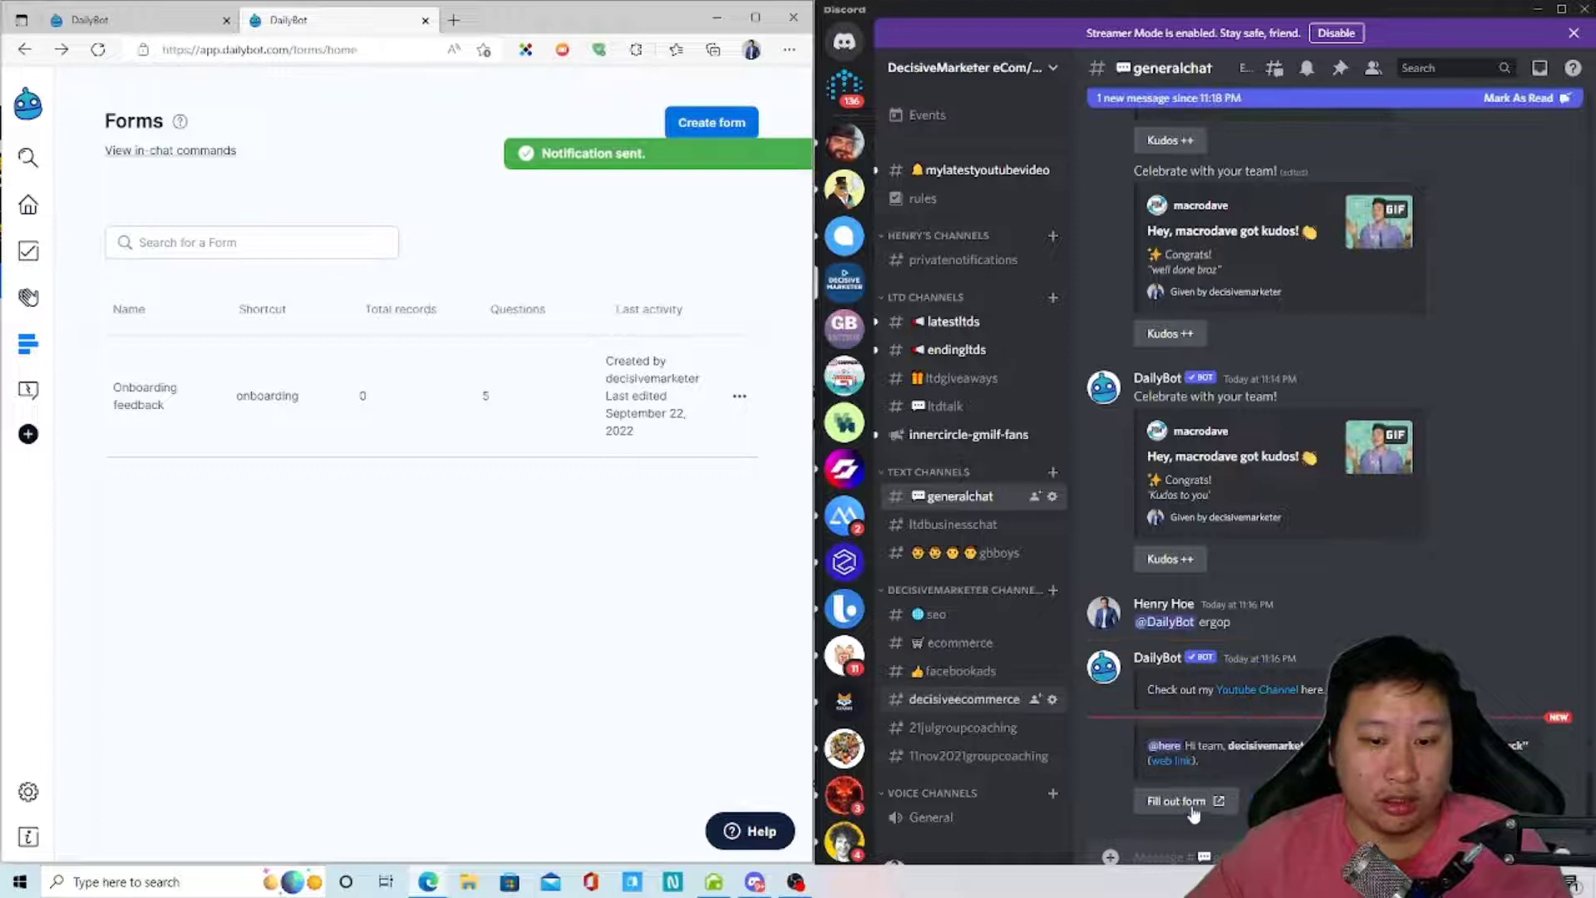
# - Open the form from Discord's notification link, then close the extra form tabs
pyautogui.click(1184, 811)
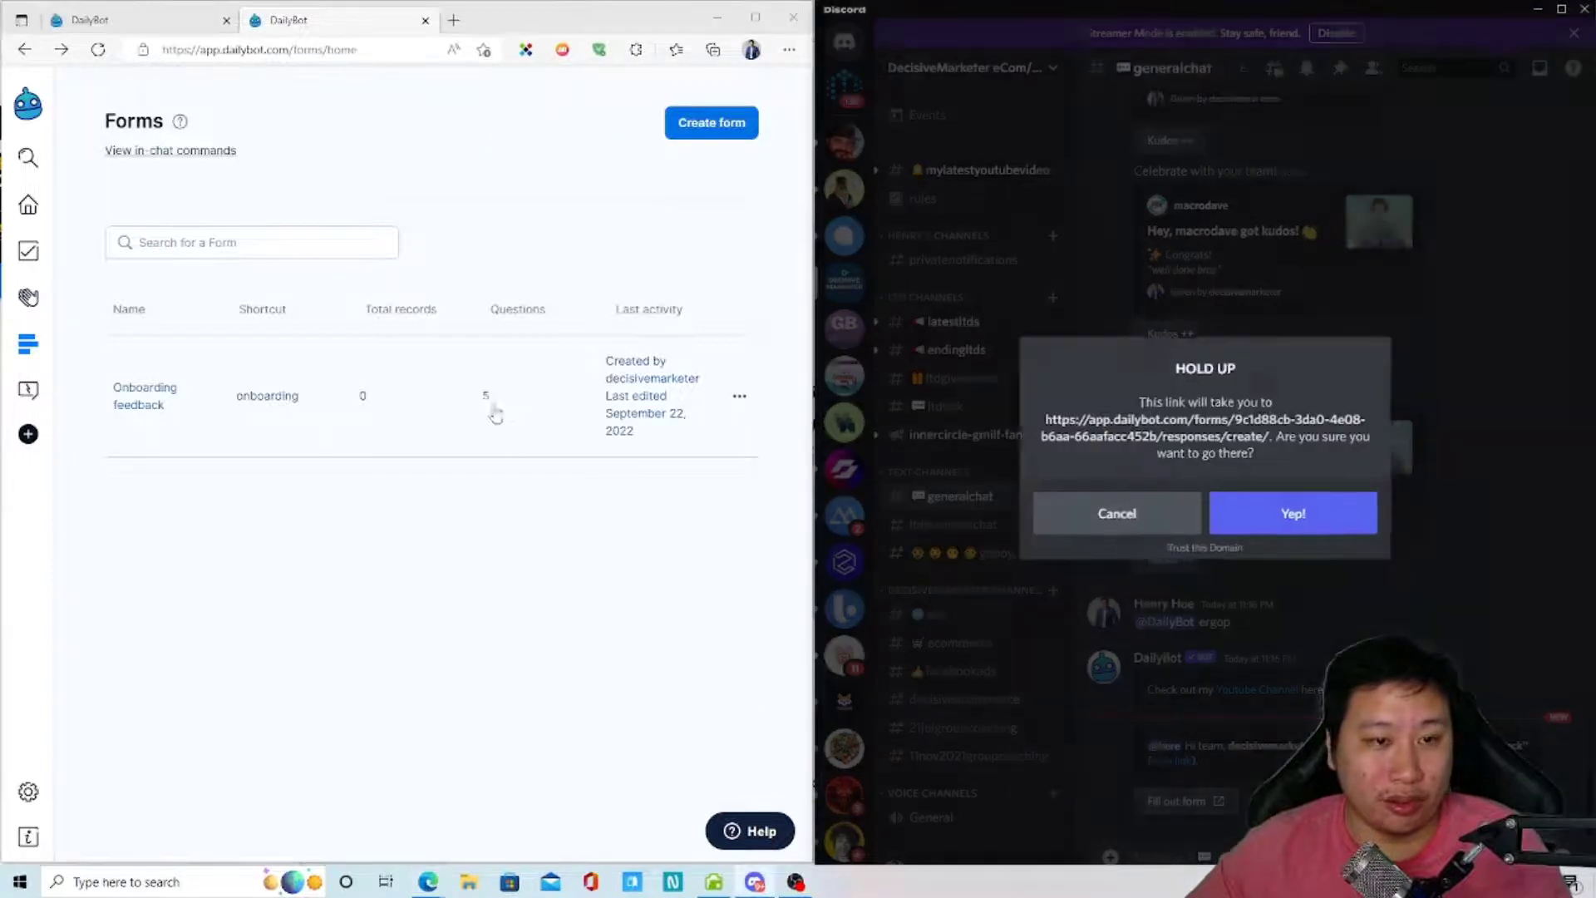
pyautogui.click(1258, 516)
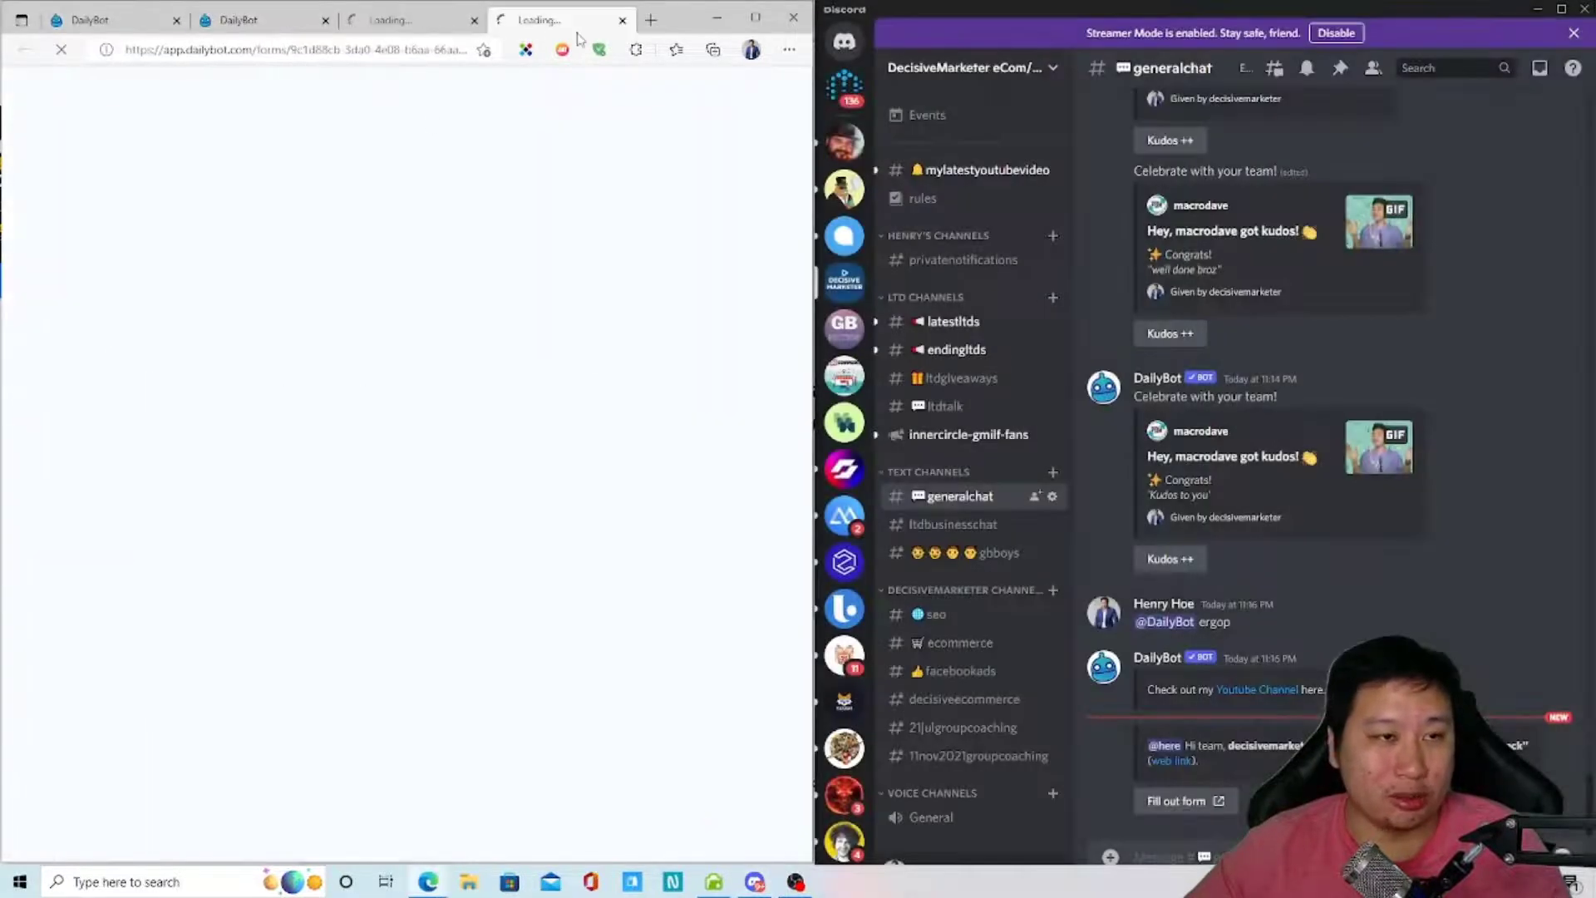
pyautogui.click(412, 25)
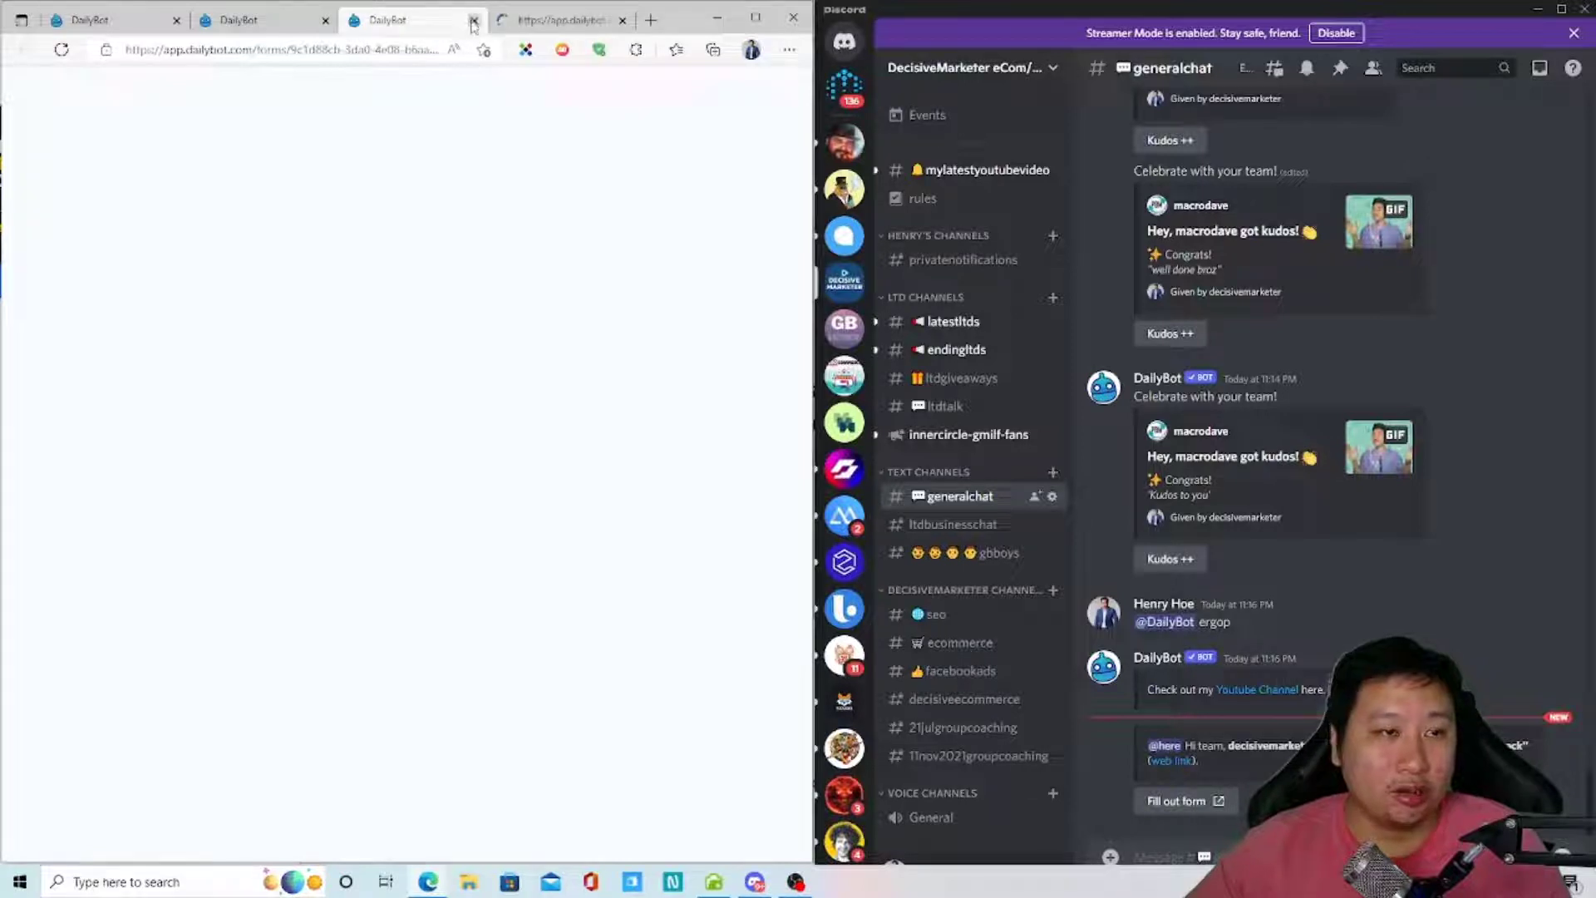
pyautogui.click(473, 21)
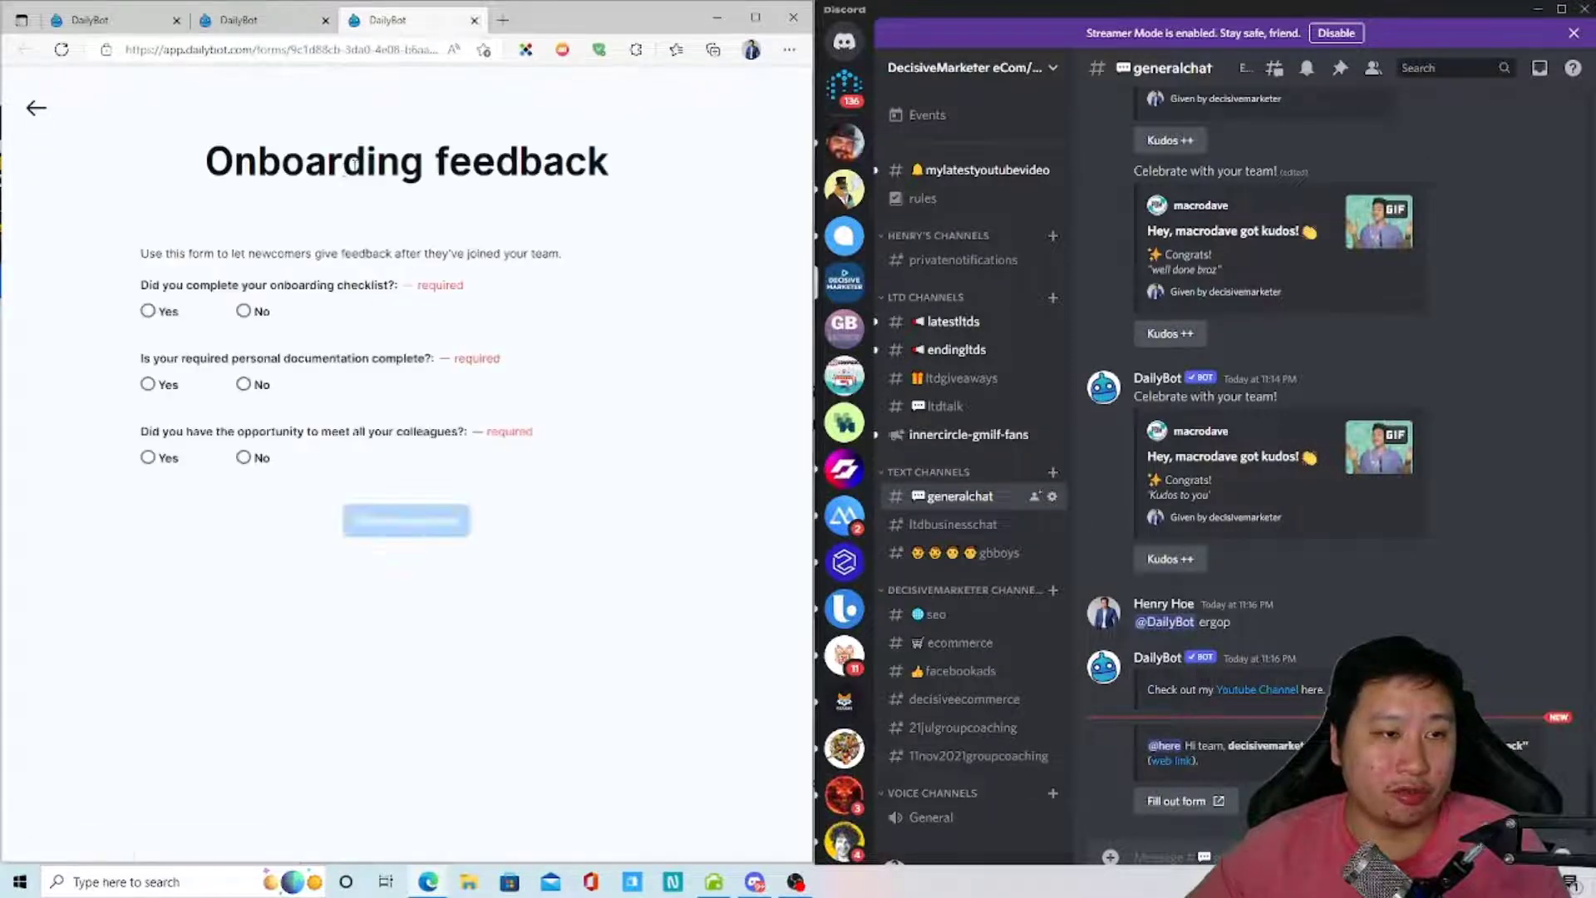
pyautogui.hotkey('ctrl', 'w')
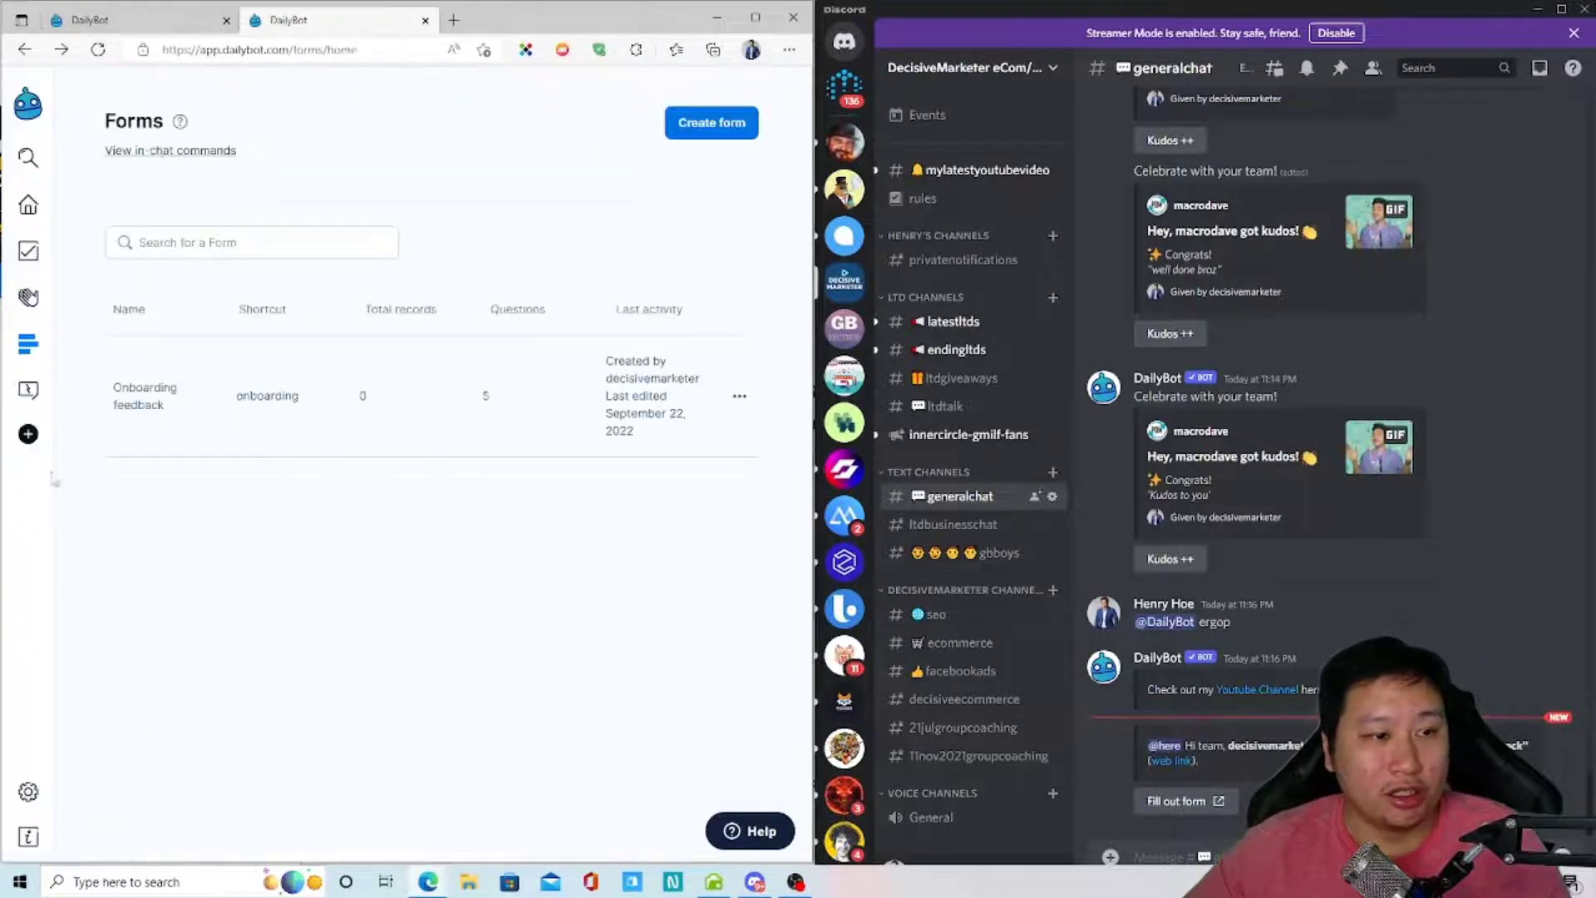
# - Open the watercooler card under ChatOps built-in commands and read its usage
pyautogui.click(27, 390)
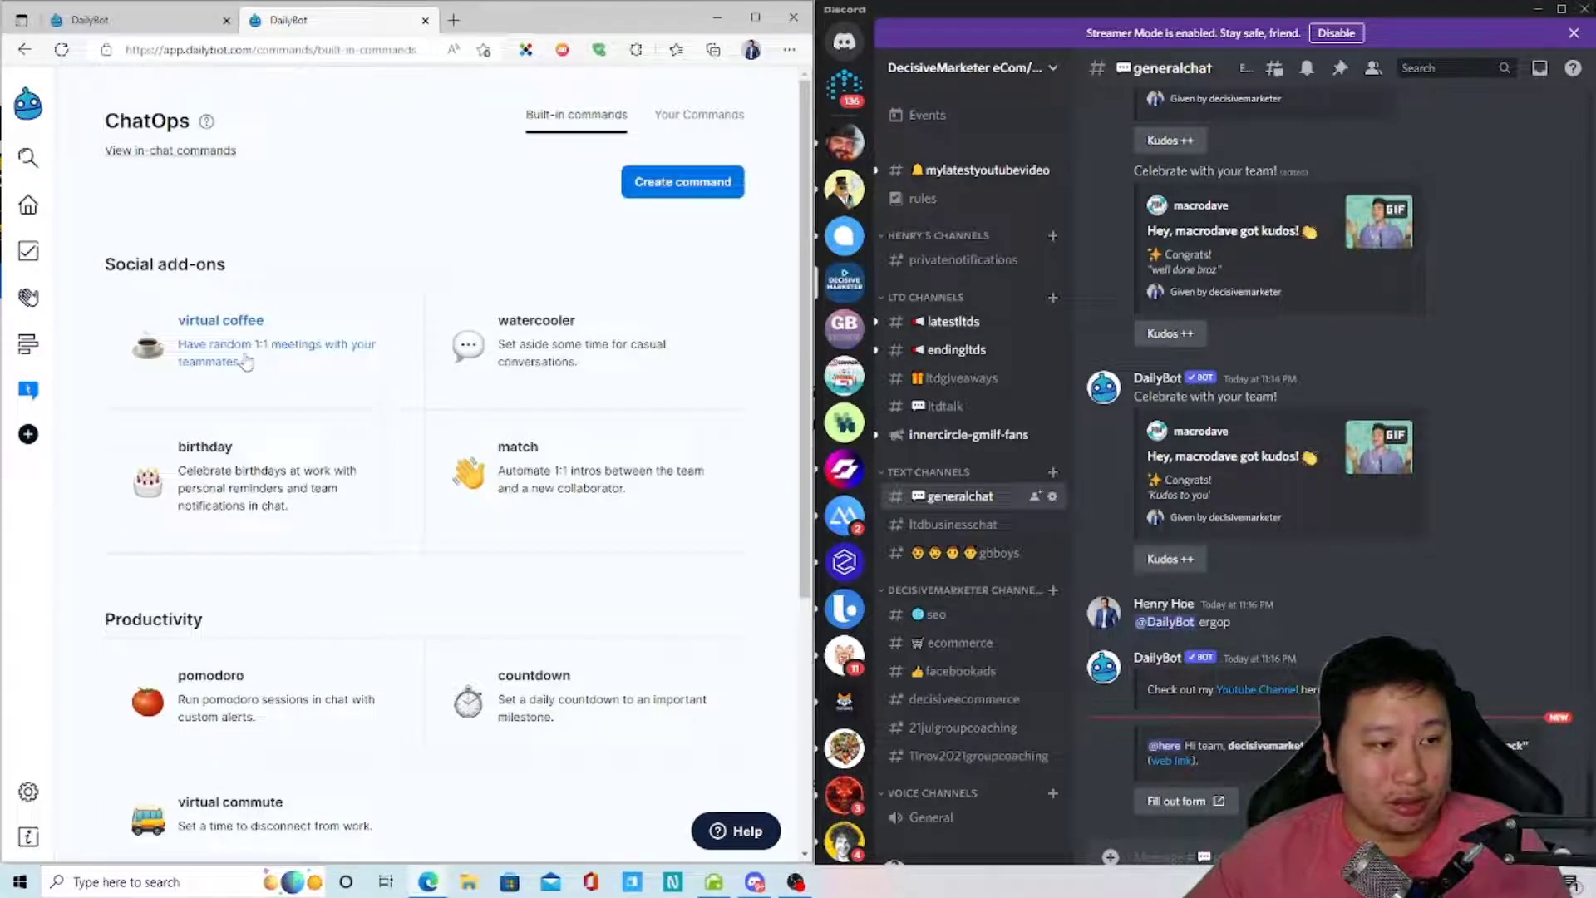
pyautogui.click(529, 369)
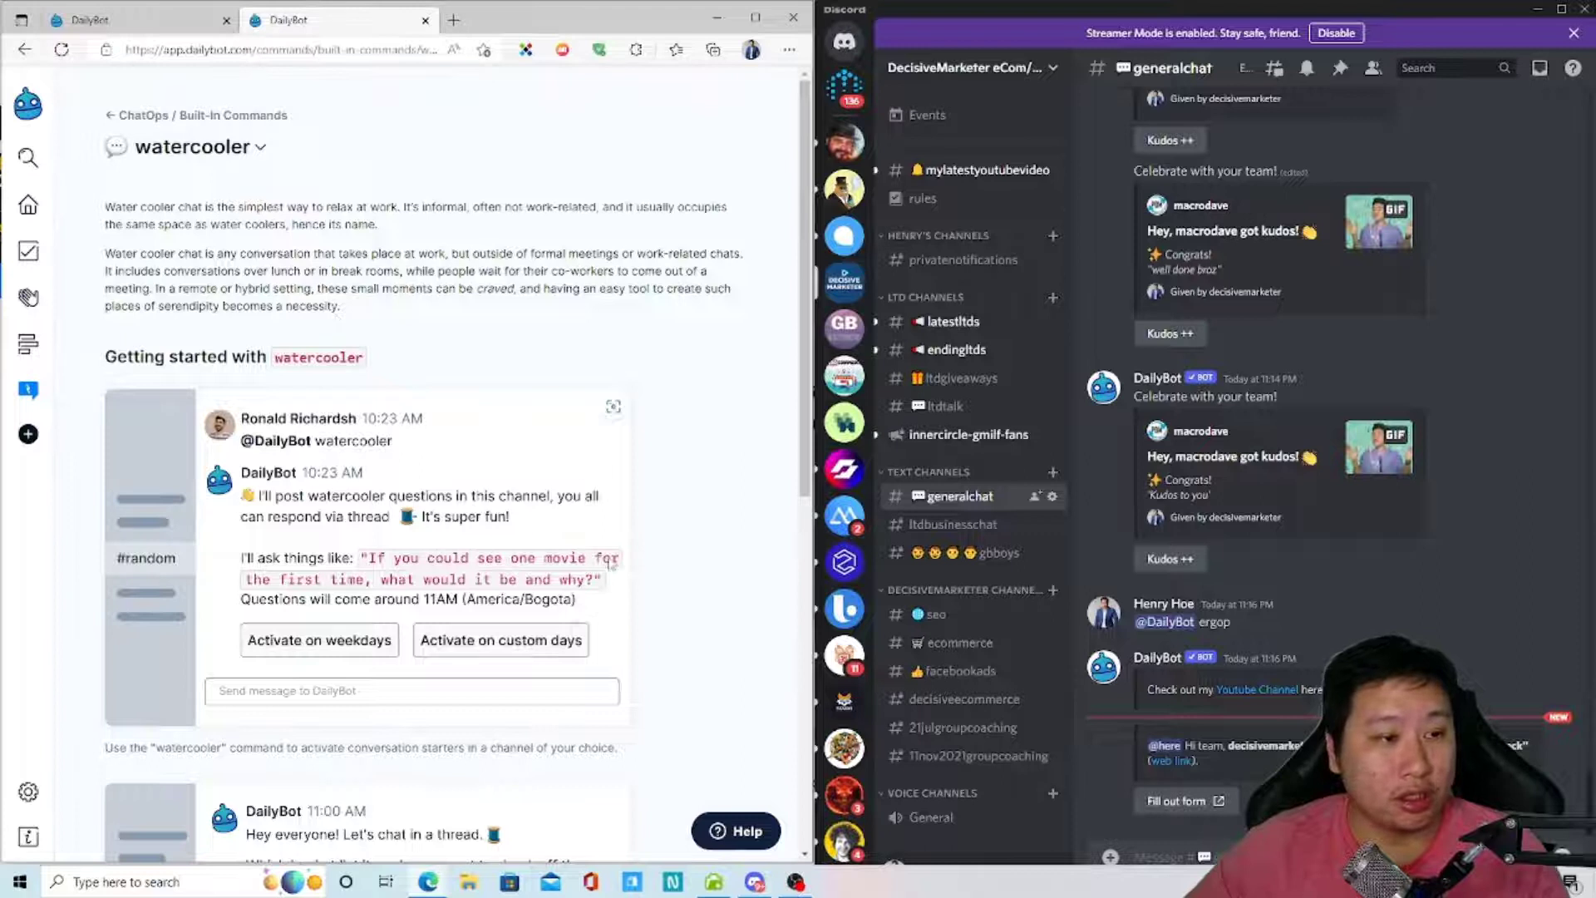
pyautogui.scroll(-8, 612, 565)
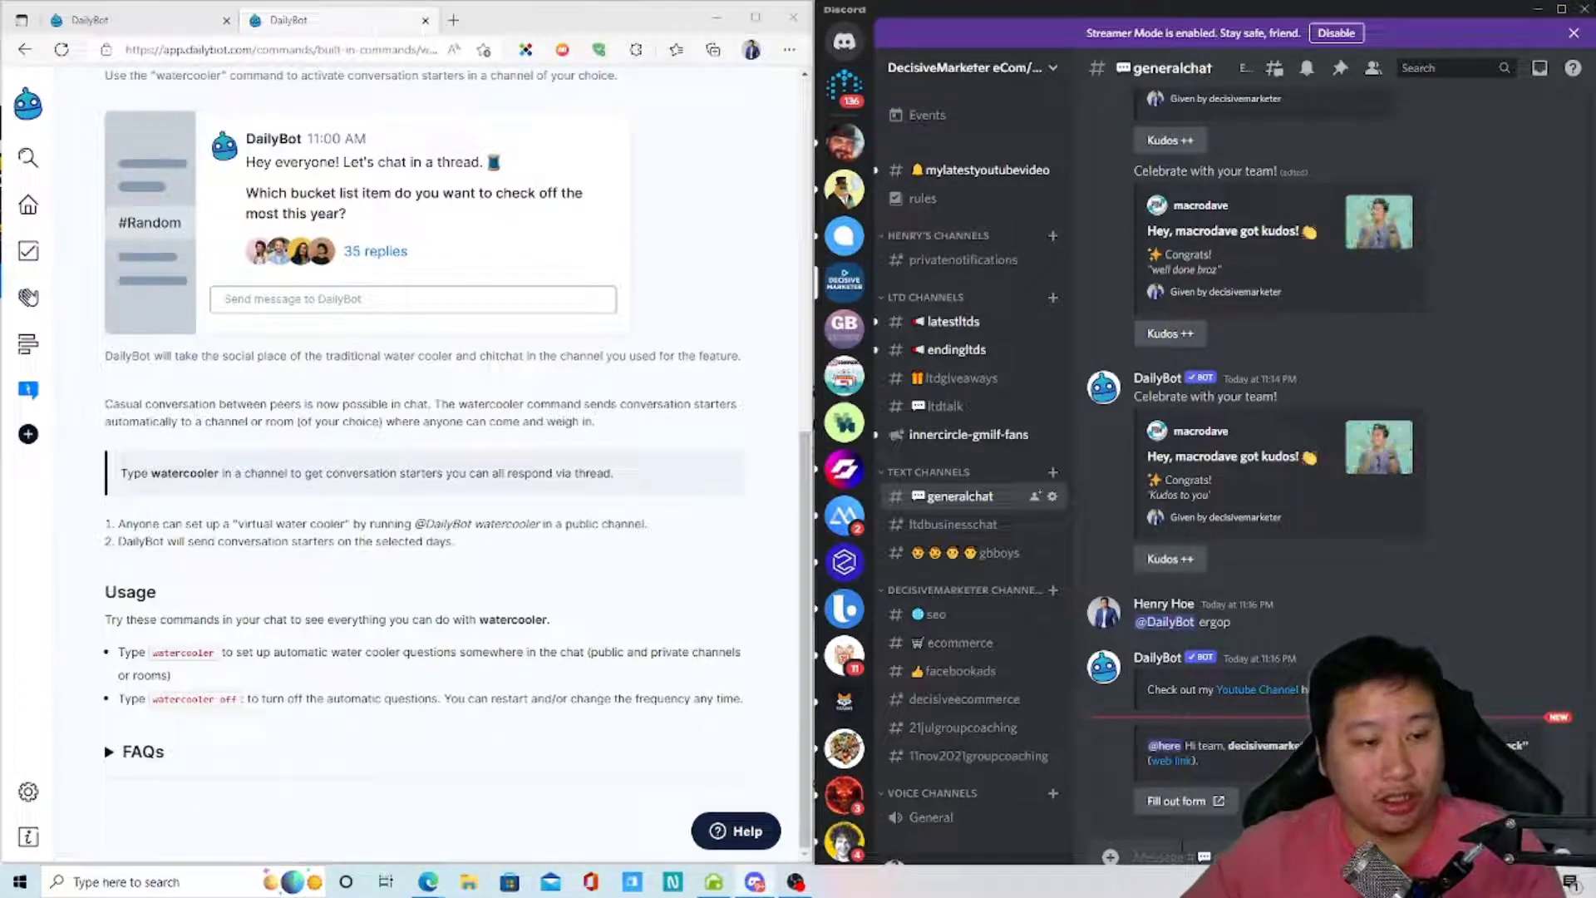
pyautogui.click(1164, 856)
pyautogui.write('@')
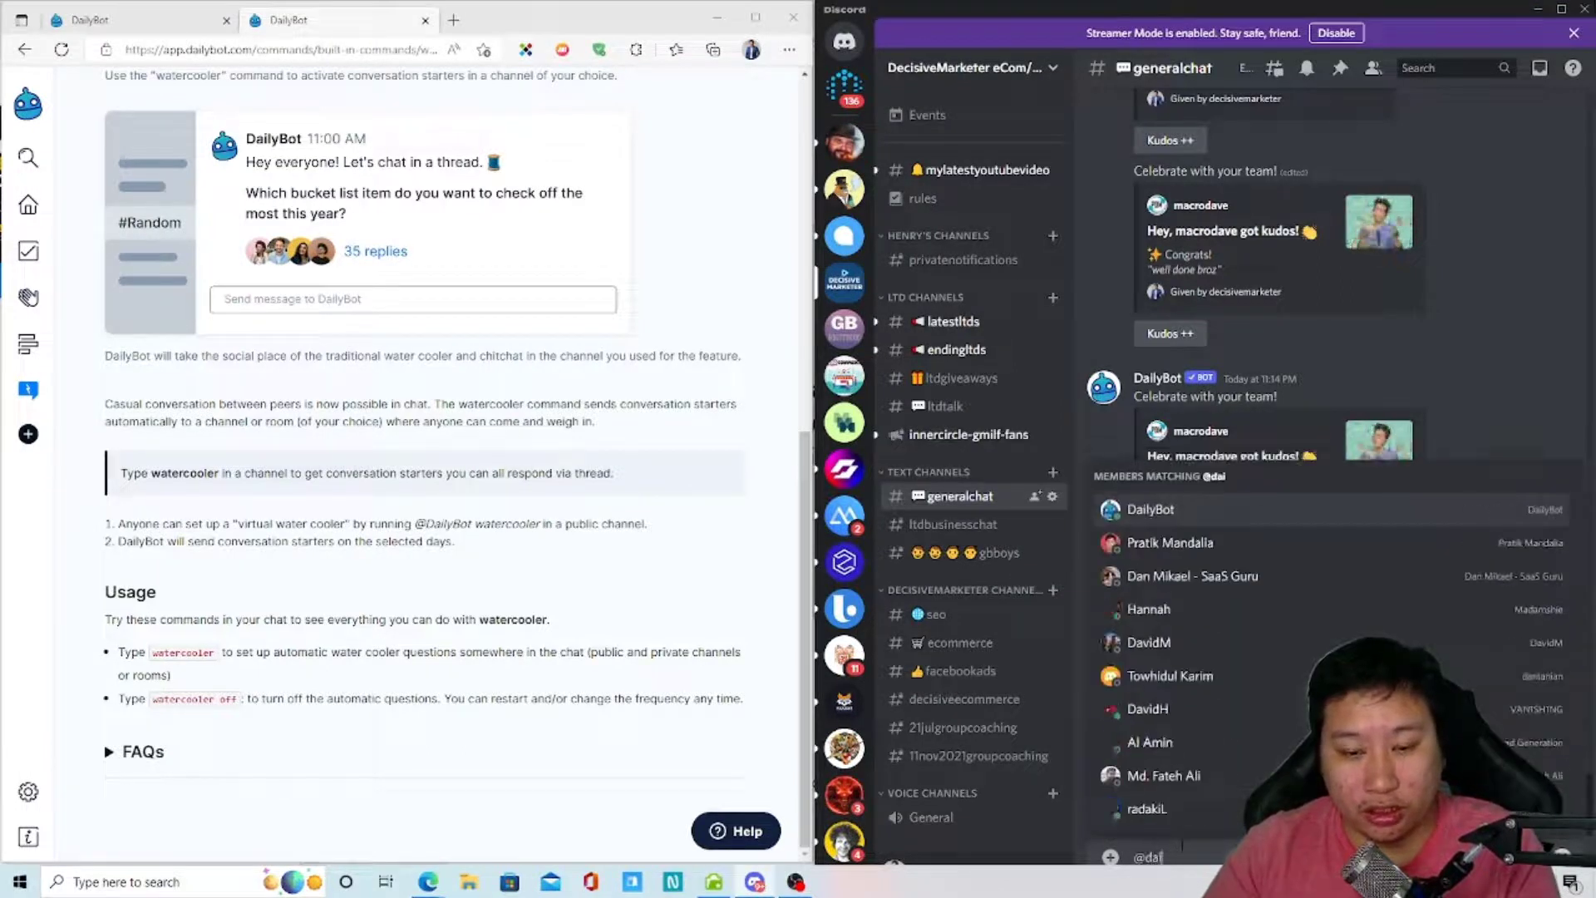
pyautogui.write('Dai')
pyautogui.press('Tab')
pyautogui.write('watercooler')
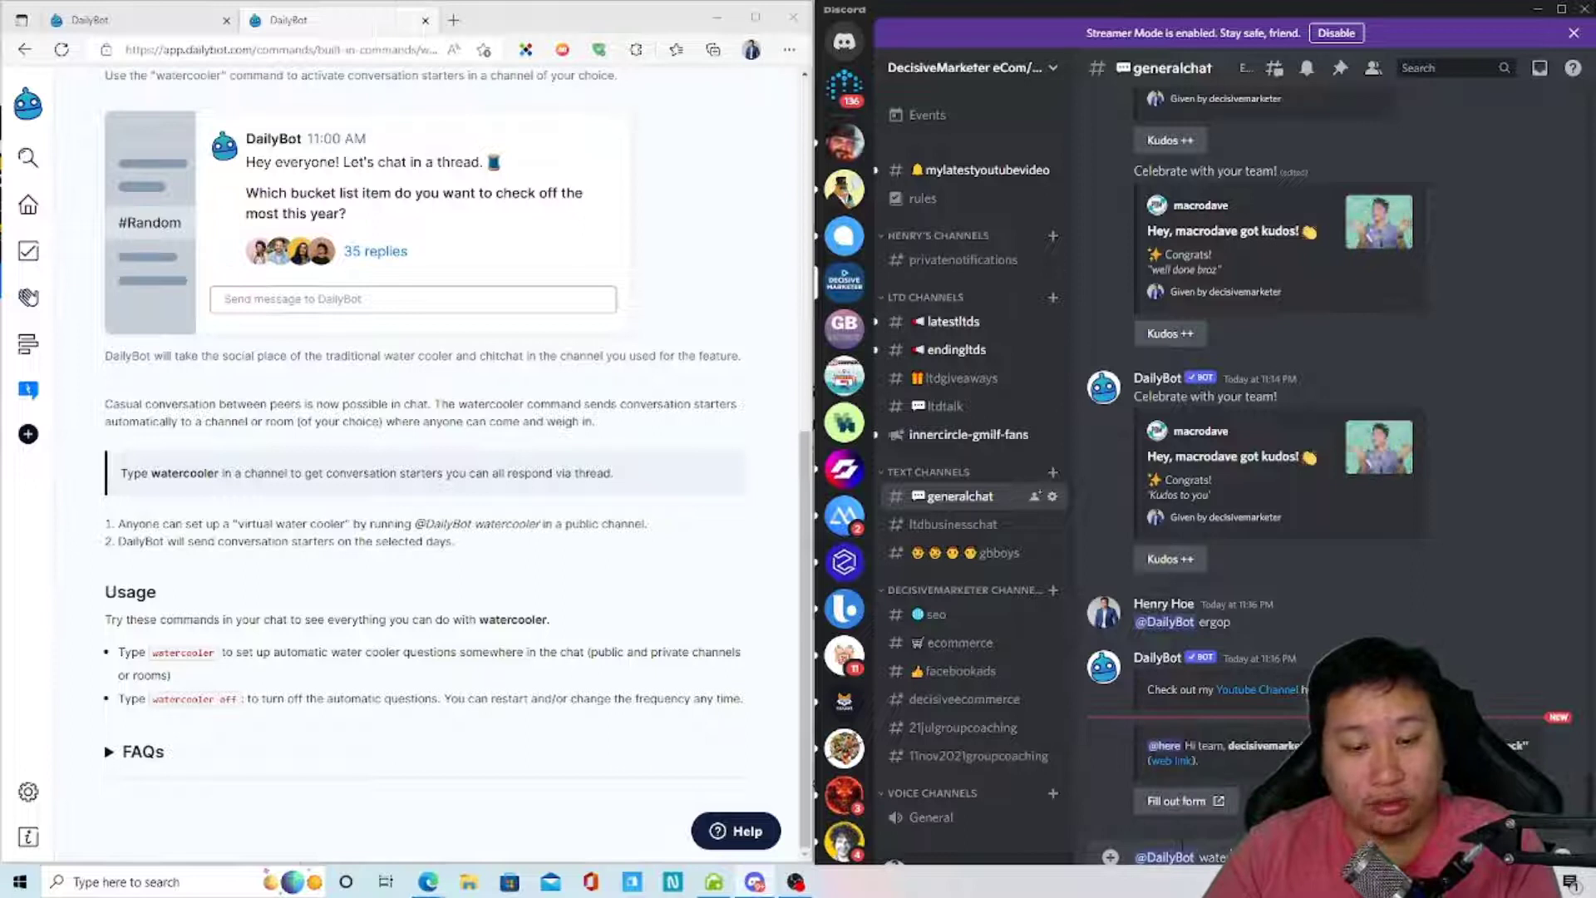
pyautogui.press('Return')
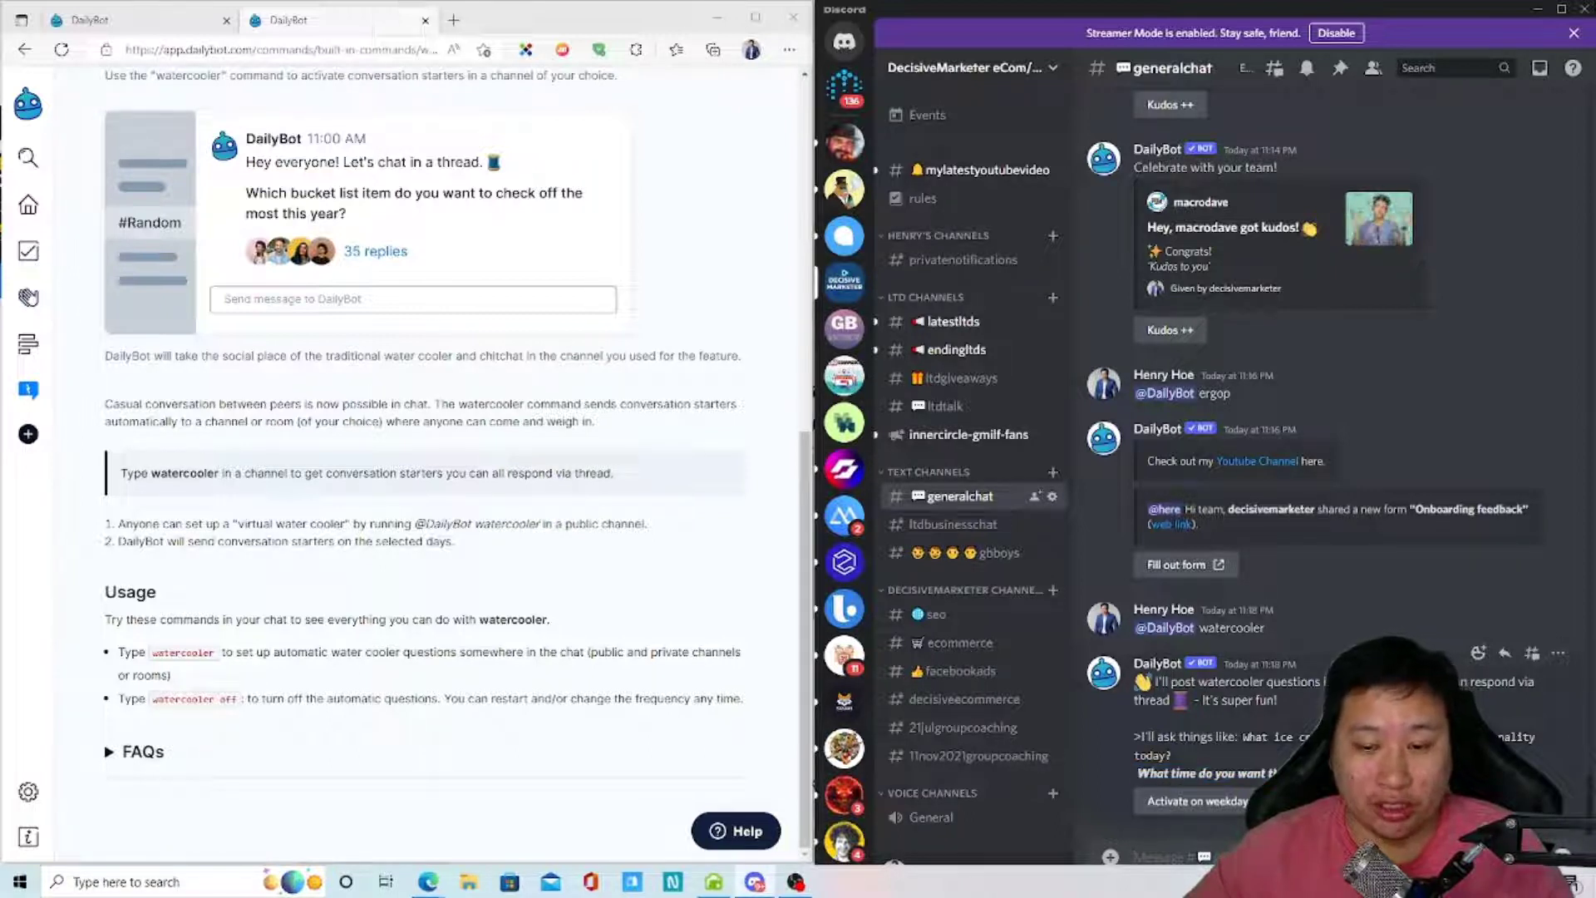
pyautogui.scroll(2, 440, 617)
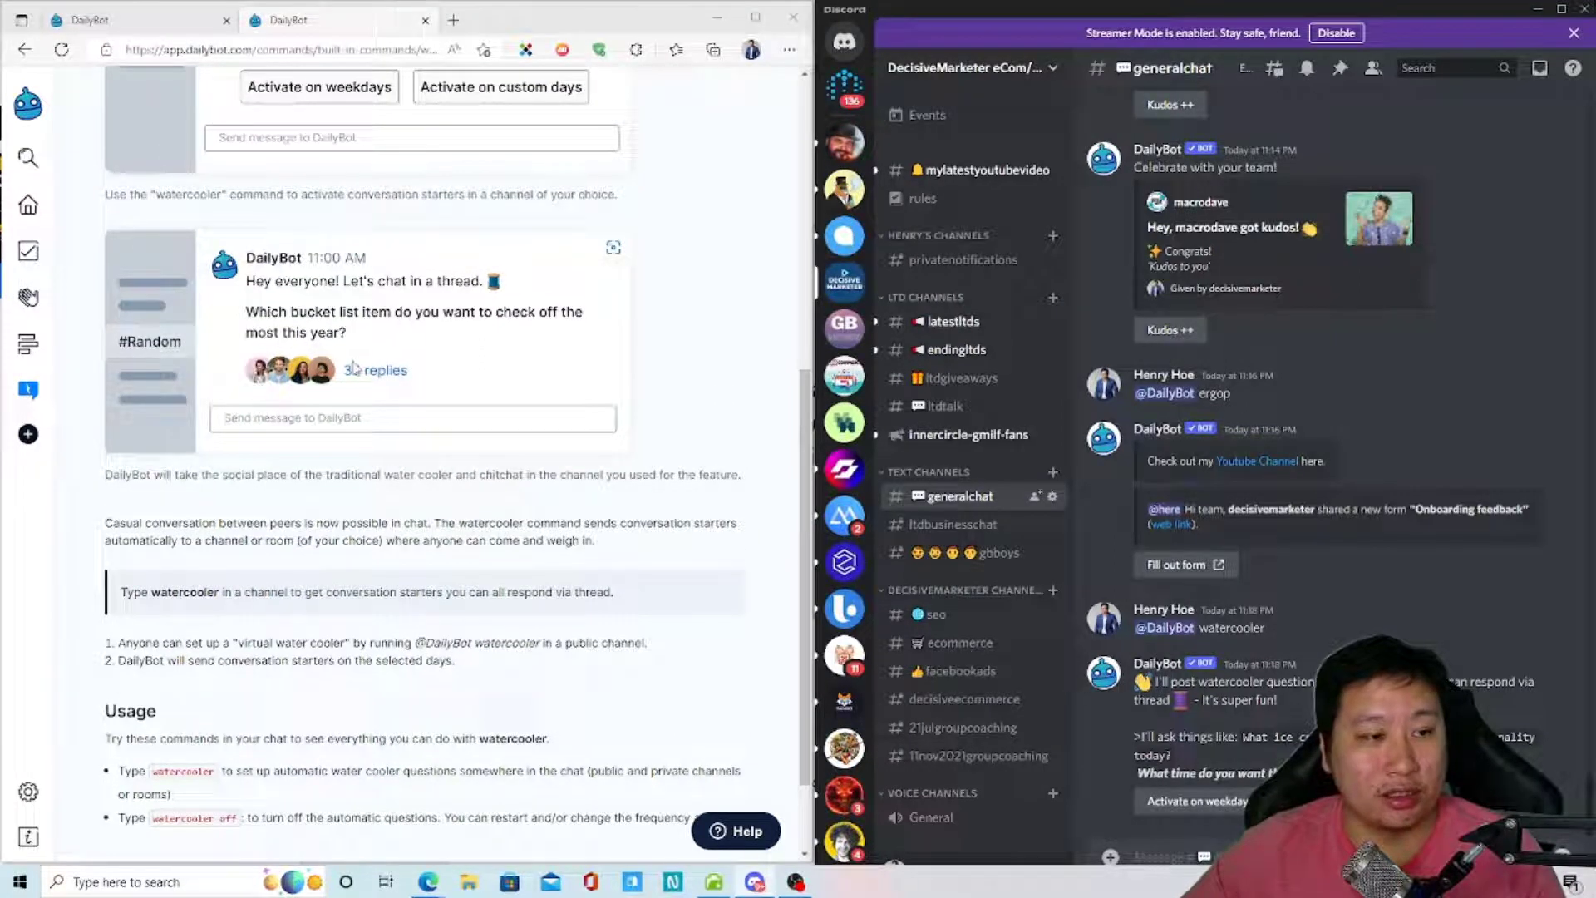
pyautogui.scroll(5, 376, 617)
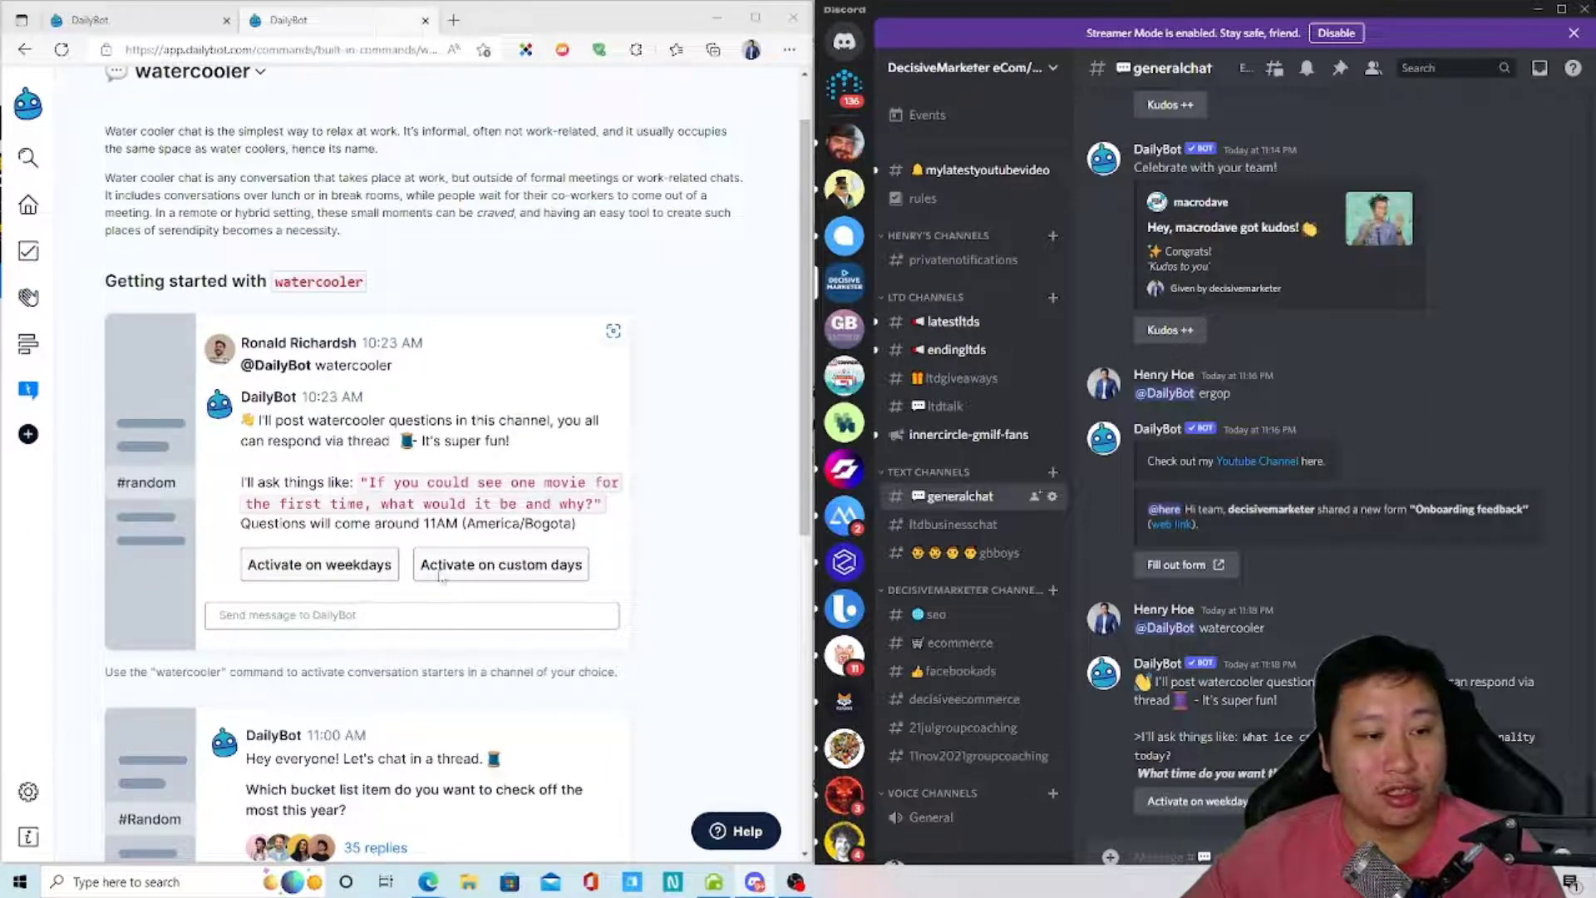
pyautogui.scroll(1, 441, 576)
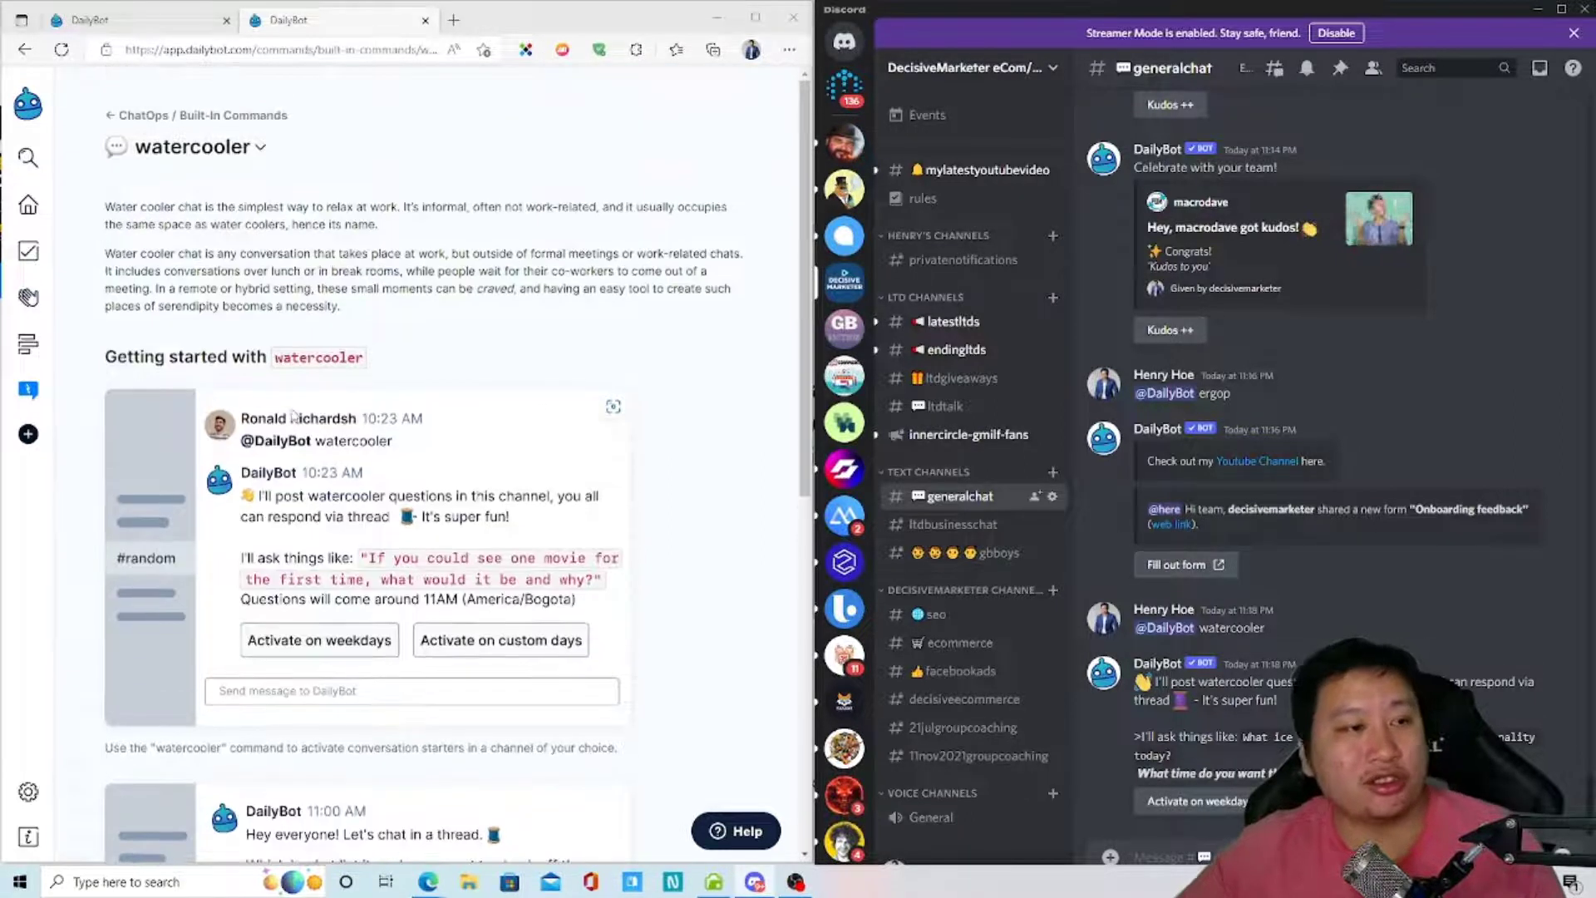
# - Back in the built-in commands list, open the birthday command and read its Usage commands
pyautogui.click(133, 116)
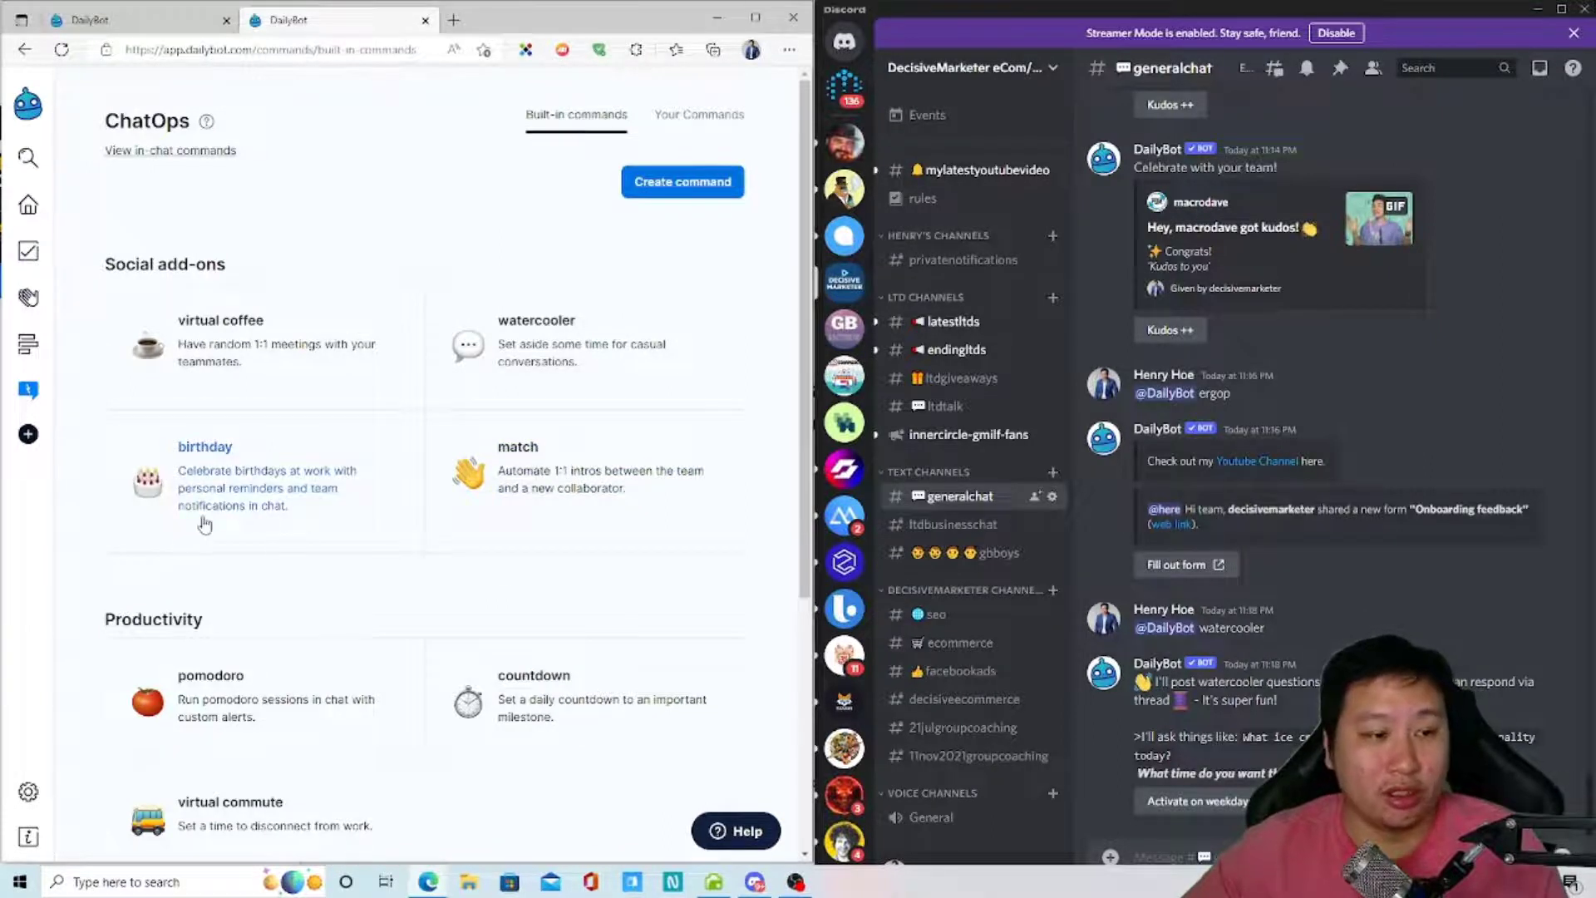
pyautogui.click(230, 502)
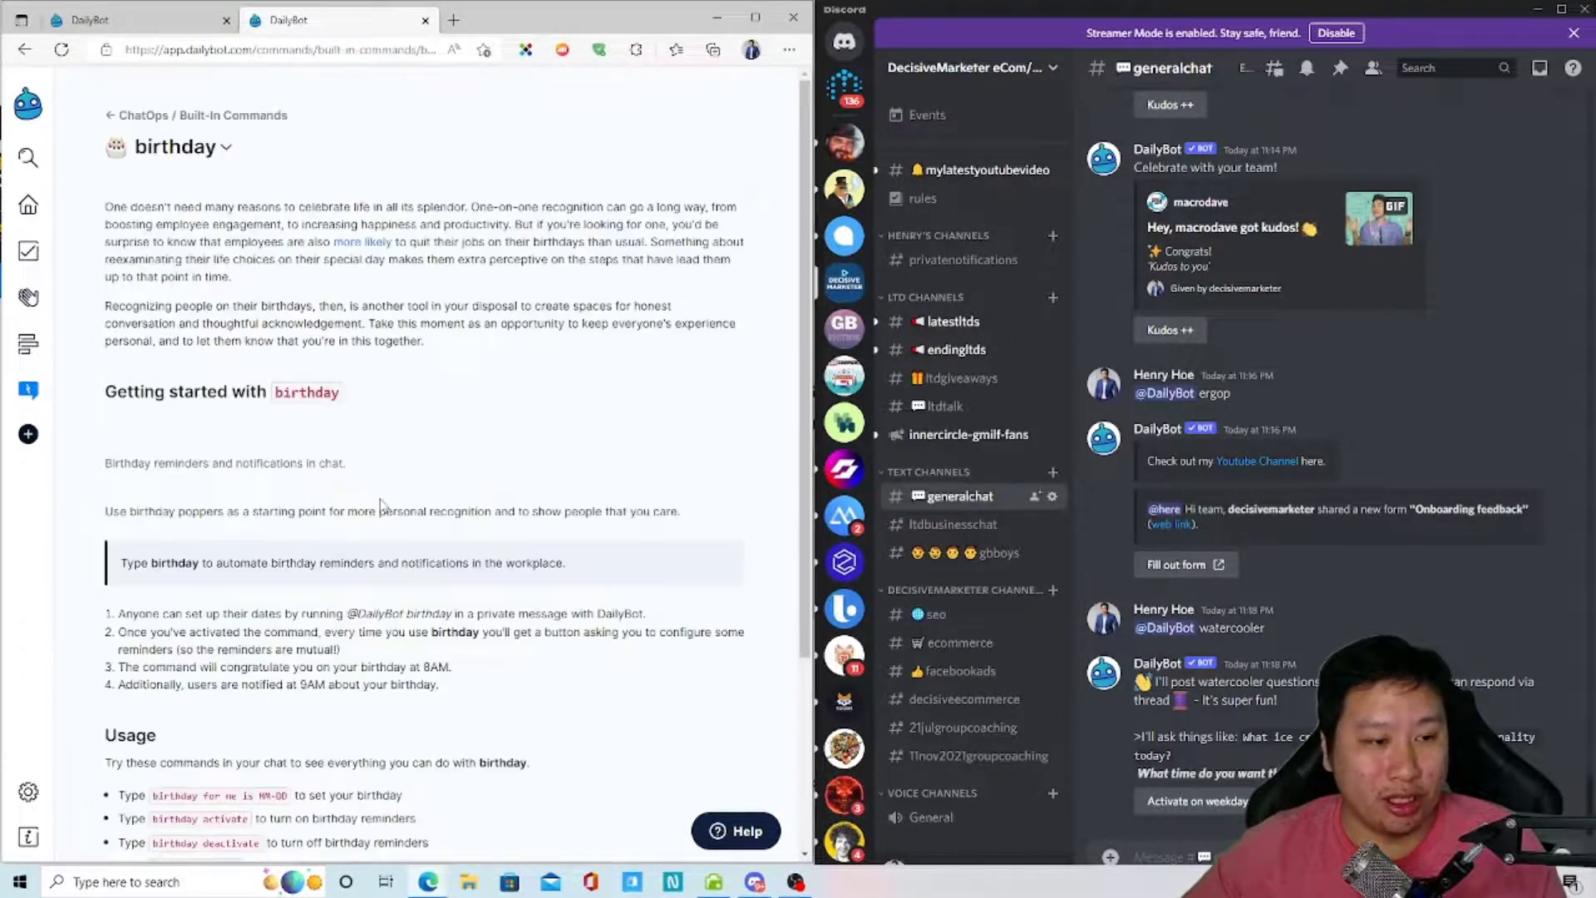
pyautogui.scroll(-6, 380, 504)
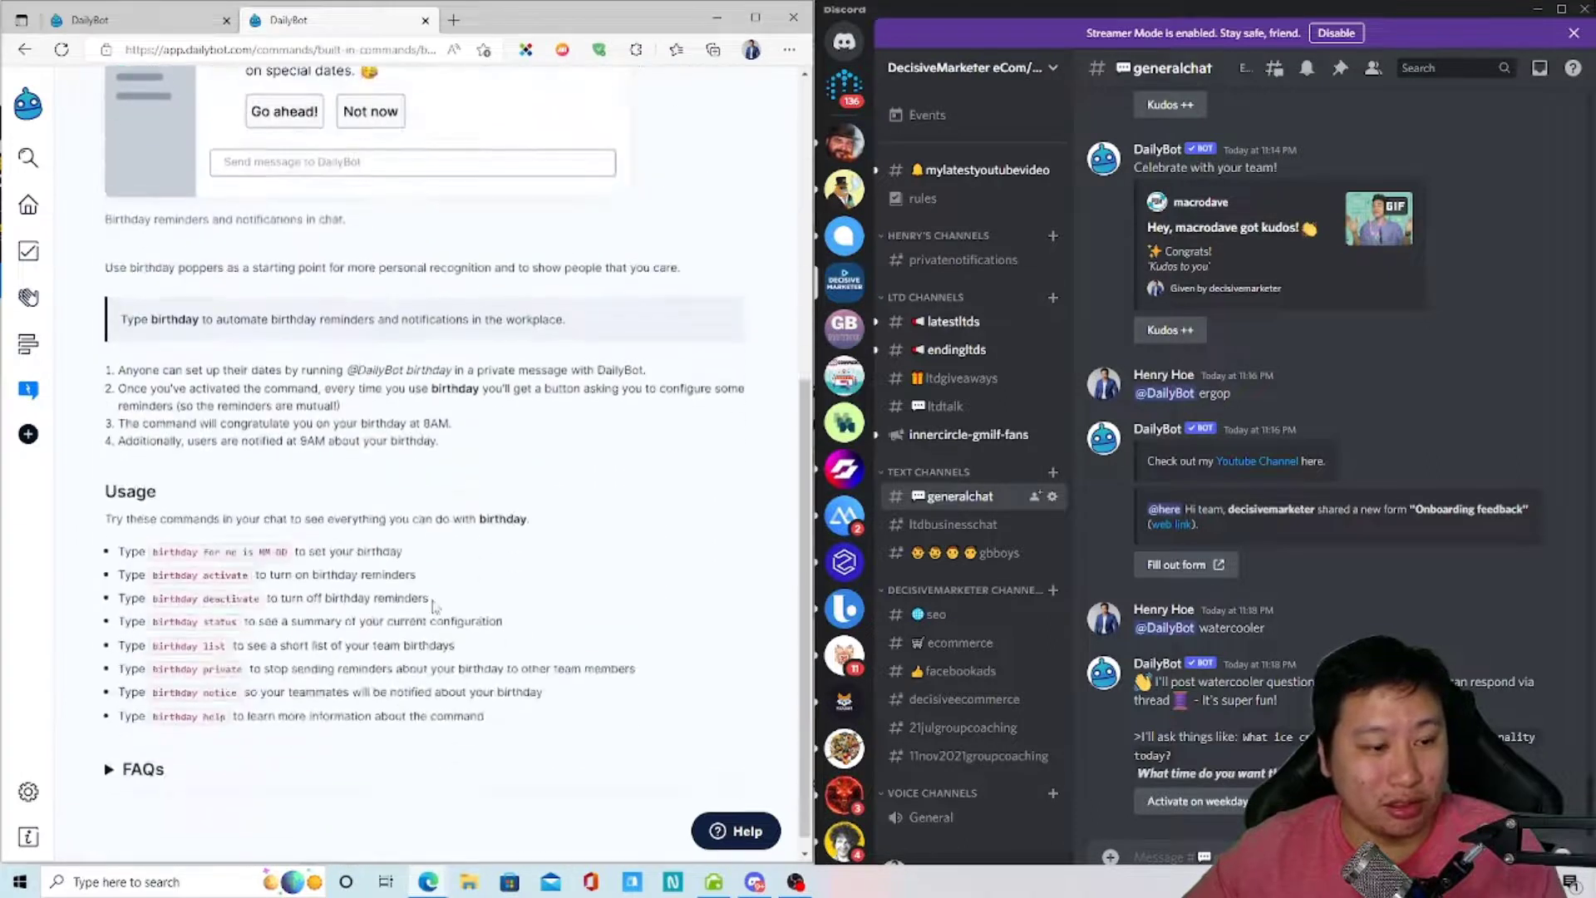
pyautogui.scroll(-1, 434, 605)
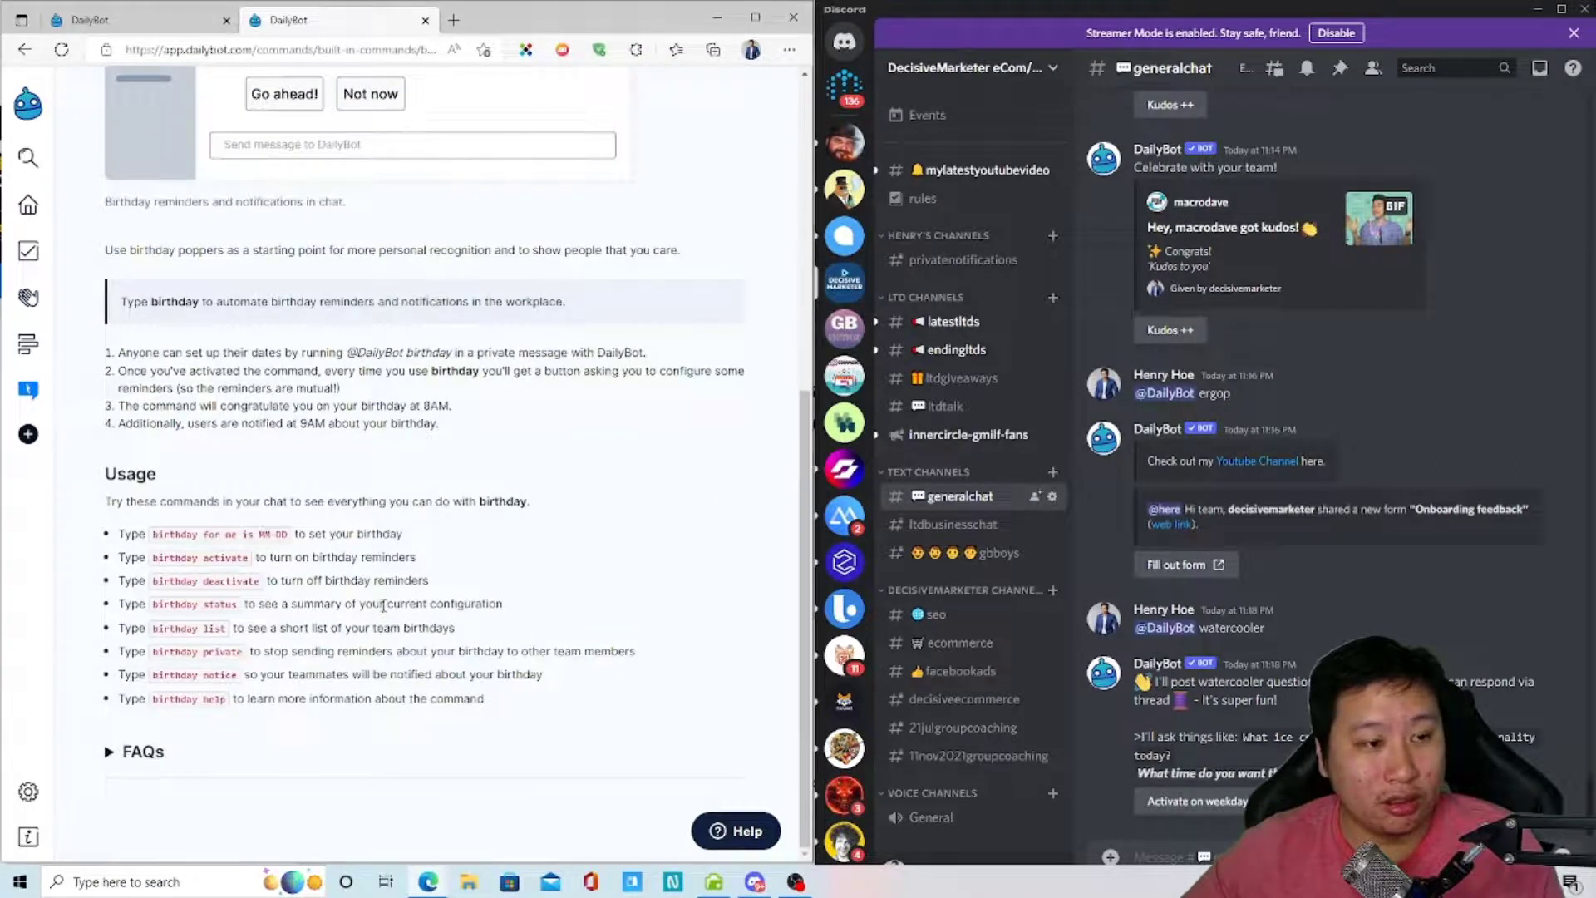
pyautogui.scroll(3, 383, 606)
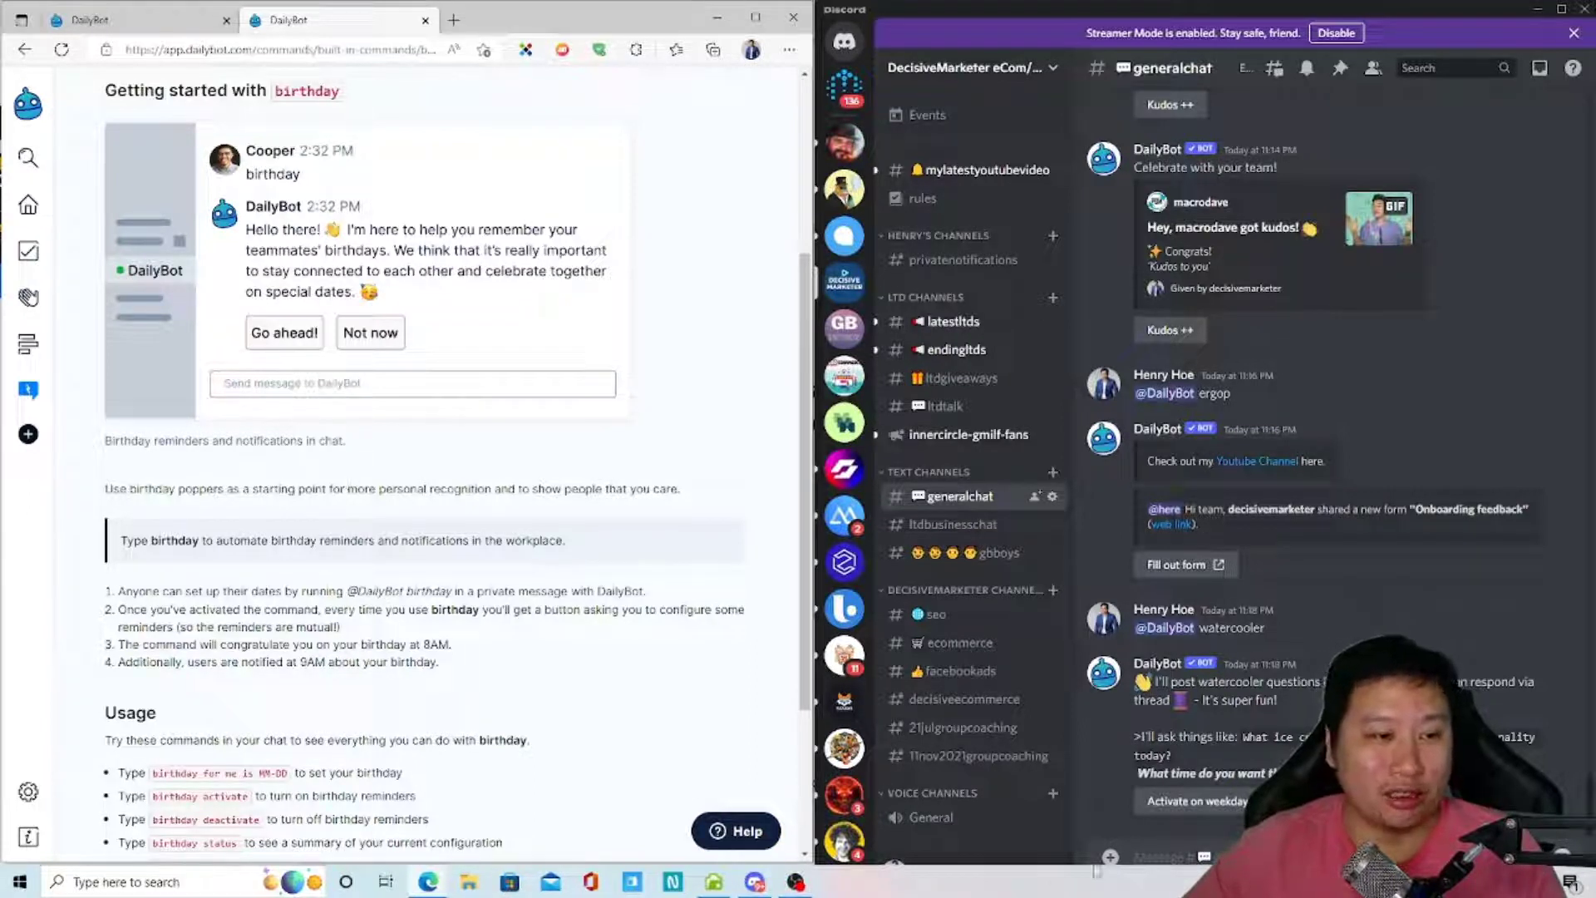
pyautogui.click(1170, 850)
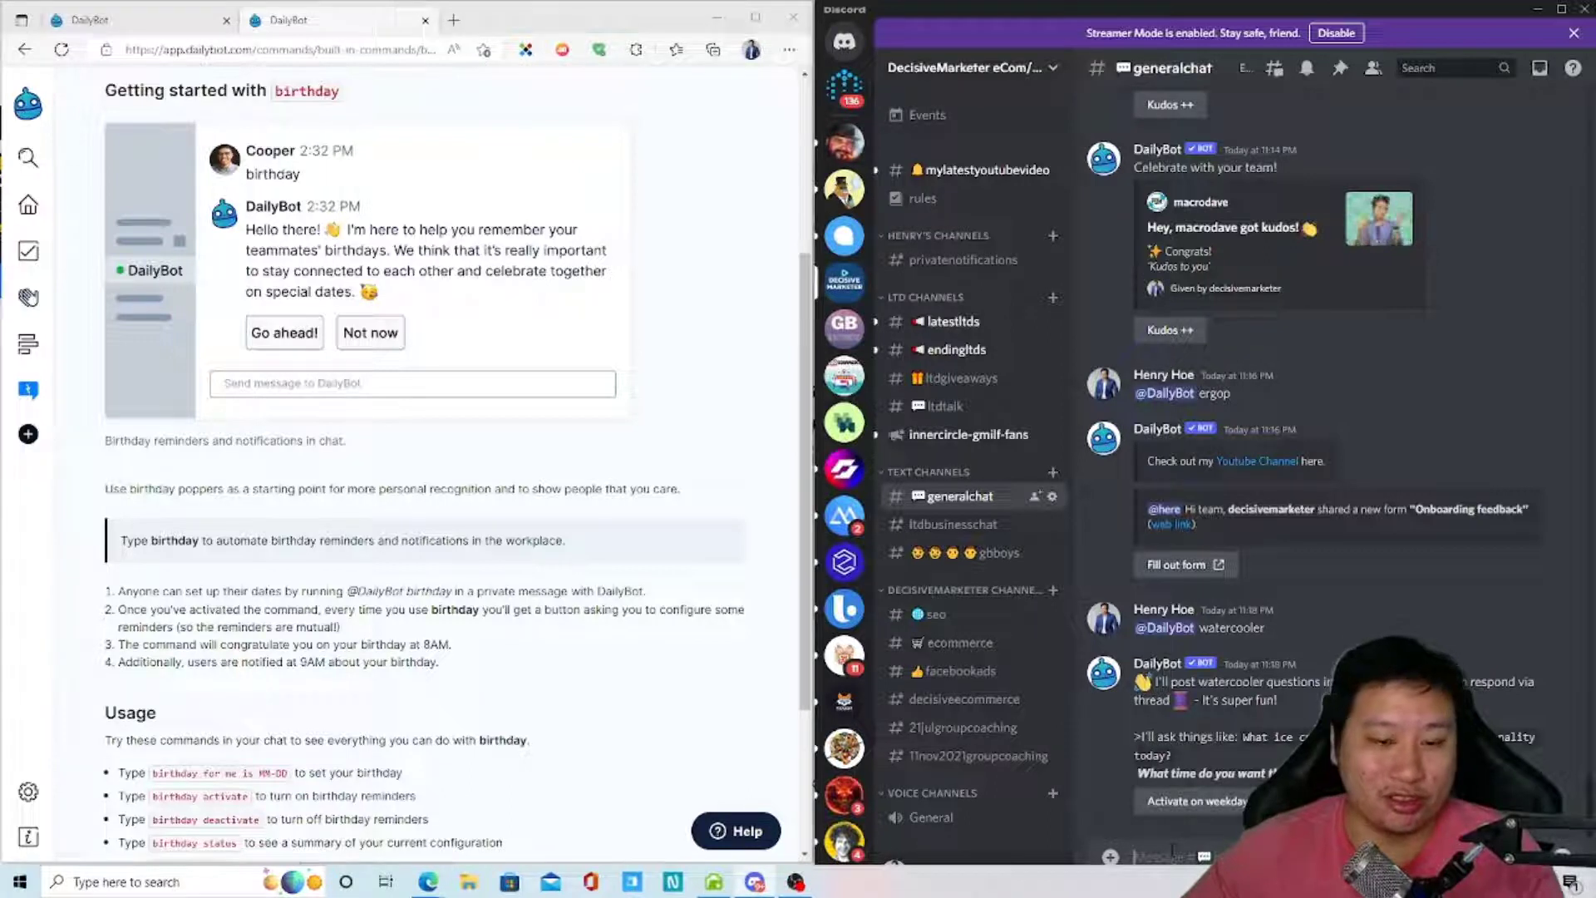
pyautogui.write('@')
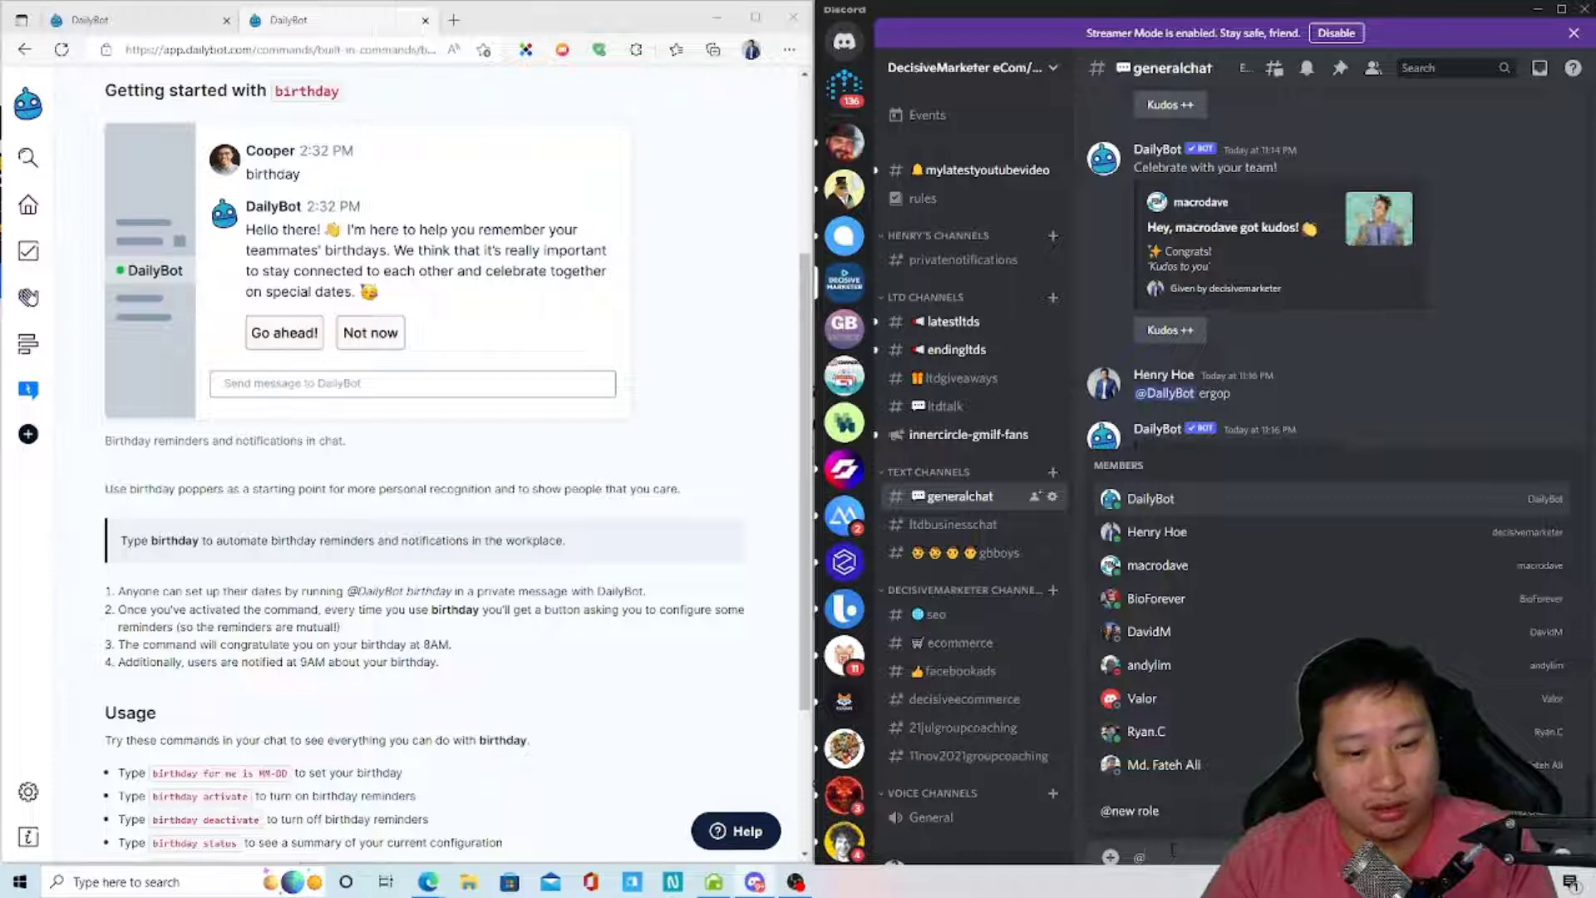
pyautogui.write('dailybot')
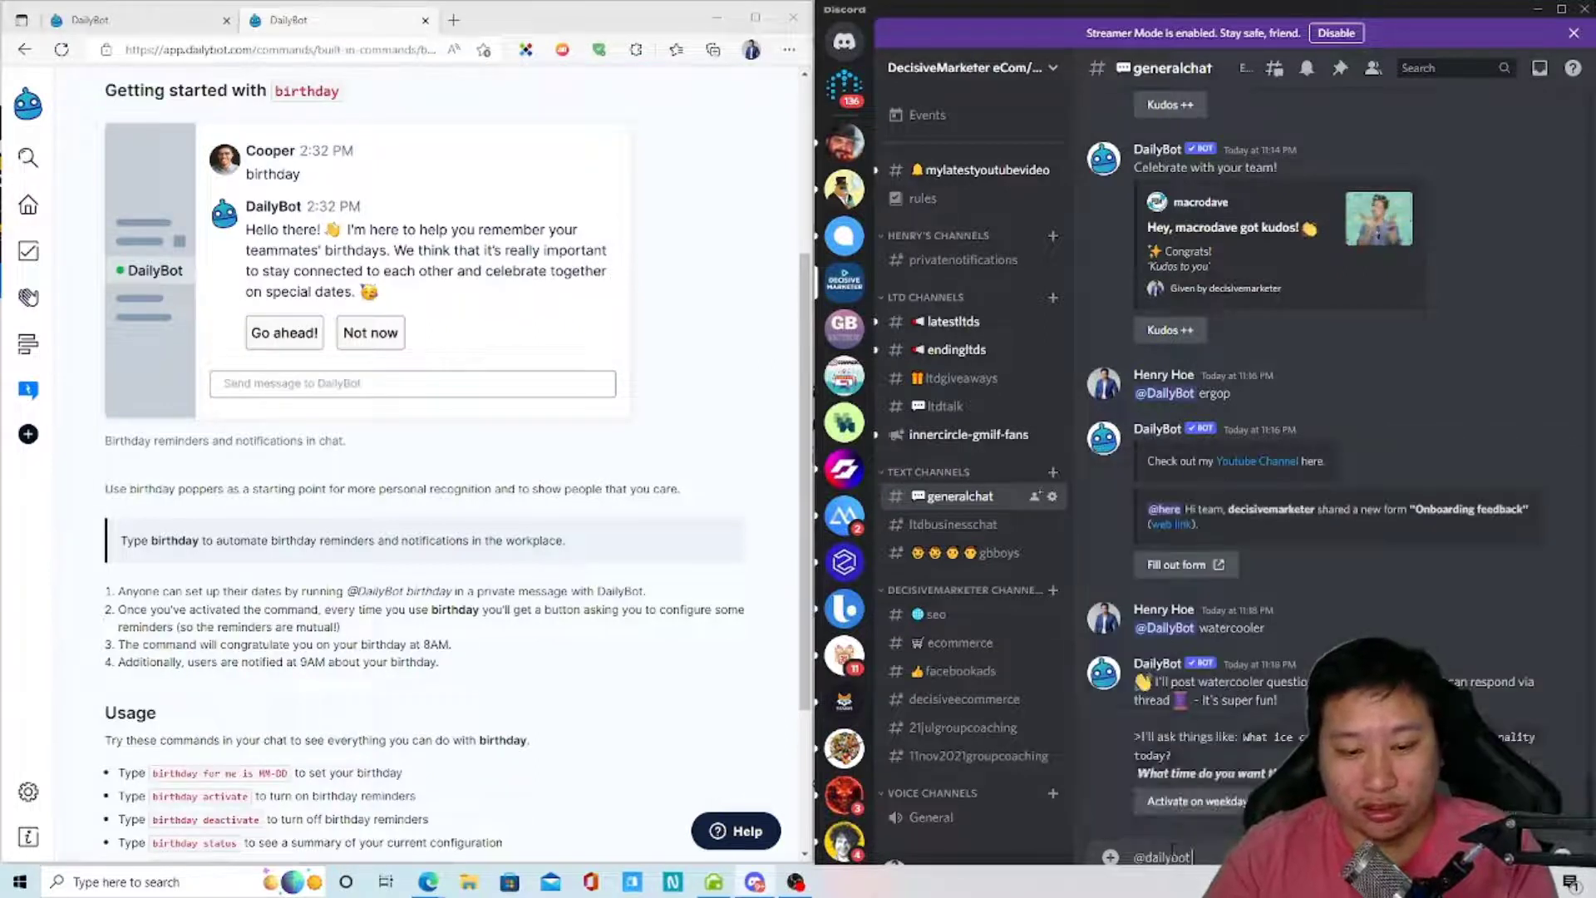
pyautogui.write(' birthday')
pyautogui.press('Return')
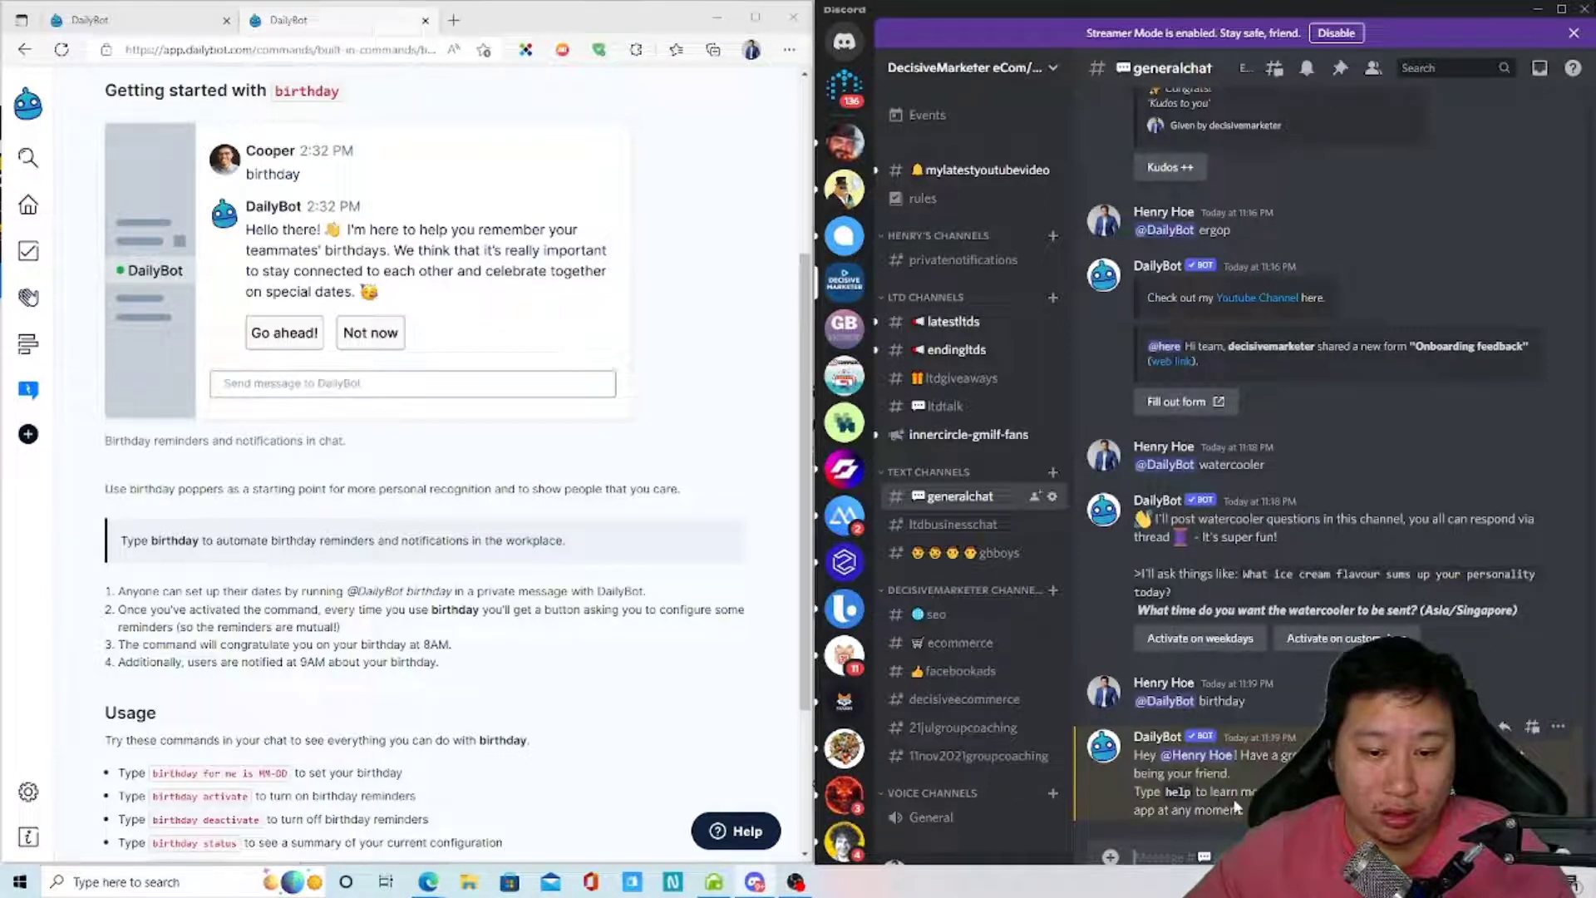
pyautogui.scroll(15, 1331, 449)
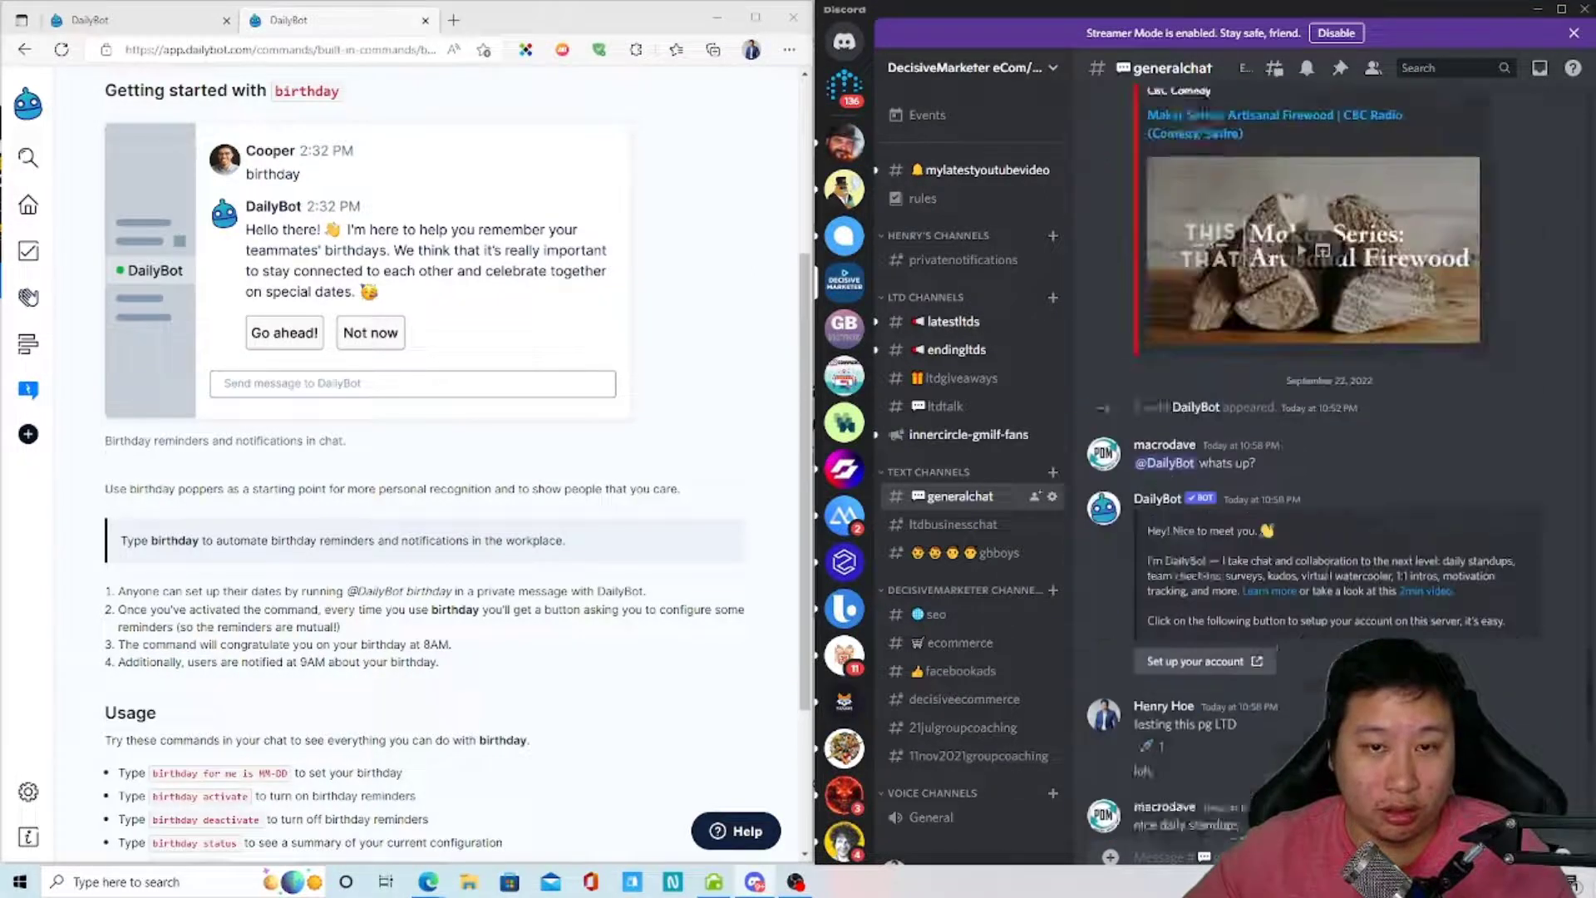
pyautogui.scroll(-15, 1330, 465)
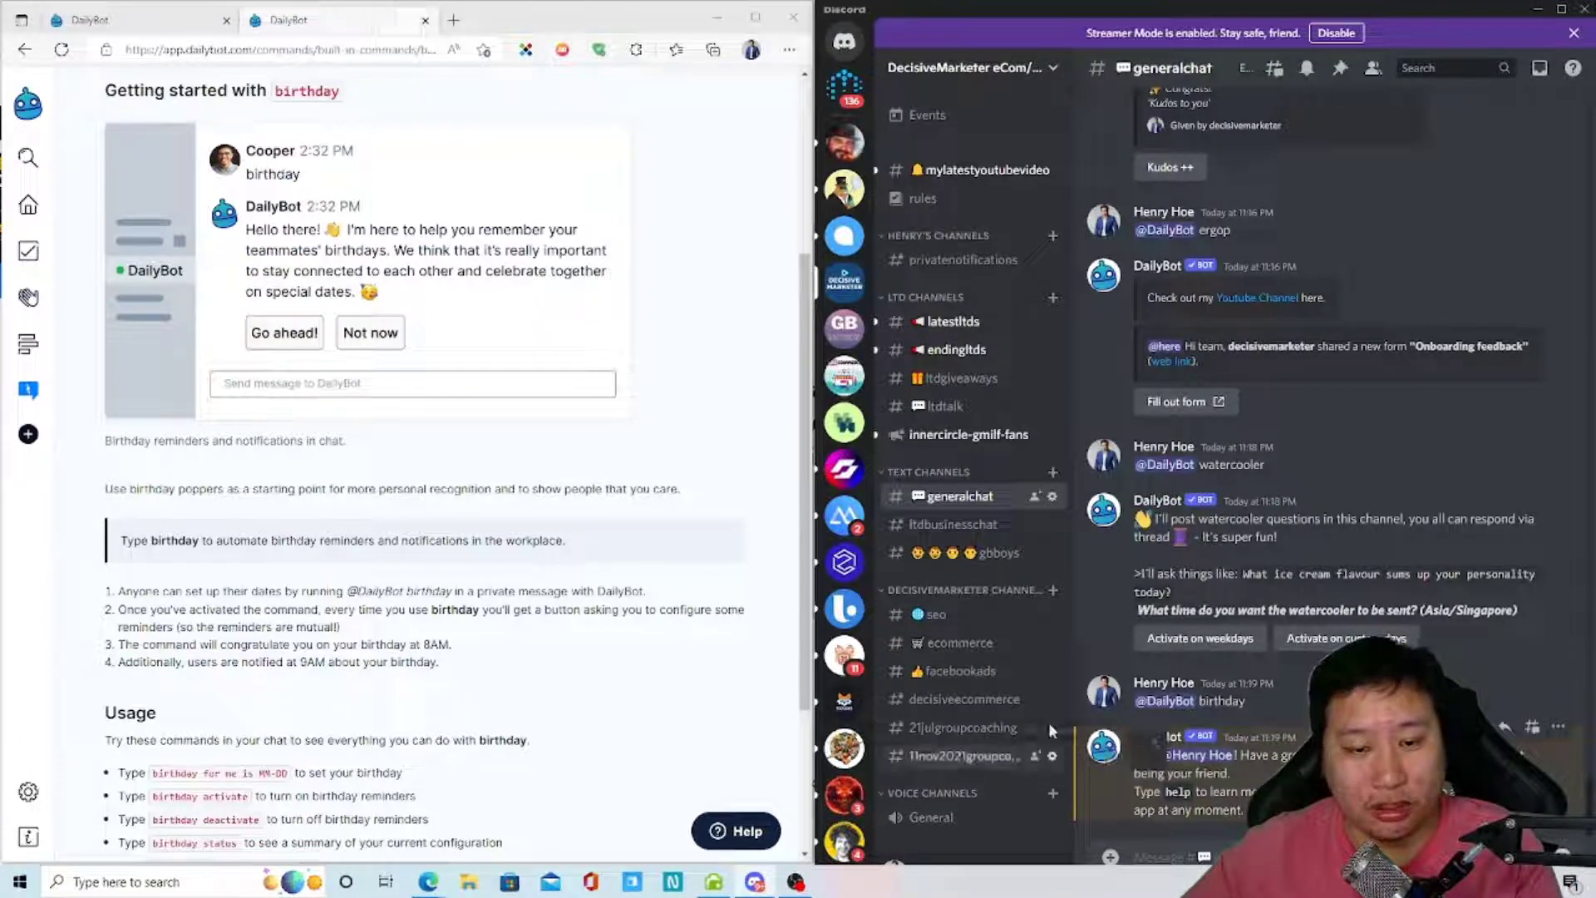
pyautogui.click(1104, 745)
pyautogui.write('@dai')
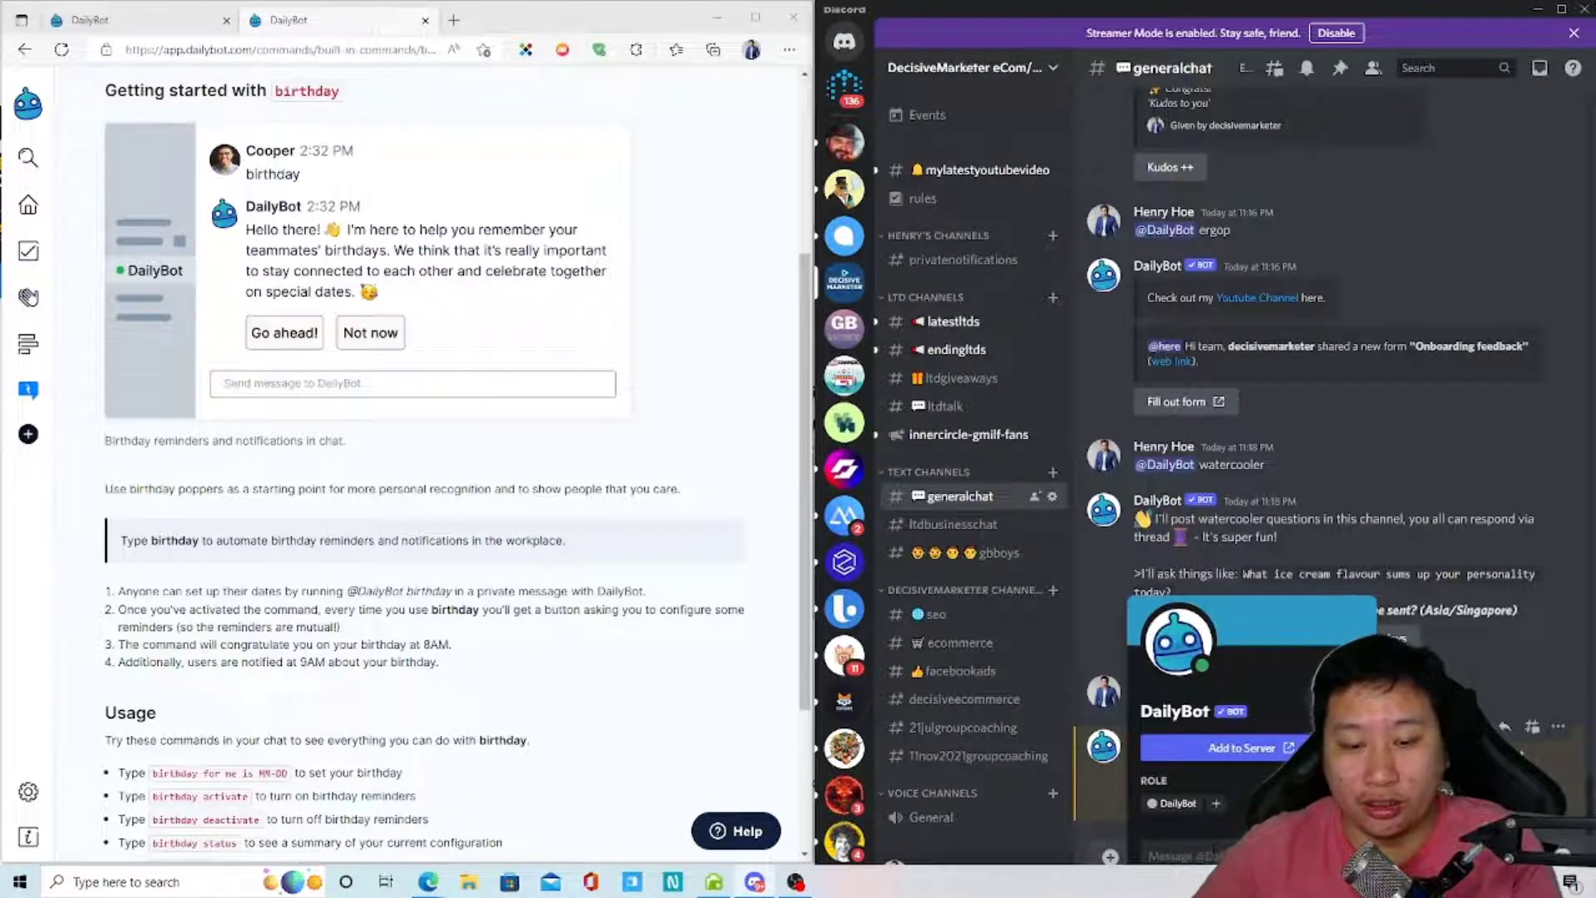
pyautogui.write('ly')
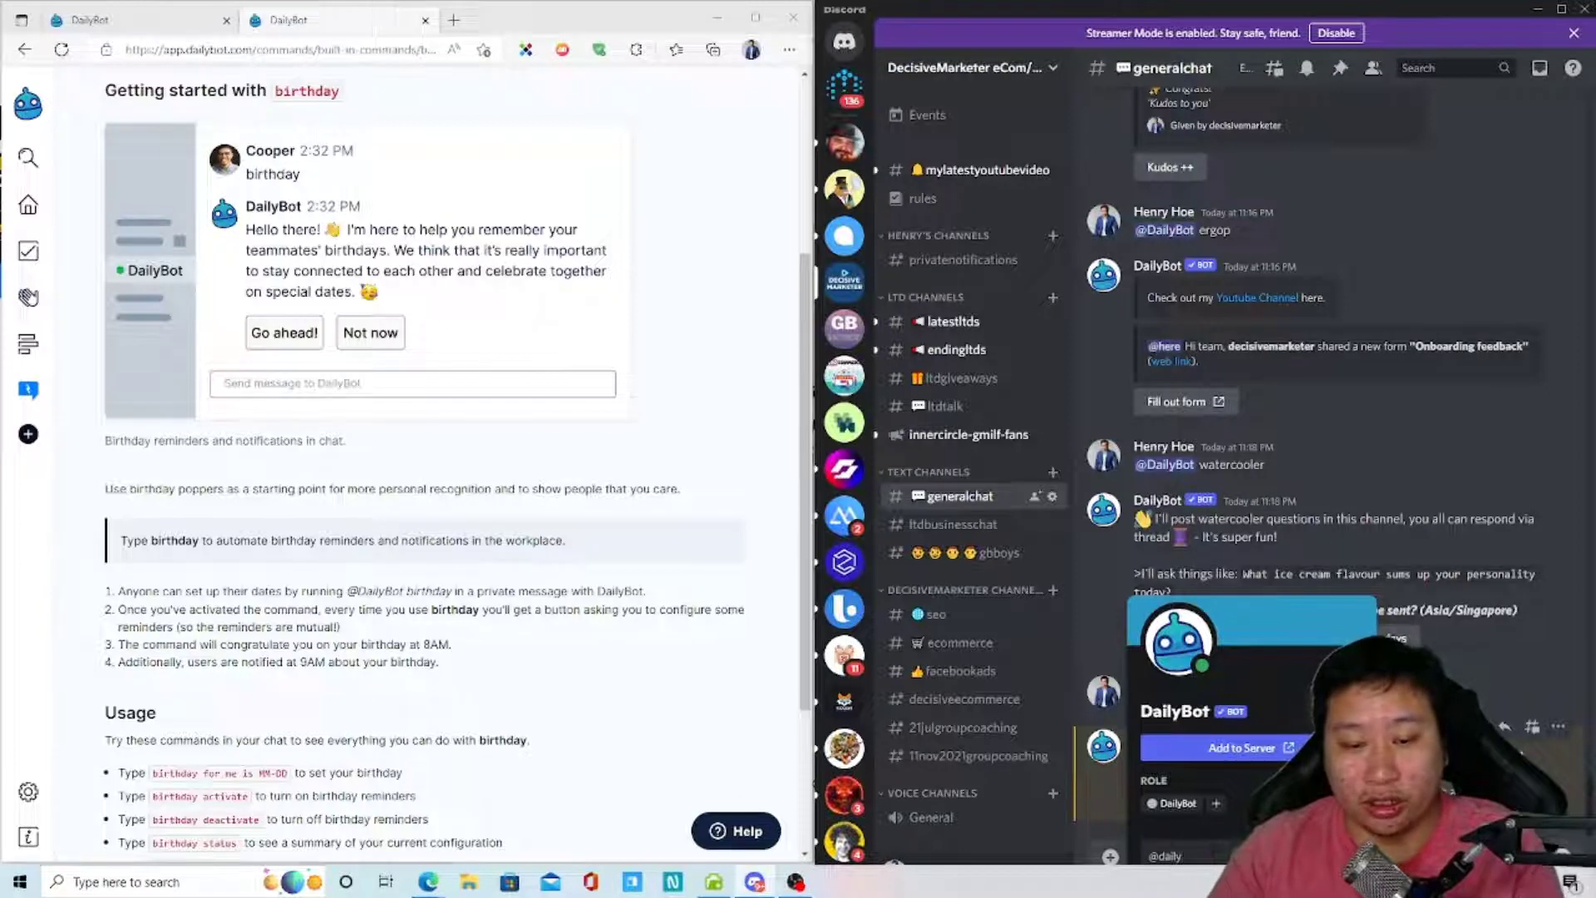
pyautogui.write('bot birthd')
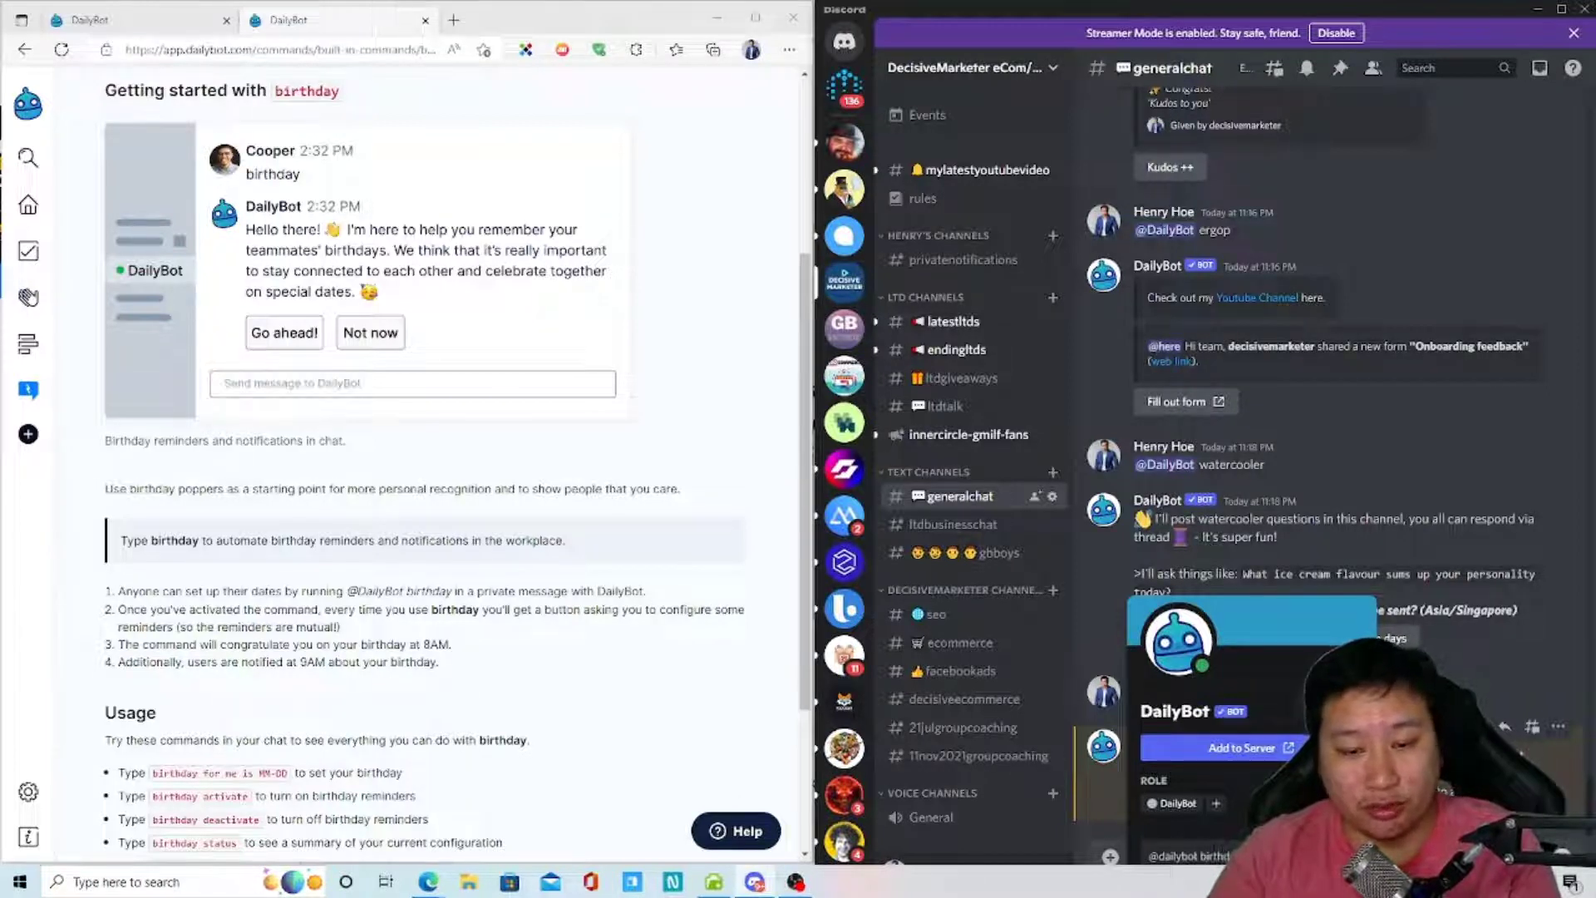
pyautogui.write('ay')
pyautogui.press('Return')
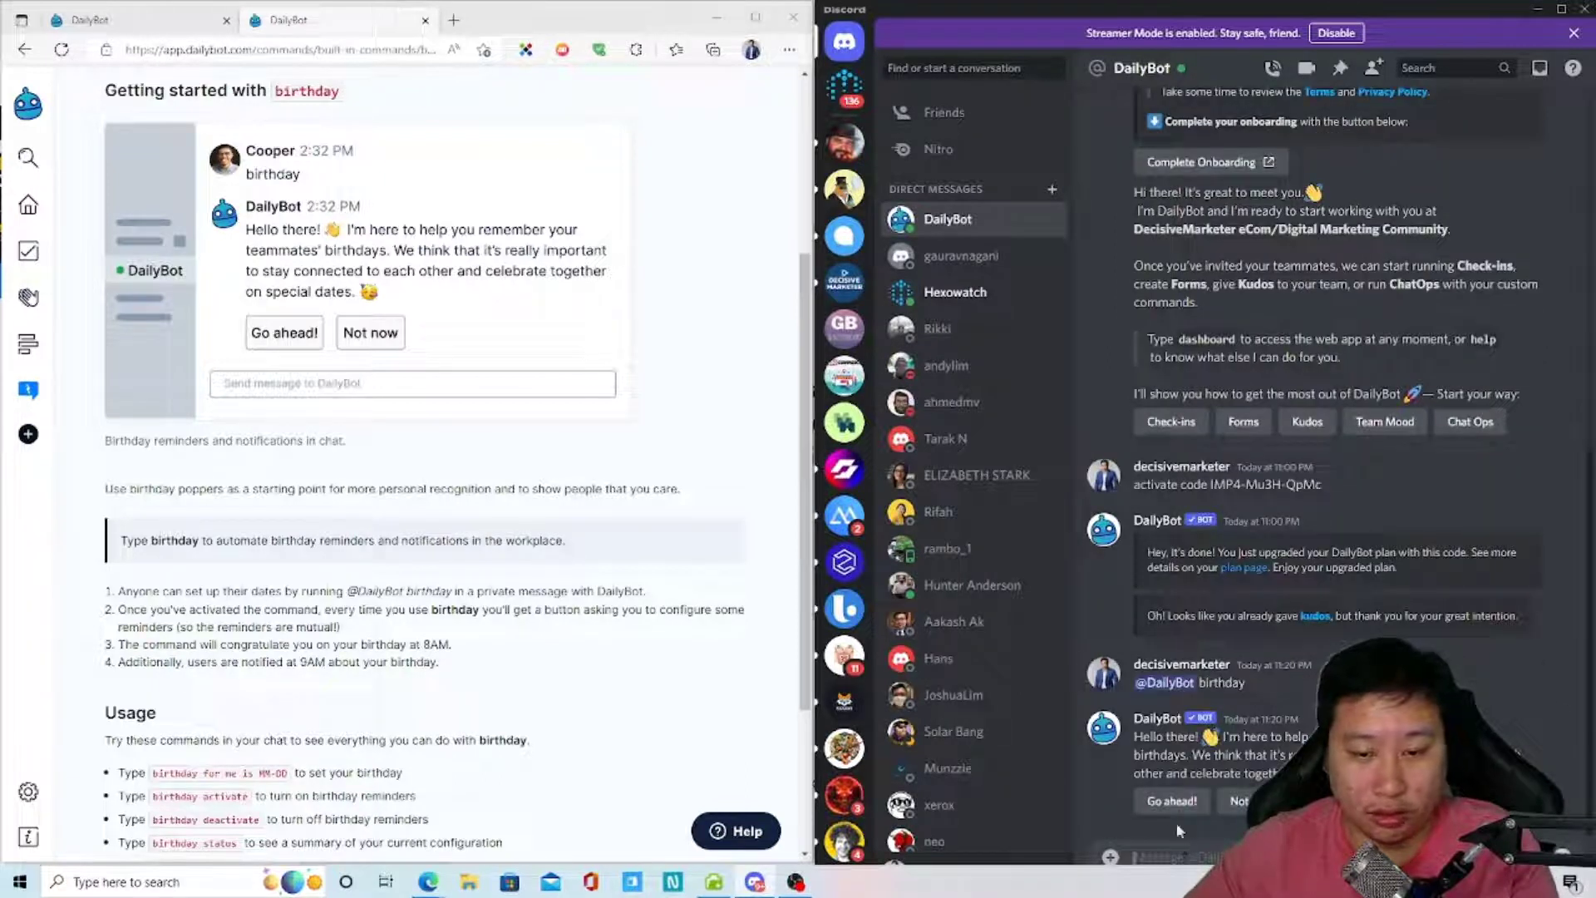
# - Accept DailyBot's 'Go ahead!' offer and send 'birthday for me is on 02-03'
pyautogui.click(1172, 803)
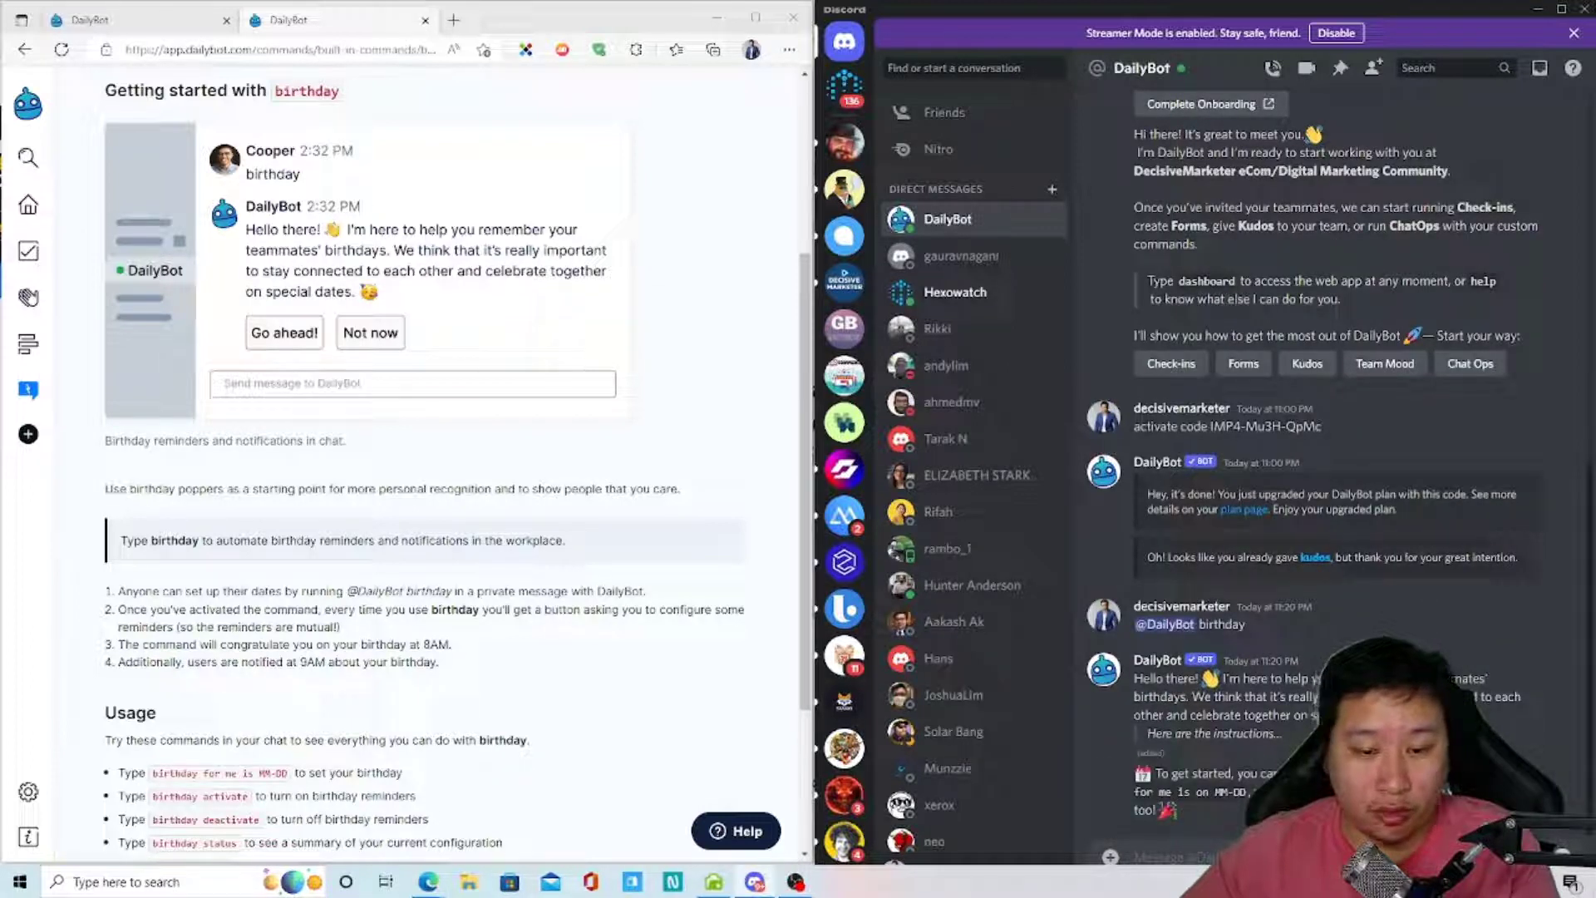
pyautogui.write('birthday for me is')
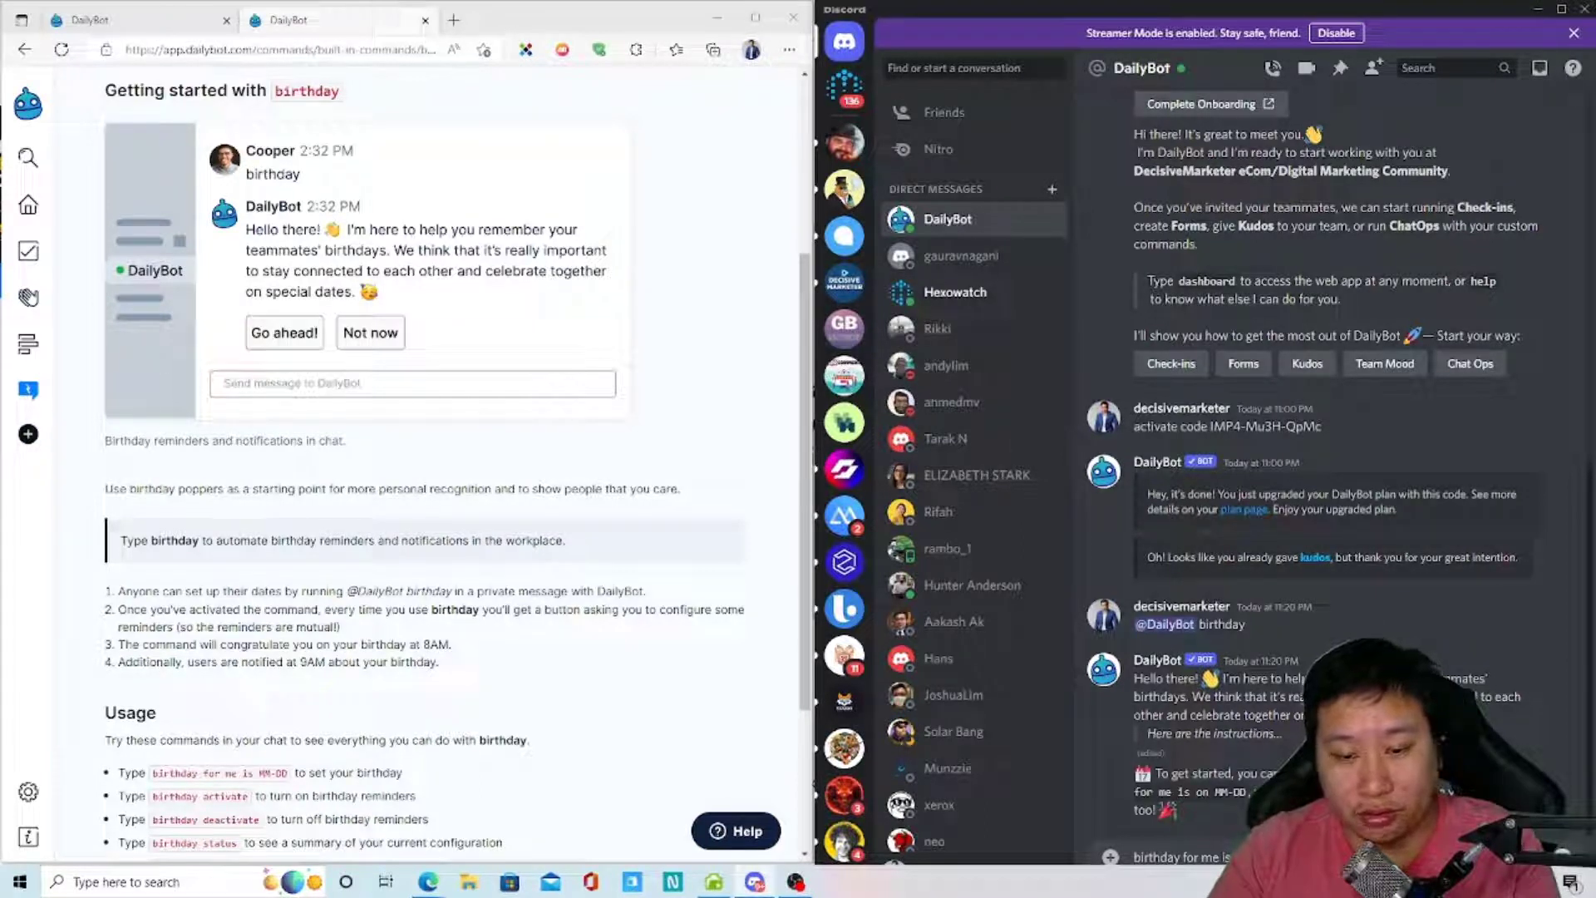
pyautogui.press('Return')
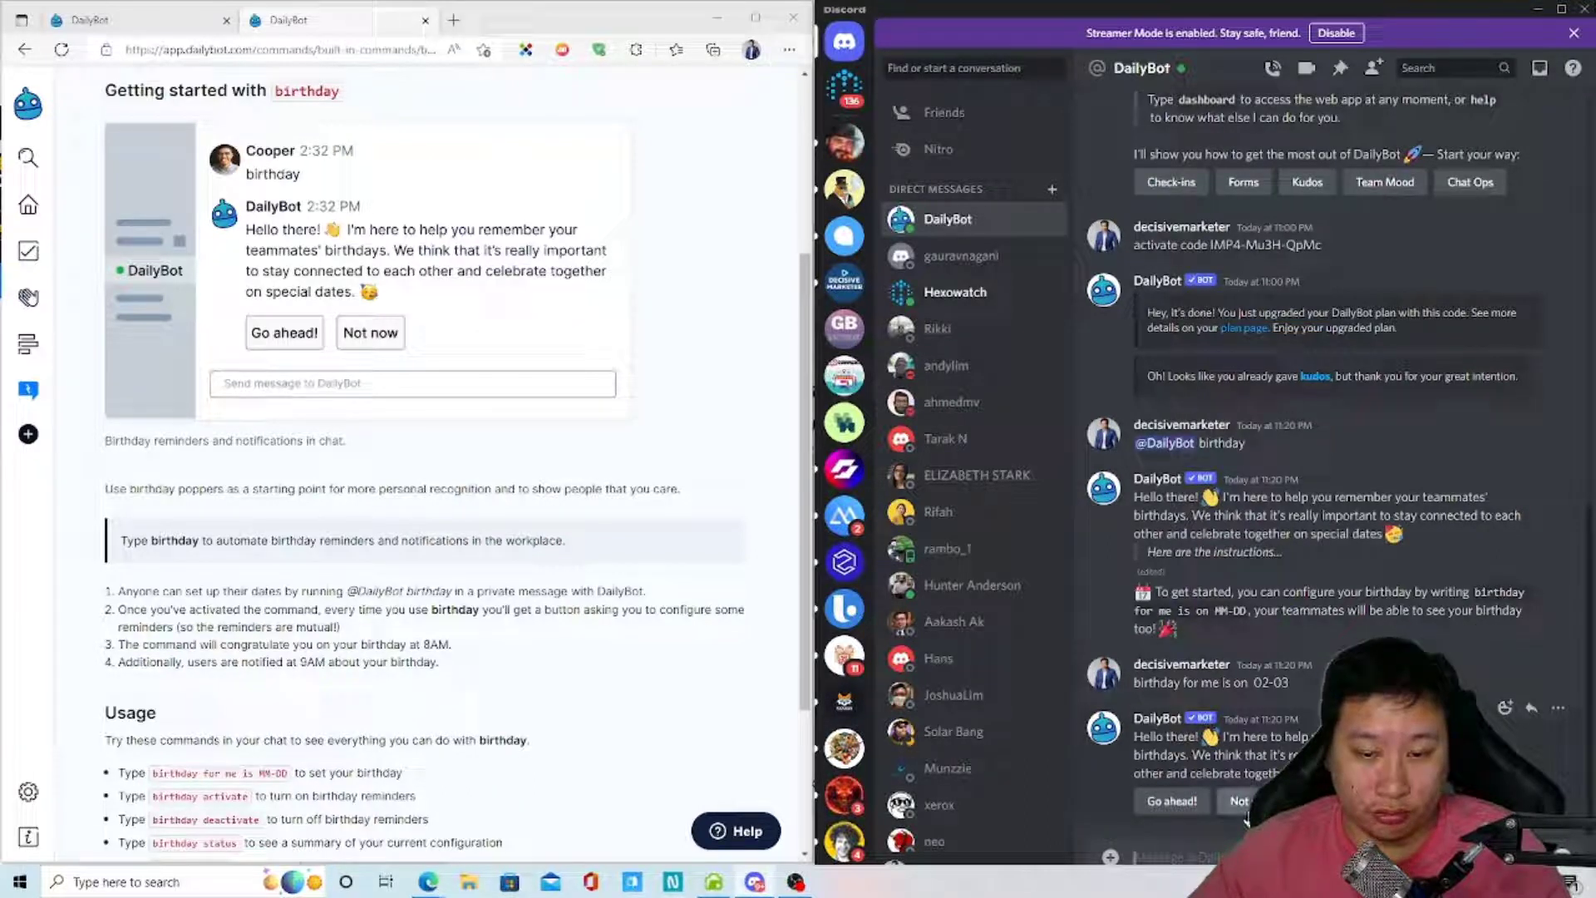
# - Accept 'Go ahead!' again and resend the birthday message for 02-03
pyautogui.click(1173, 803)
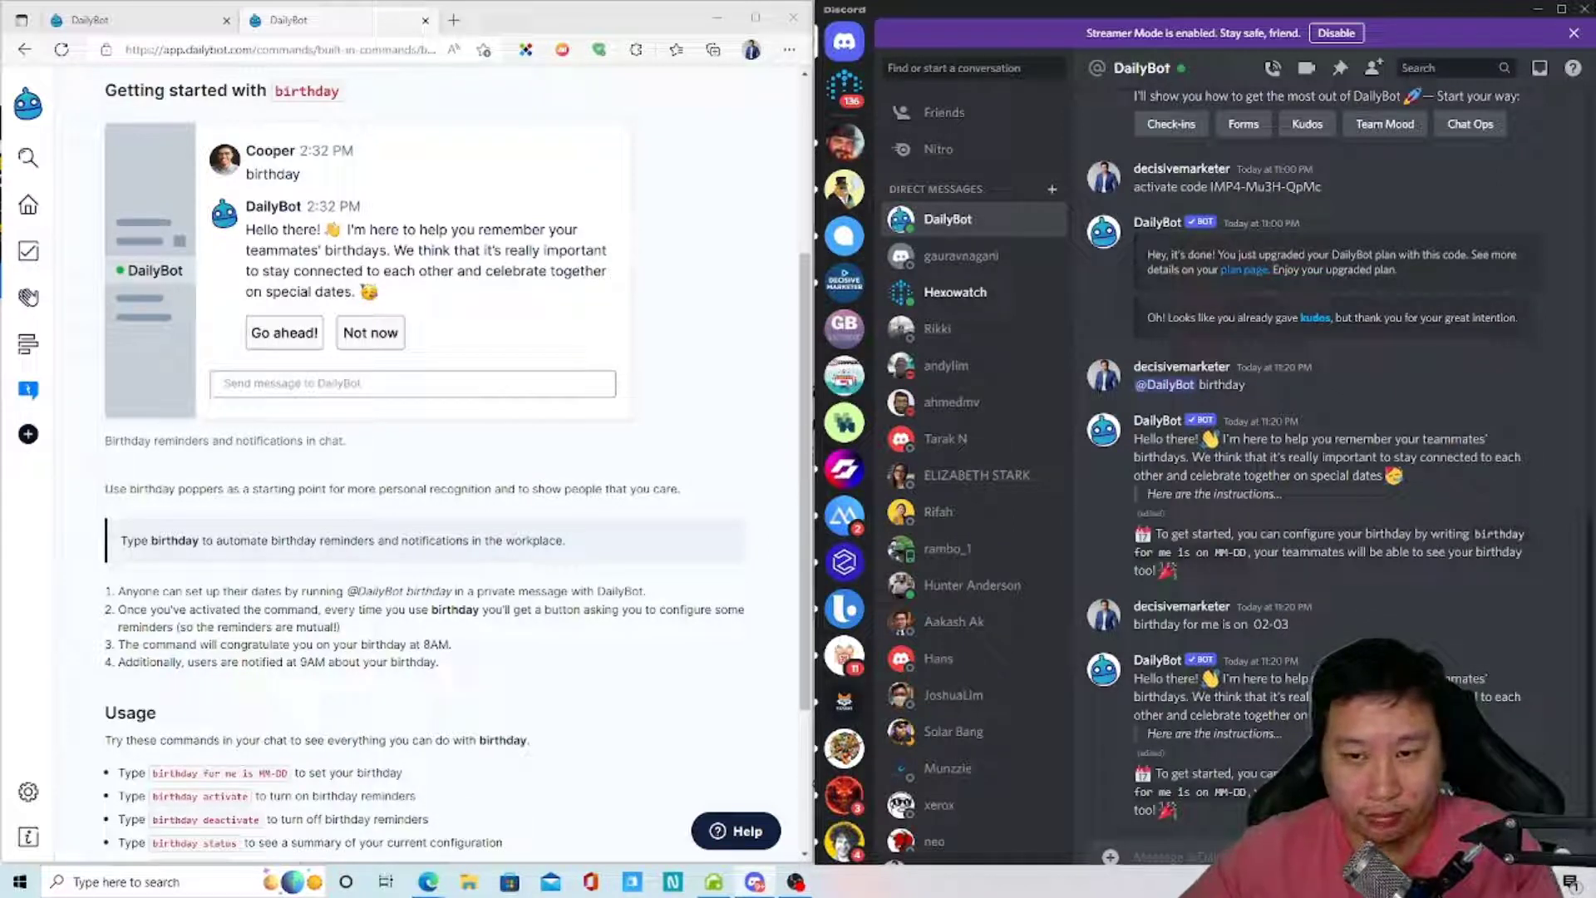
pyautogui.write('for me')
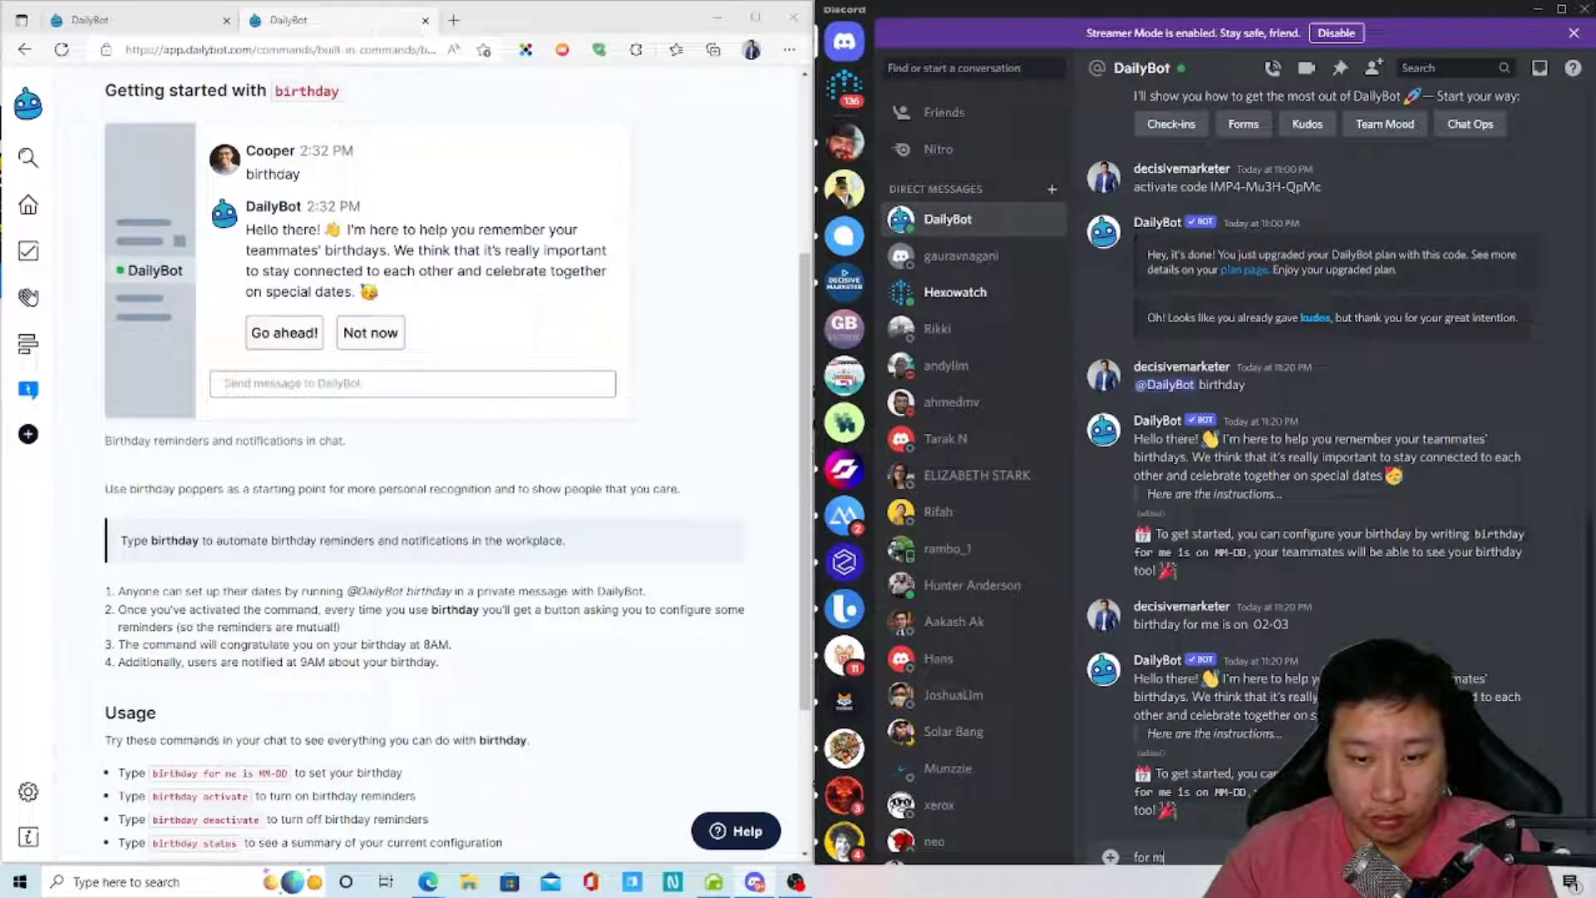
pyautogui.moveTo(1289, 624); pyautogui.dragTo(1134, 624)
pyautogui.click(1373, 620)
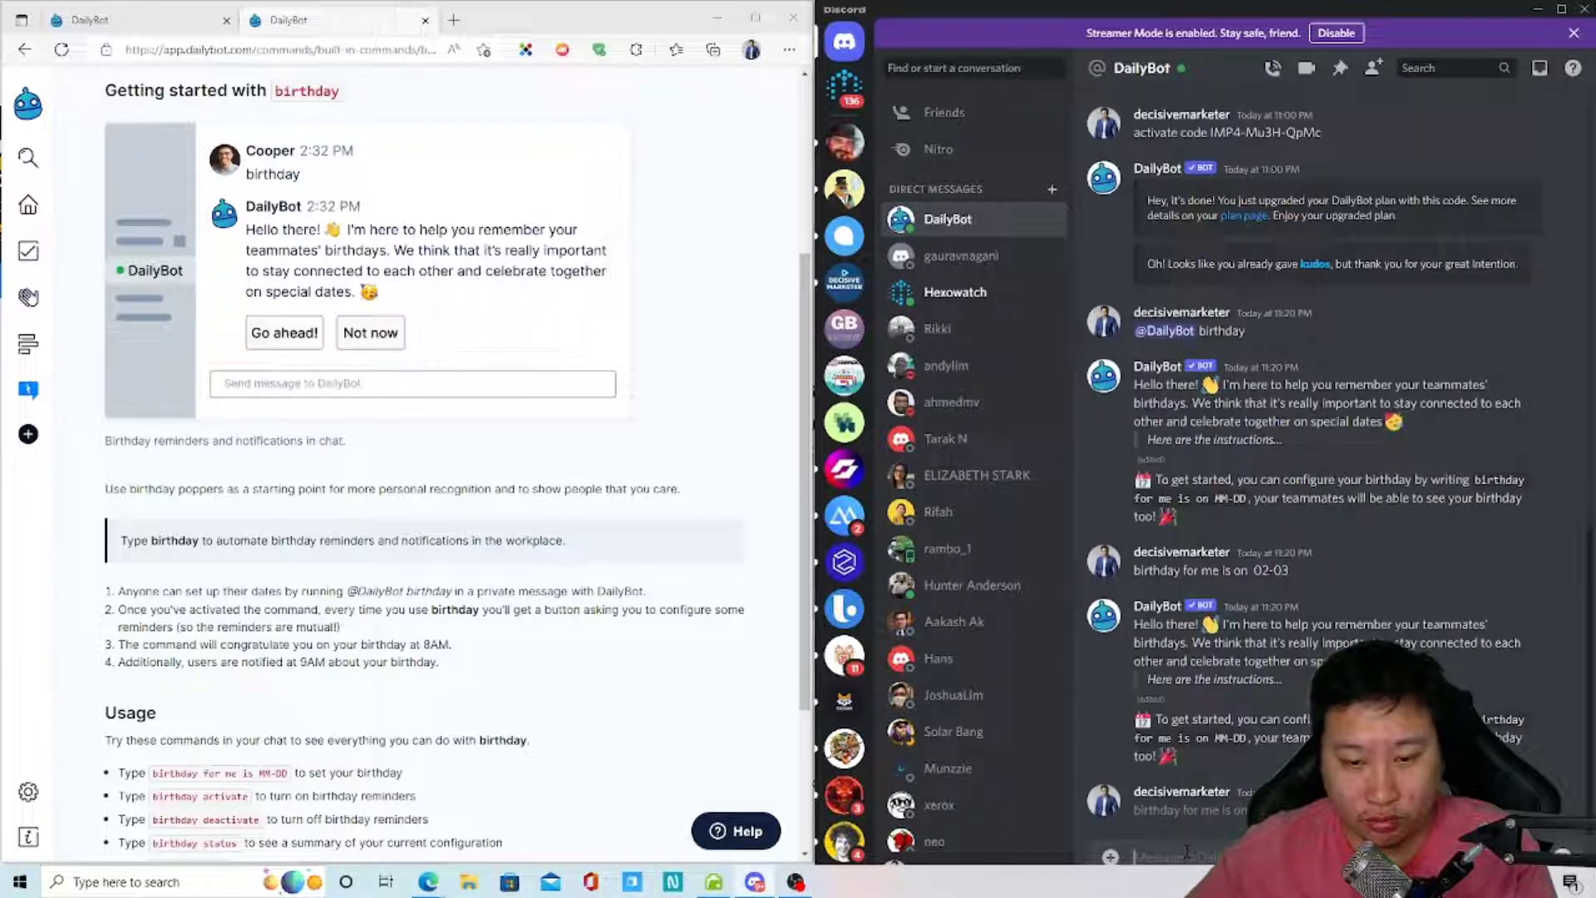
pyautogui.press('Return')
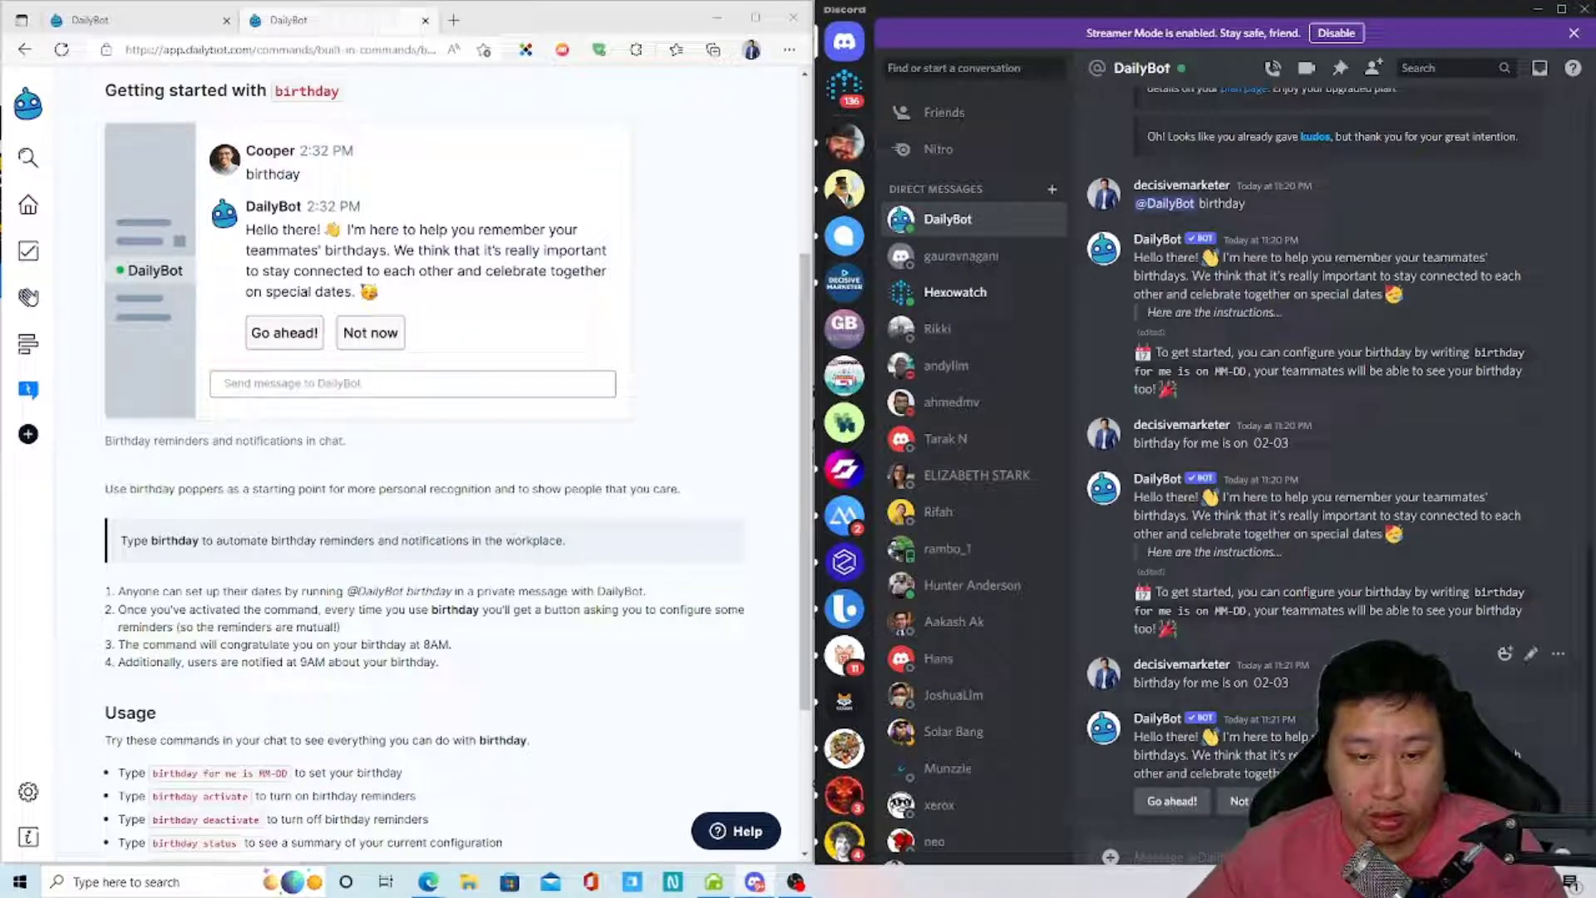
pyautogui.scroll(-3, 379, 786)
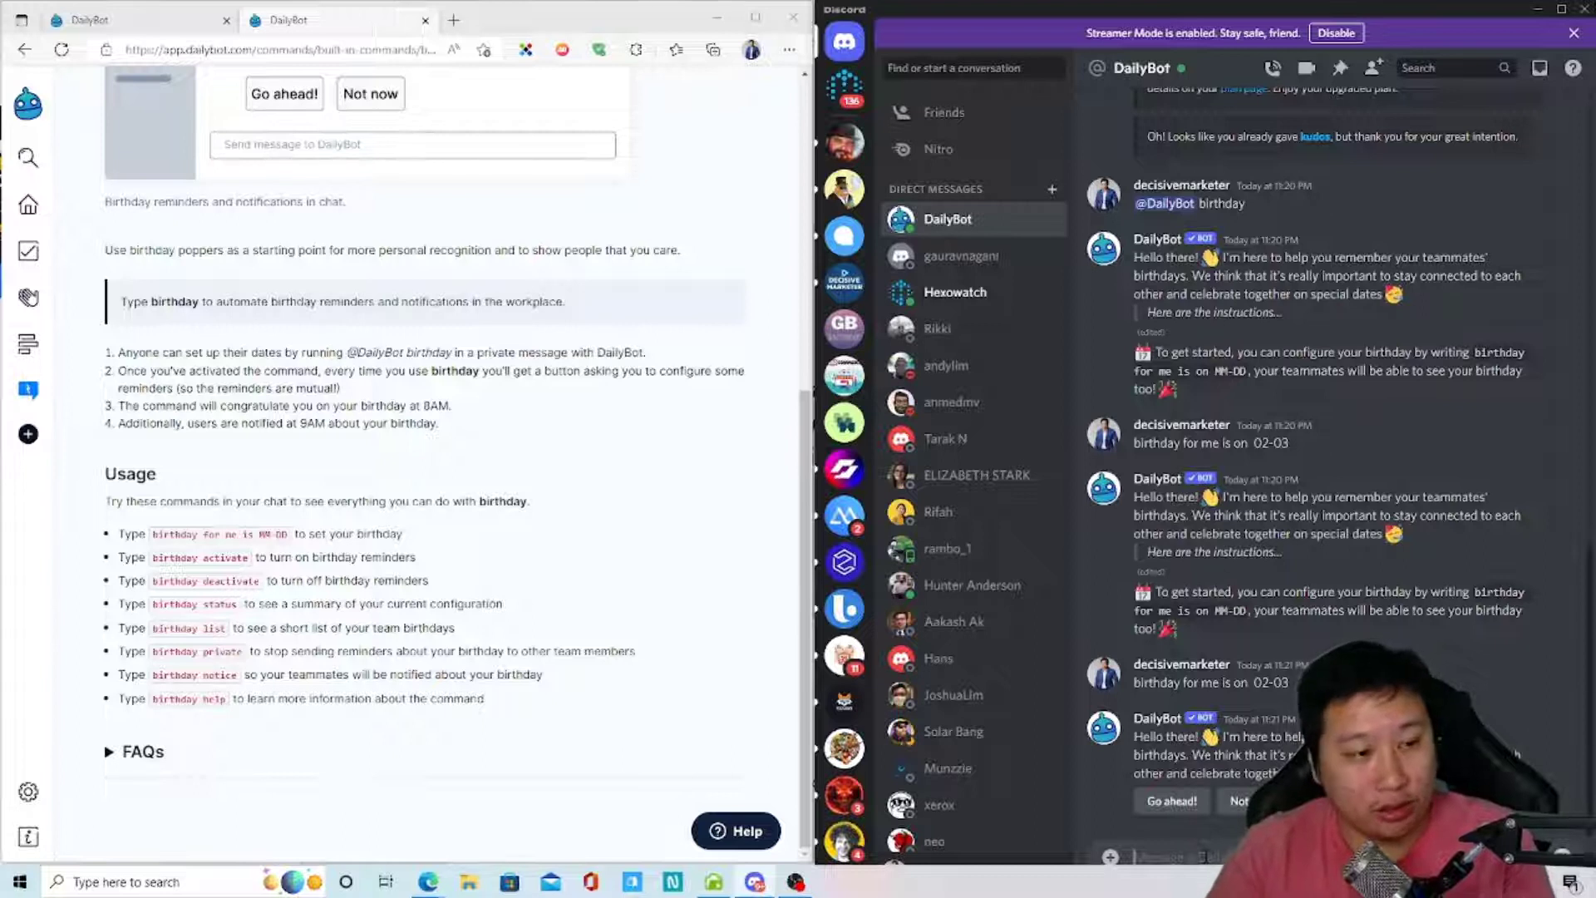
pyautogui.write('@Dai')
pyautogui.press('Tab')
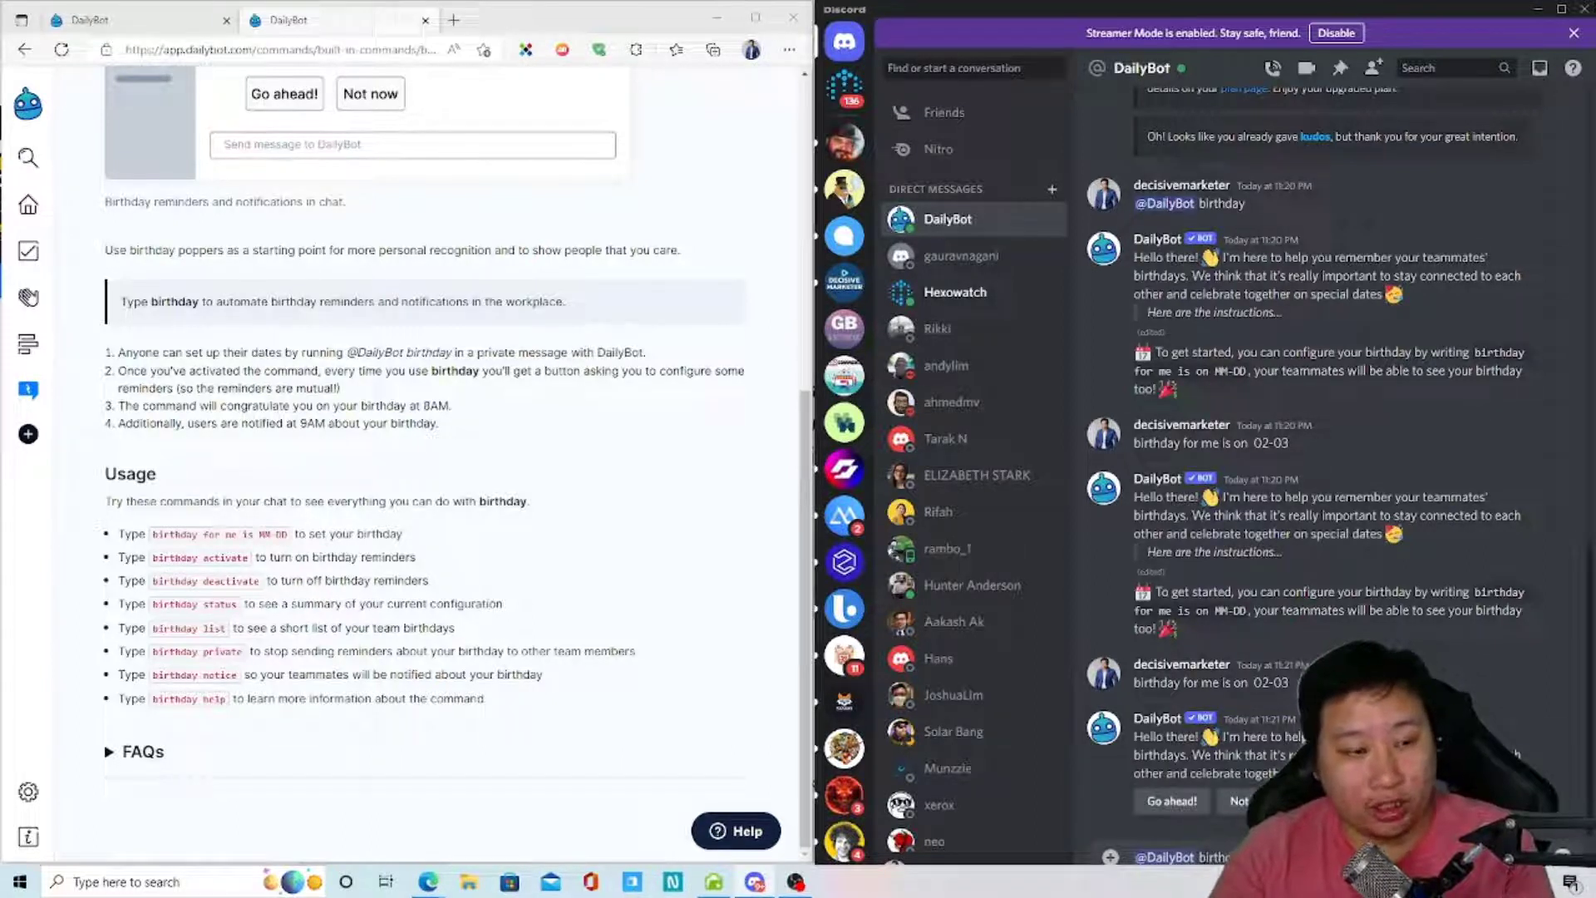
pyautogui.press('Return')
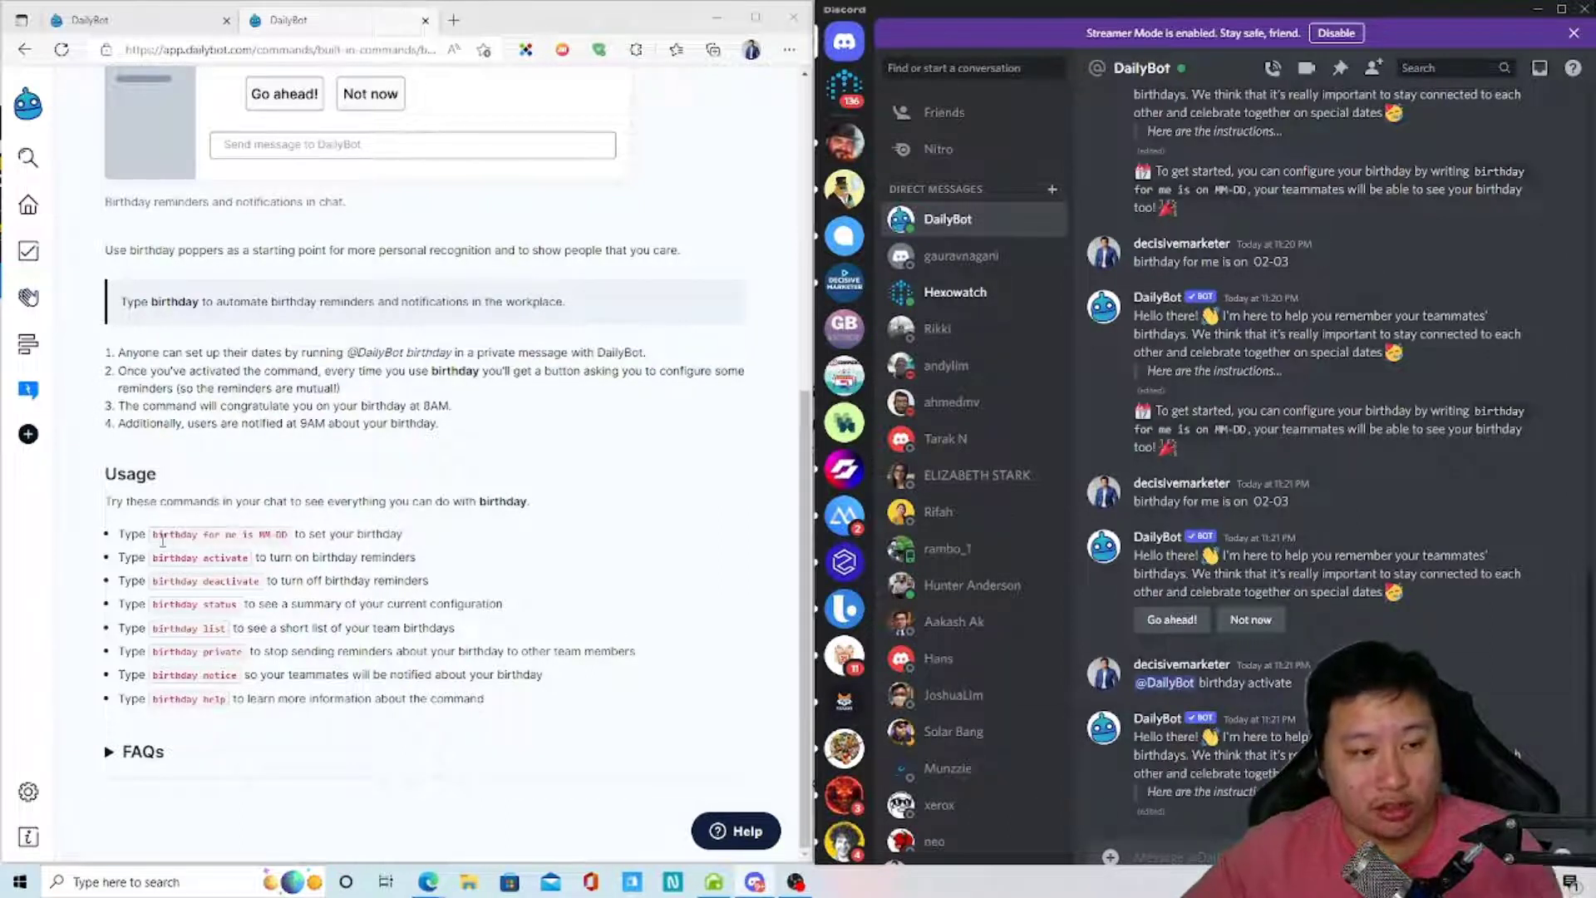
# - Copy the 'birthday for me is MM-DD' example from the docs into the Discord message box
pyautogui.moveTo(153, 537); pyautogui.dragTo(280, 549)
pyautogui.hotkey('ctrl', 'c')
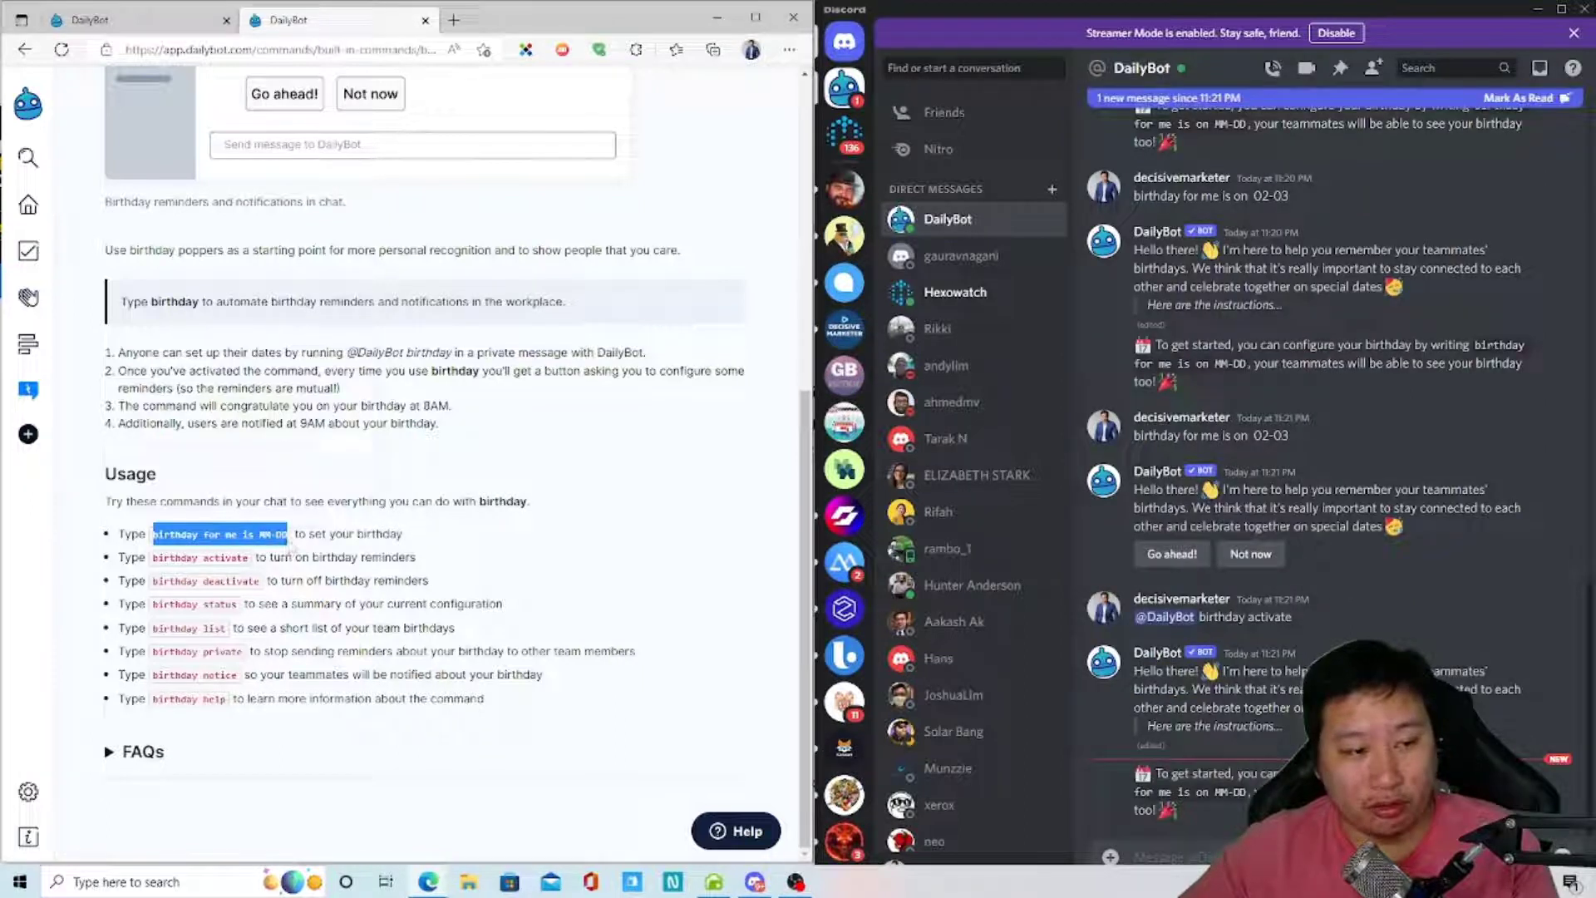
pyautogui.click(1172, 857)
pyautogui.hotkey('ctrl', 'v')
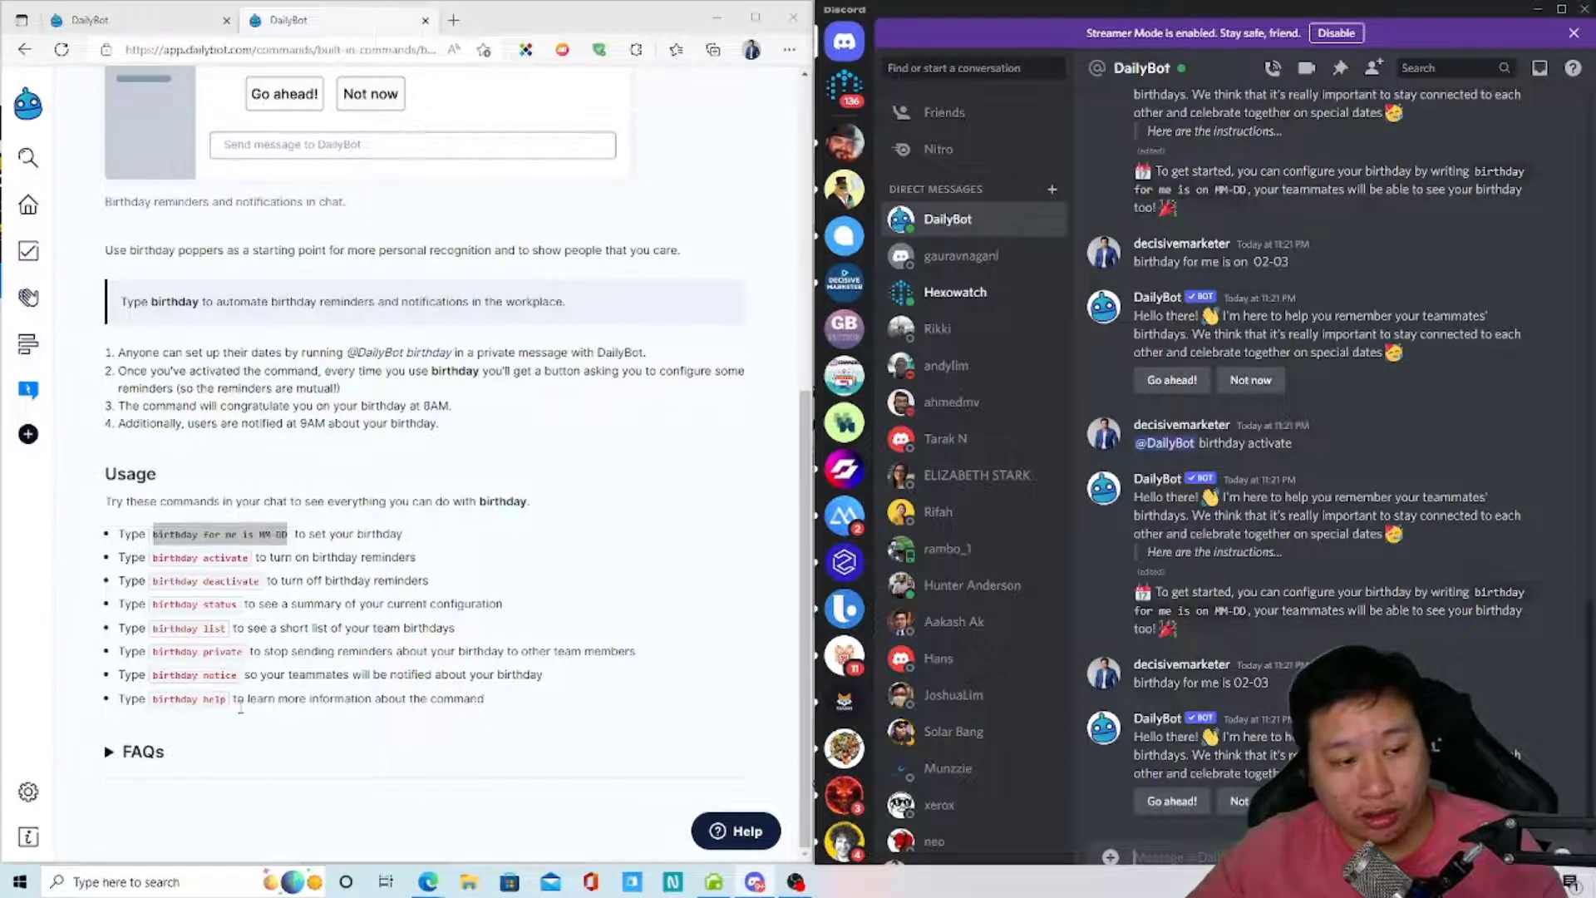
# - Go back to the built-in commands list and open the countdown command's documentation
pyautogui.scroll(6, 240, 708)
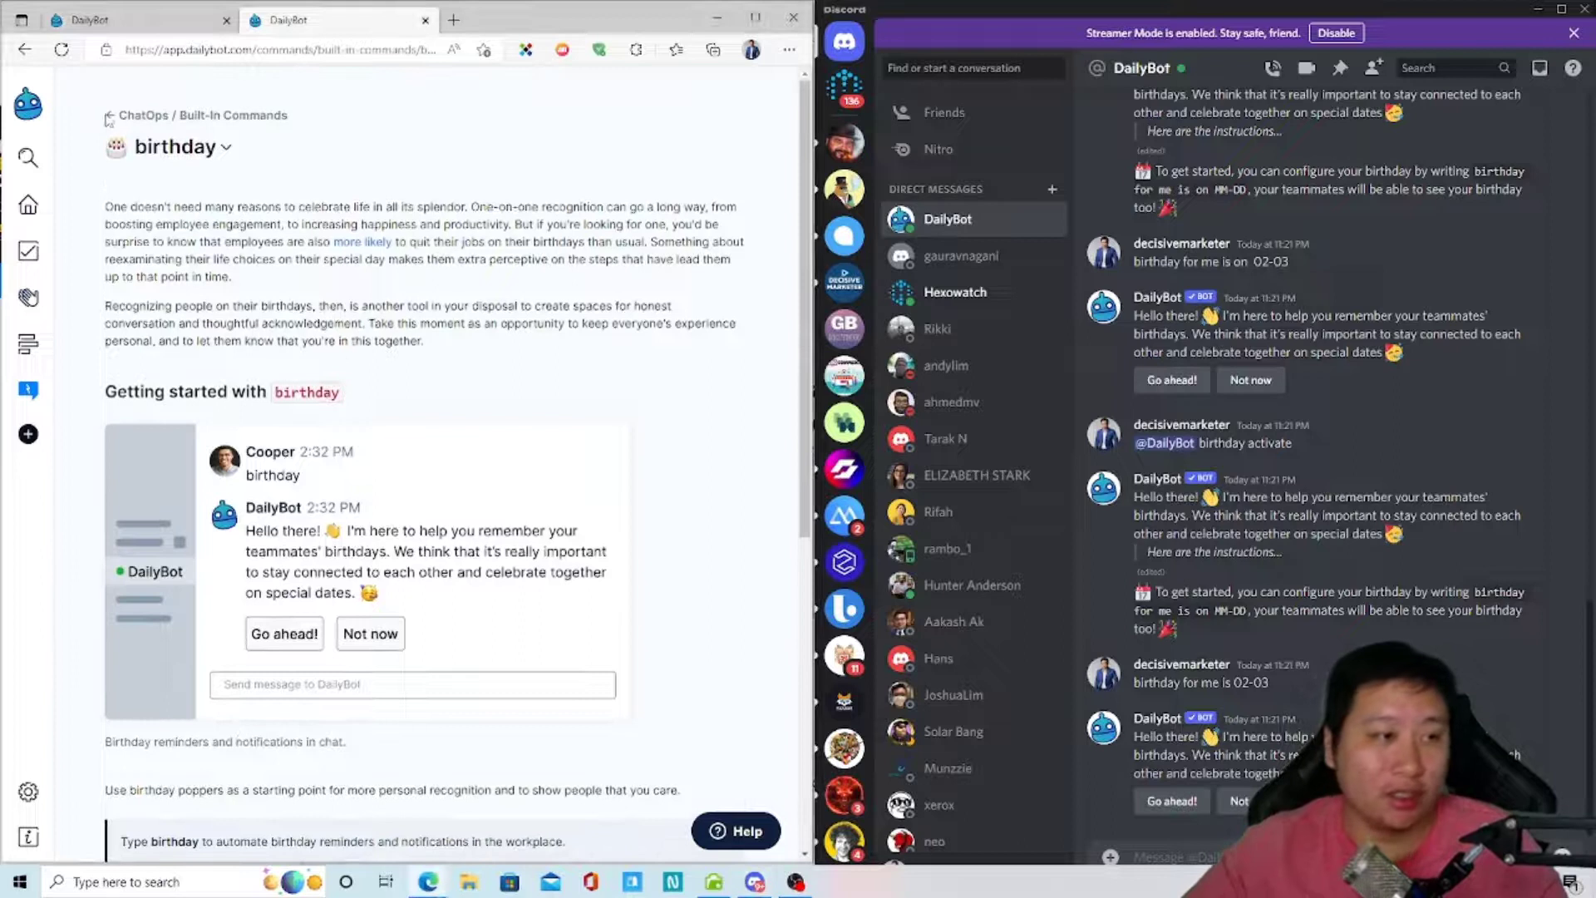
pyautogui.click(115, 115)
pyautogui.scroll(-3, 300, 306)
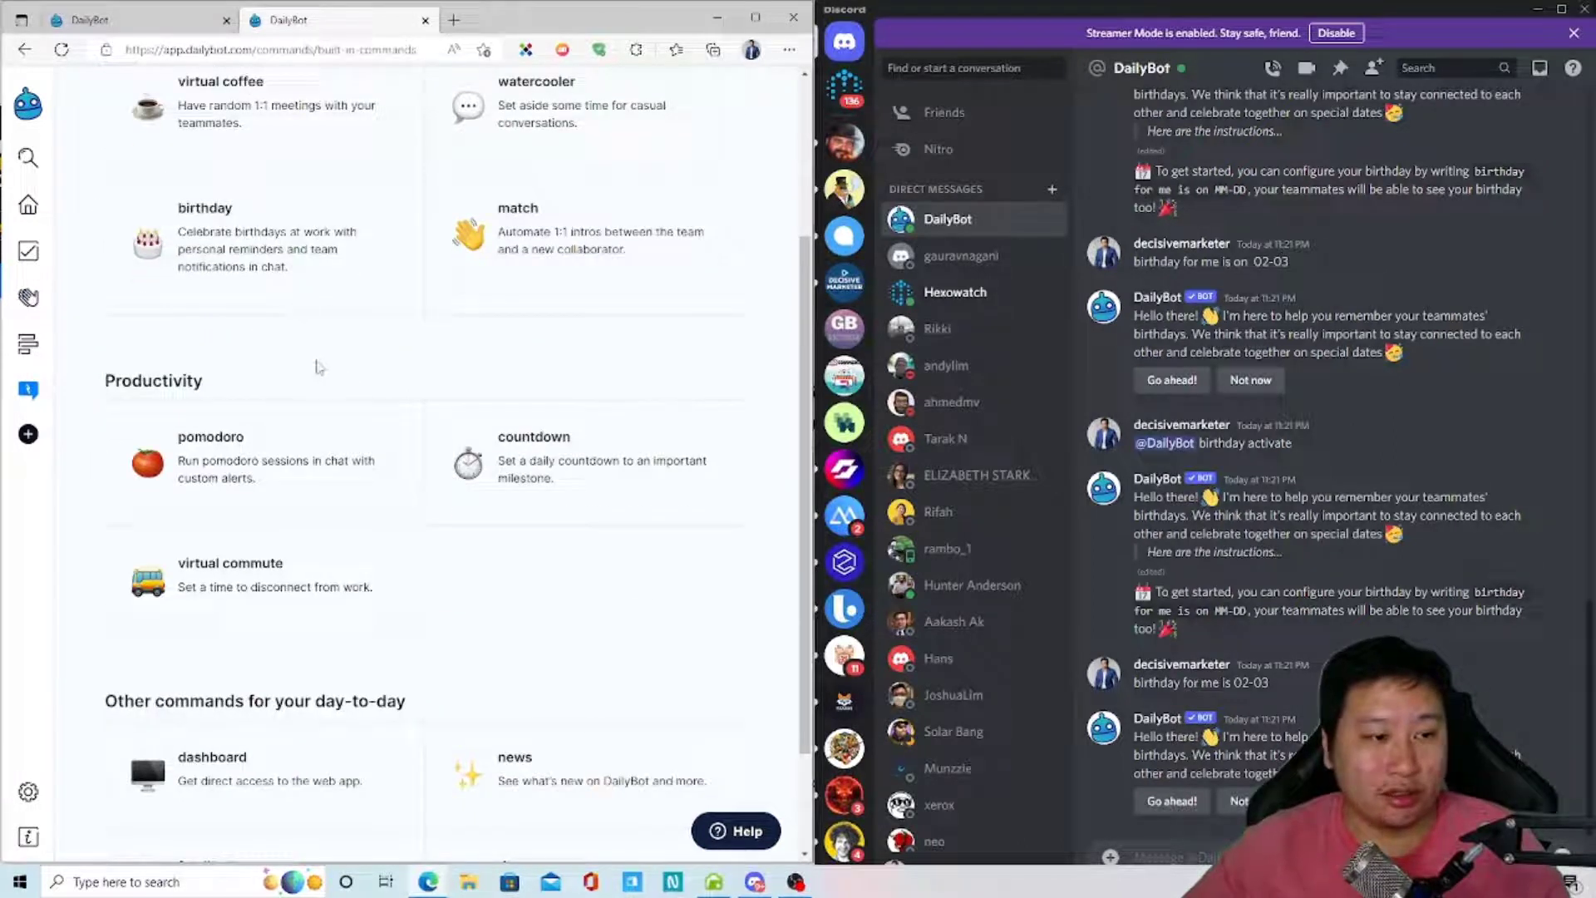
pyautogui.scroll(1, 459, 736)
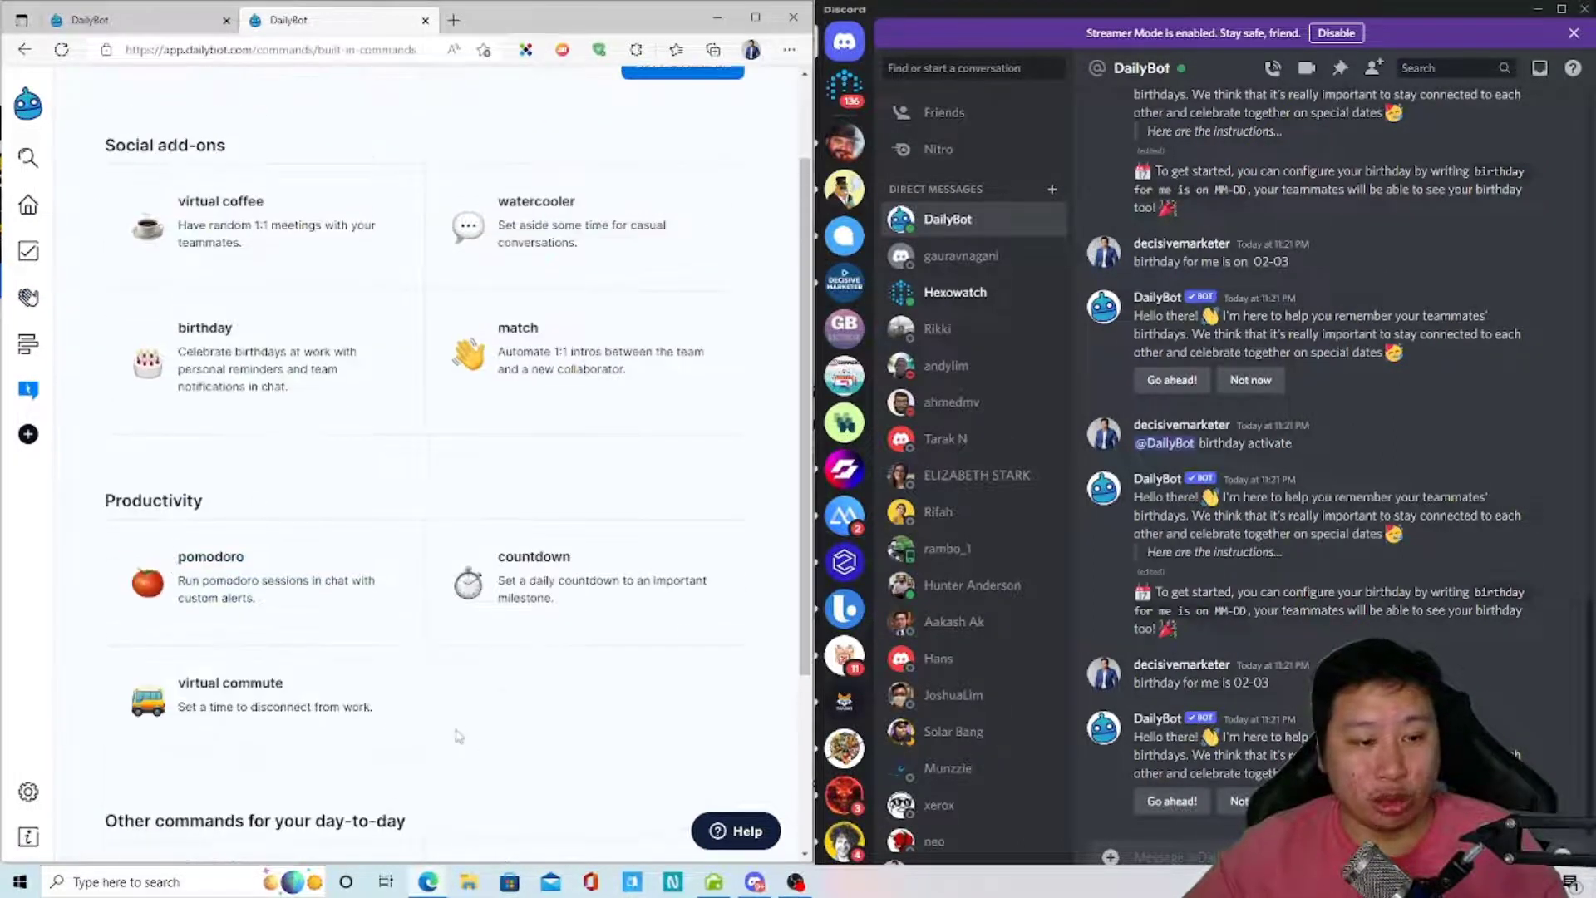
pyautogui.scroll(-2, 519, 635)
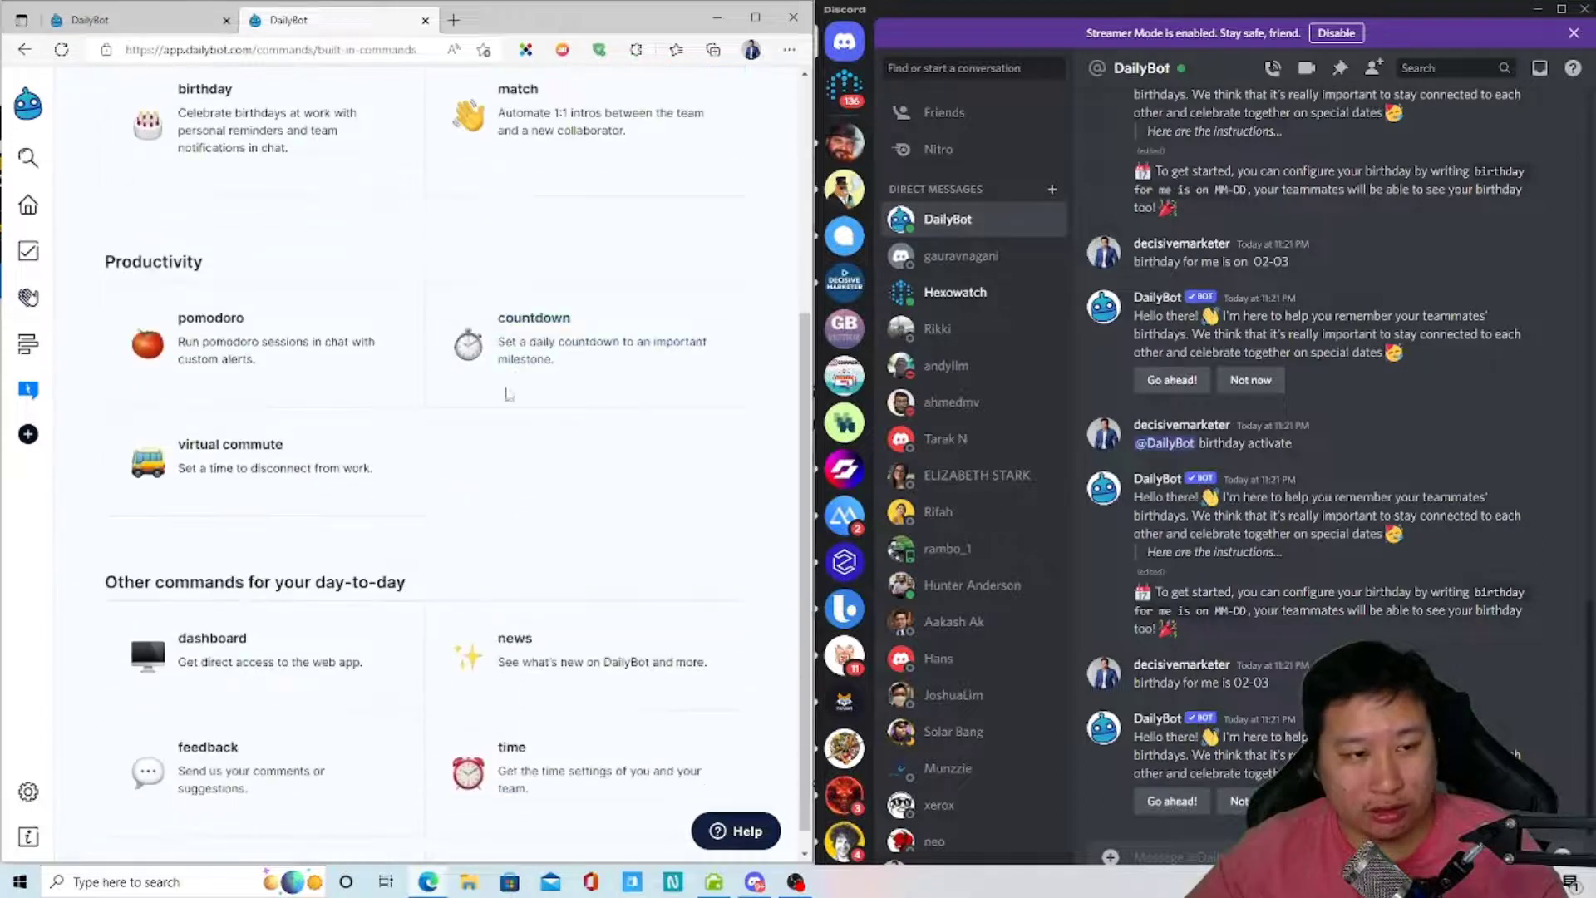
pyautogui.click(569, 353)
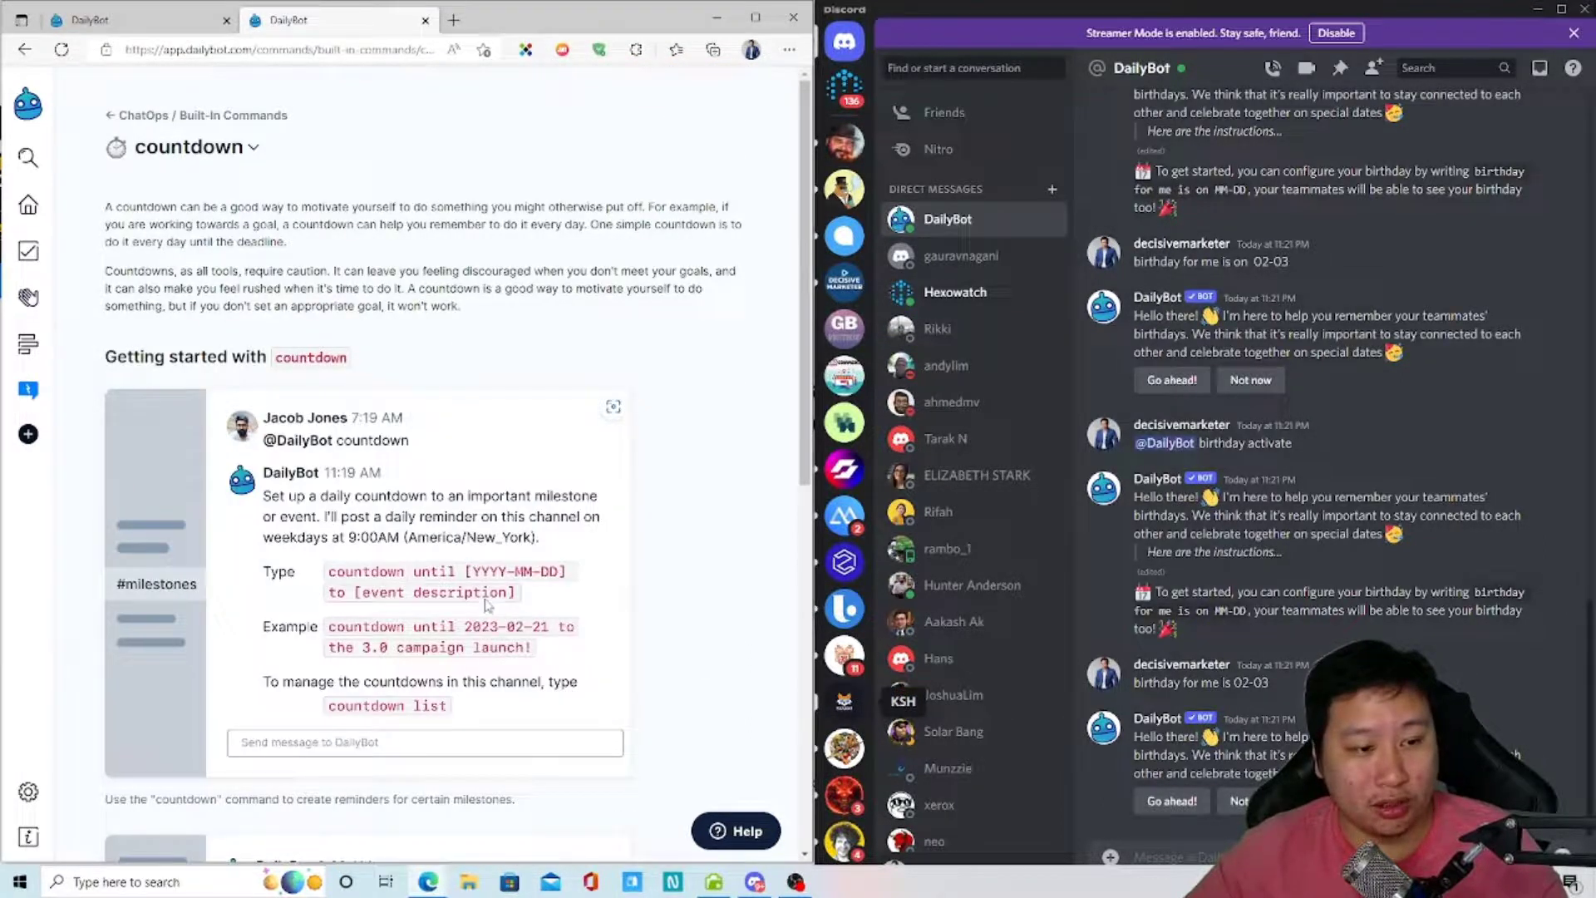
# - Review the countdown Usage section, then switch Discord to the server's generalchat channel
pyautogui.scroll(-4, 488, 604)
pyautogui.scroll(4, 482, 600)
pyautogui.scroll(-7, 470, 595)
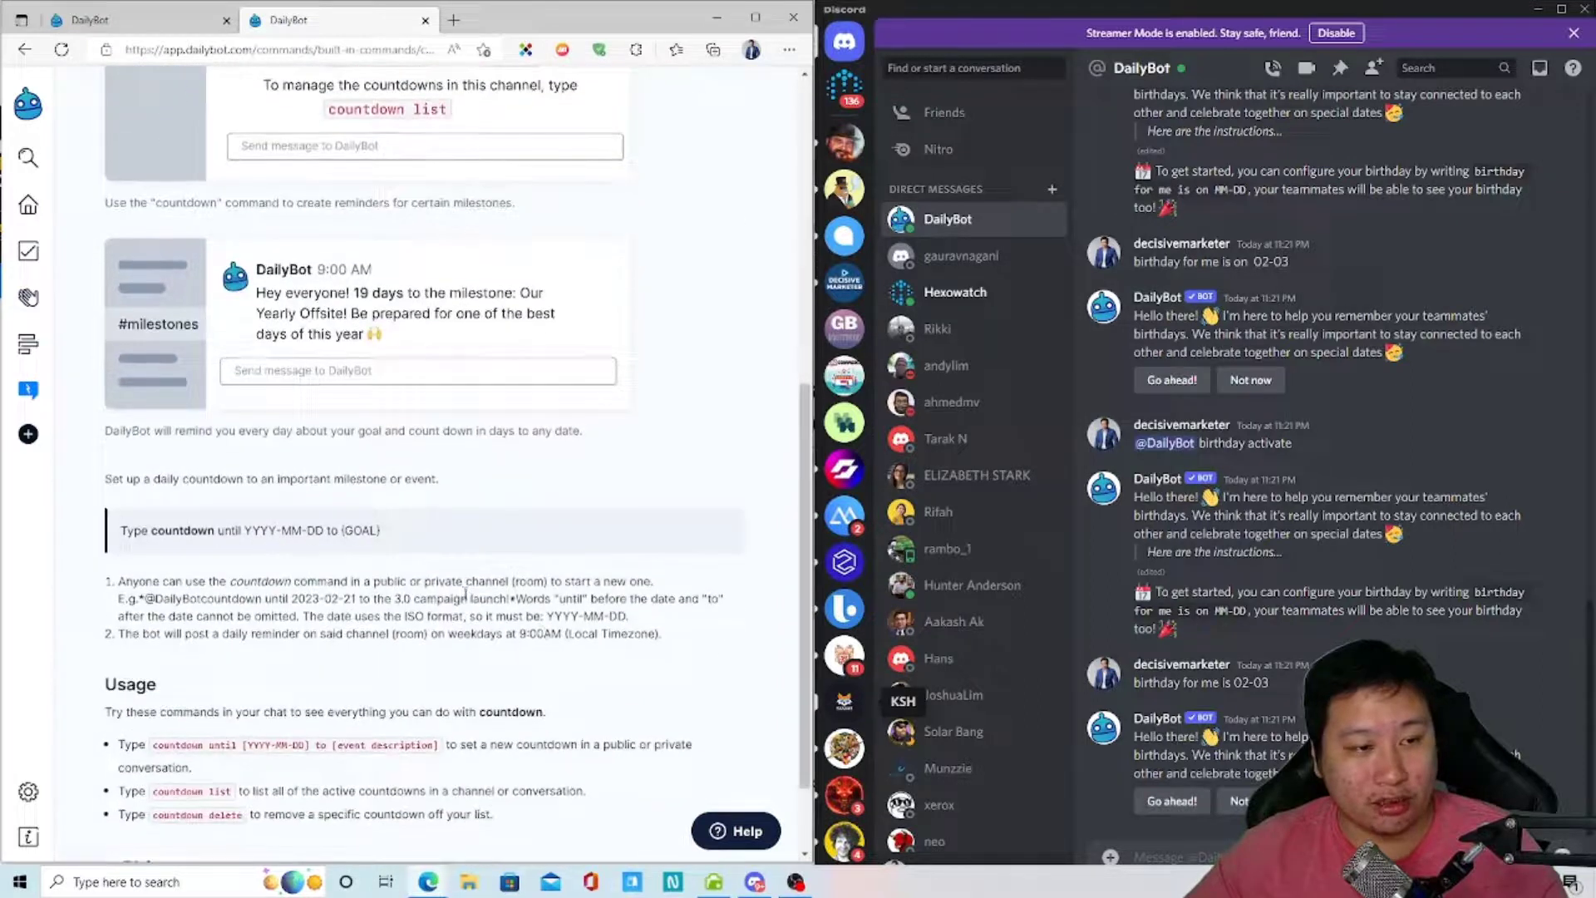
pyautogui.click(1163, 847)
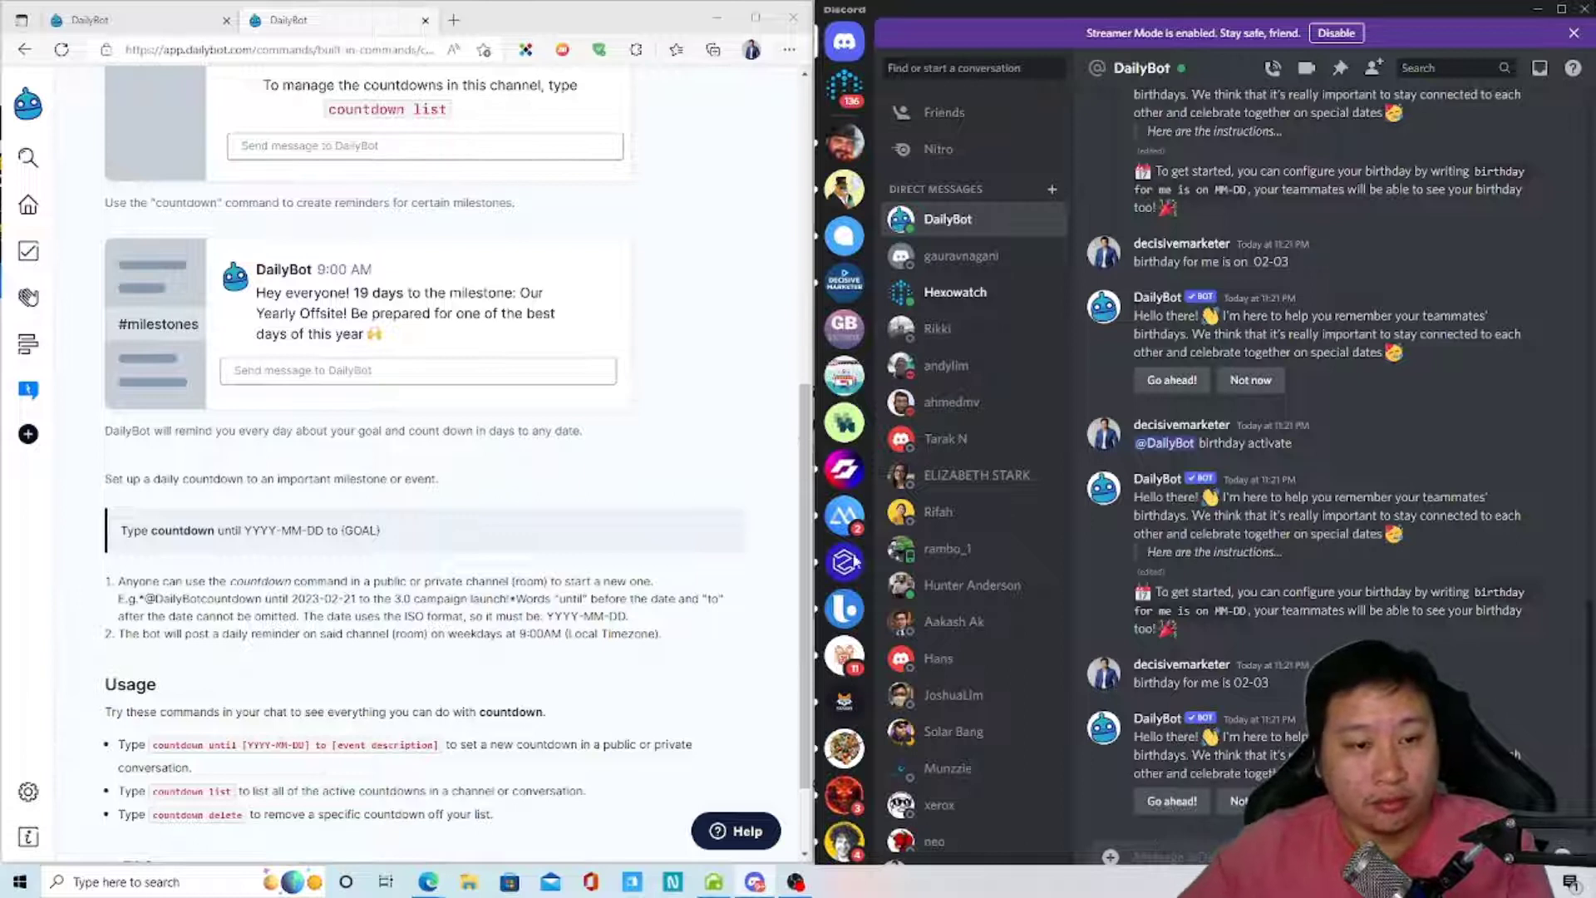
pyautogui.click(844, 287)
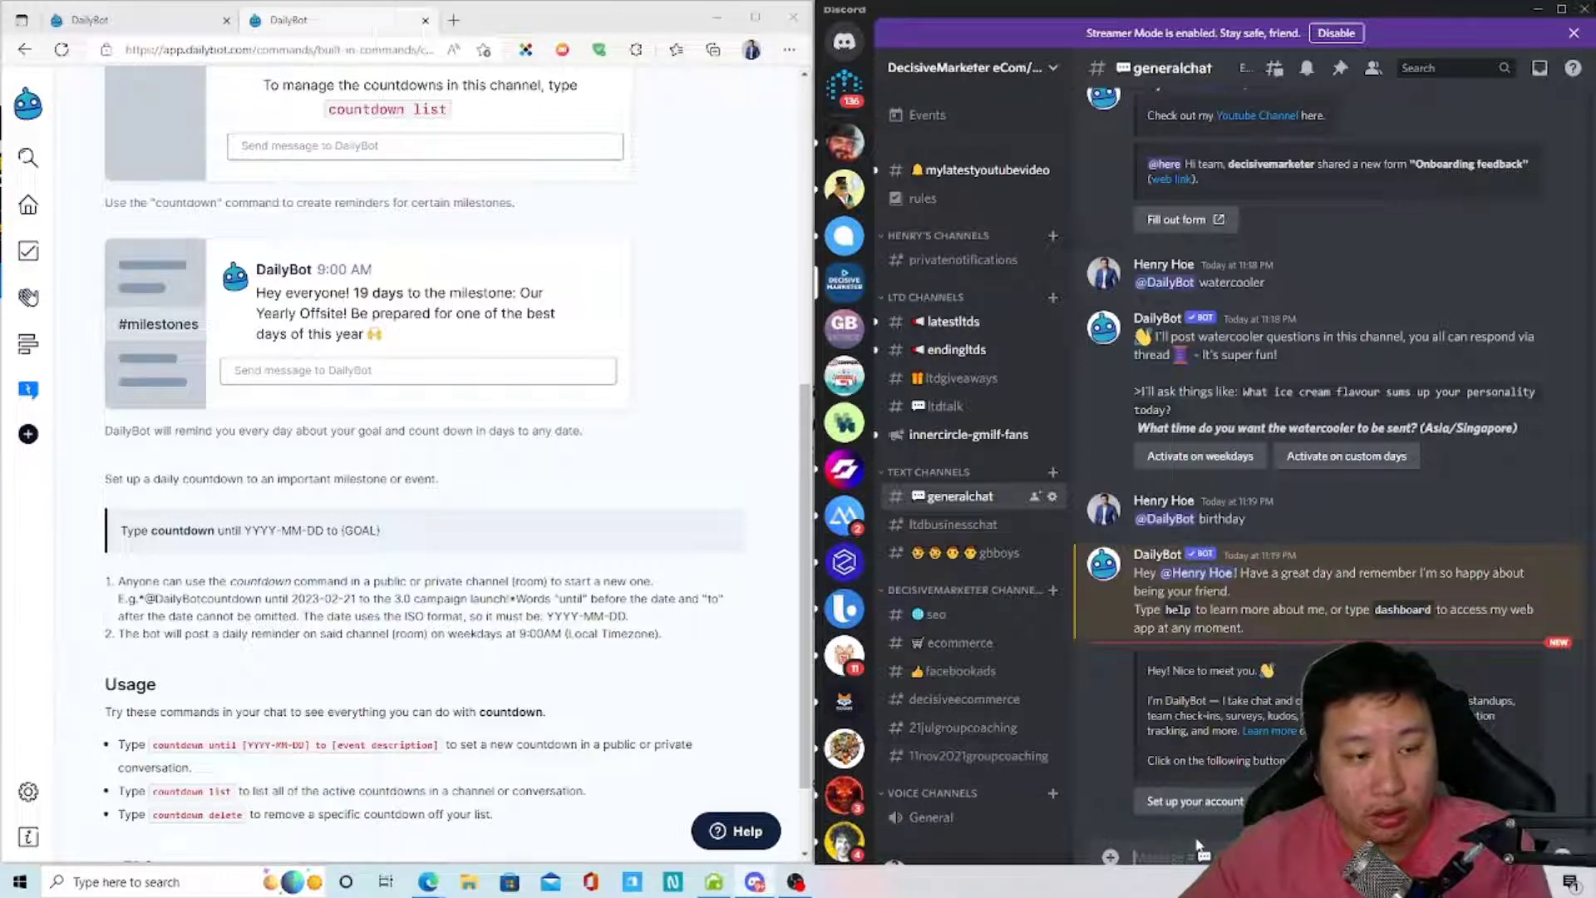
pyautogui.write('@daily')
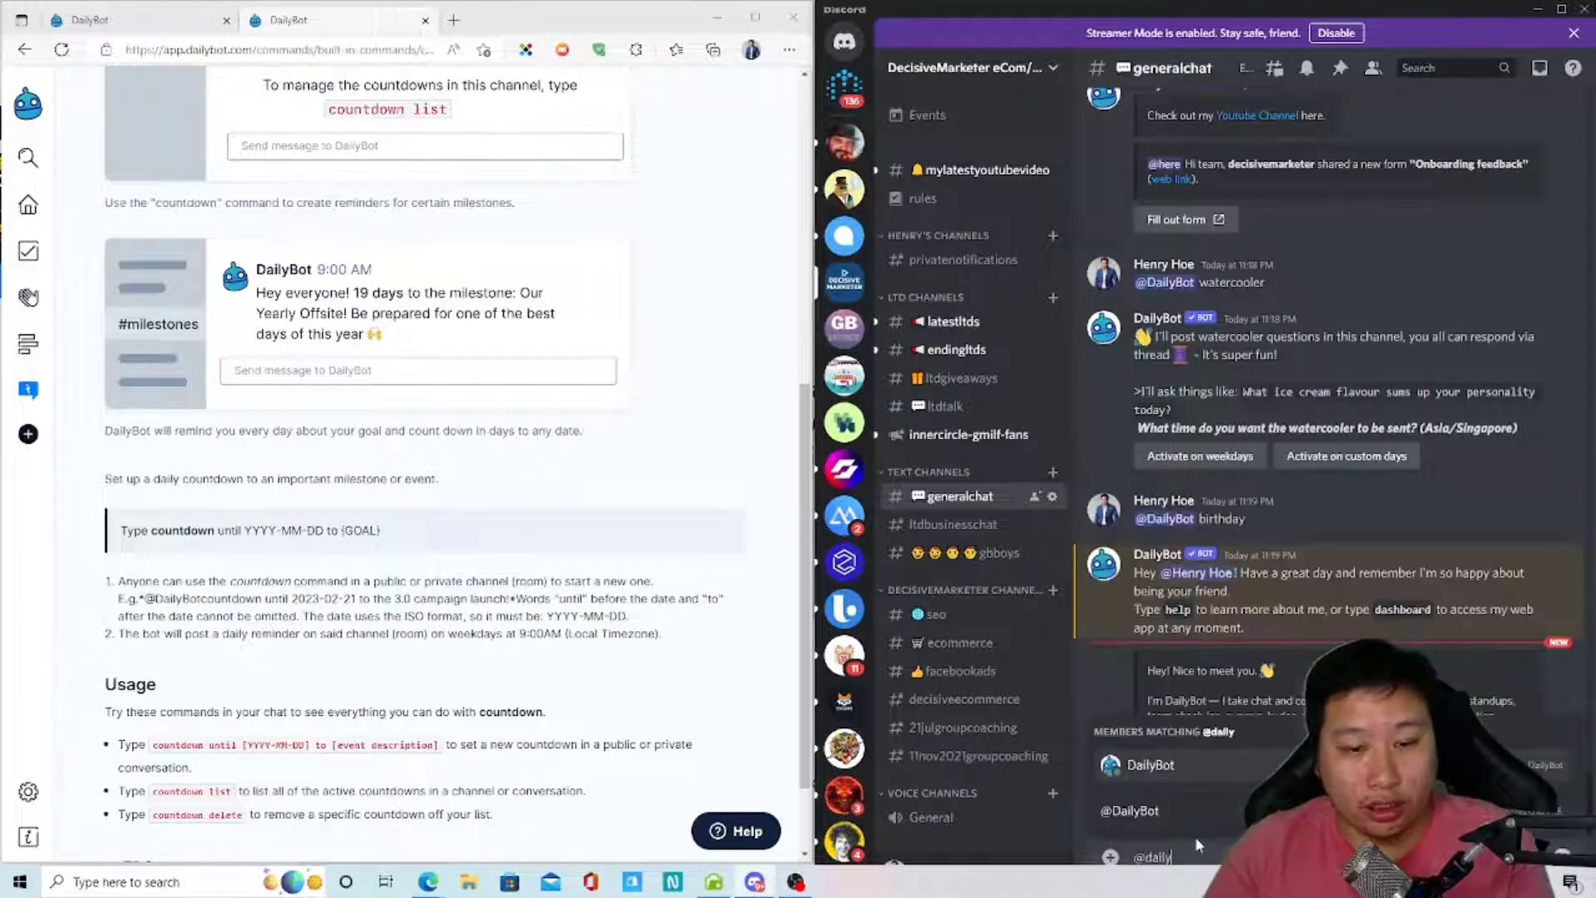
pyautogui.press('Tab')
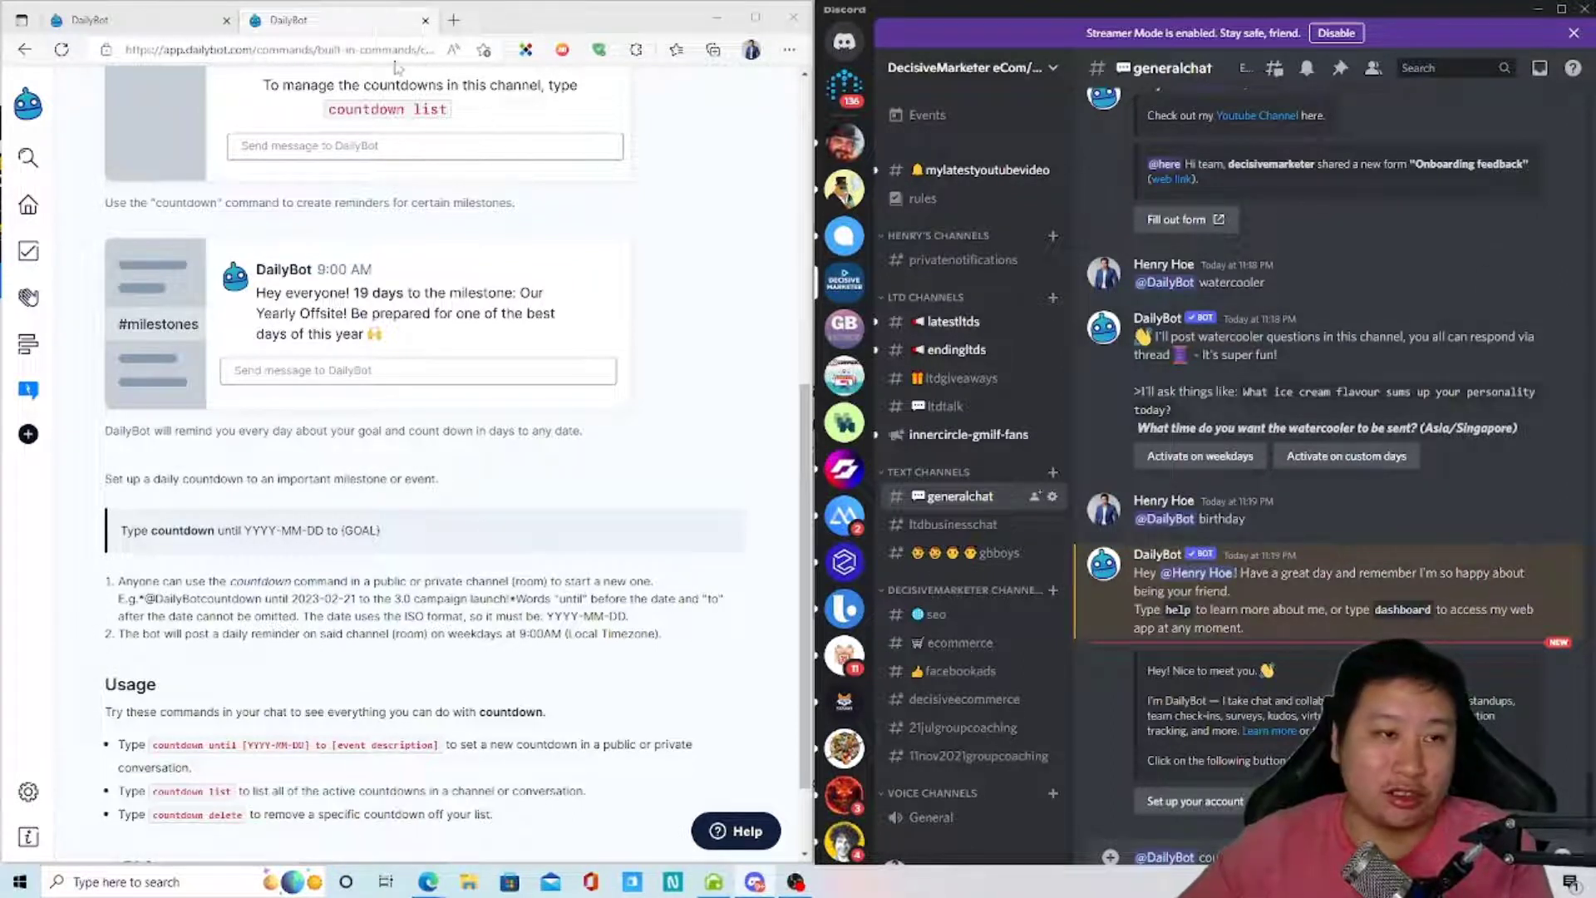
pyautogui.click(454, 20)
pyautogui.write('black f')
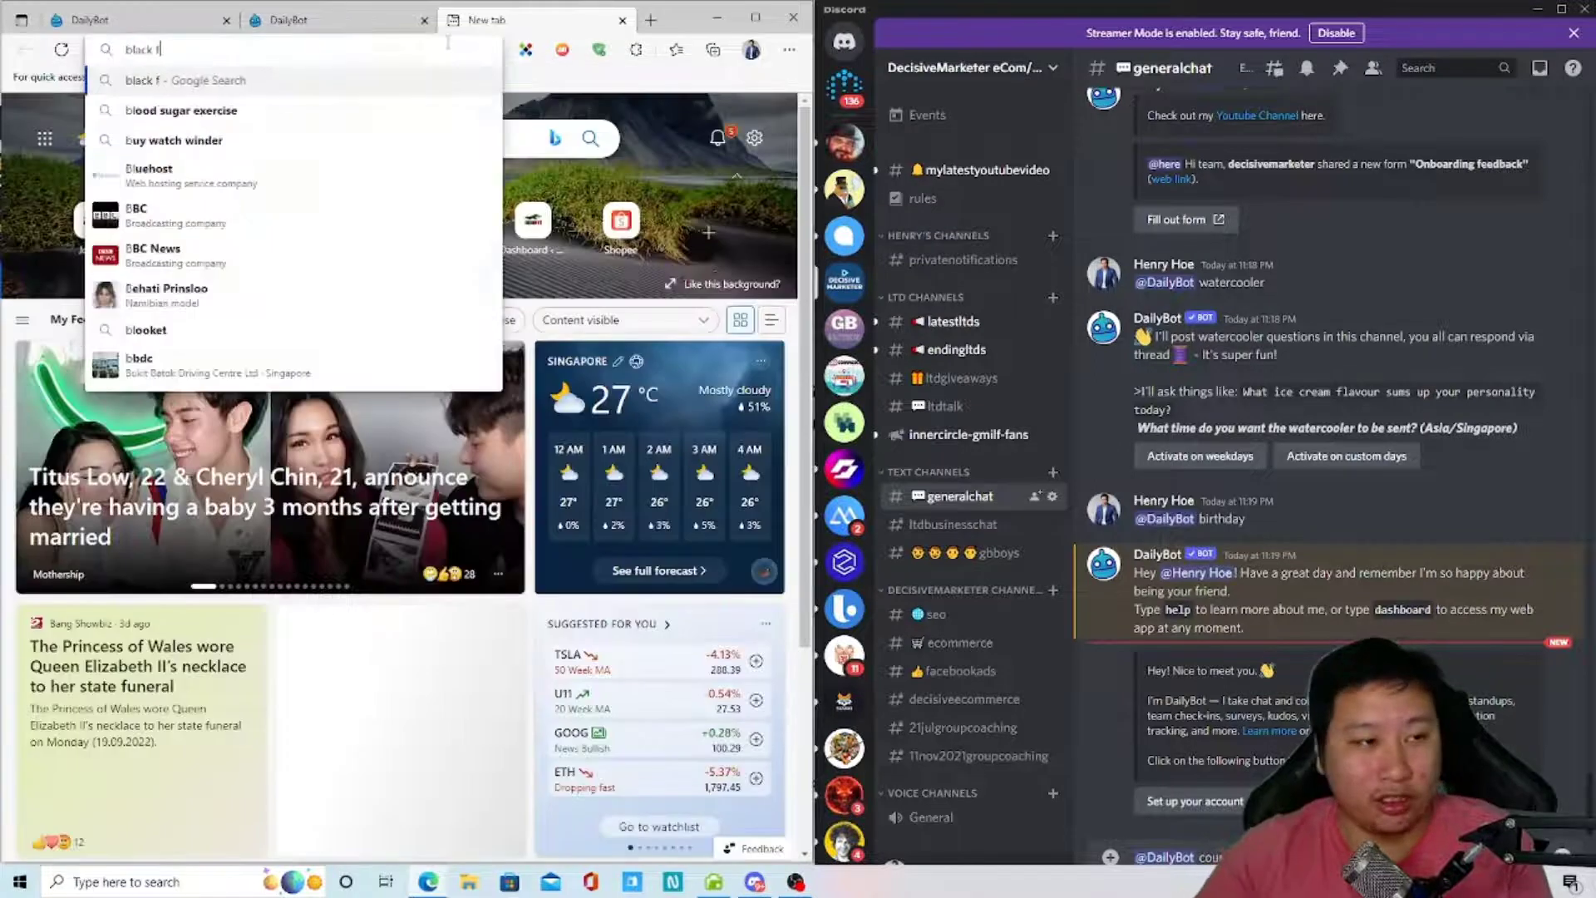
pyautogui.write('riday 2022')
pyautogui.press('Return')
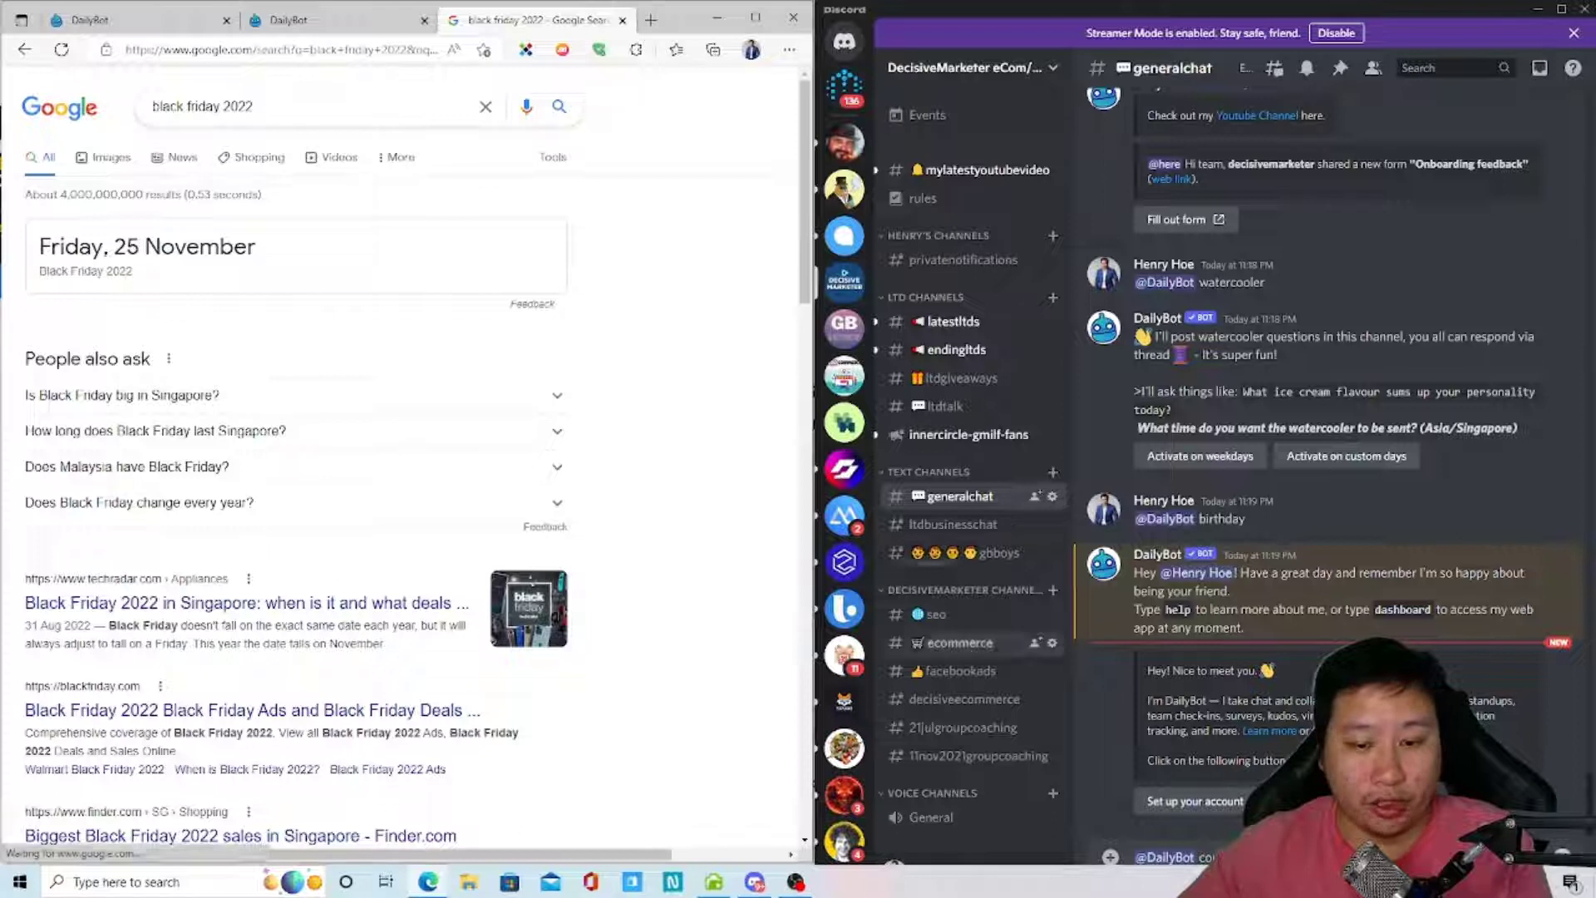
# - Confirm Black Friday 2022 is Friday, 25 November, ending on the countdown documentation tab
pyautogui.click(133, 21)
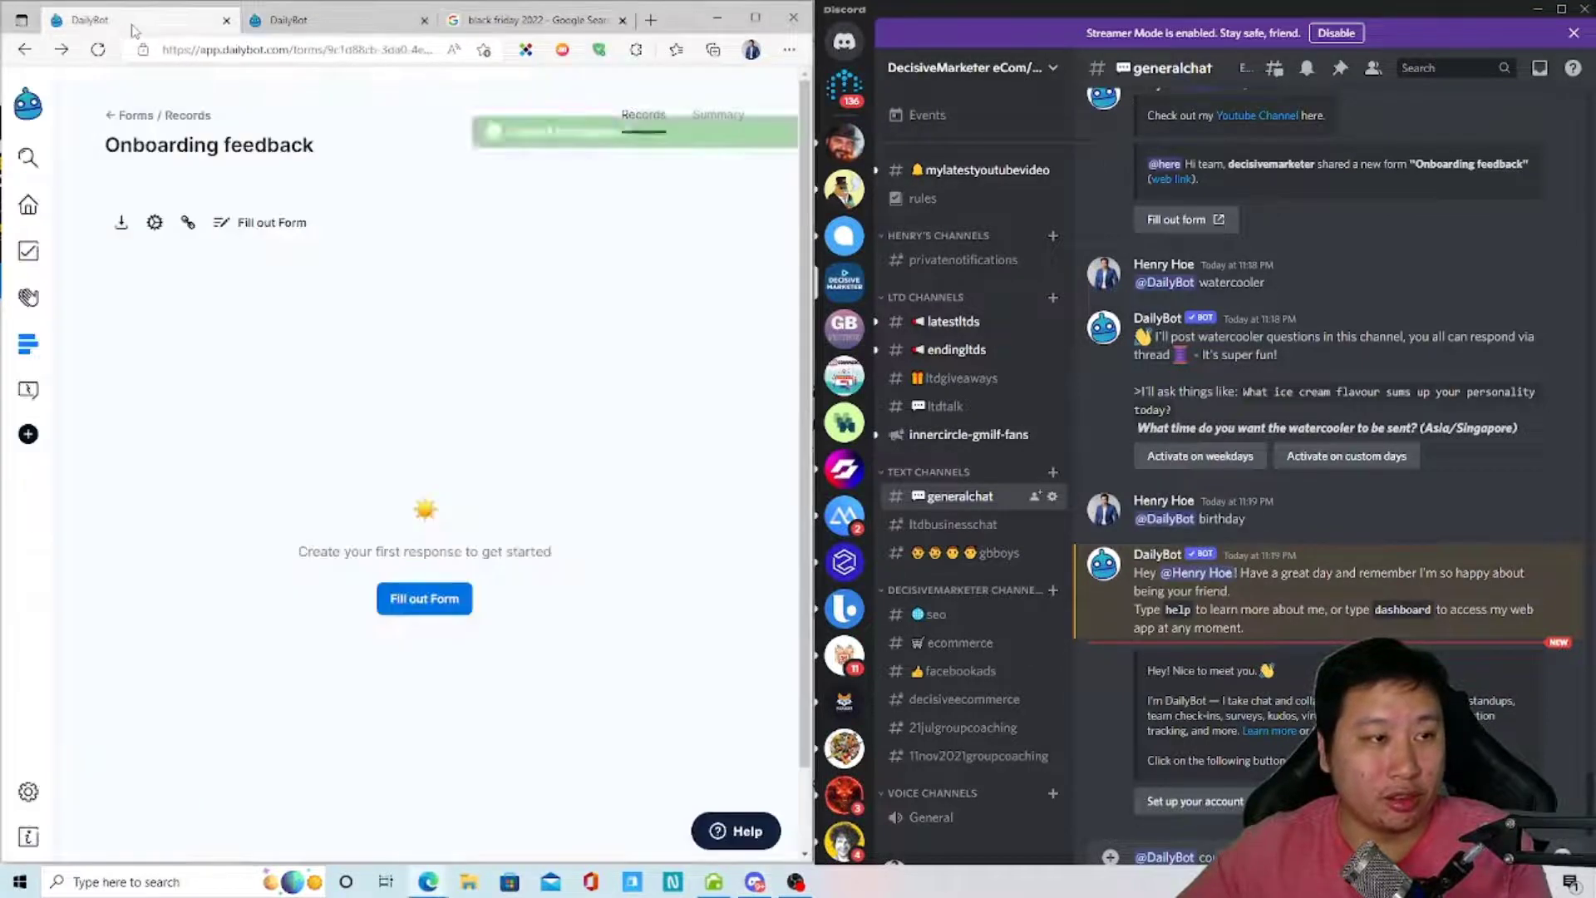
pyautogui.click(264, 30)
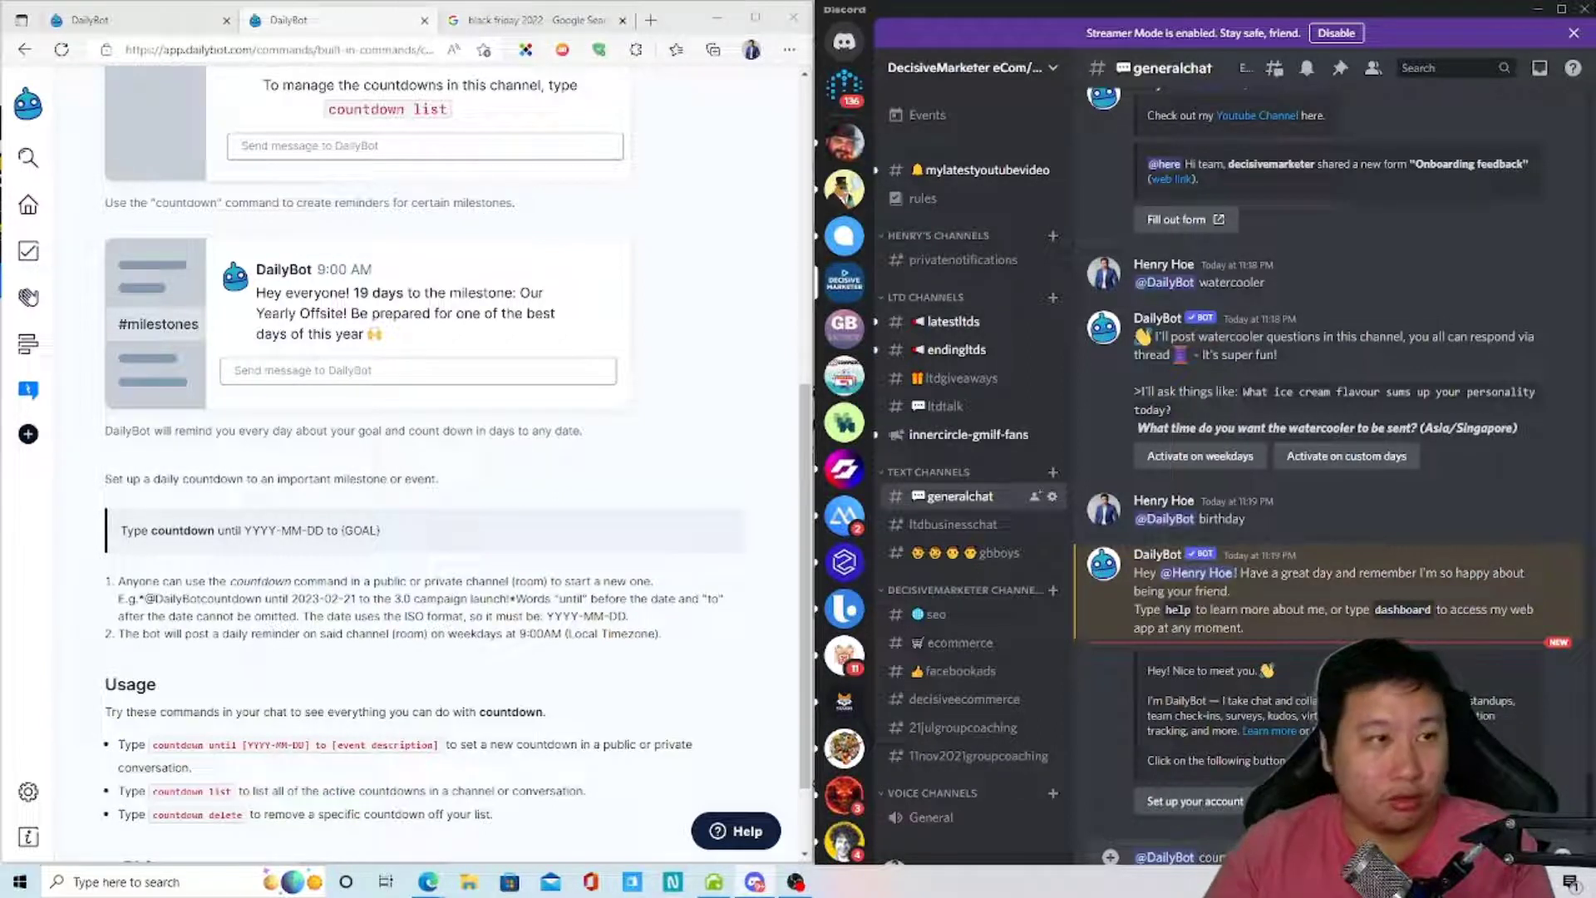
pyautogui.click(491, 19)
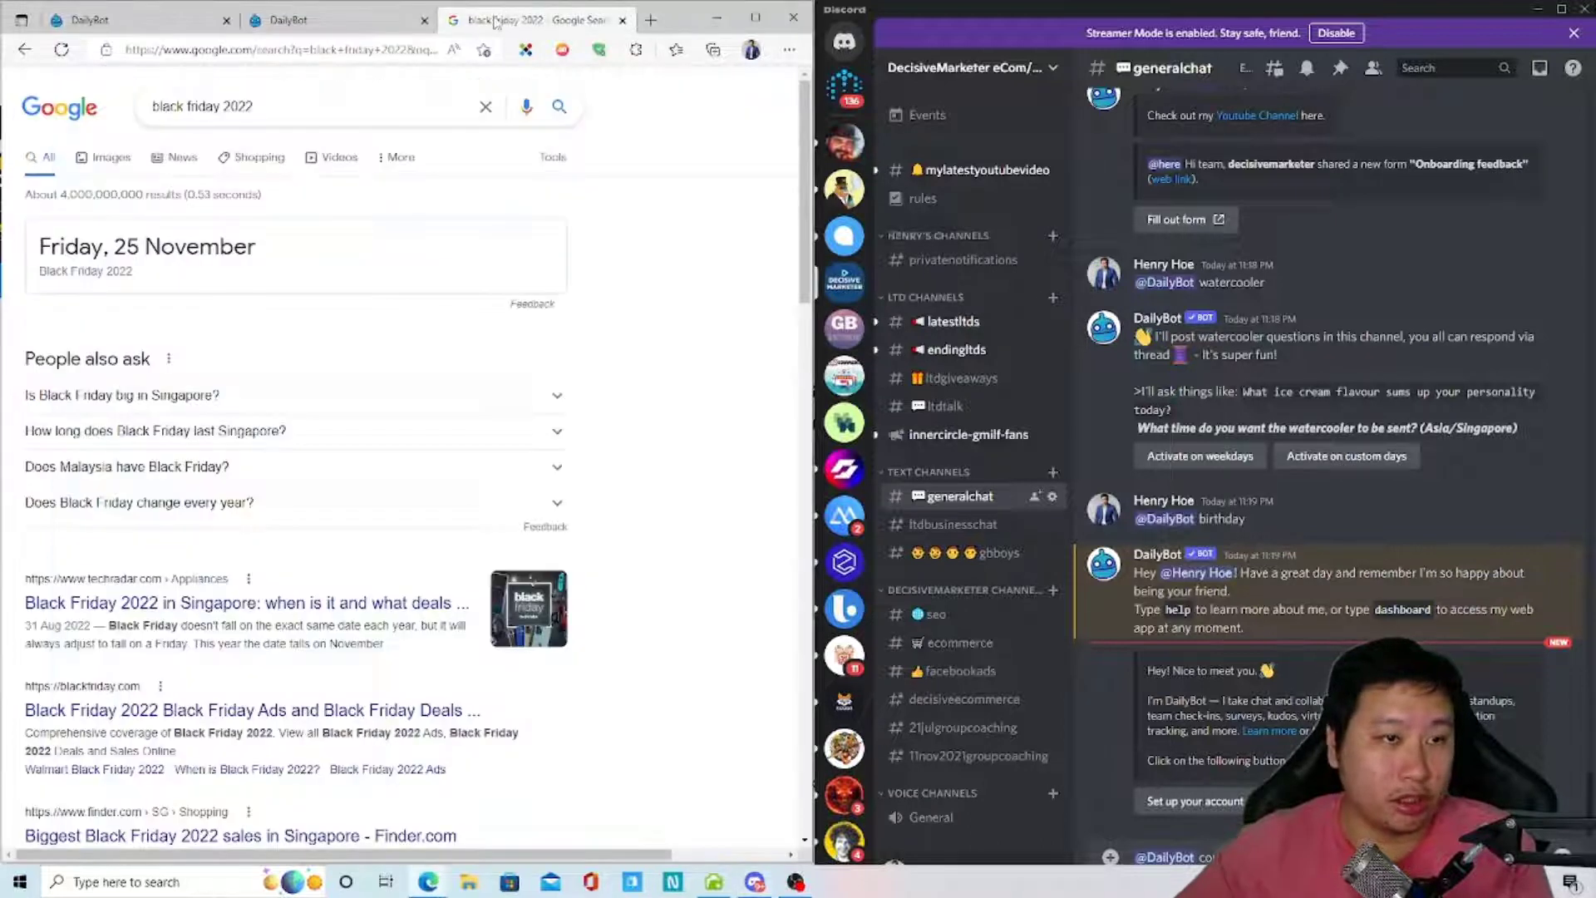
pyautogui.click(338, 18)
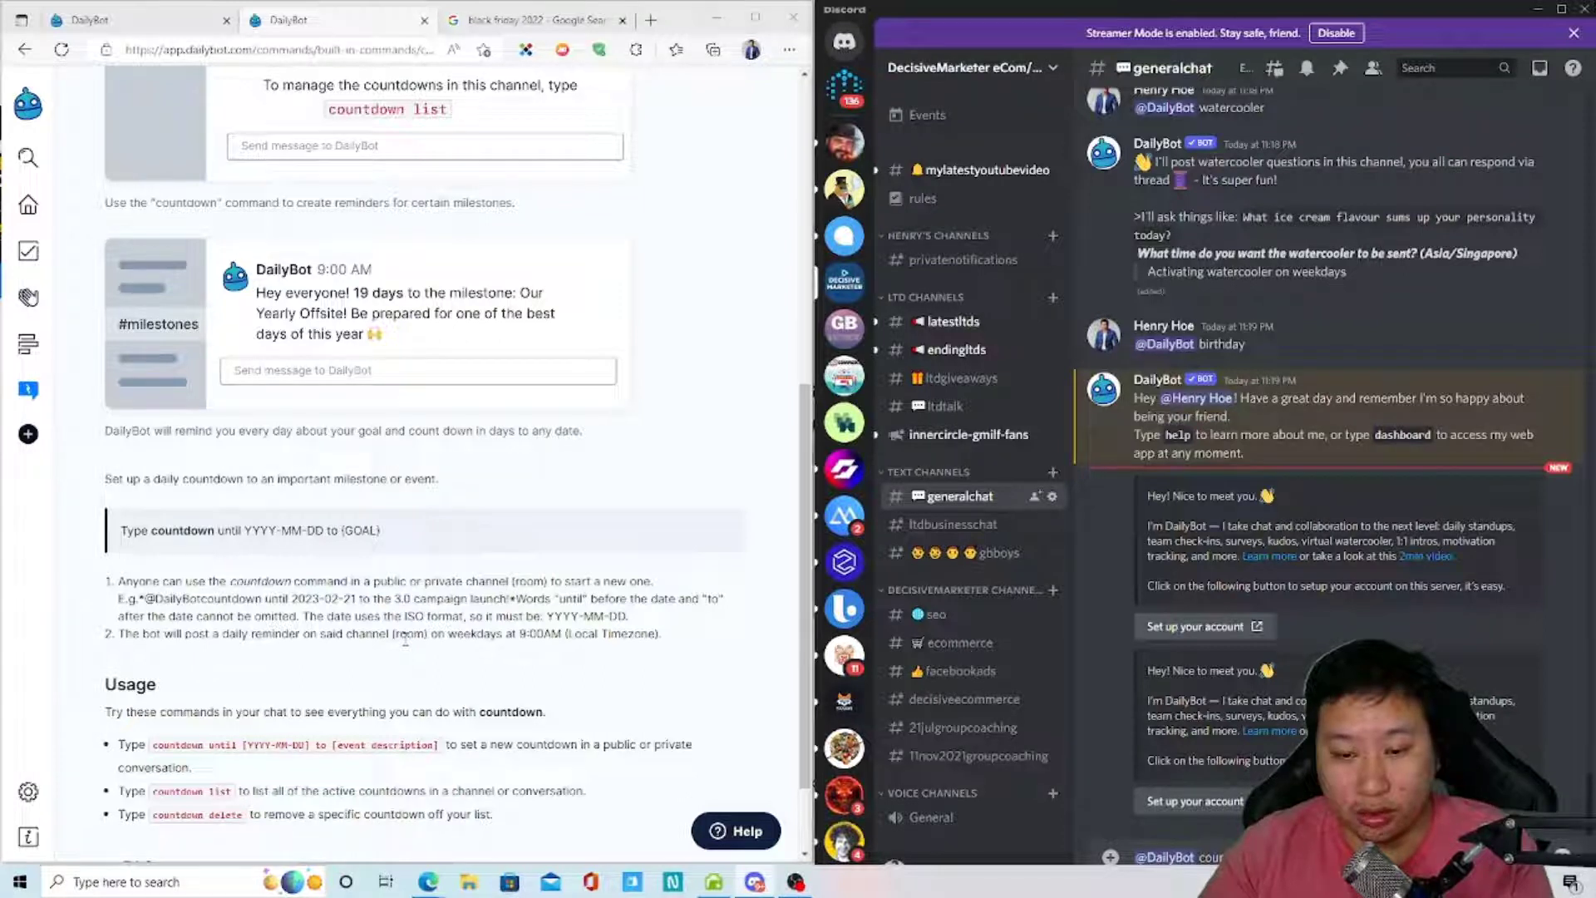
pyautogui.press('Return')
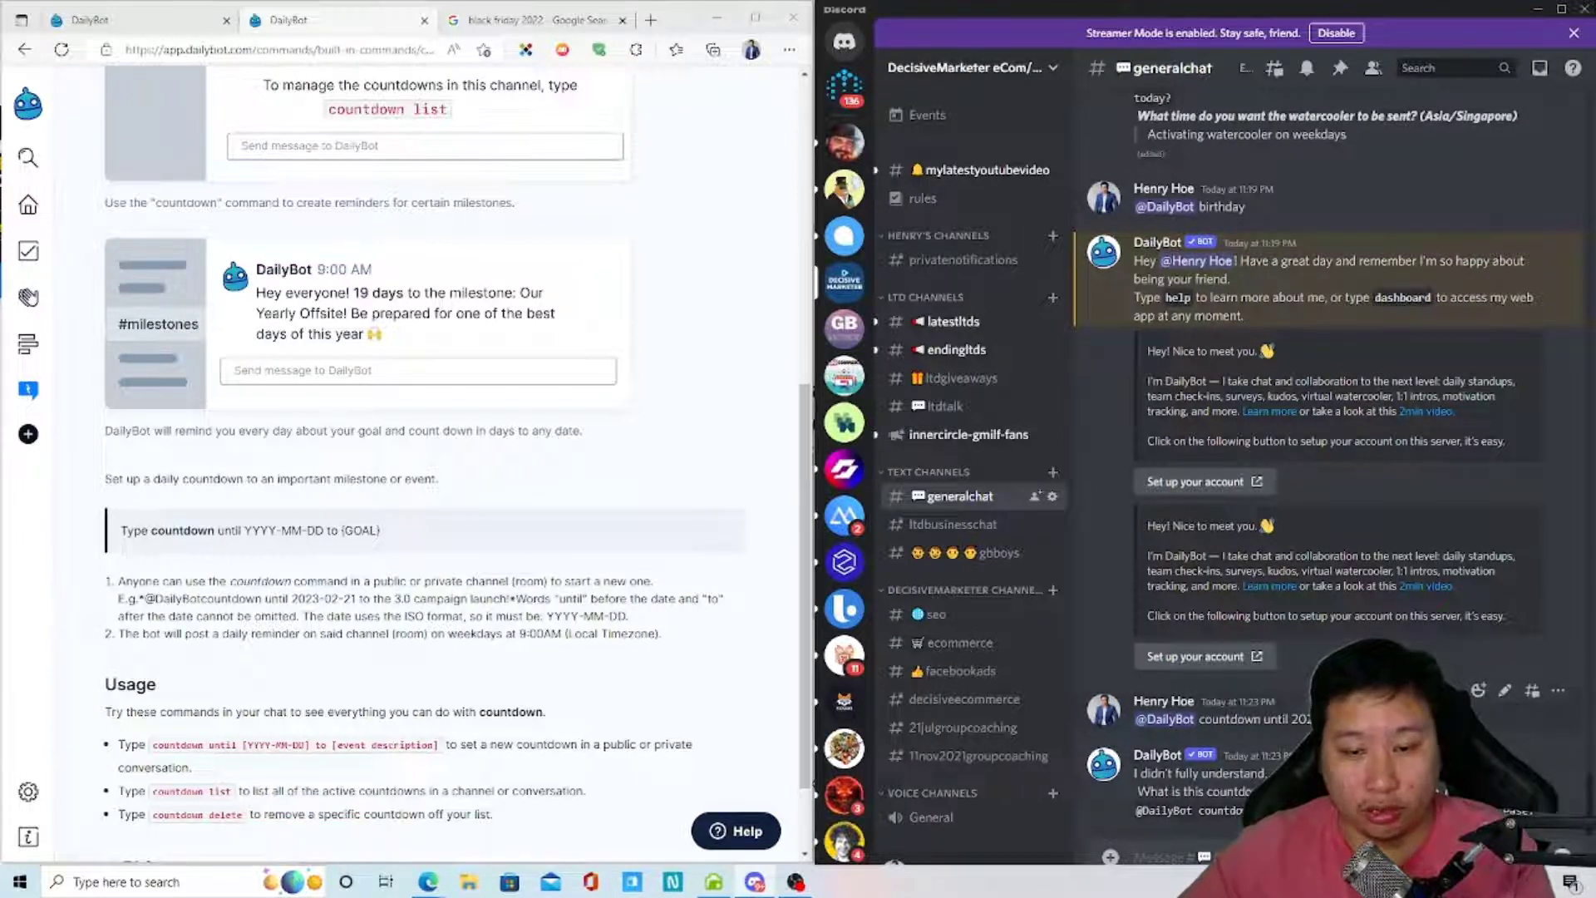
pyautogui.moveTo(1322, 720); pyautogui.dragTo(1151, 724)
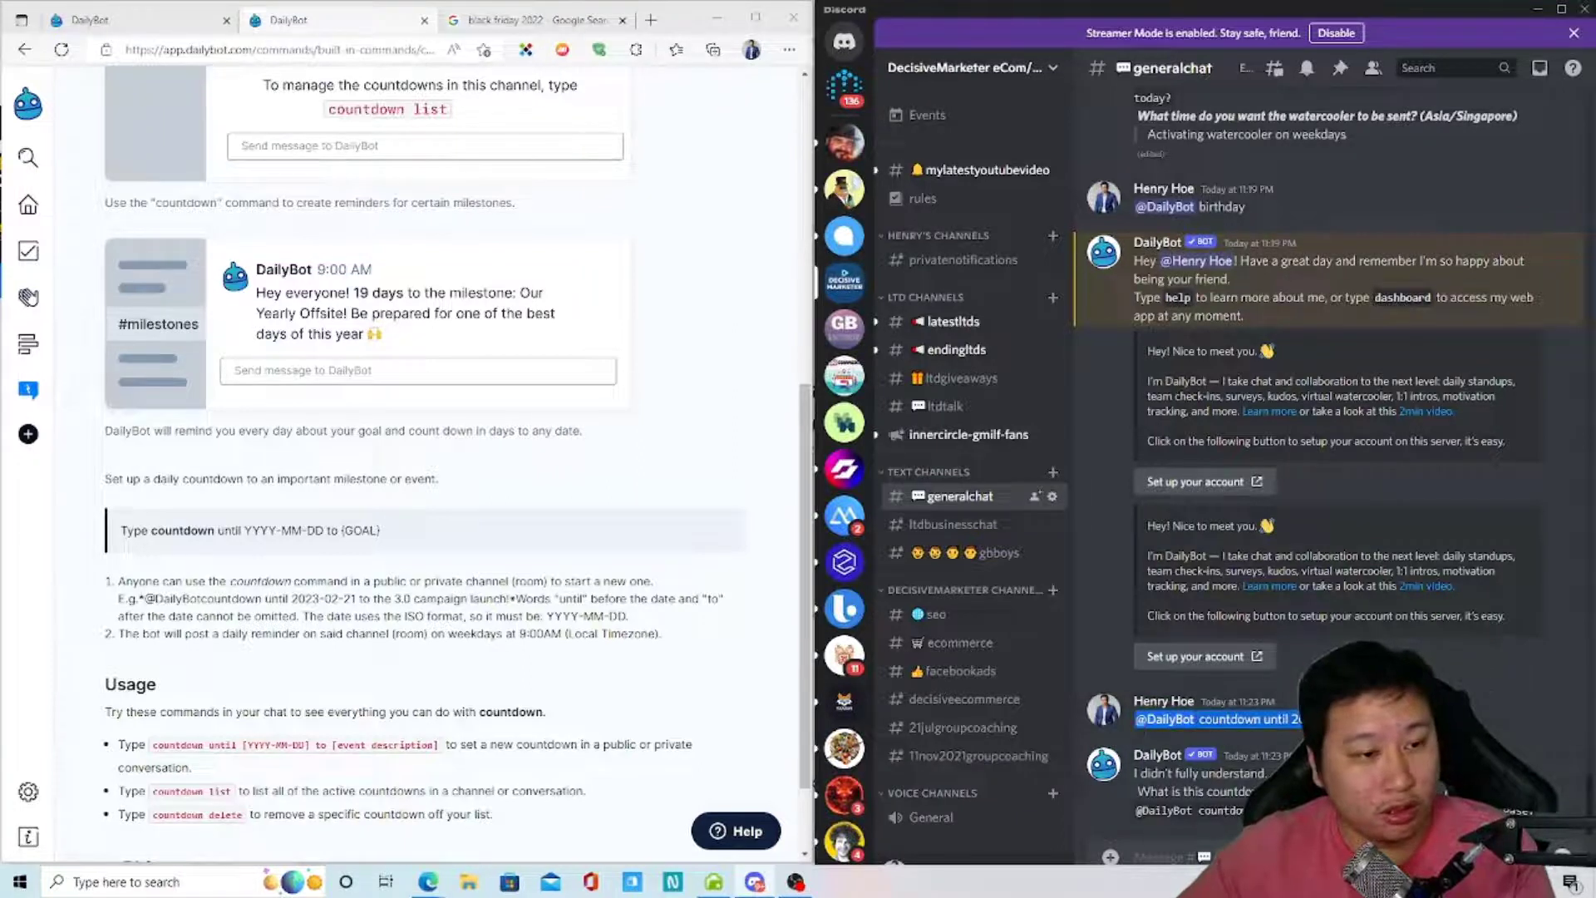
pyautogui.hotkey('ctrl', 'v')
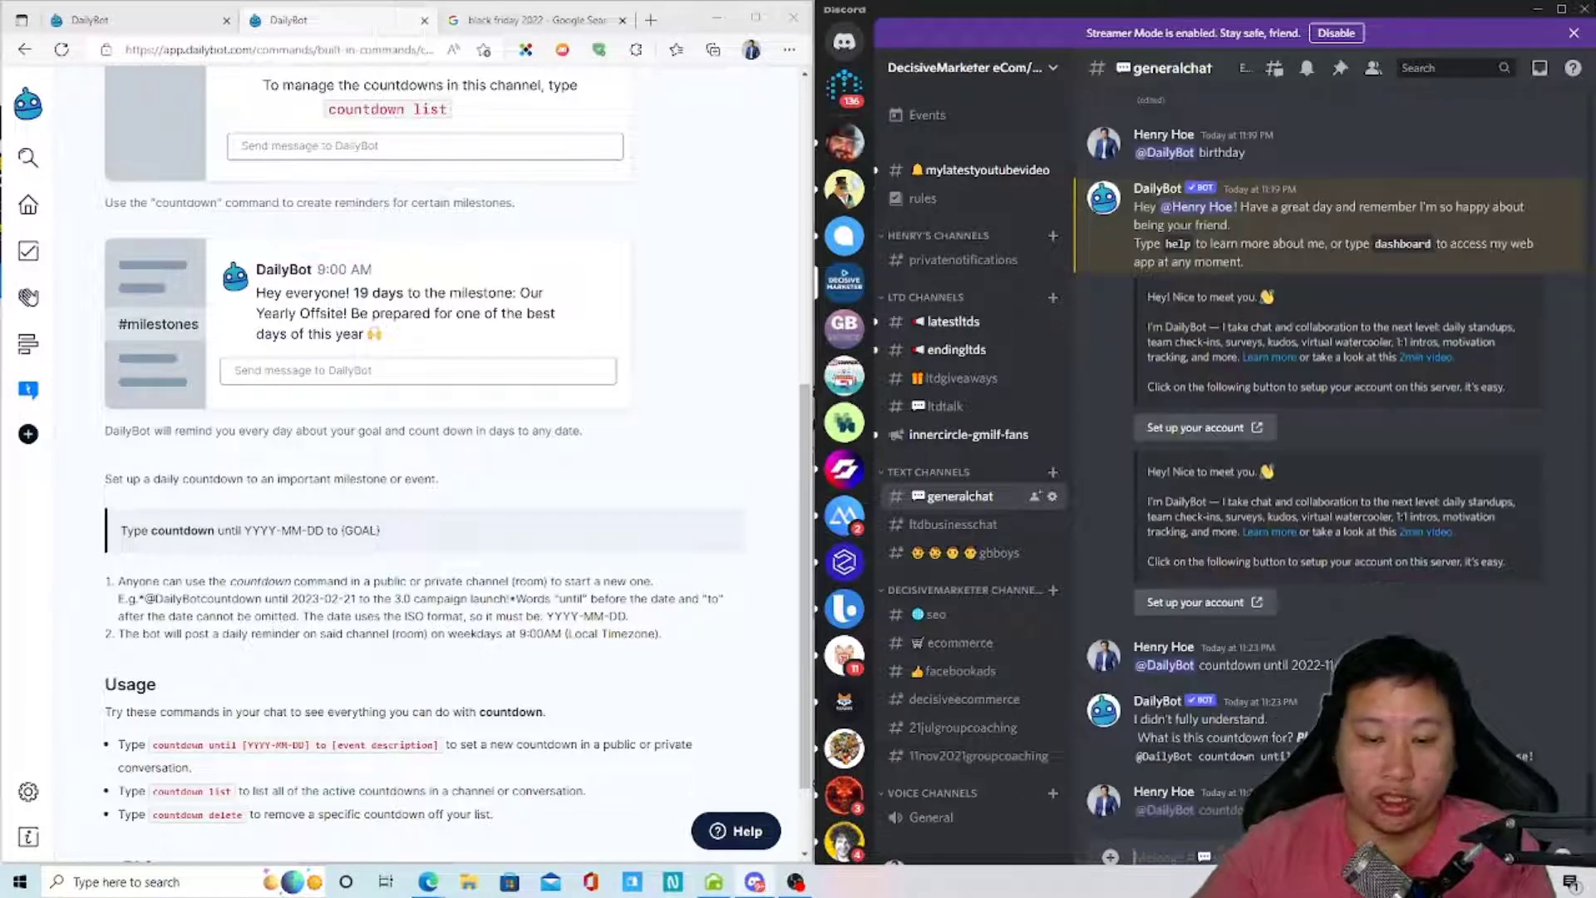
pyautogui.press('Return')
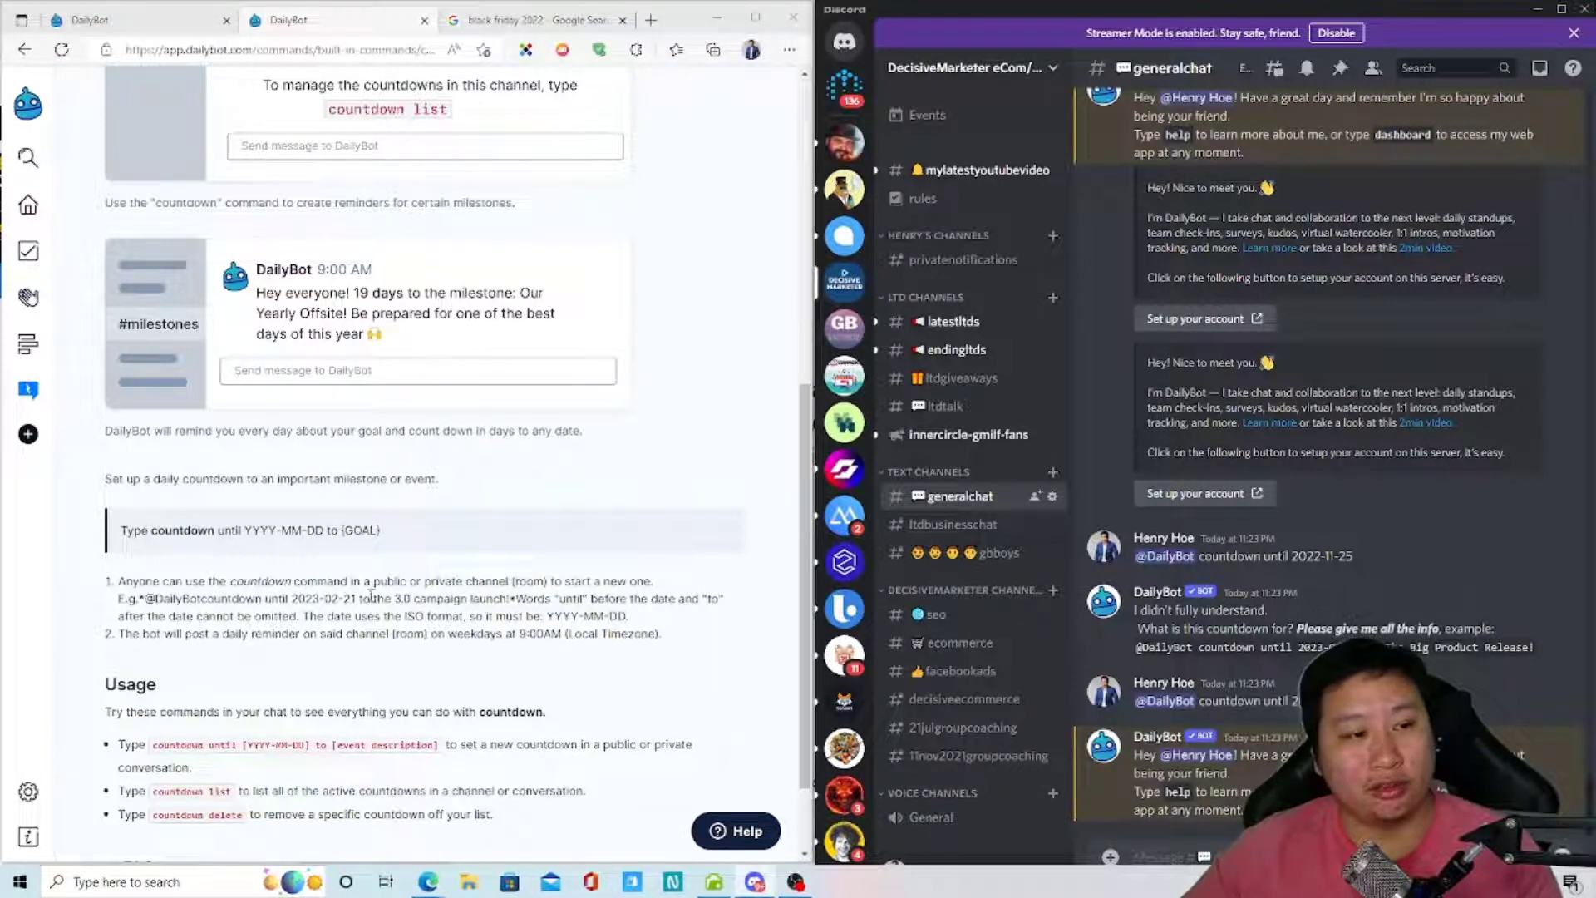
pyautogui.scroll(-1, 245, 540)
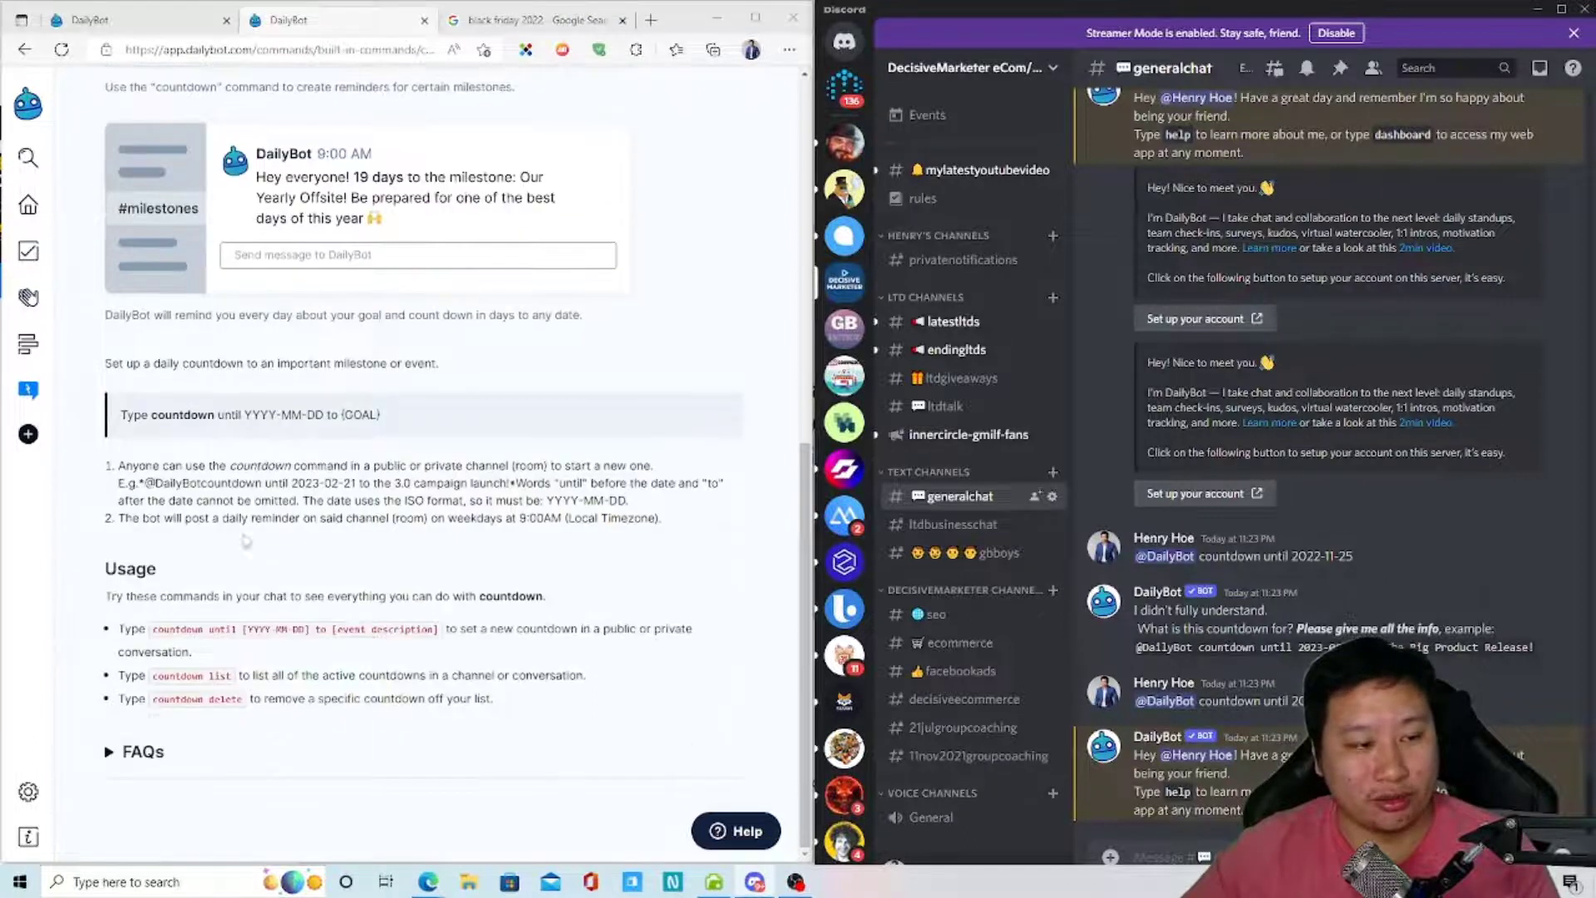
# - Return to the built-in commands list and open the time command's documentation card
pyautogui.scroll(5, 245, 540)
pyautogui.scroll(3, 245, 540)
pyautogui.hotkey('alt', 'Left')
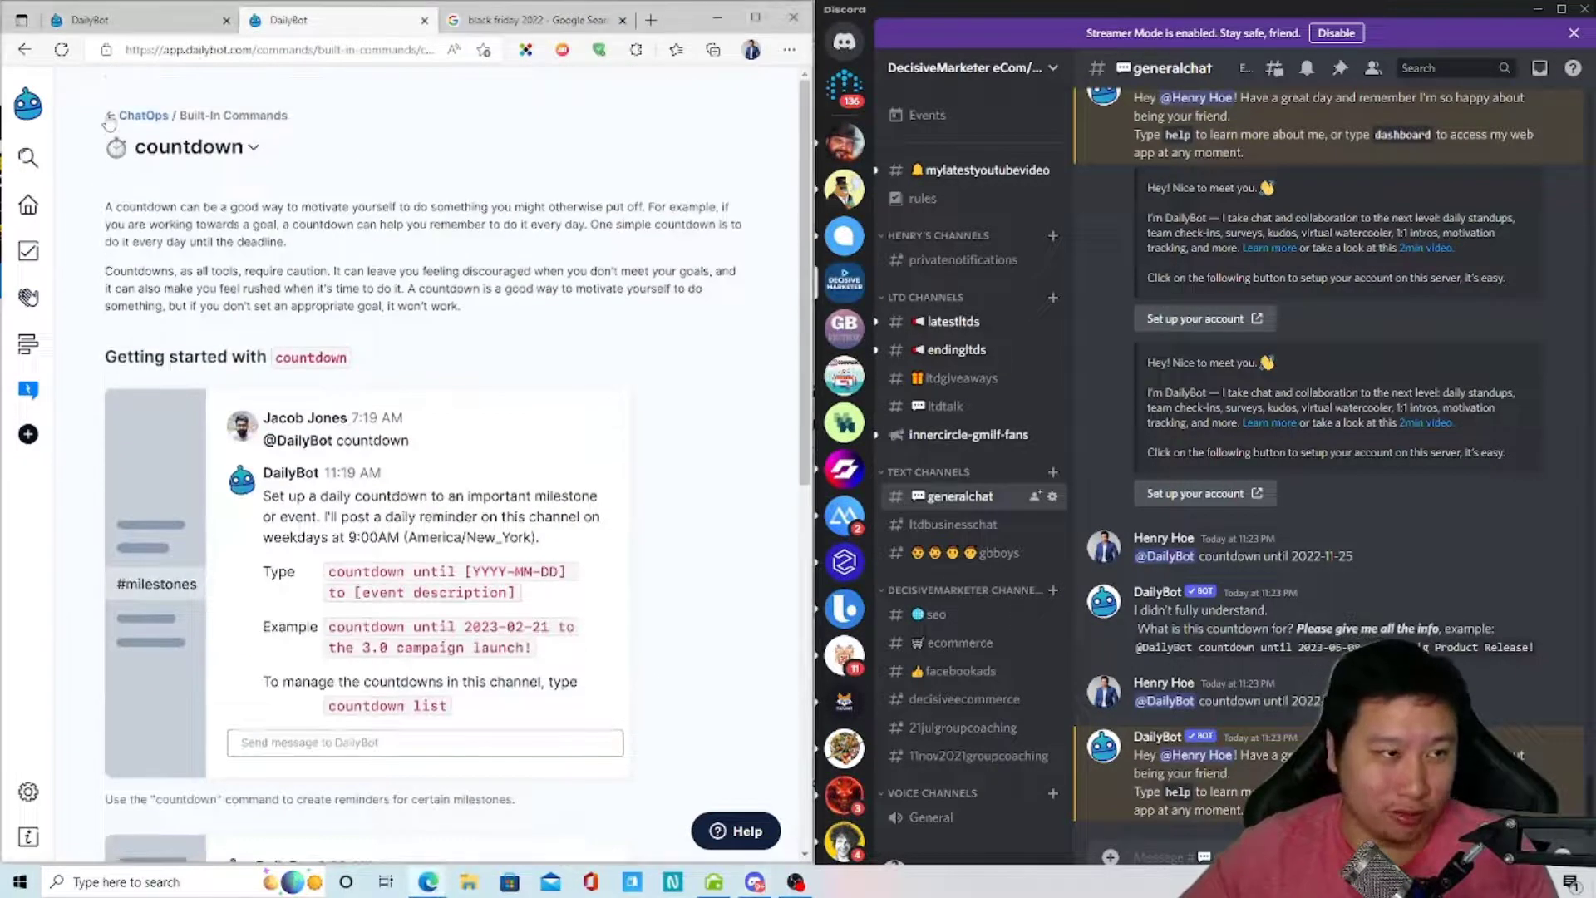
pyautogui.scroll(-5, 580, 496)
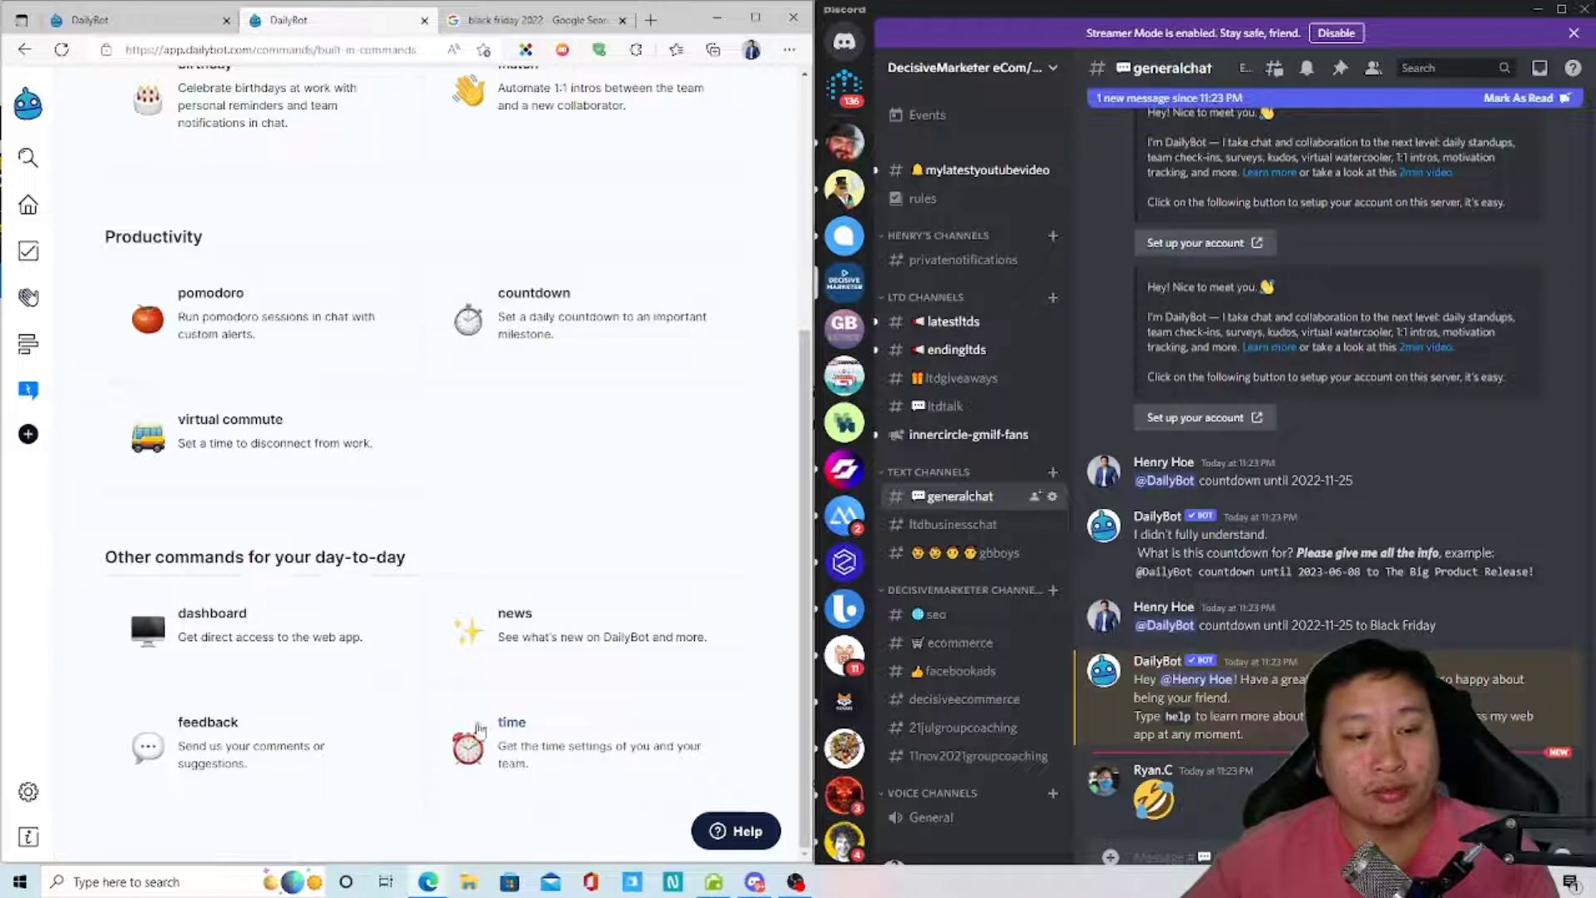
pyautogui.click(512, 731)
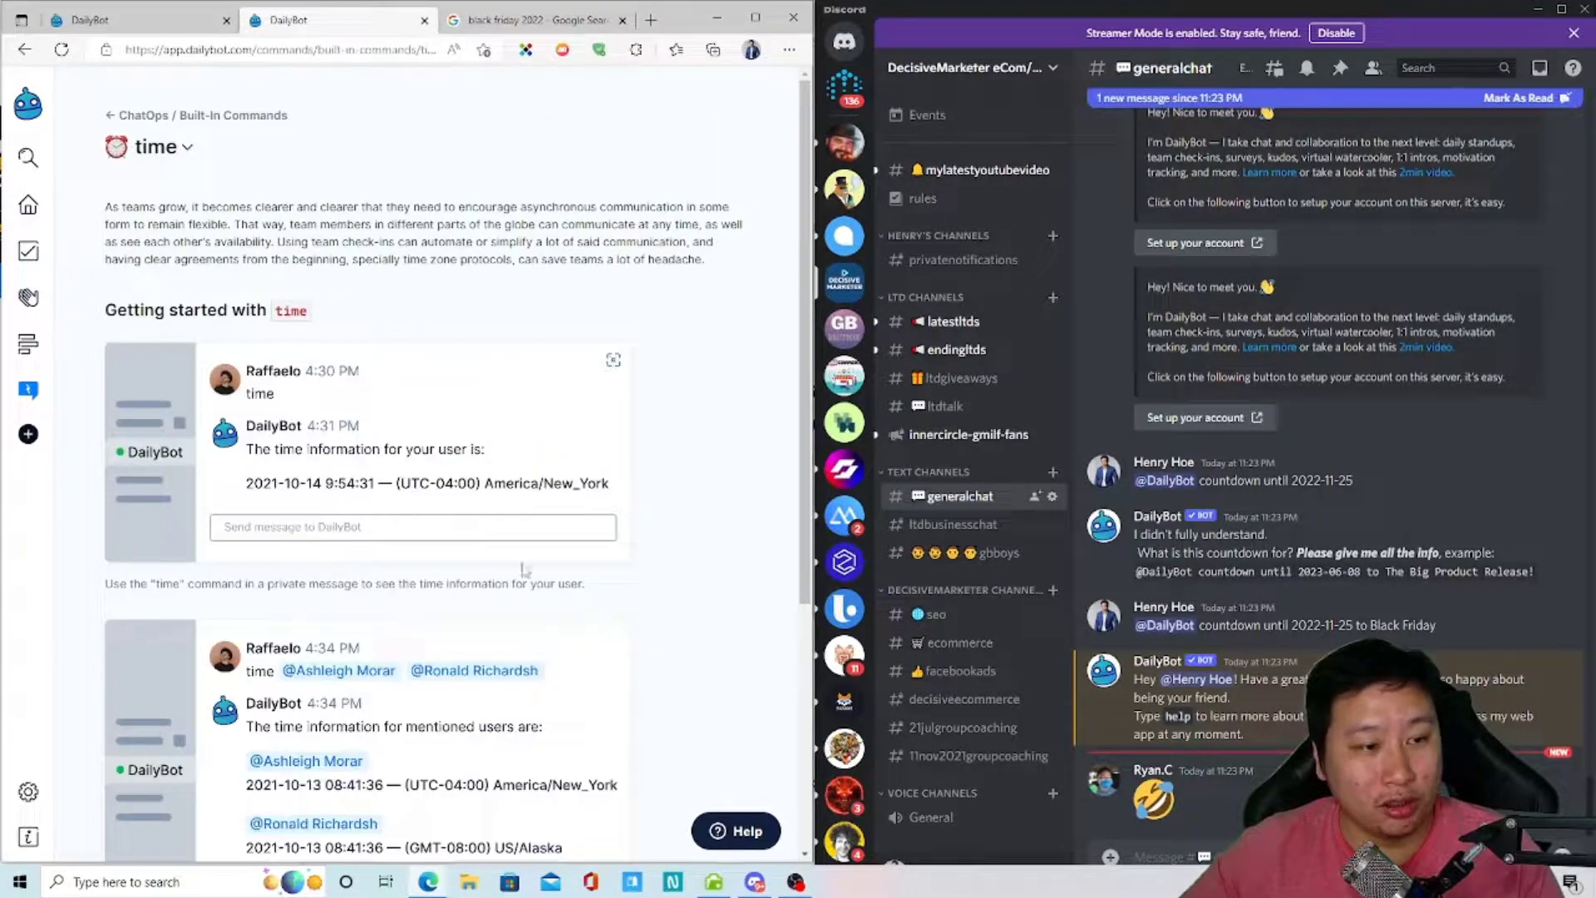
pyautogui.scroll(-3, 615, 645)
# - Send a generalchat message mentioning a member with the text 'I found'
pyautogui.click(1135, 857)
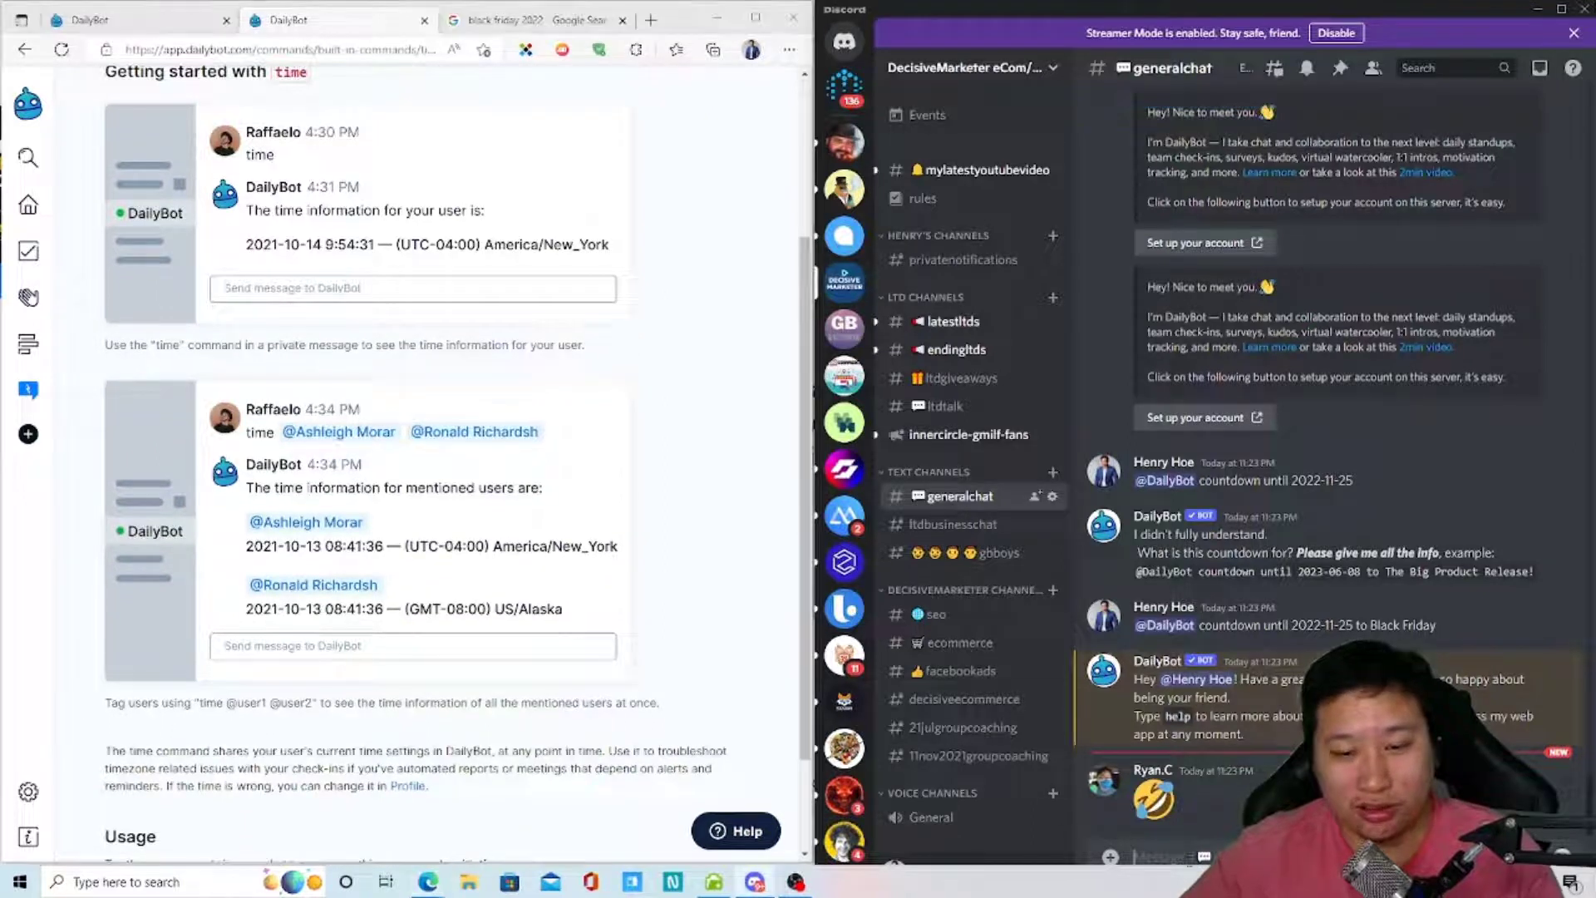
pyautogui.write('@john')
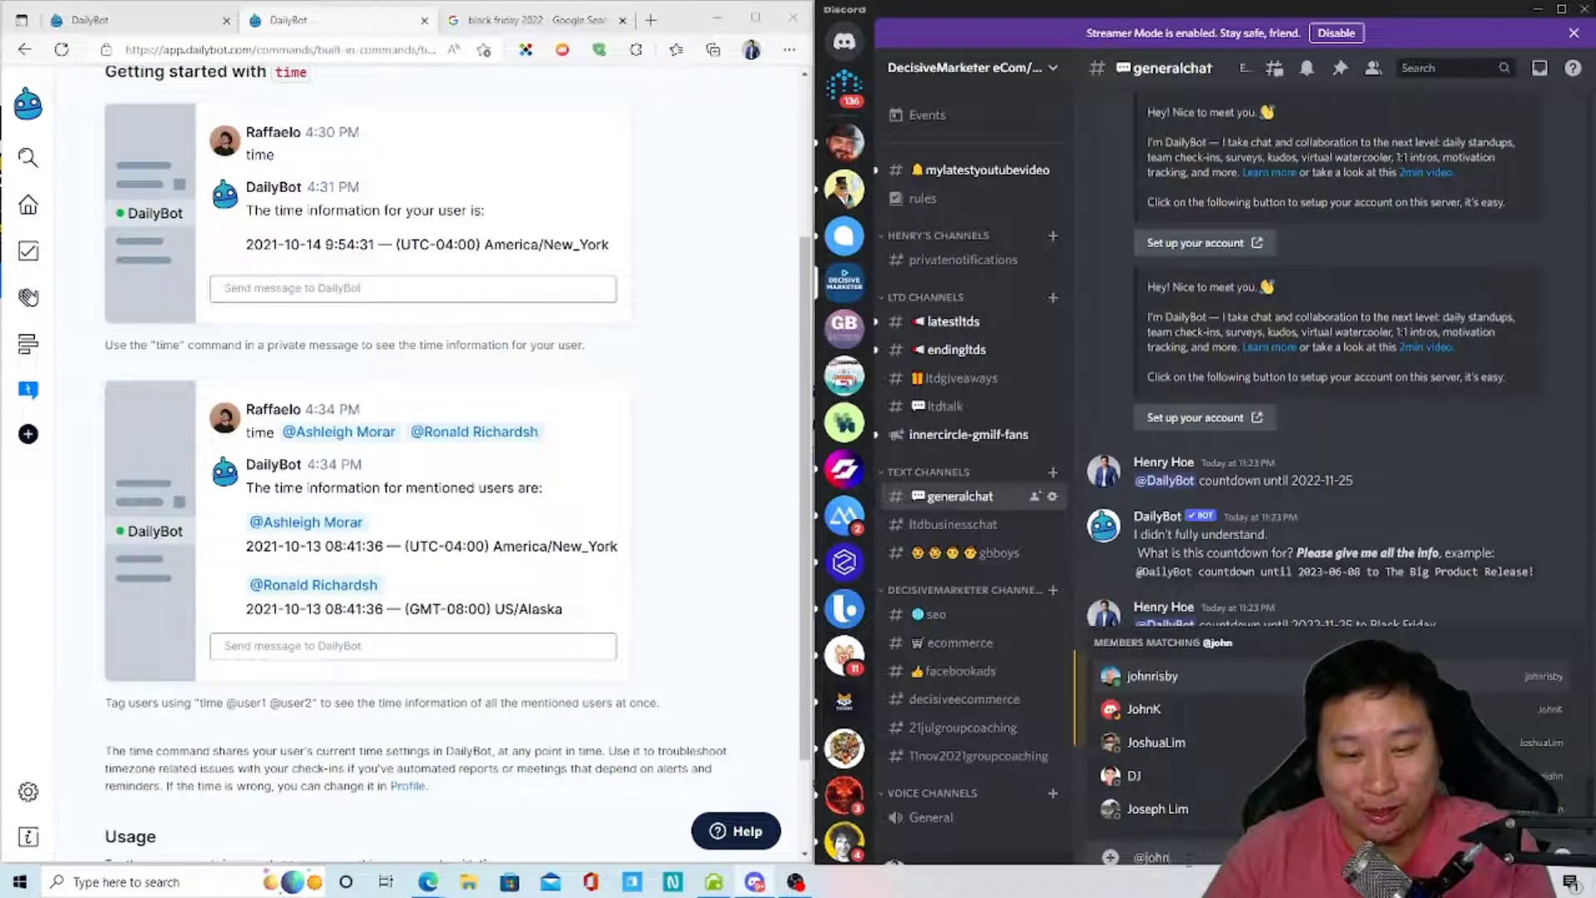
pyautogui.press('Tab')
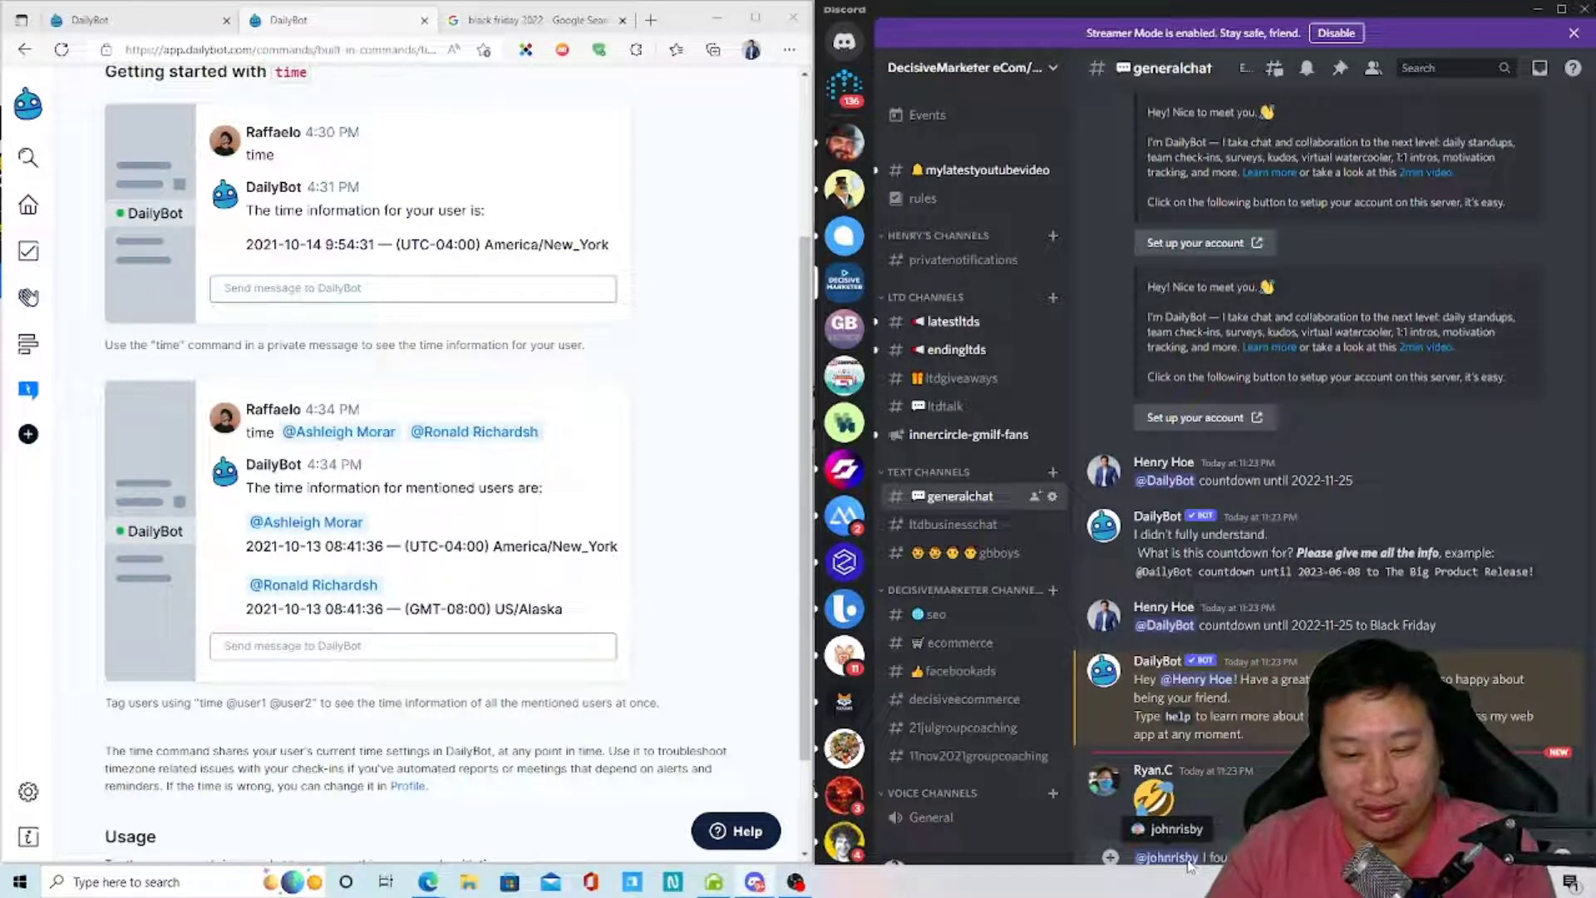
pyautogui.write('I found')
pyautogui.press('Return')
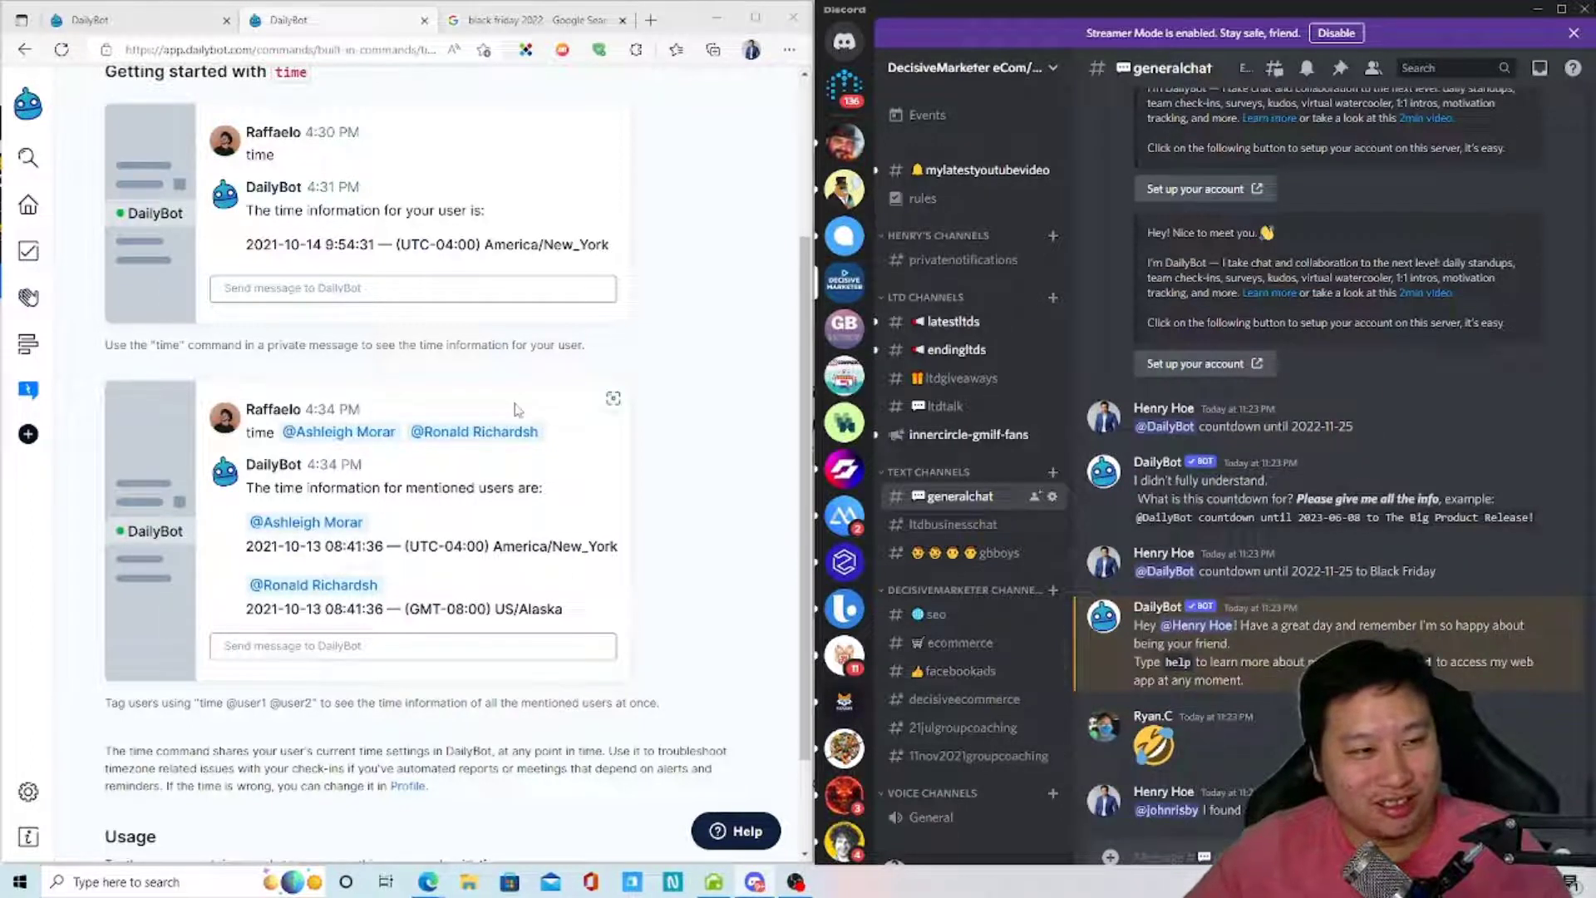
pyautogui.scroll(3, 439, 507)
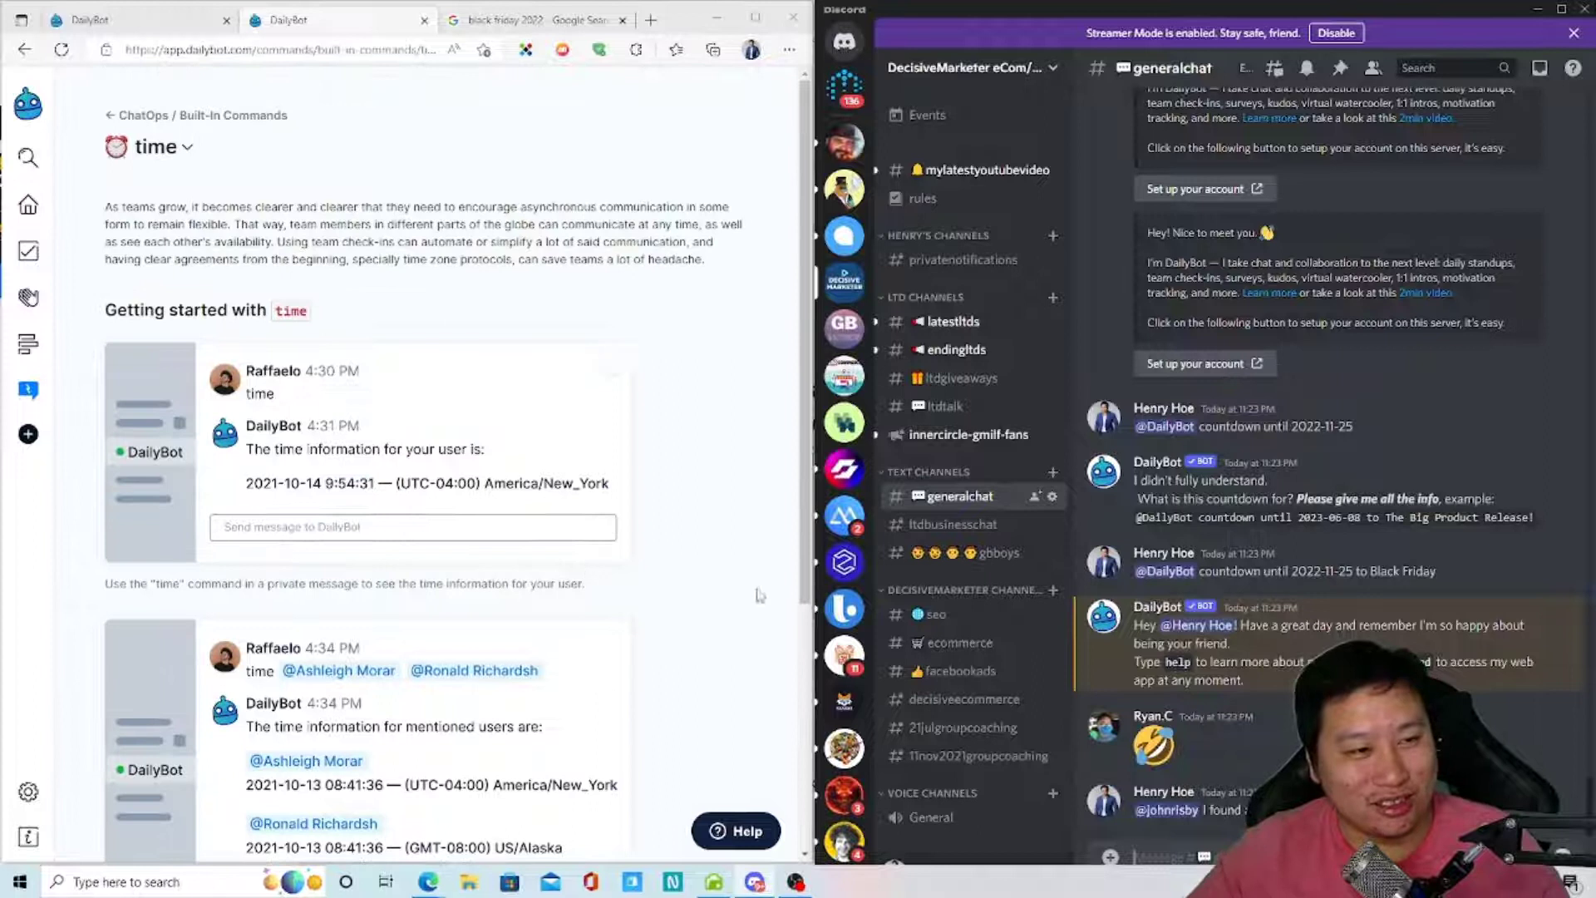
pyautogui.scroll(-5, 440, 637)
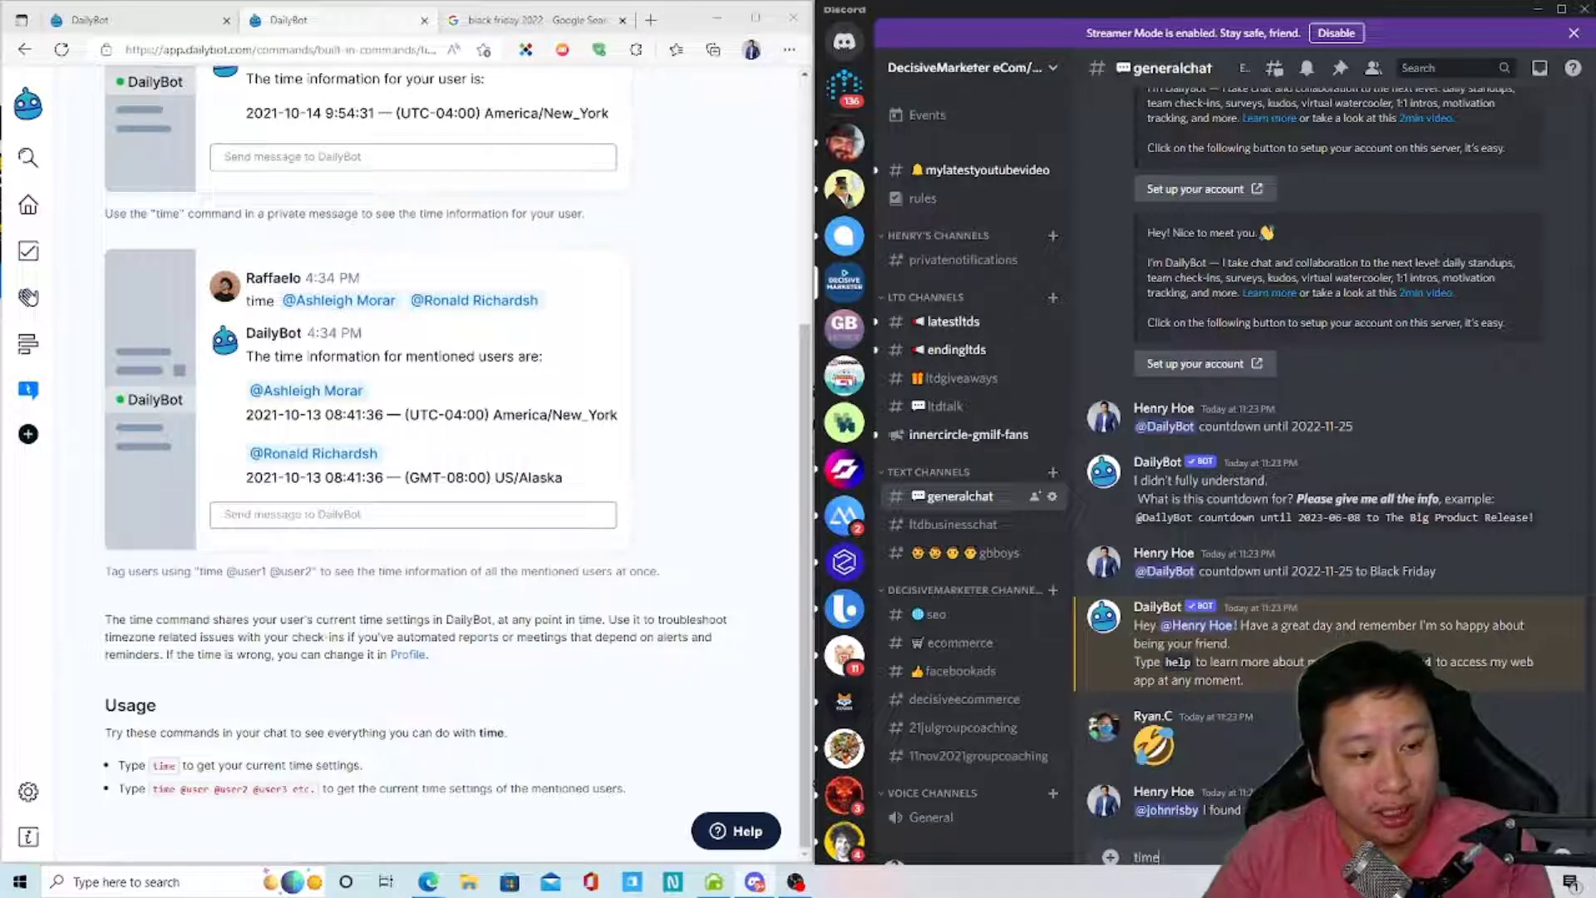
# - Send a time lookup mentioning another member in generalchat
pyautogui.write('@macr')
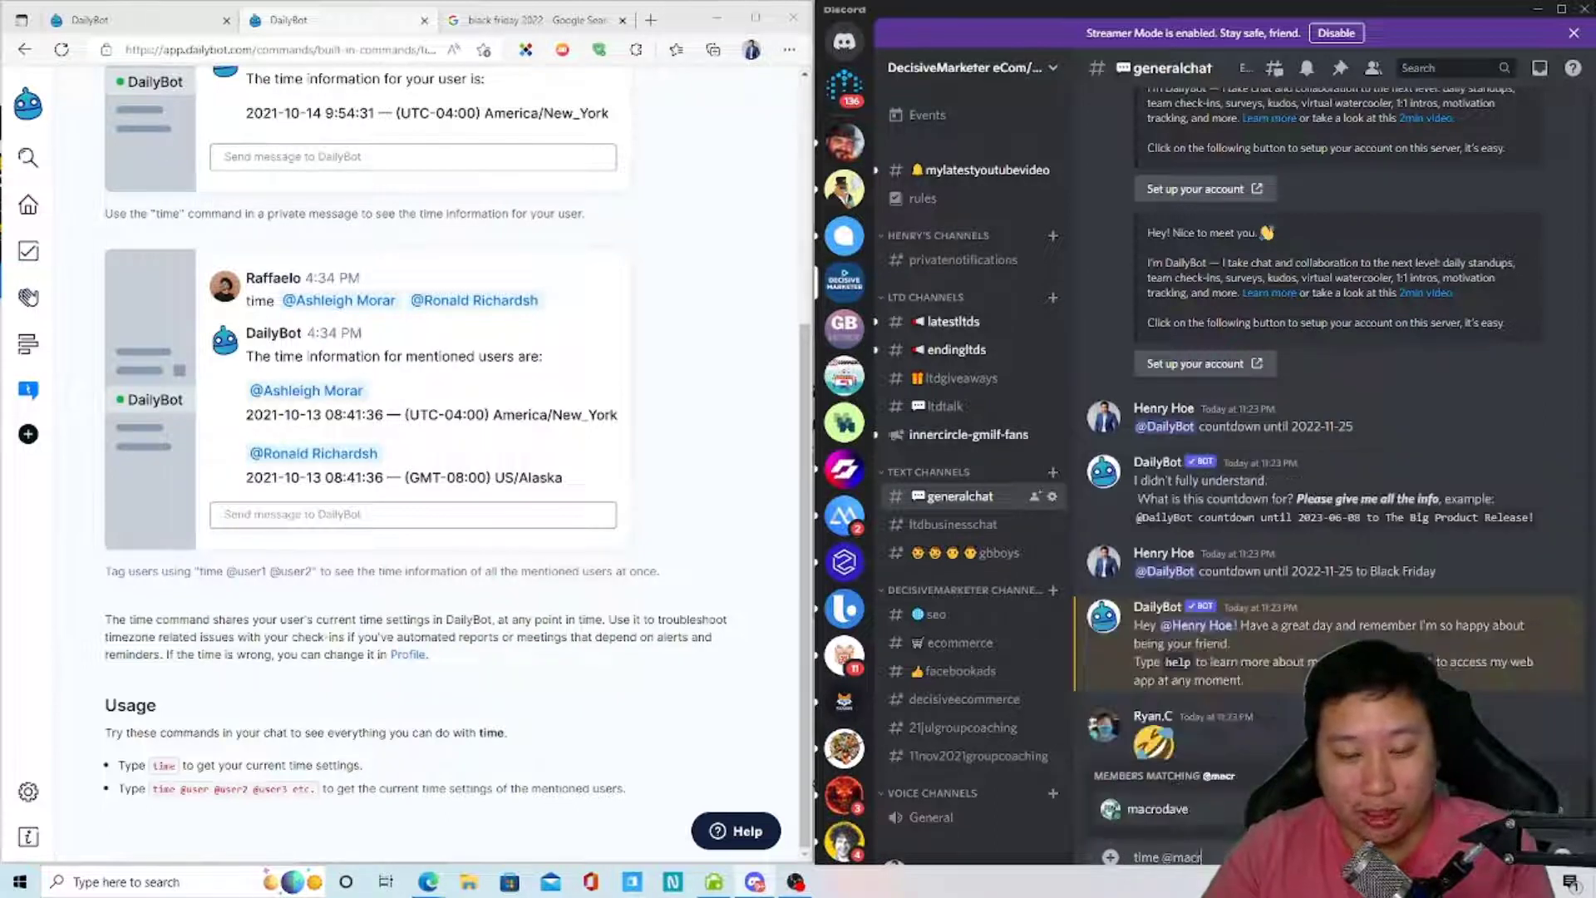
pyautogui.write('oda')
pyautogui.press('Tab')
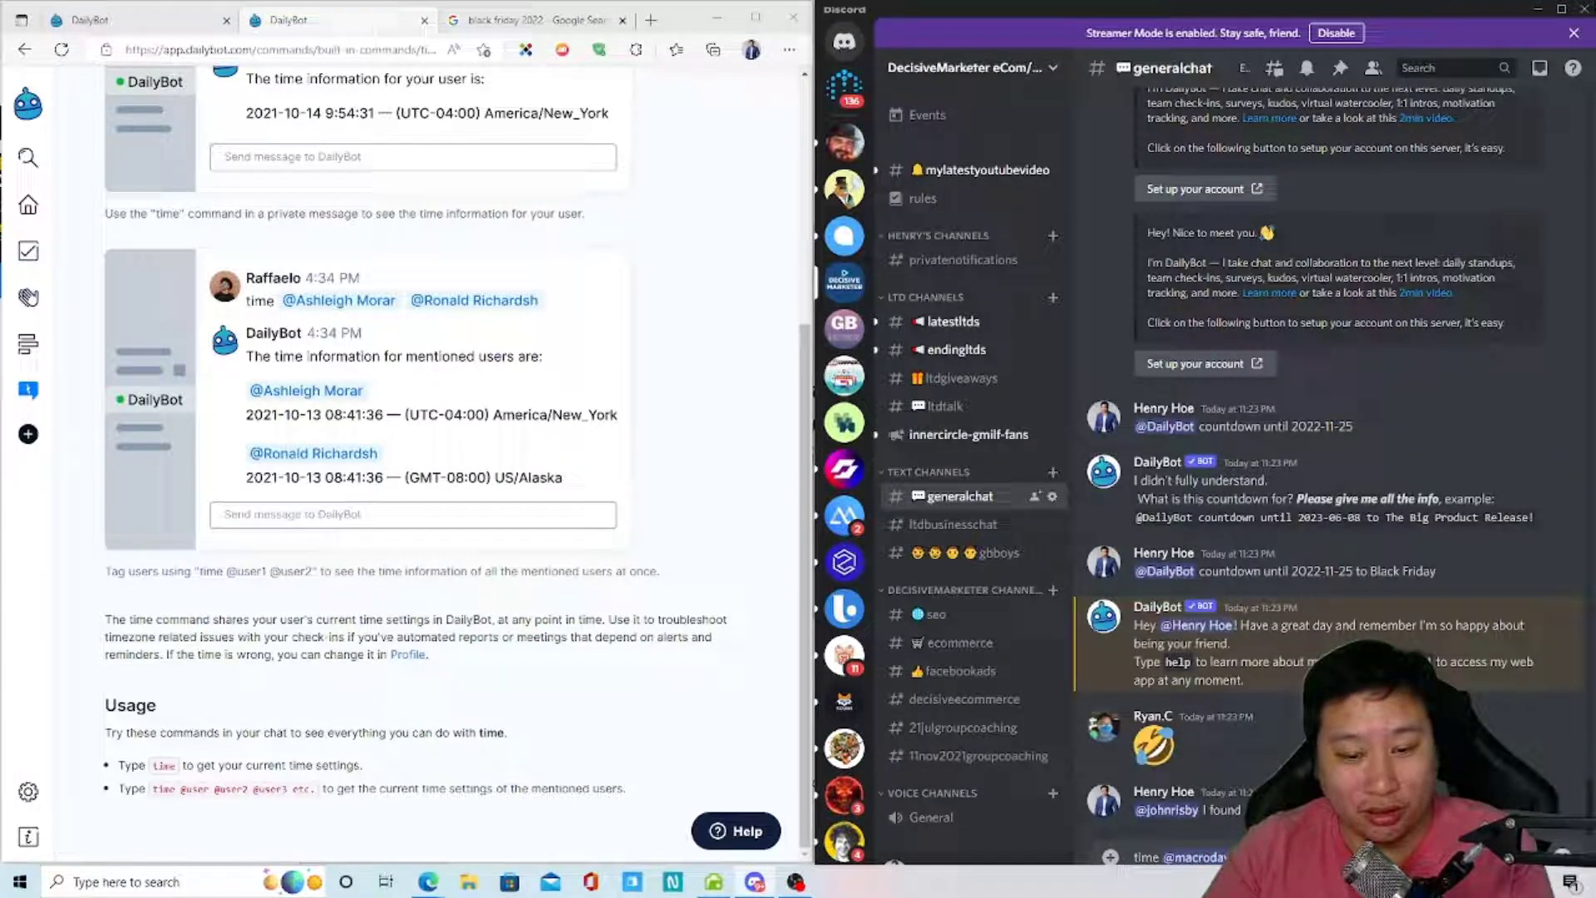
pyautogui.write('@')
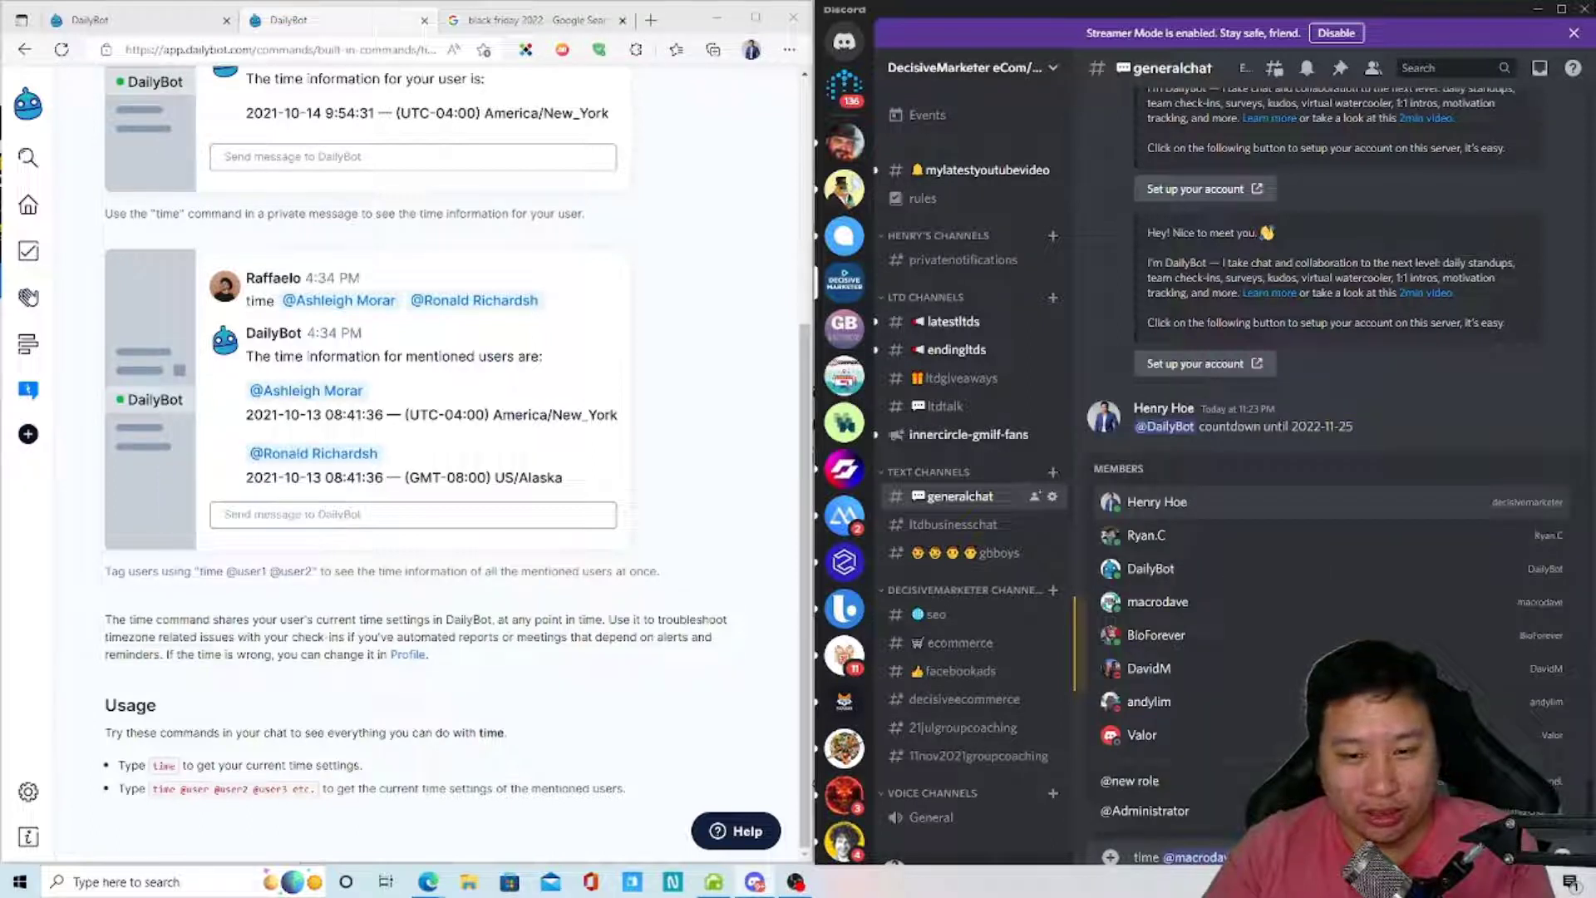
pyautogui.press('Escape')
pyautogui.press('Return')
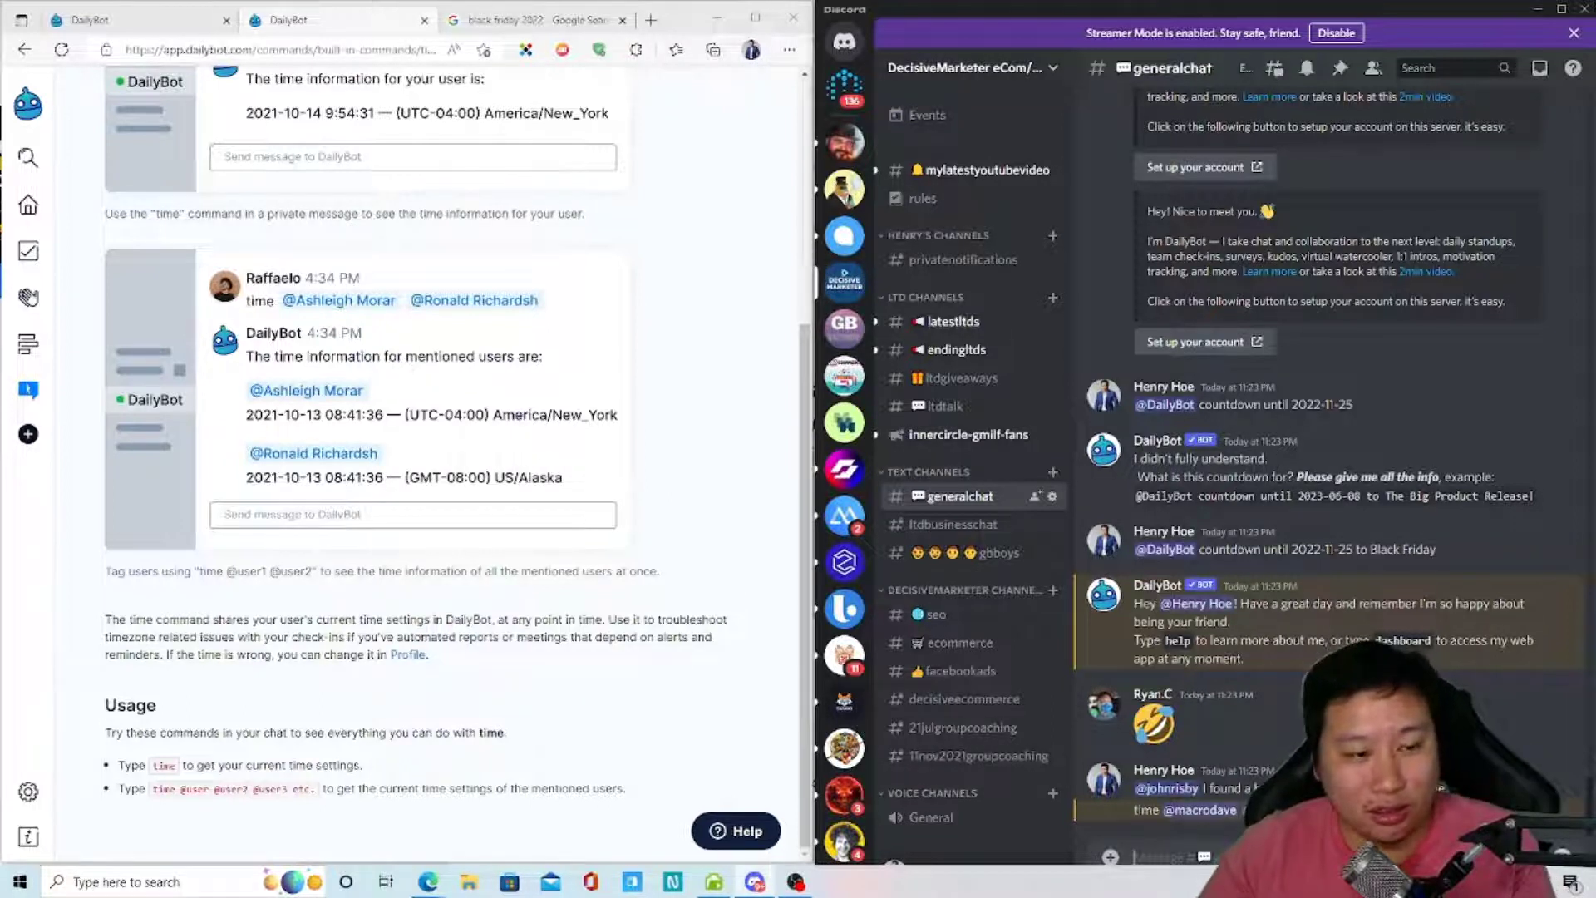
pyautogui.write('to,e')
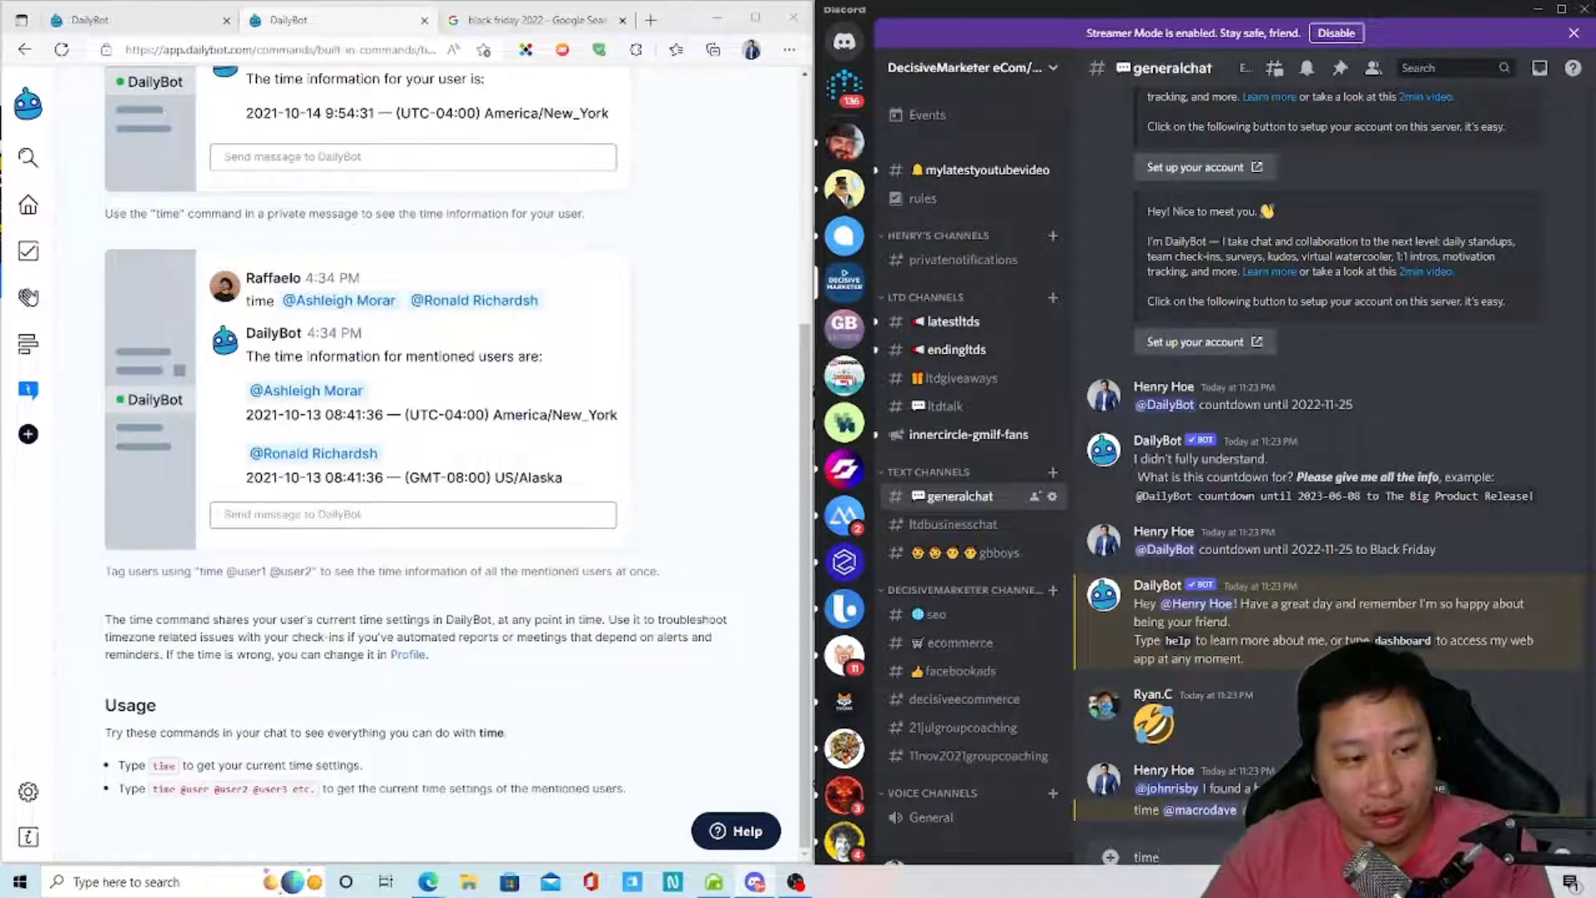
pyautogui.write(' @')
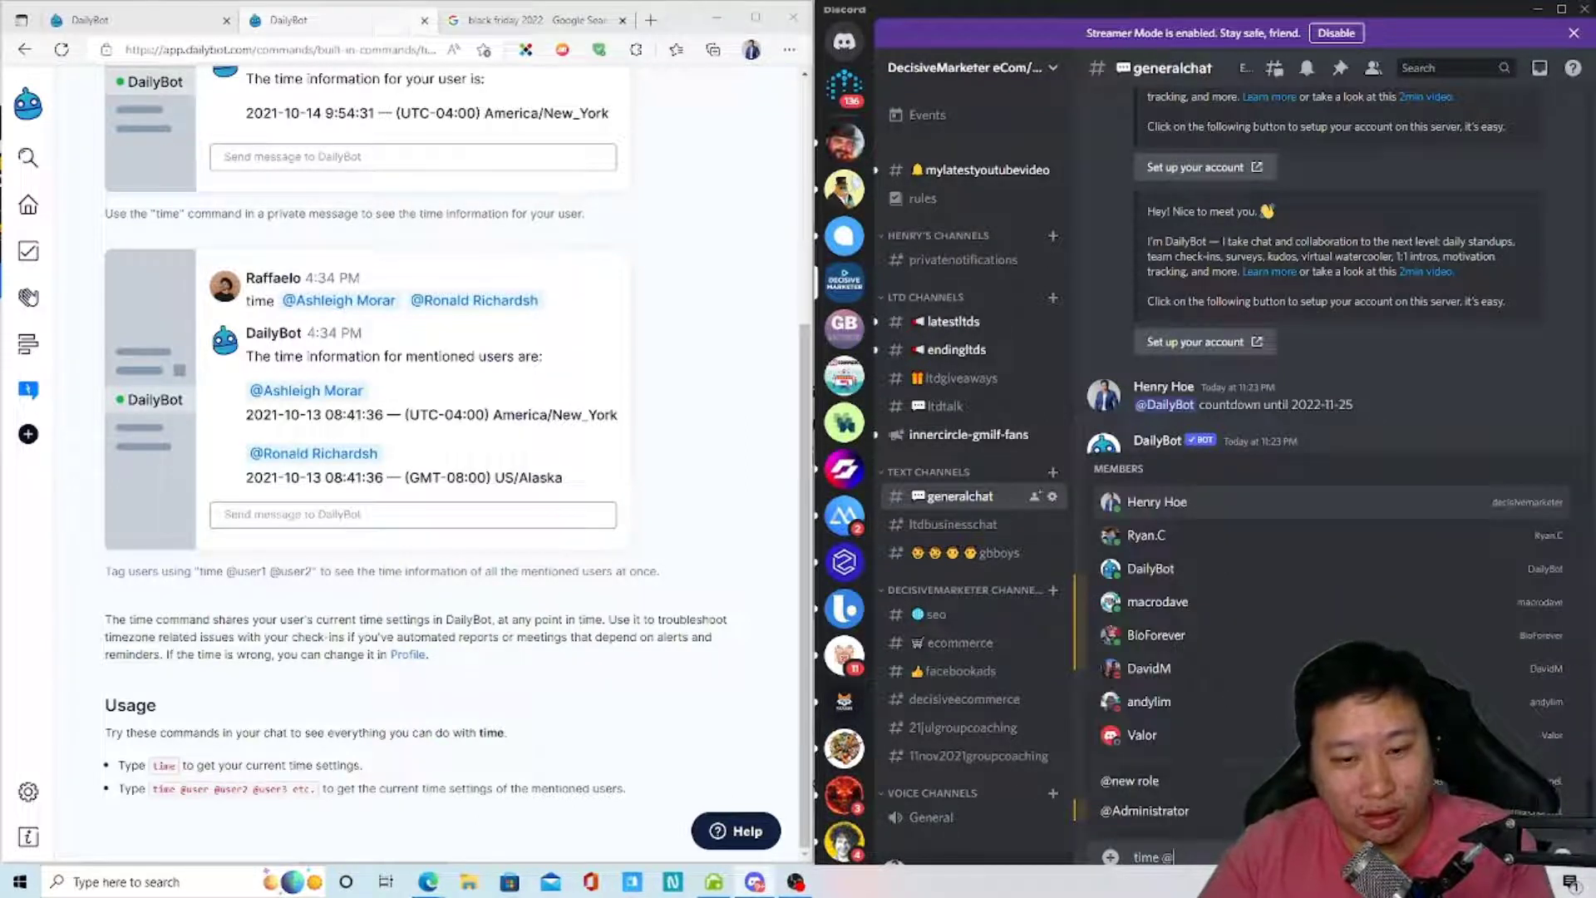
pyautogui.press('Escape')
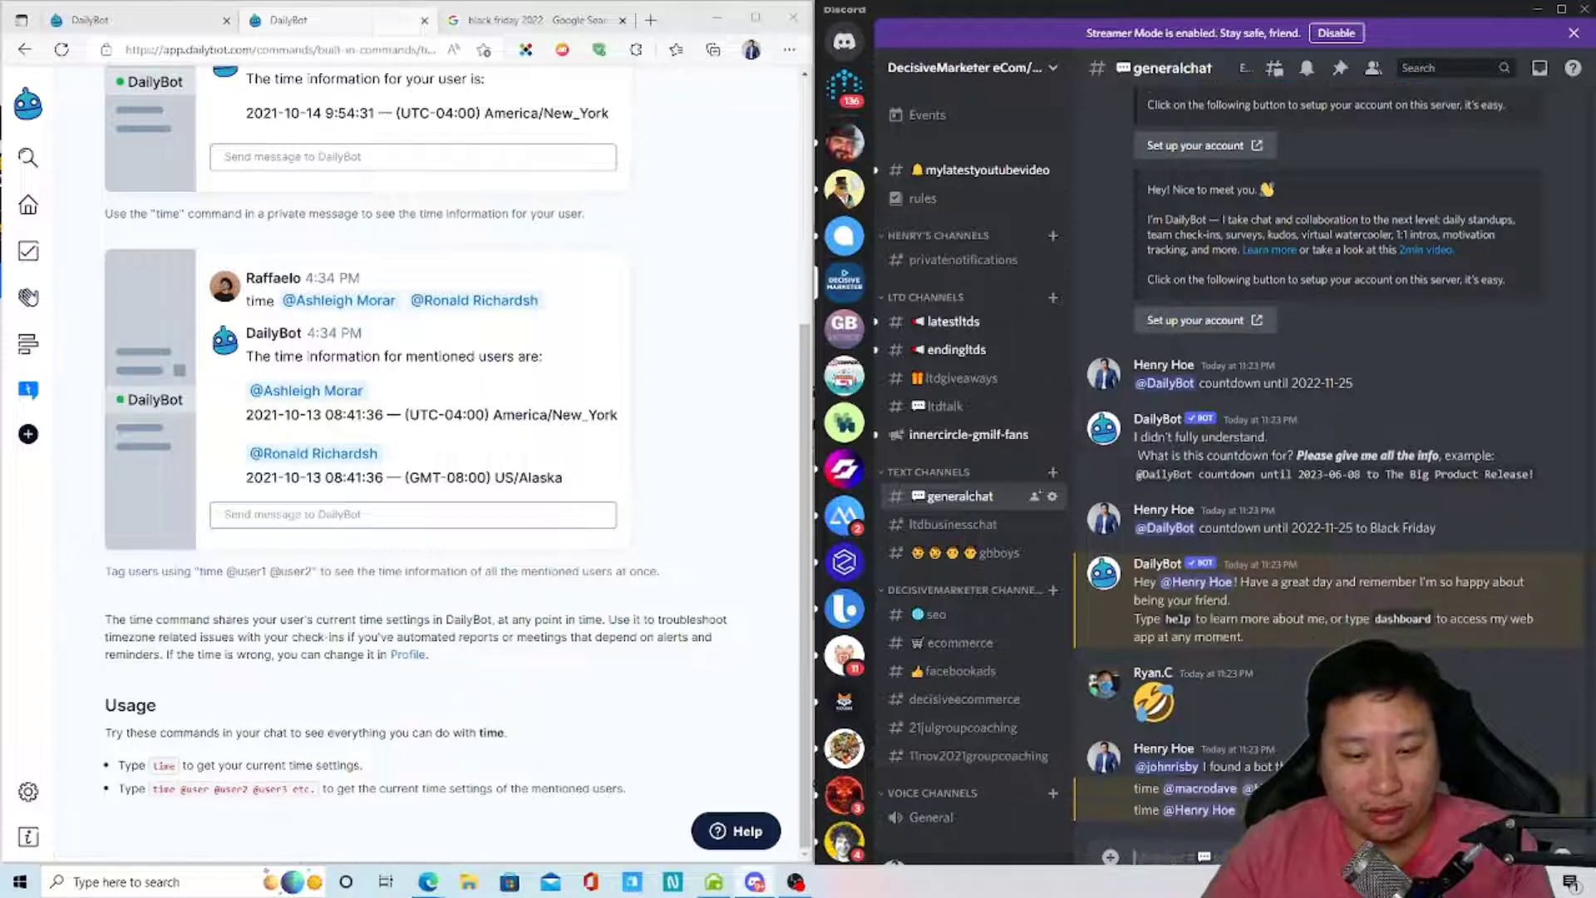
pyautogui.write('time @decisive')
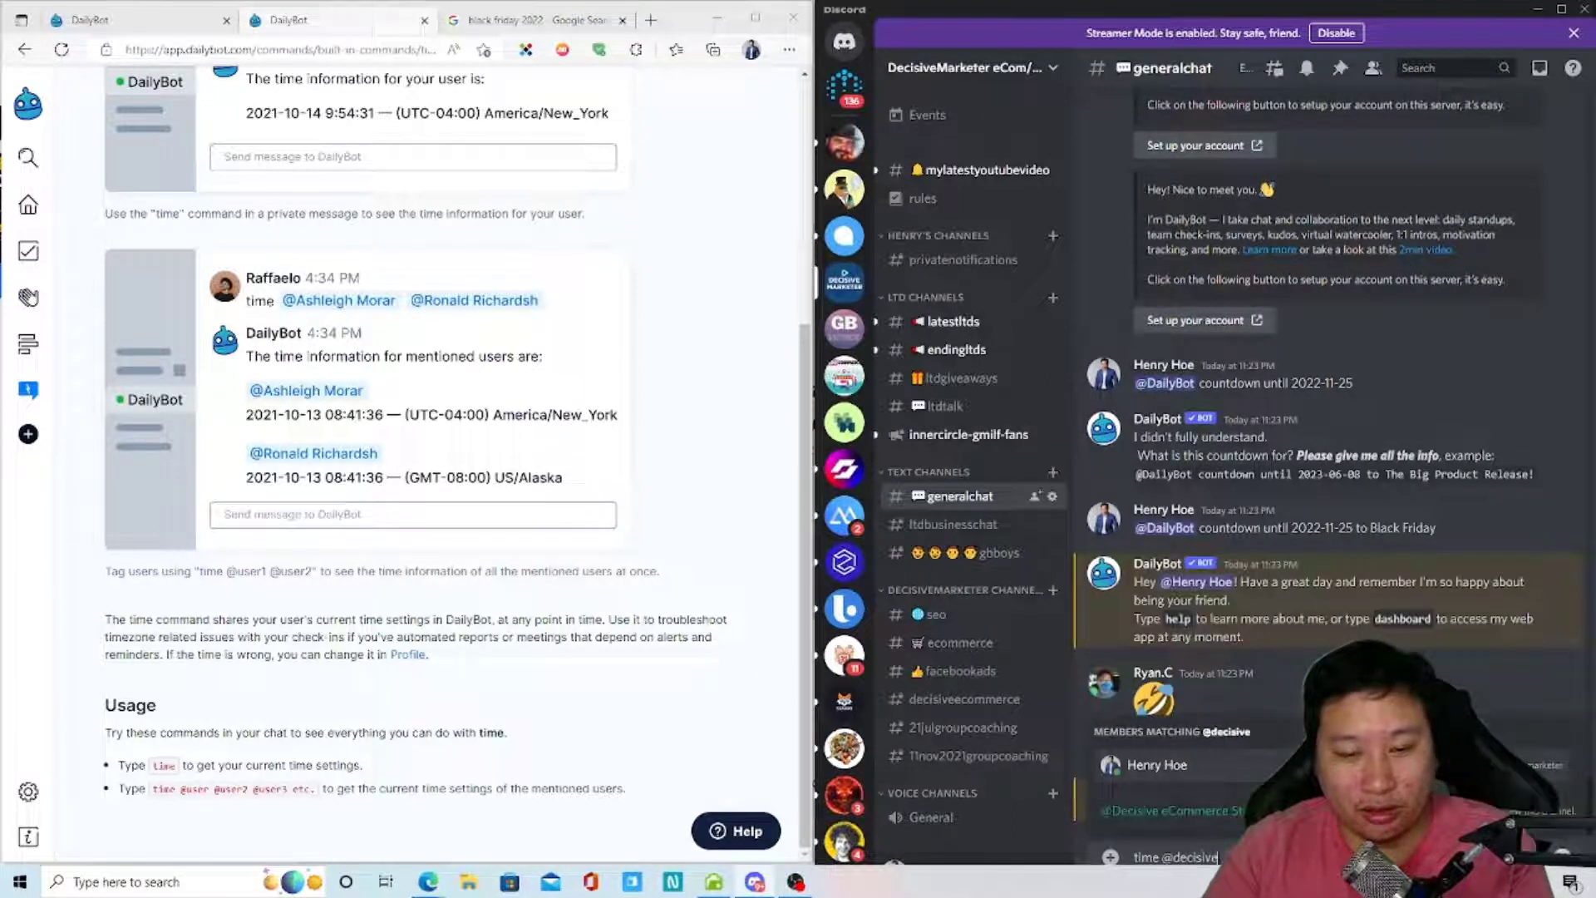
pyautogui.write('mar')
pyautogui.press('Return')
pyautogui.press('Return')
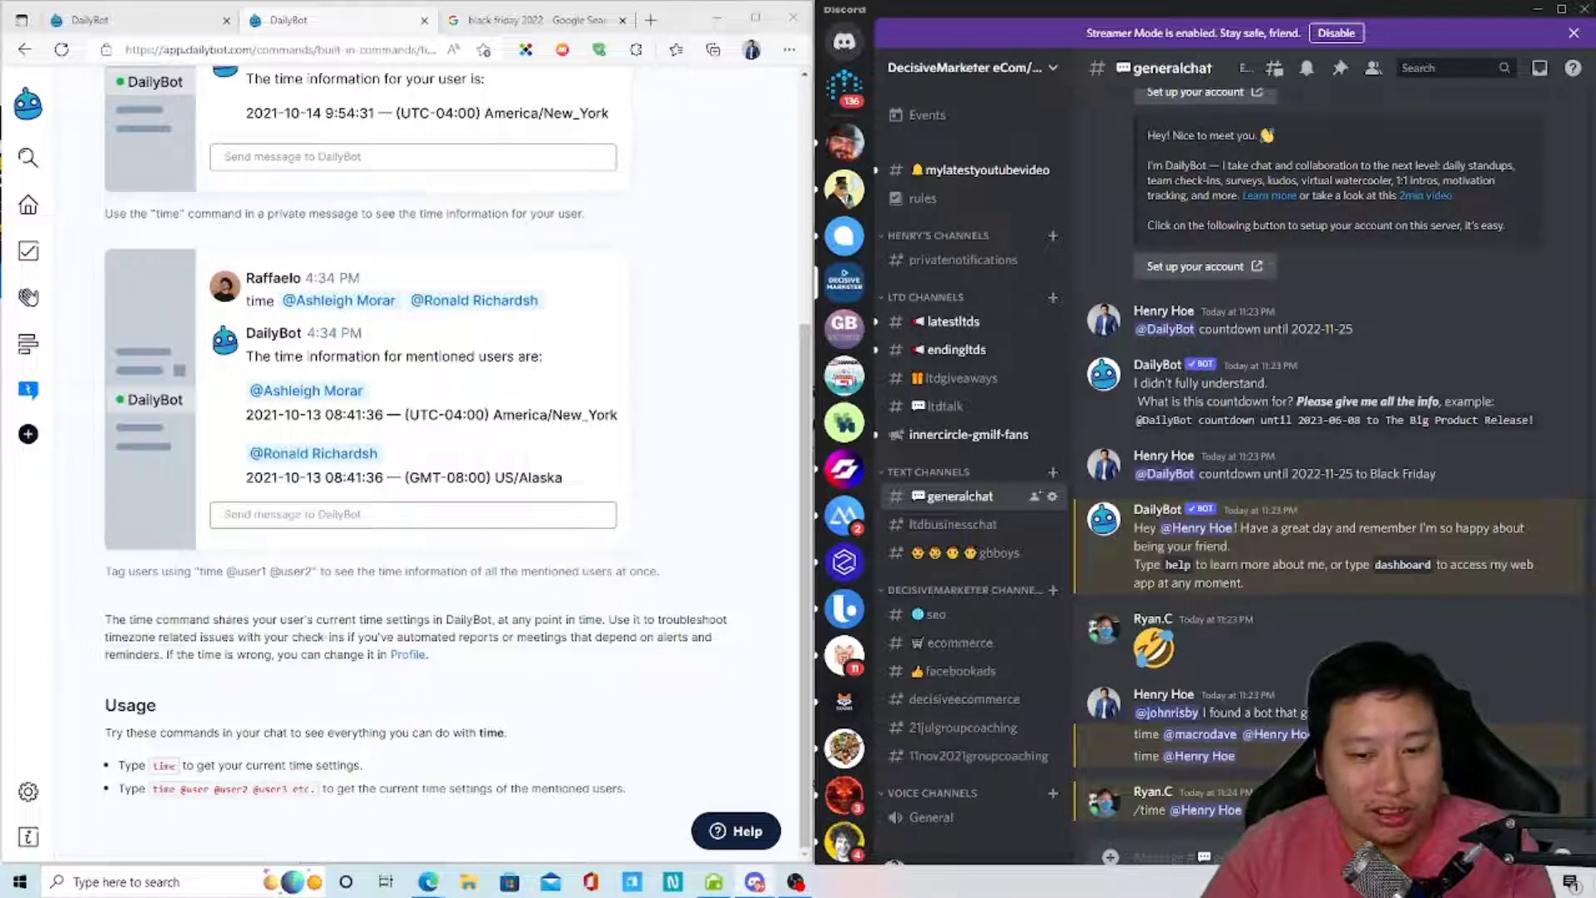
pyautogui.scroll(4, 325, 494)
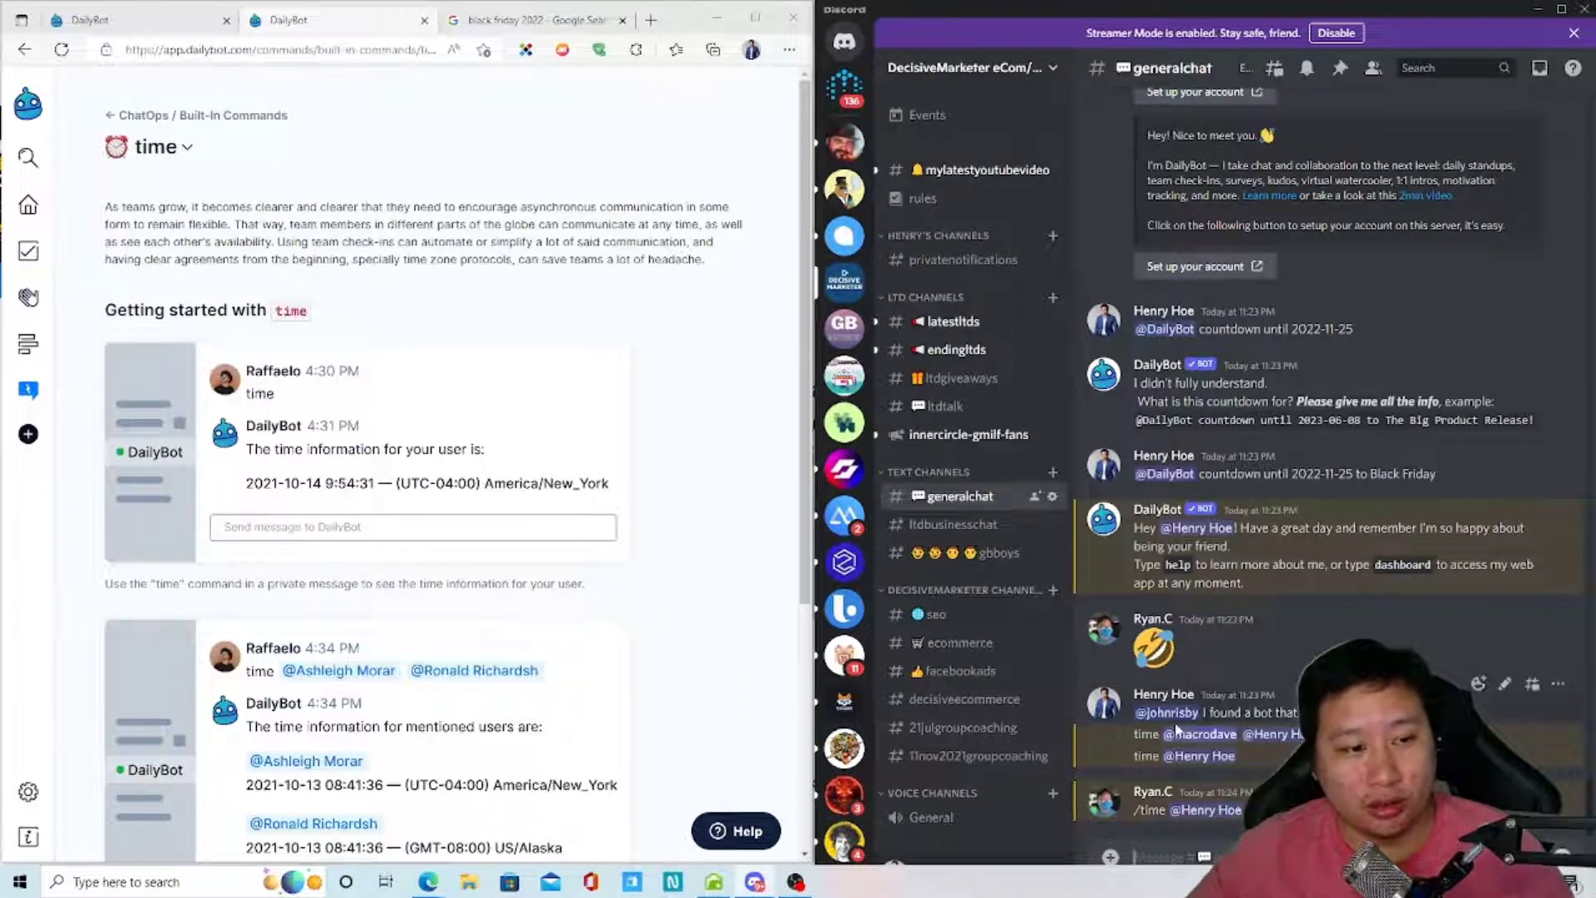
pyautogui.write('time')
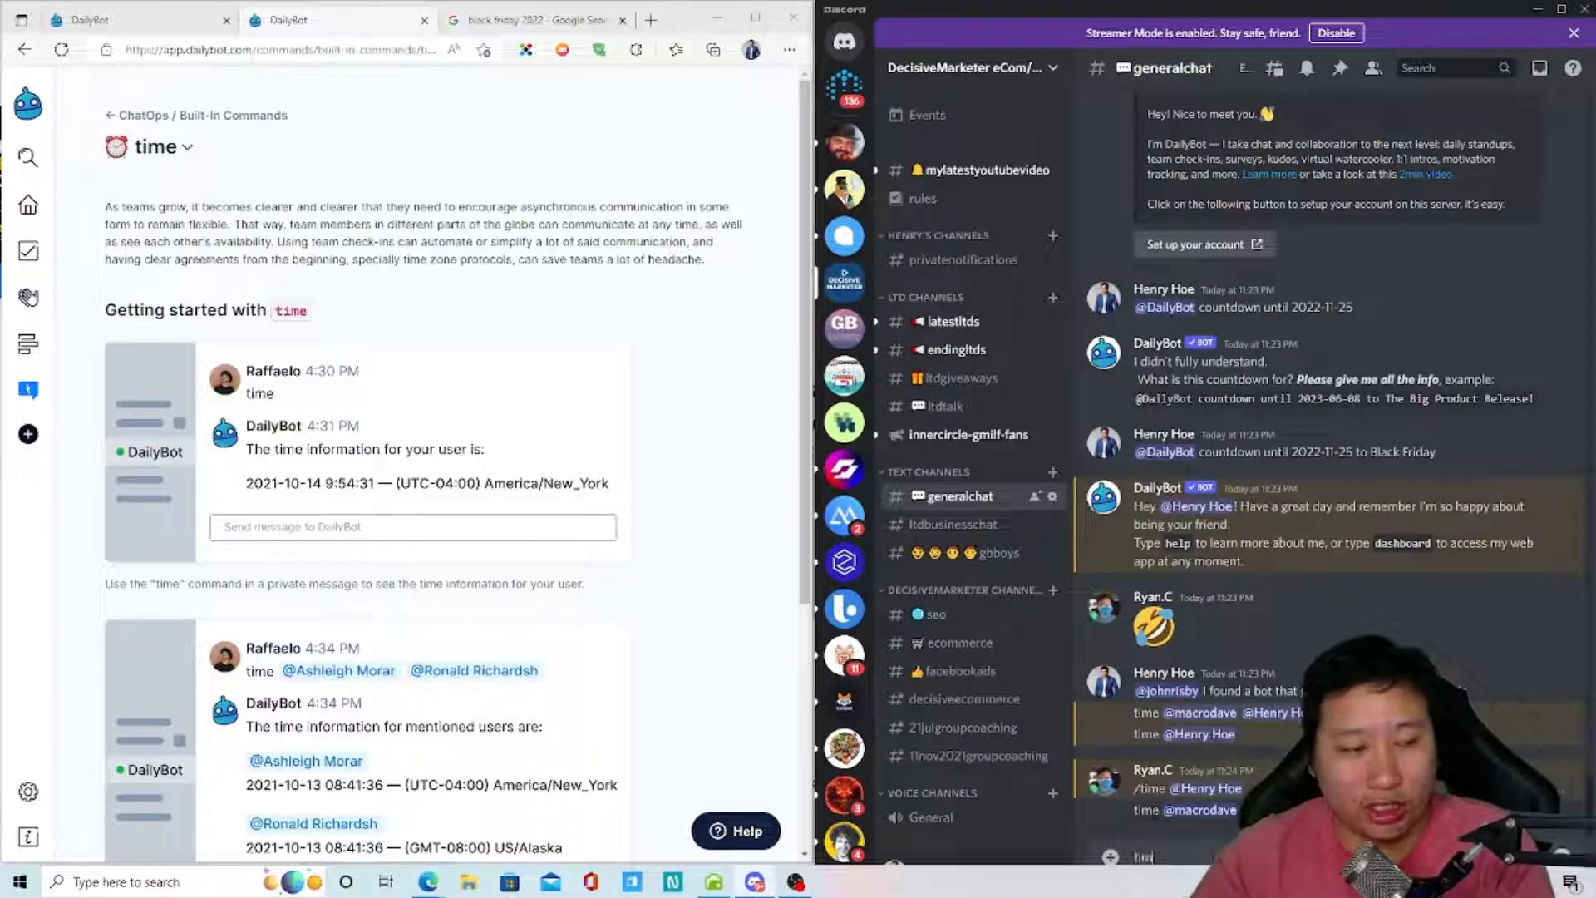
pyautogui.press('Return')
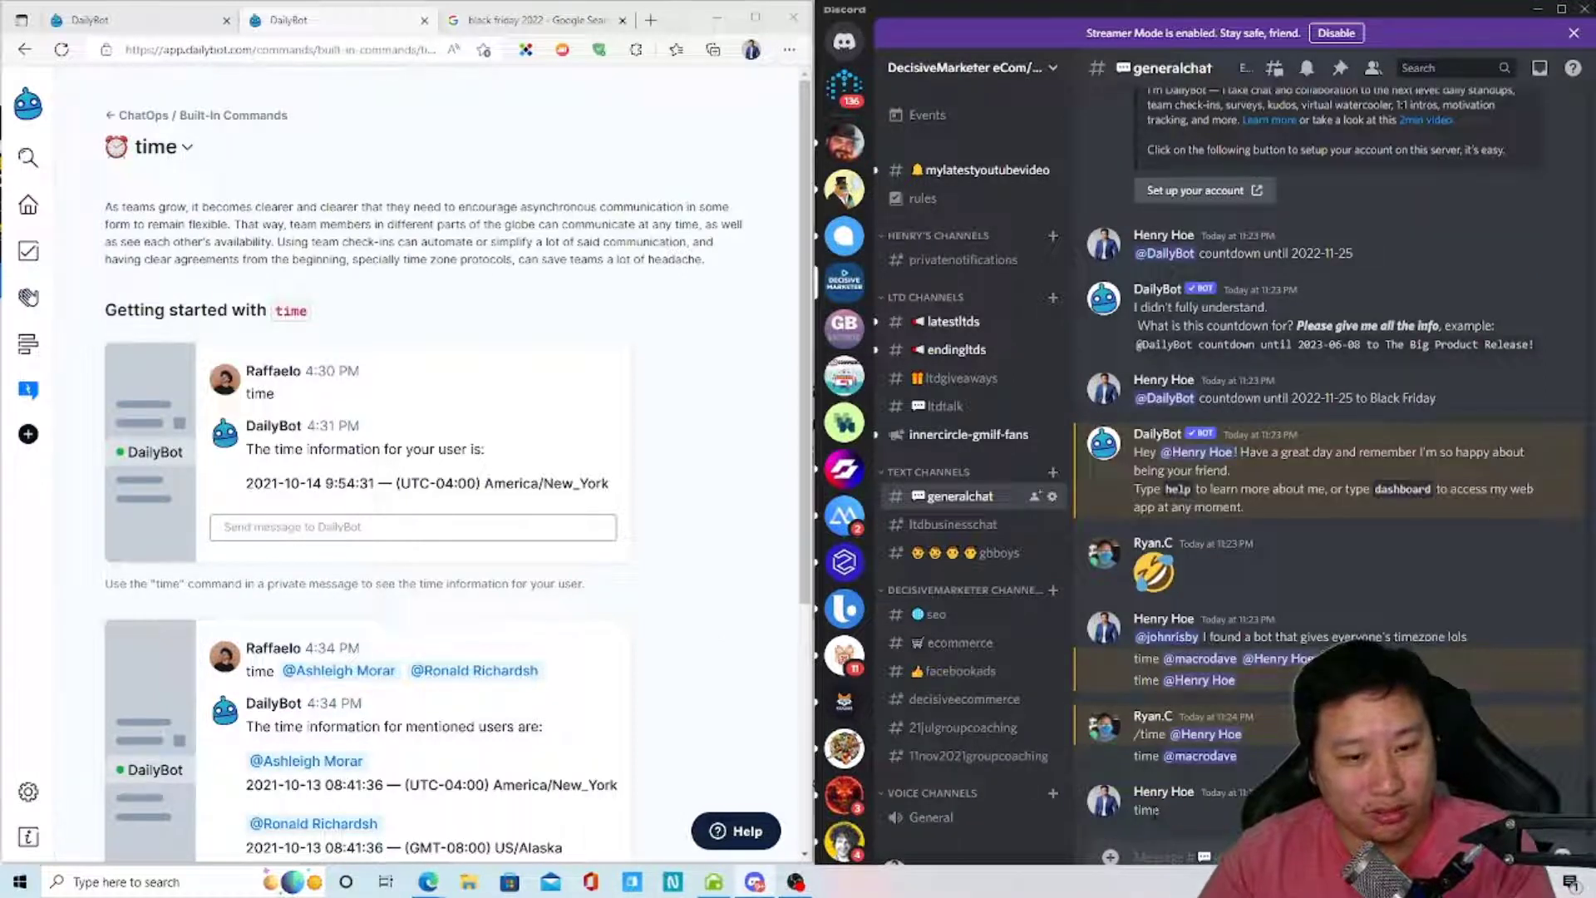
pyautogui.write('@dai')
pyautogui.press('Tab')
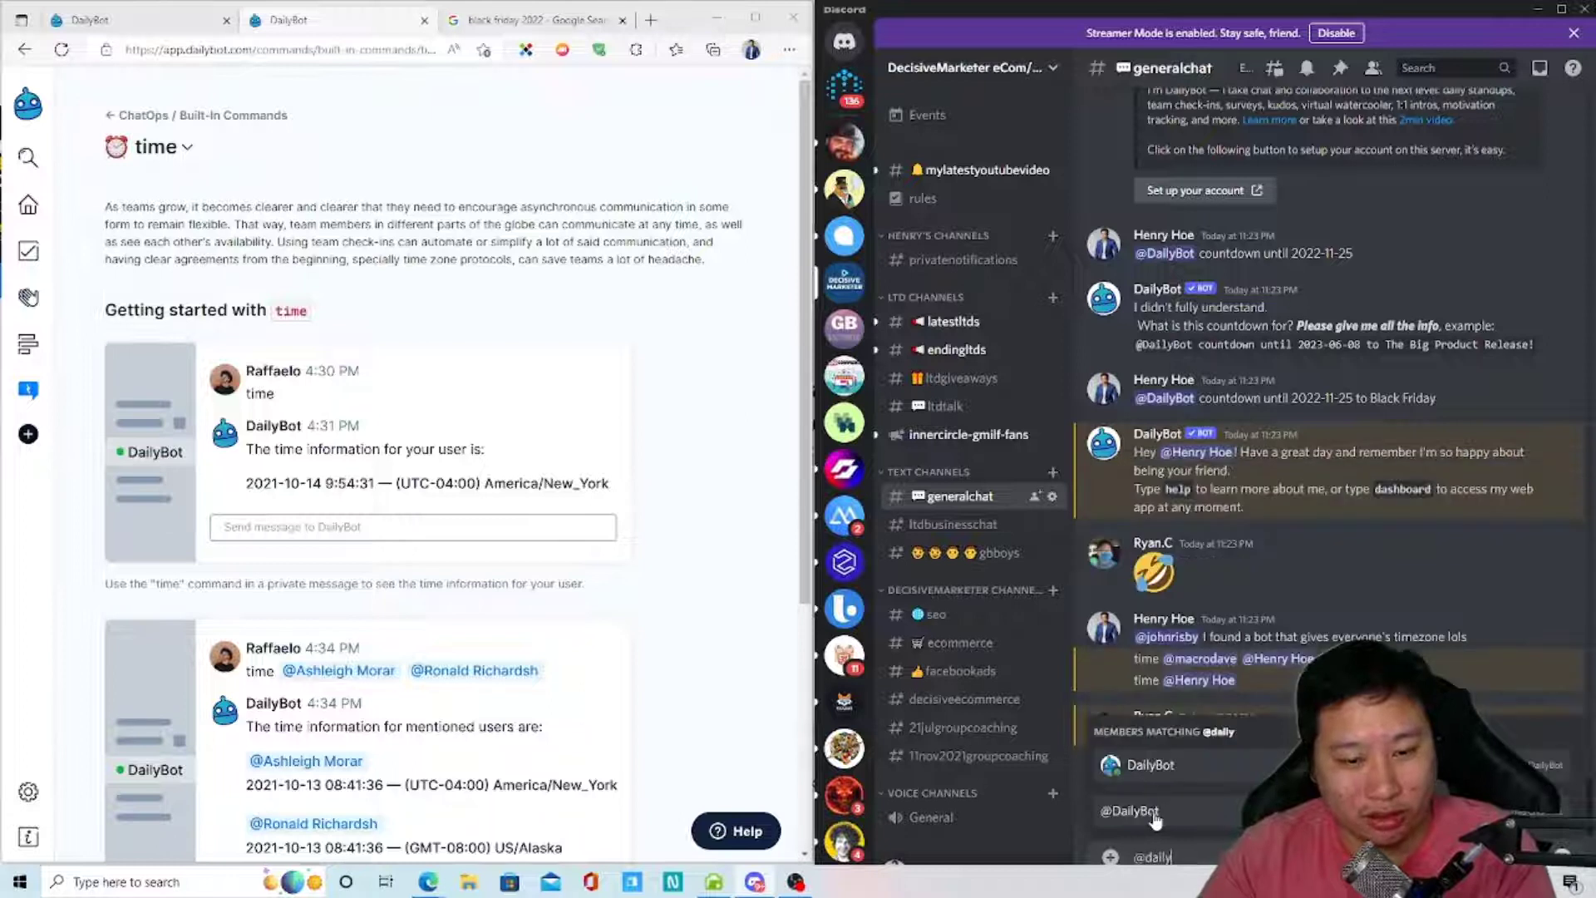
pyautogui.write('time')
pyautogui.press('Return')
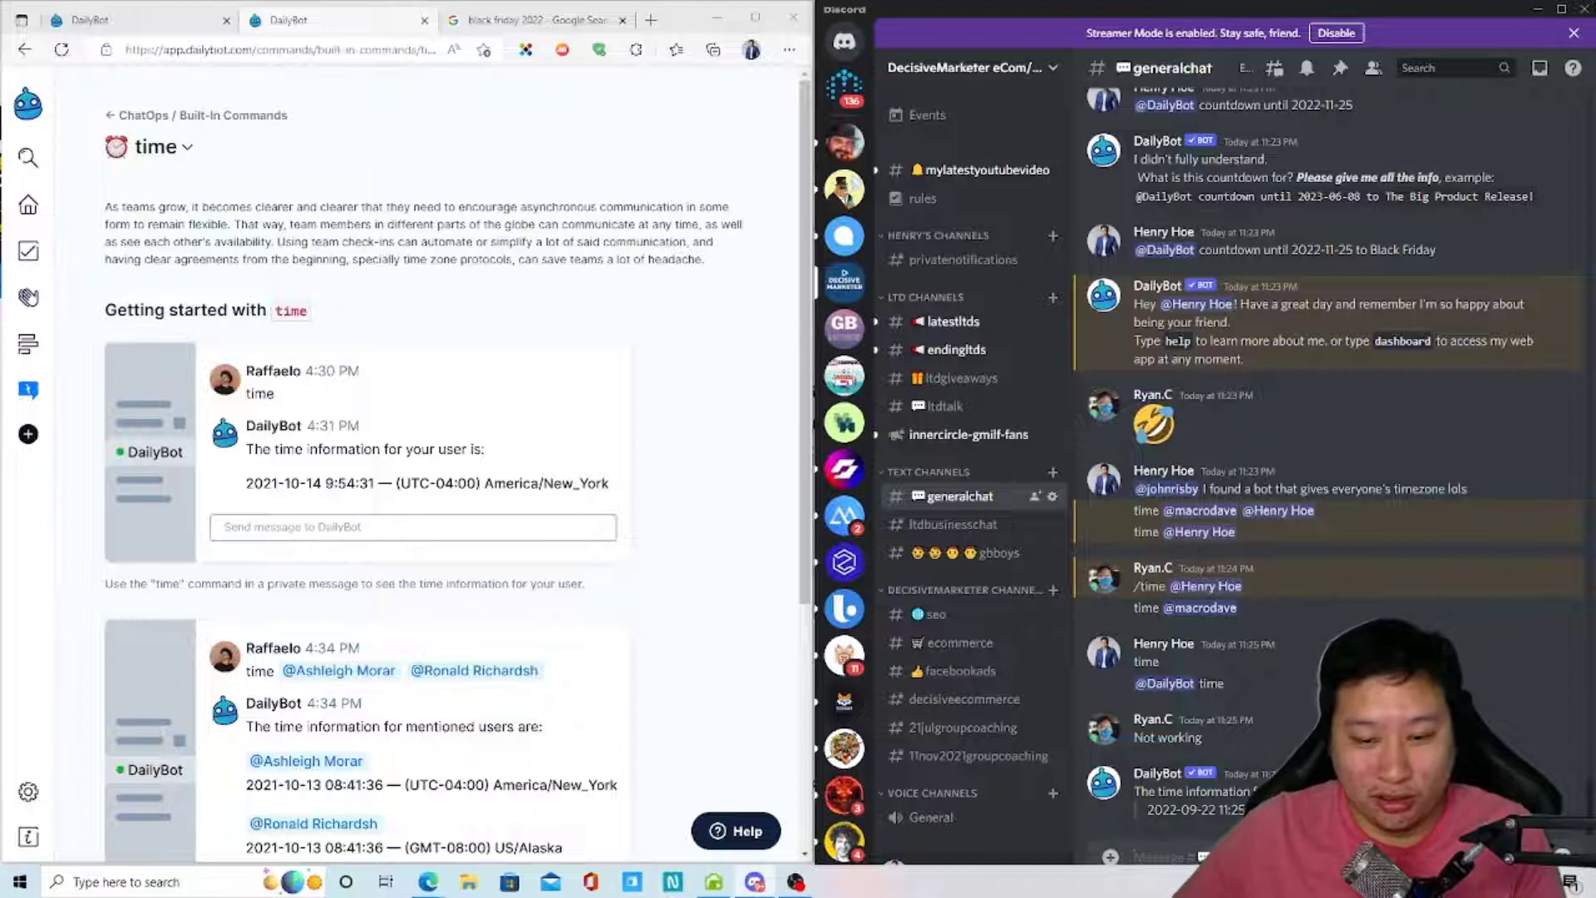
pyautogui.write("here's my")
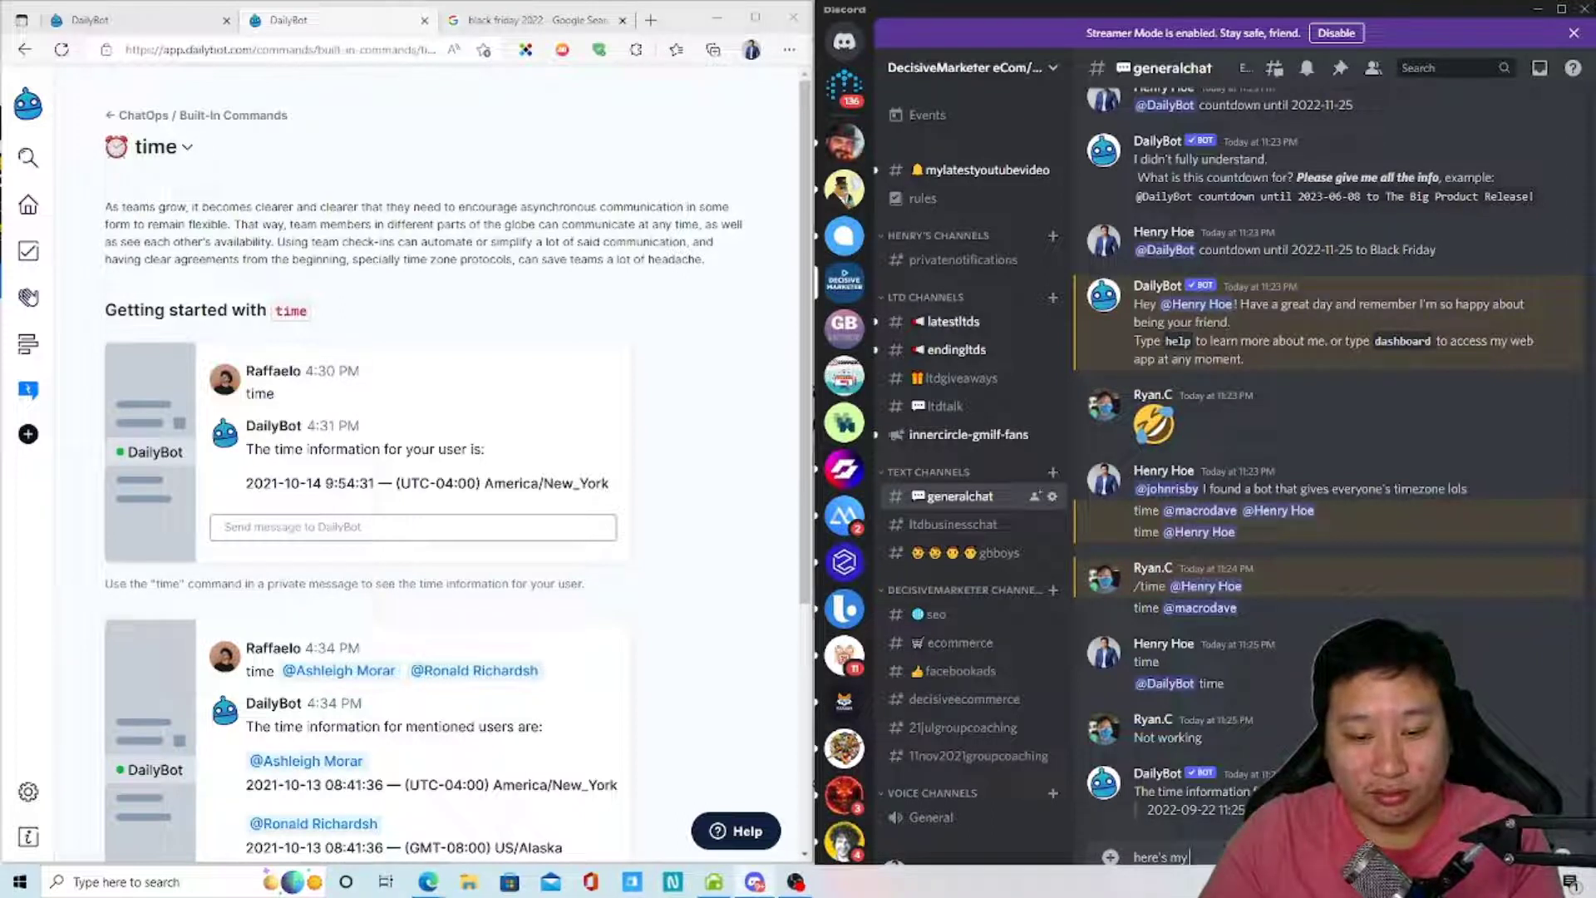
pyautogui.write(' time')
pyautogui.press('Return')
pyautogui.write('@')
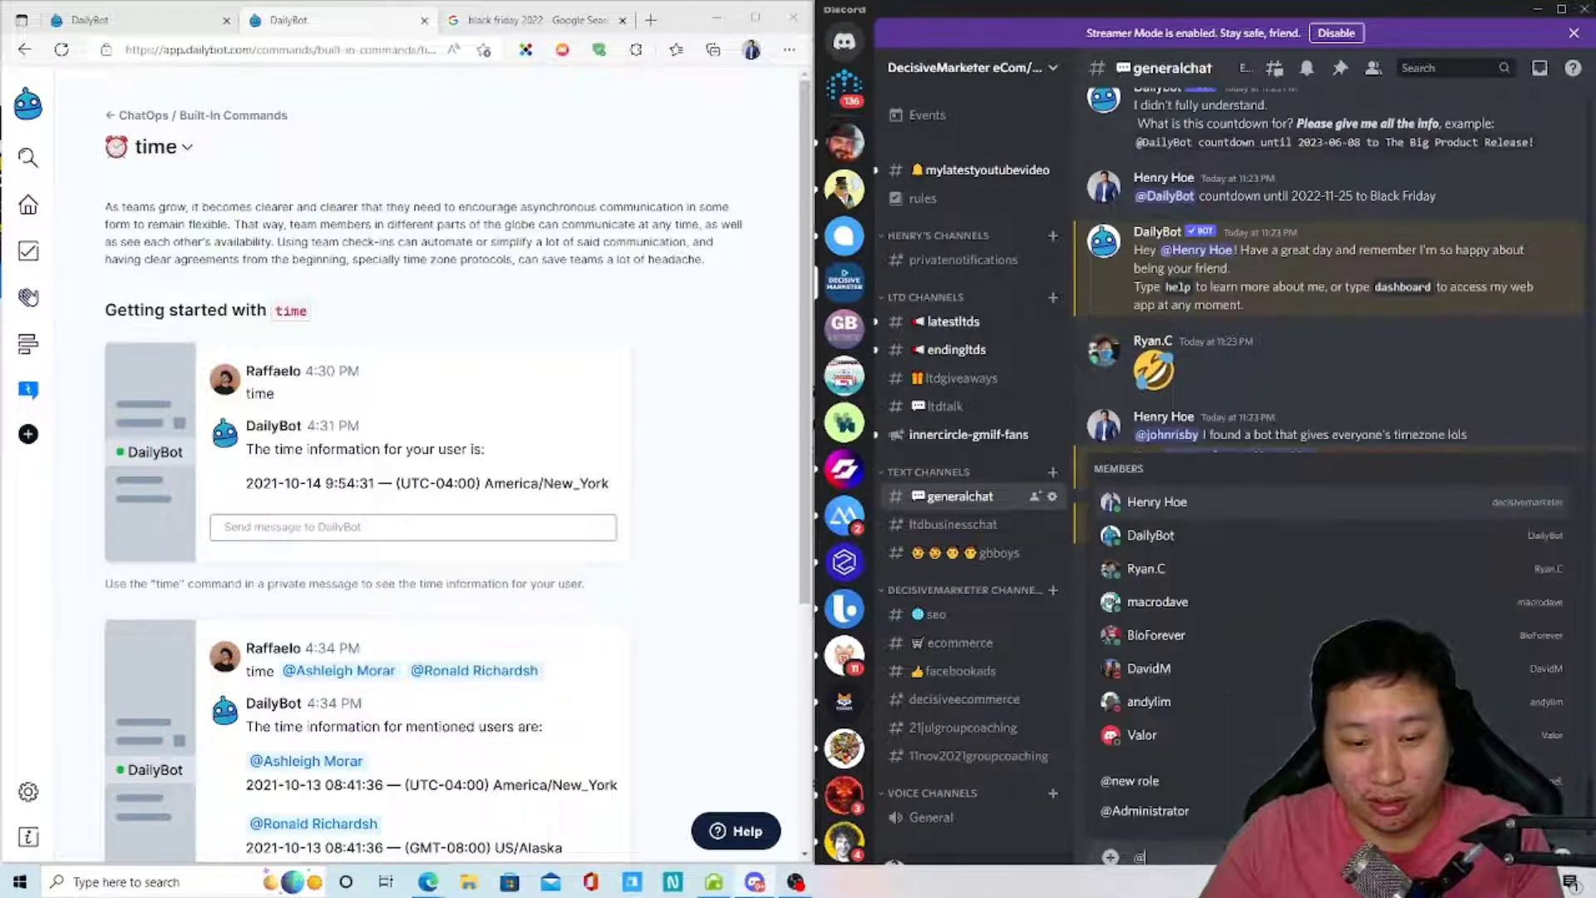
pyautogui.write('daily')
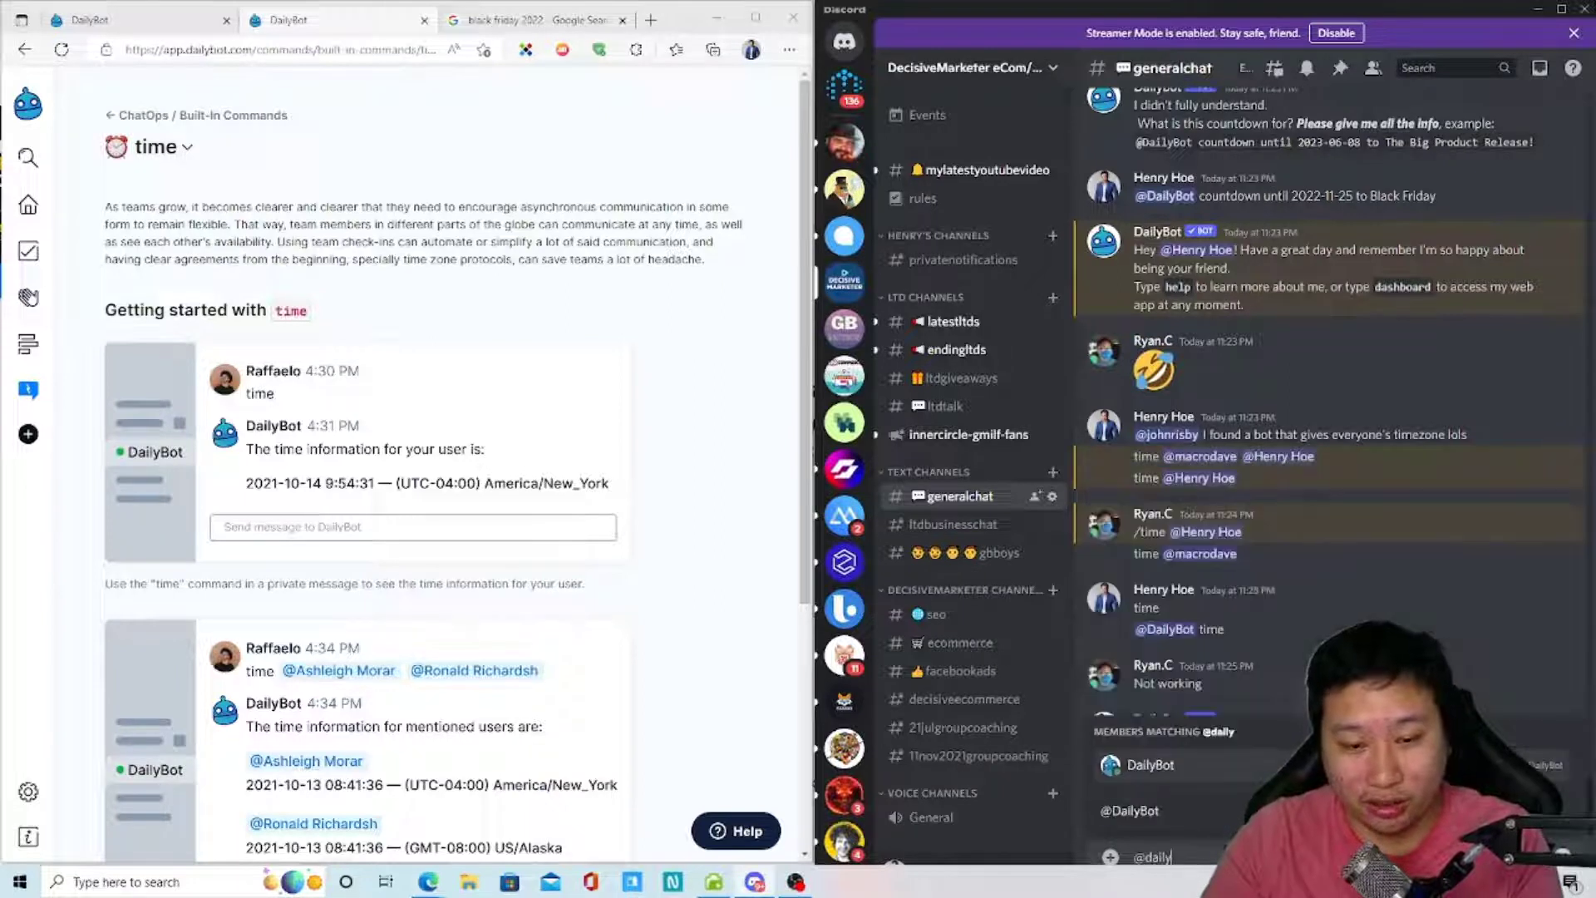
pyautogui.press('Tab')
pyautogui.write('@')
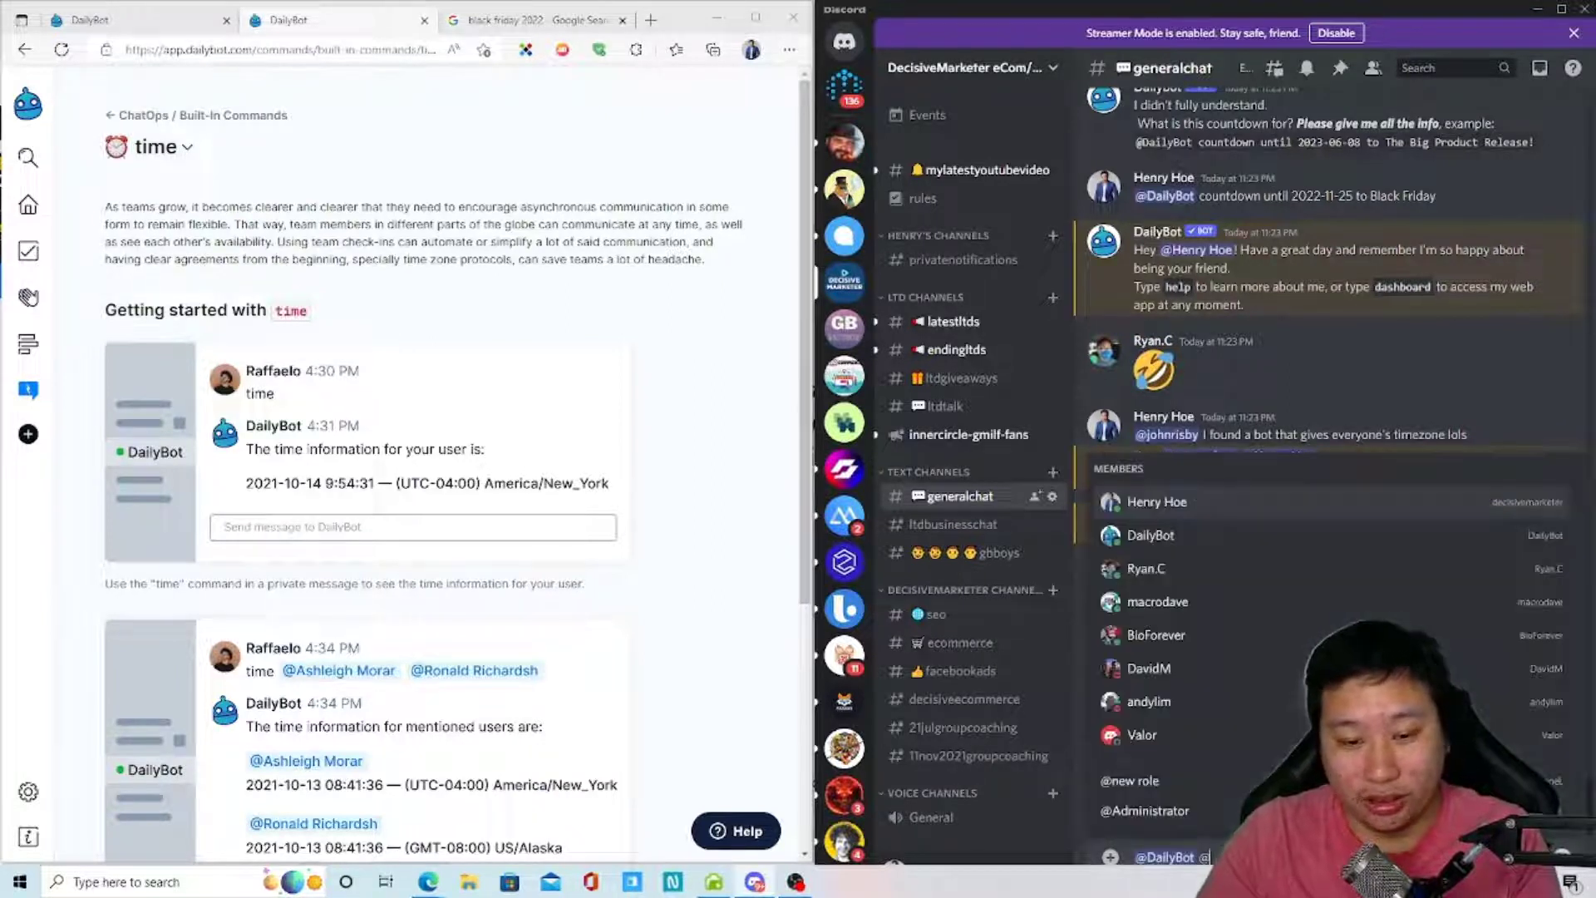
pyautogui.press('BackSpace')
pyautogui.write('@')
pyautogui.press('BackSpace')
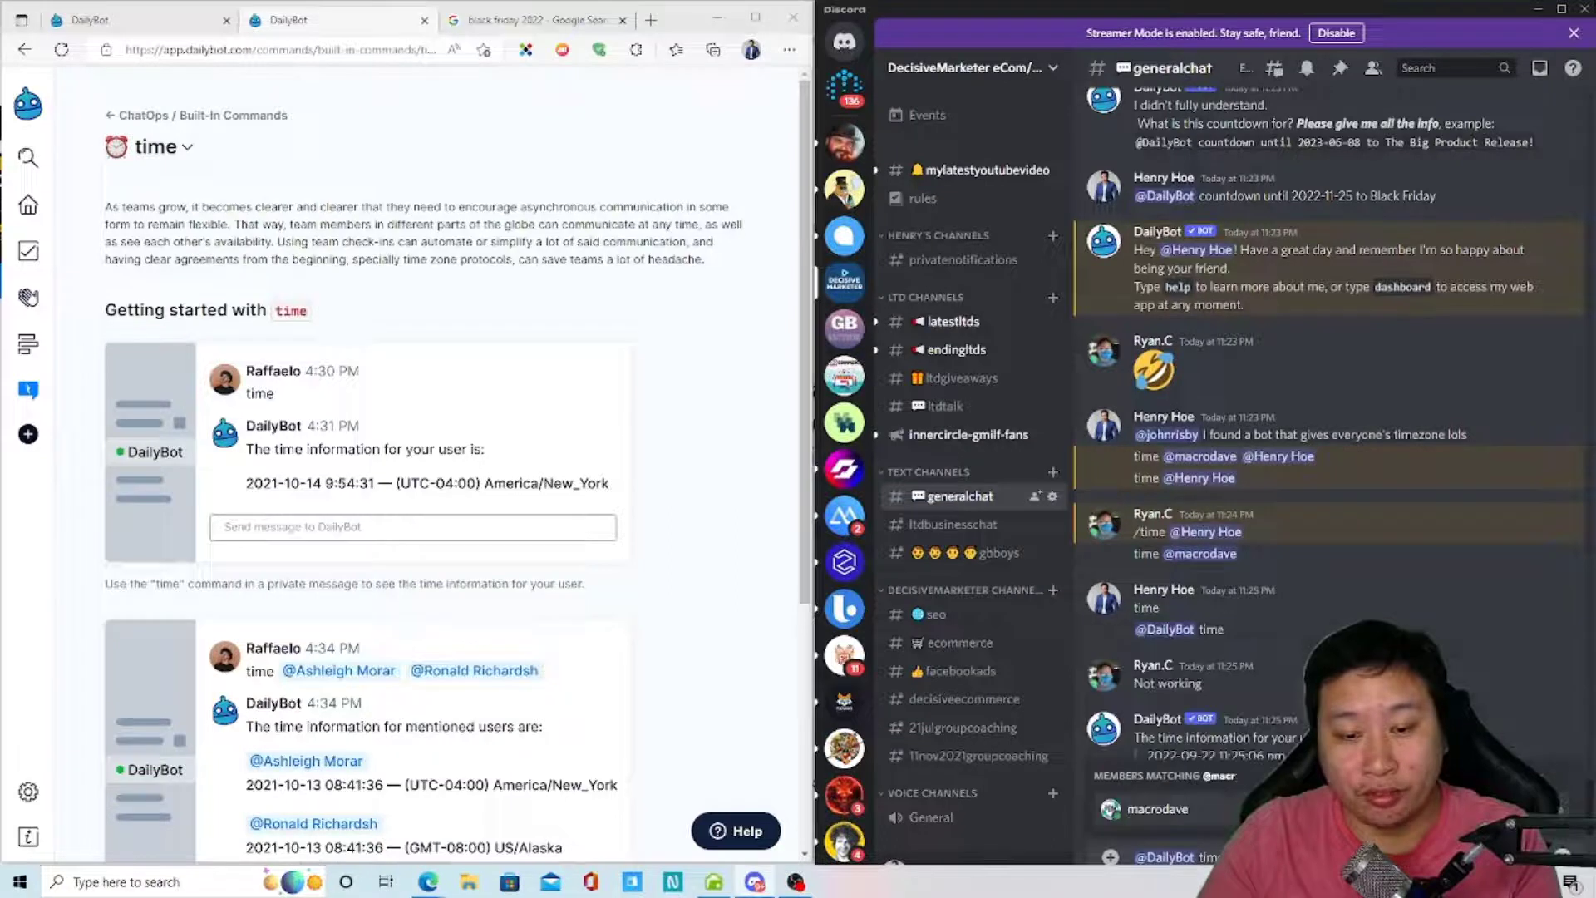
pyautogui.write('tim')
pyautogui.press('Return')
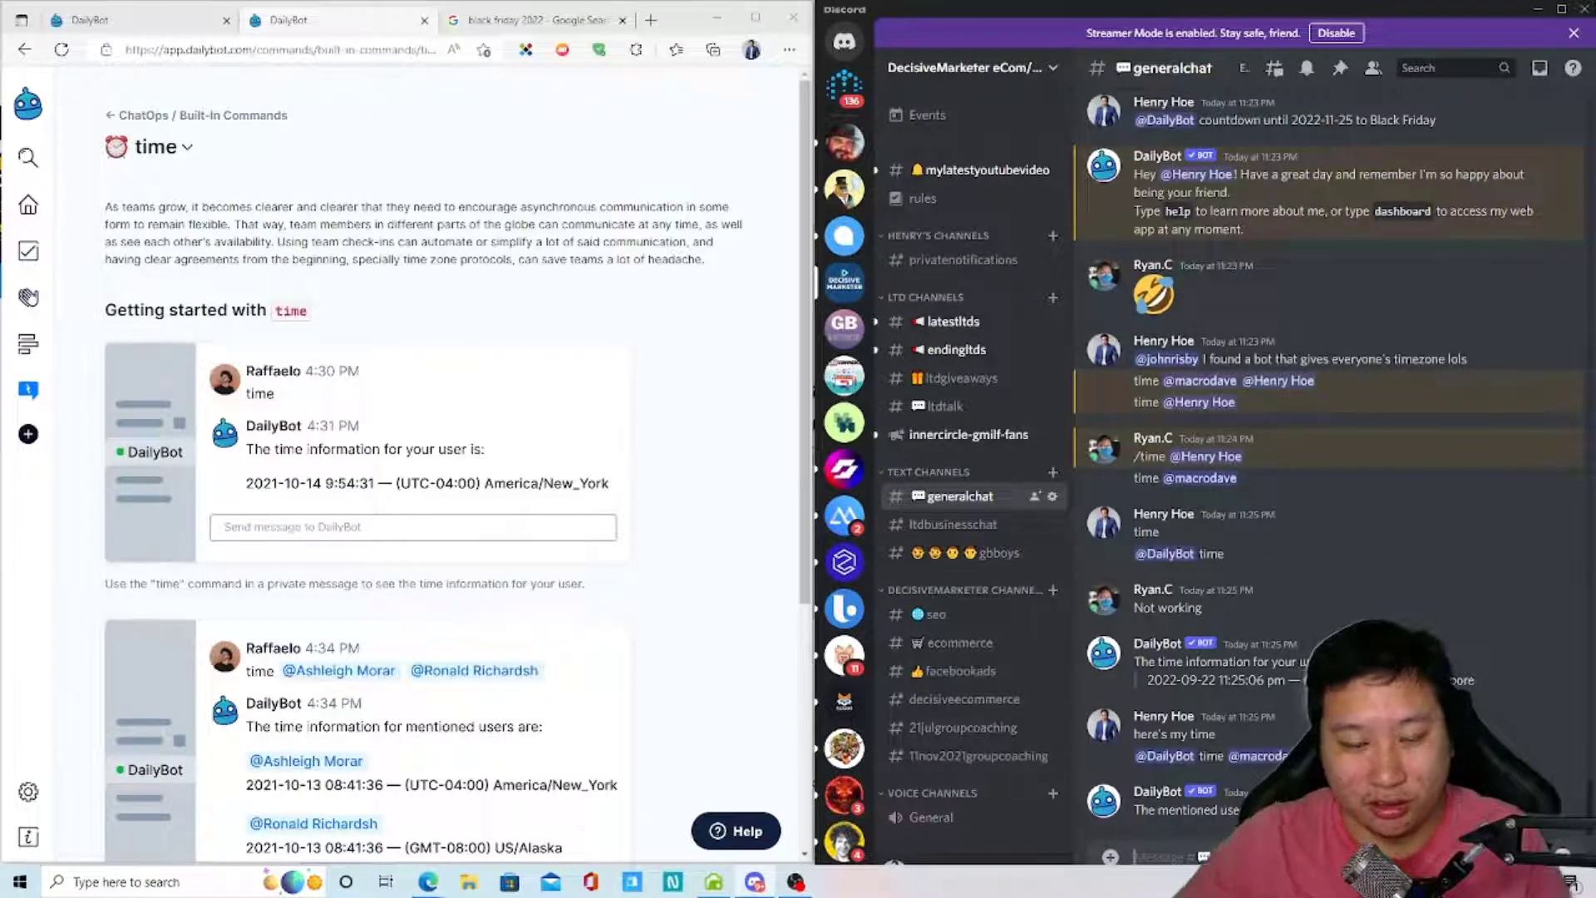
pyautogui.moveTo(1211, 810); pyautogui.dragTo(1330, 810)
pyautogui.click(1330, 809)
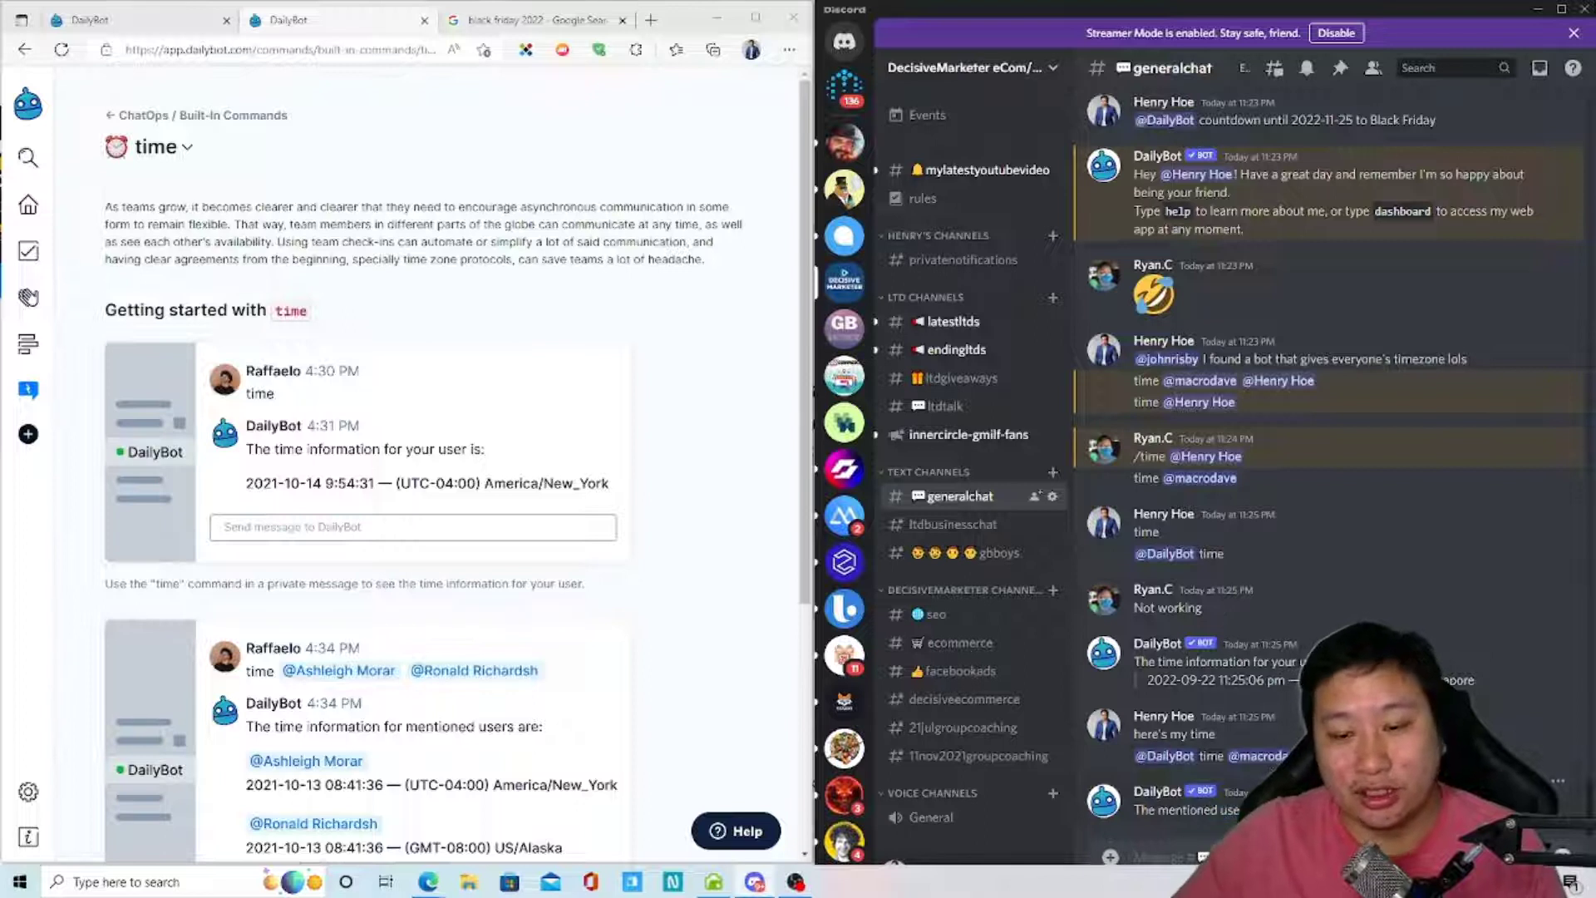
pyautogui.scroll(-4, 489, 696)
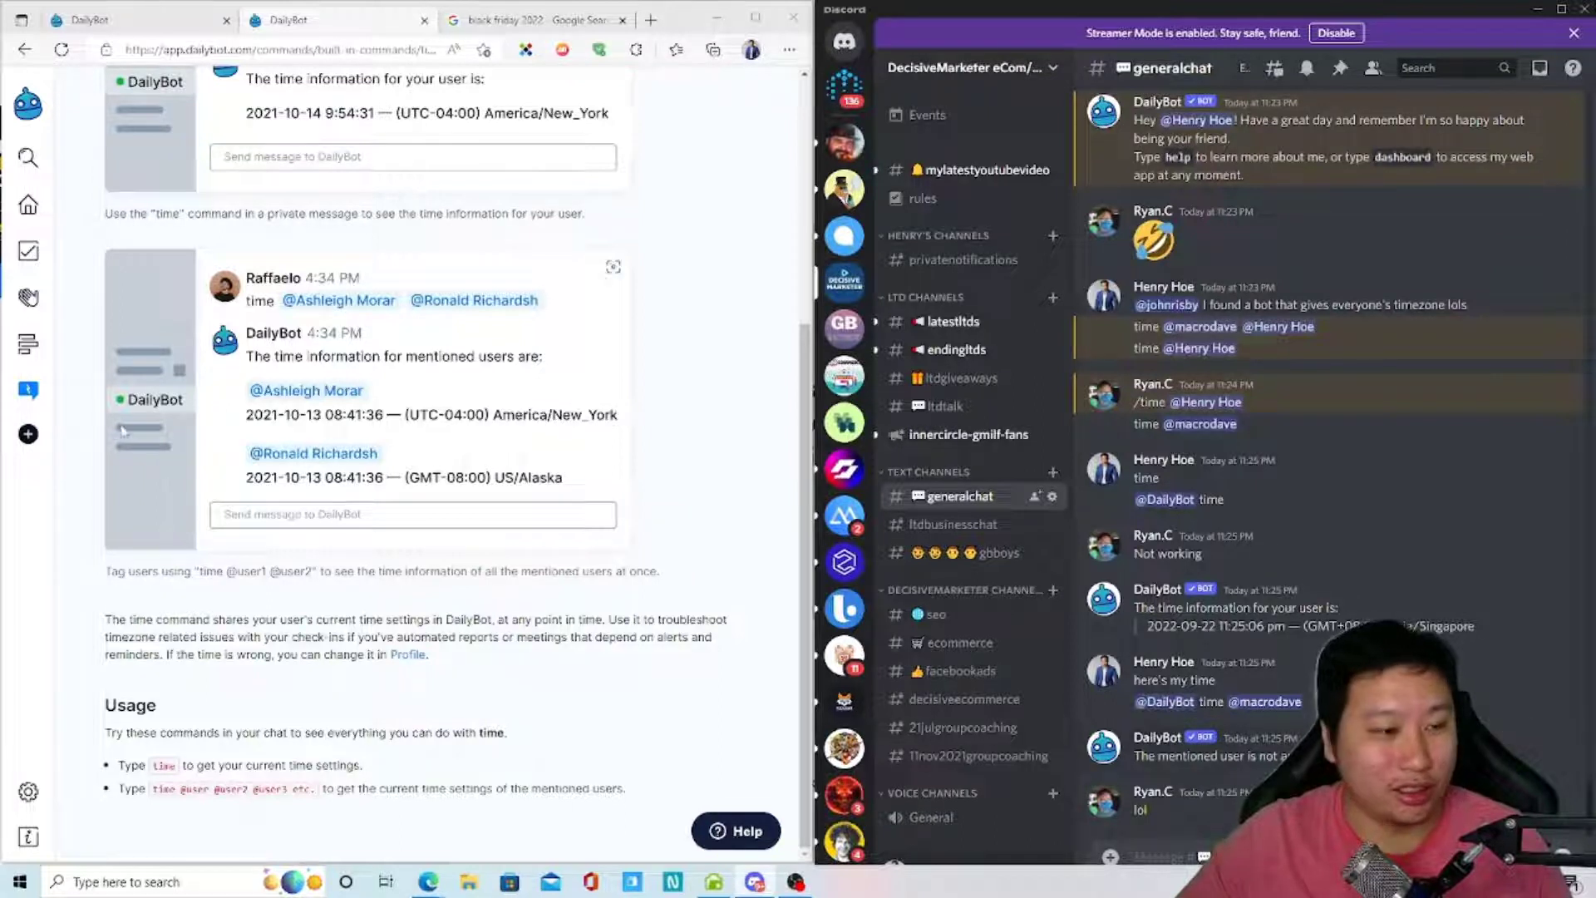
# - Open the news command's documentation via the ChatOps breadcrumb, then return to the ChatOps commands list
pyautogui.scroll(4, 177, 415)
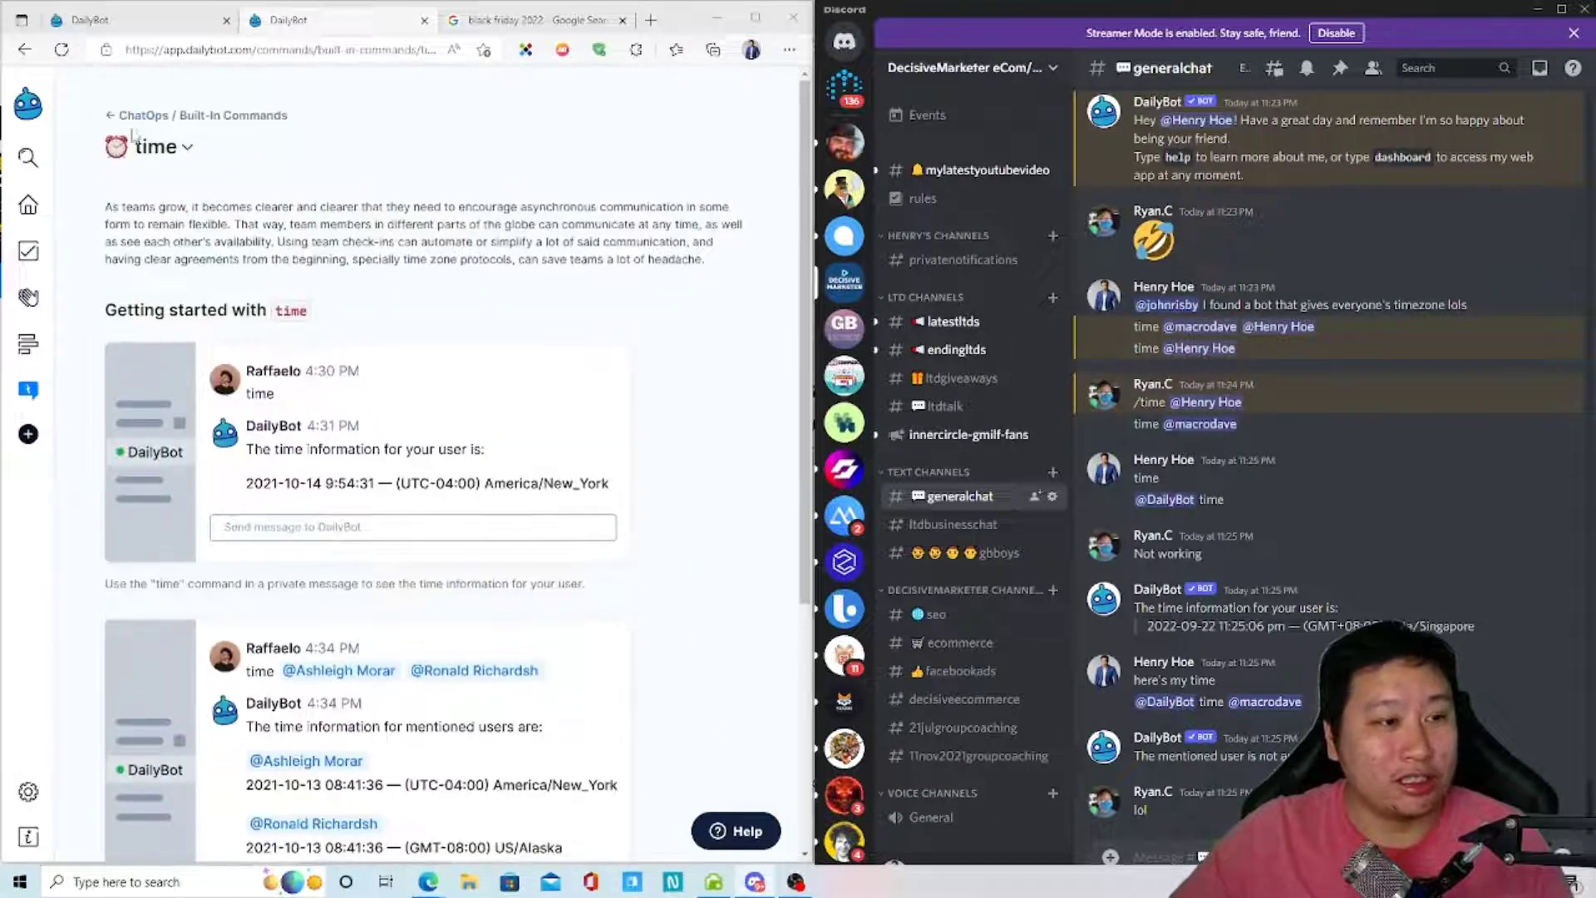
pyautogui.click(110, 115)
pyautogui.scroll(-3, 426, 501)
pyautogui.scroll(-1, 479, 707)
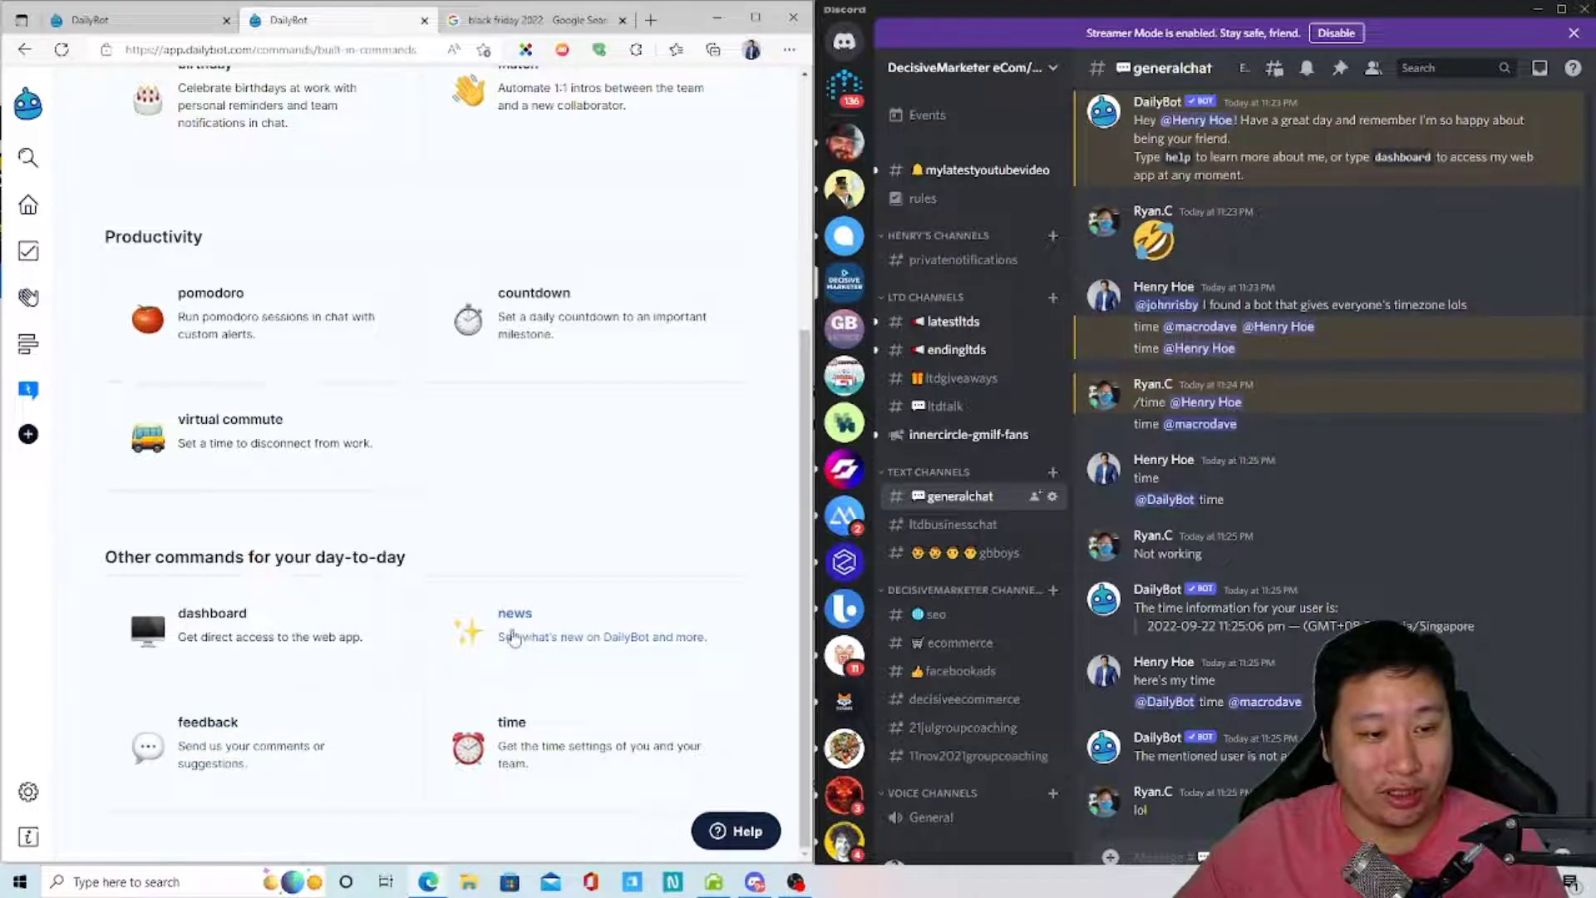
pyautogui.click(507, 644)
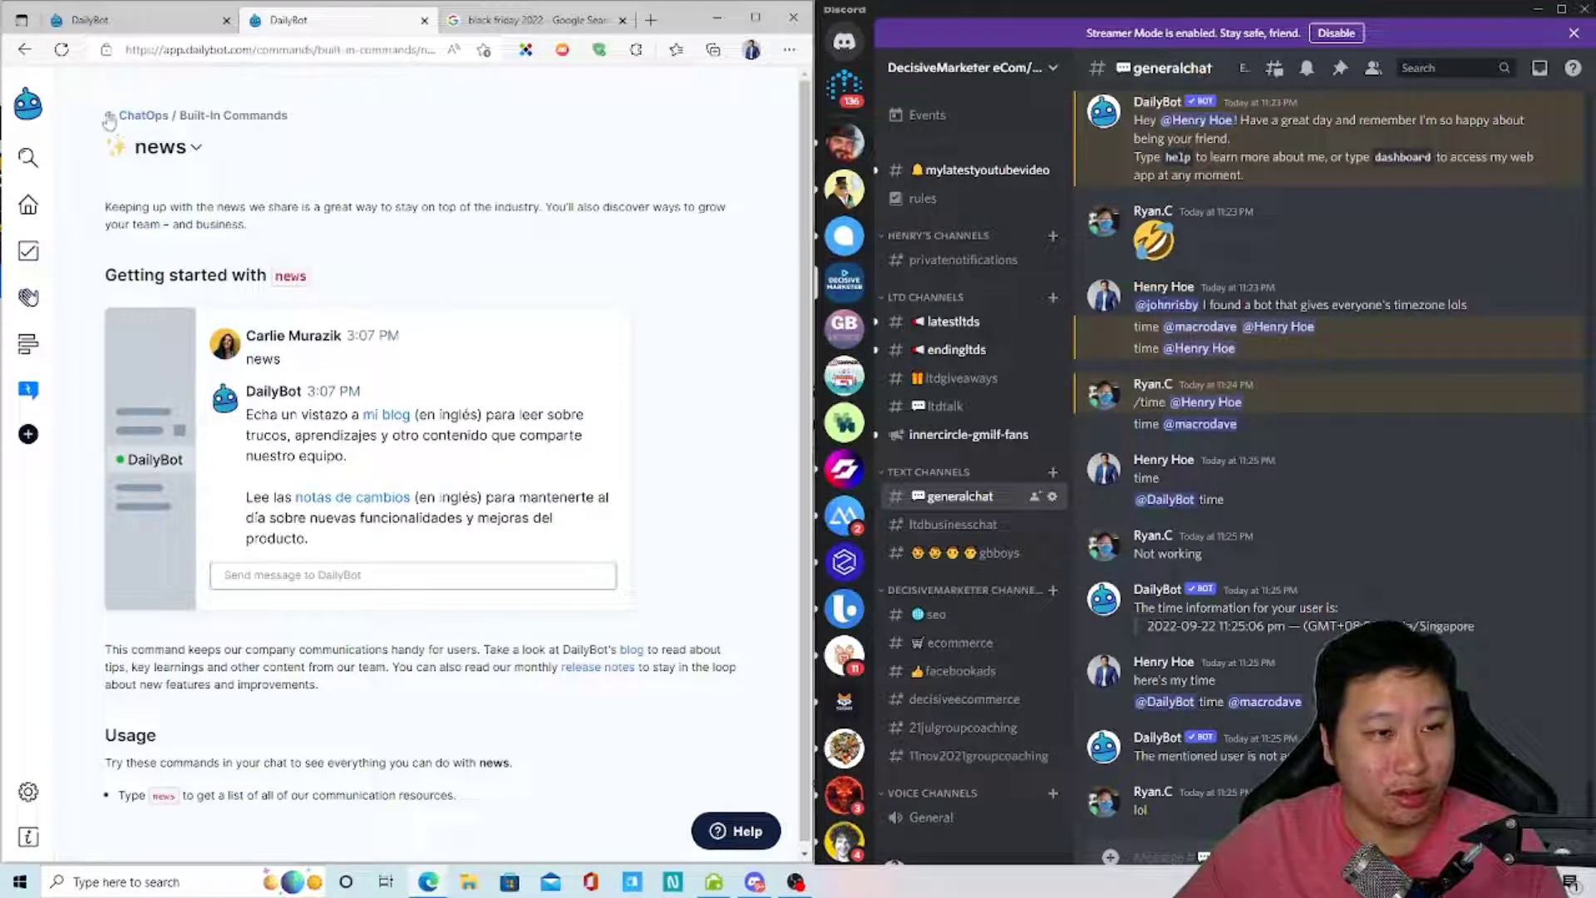
pyautogui.click(133, 115)
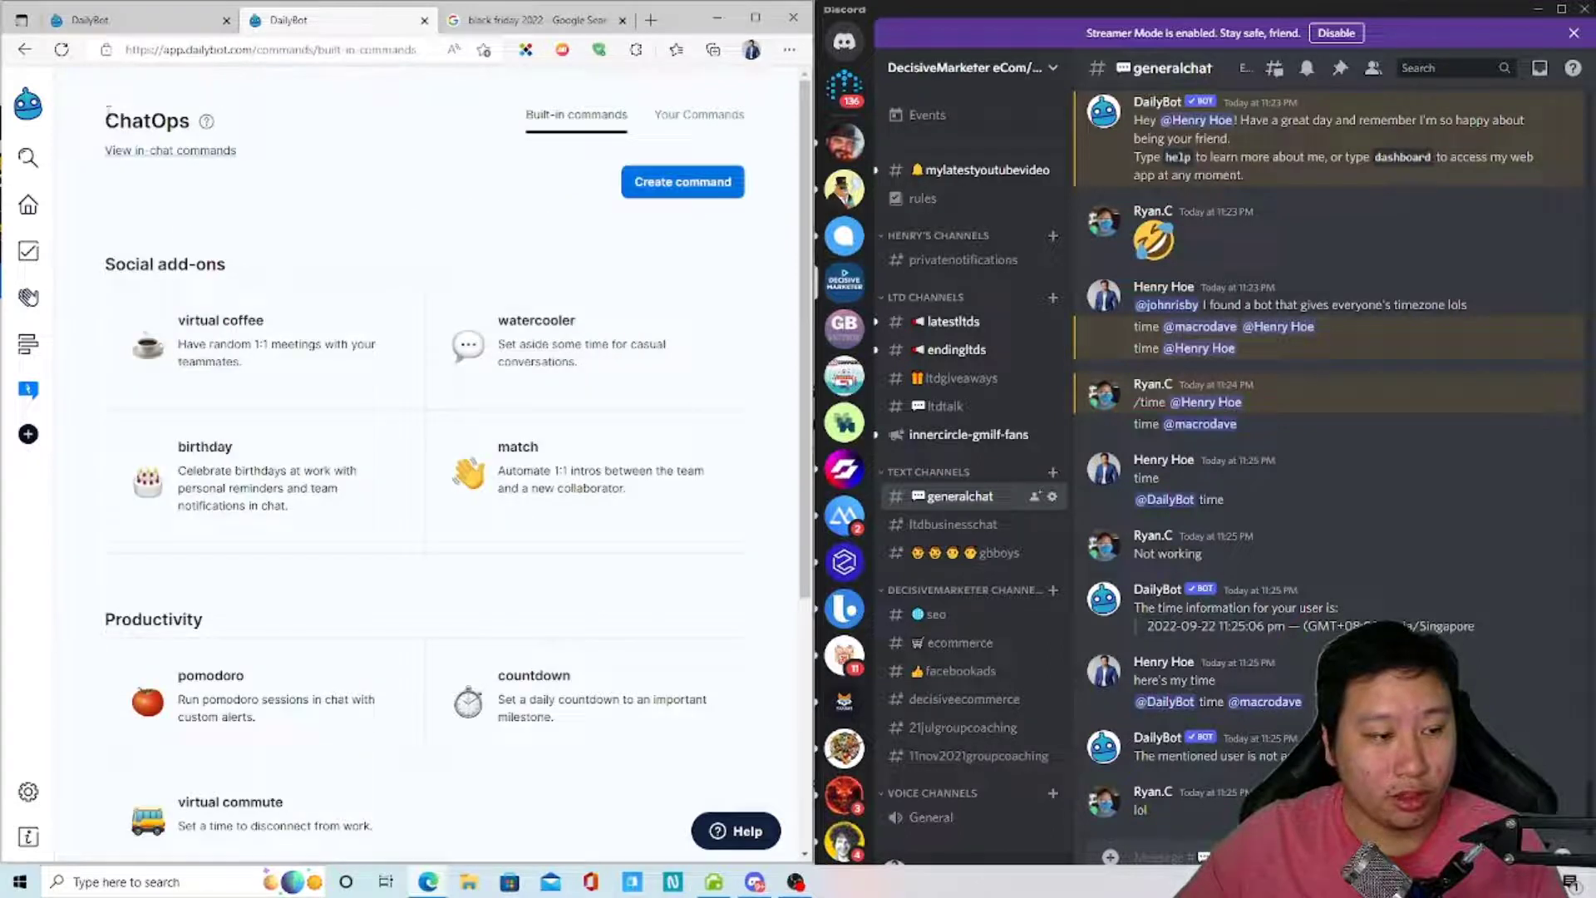
pyautogui.scroll(-5, 341, 570)
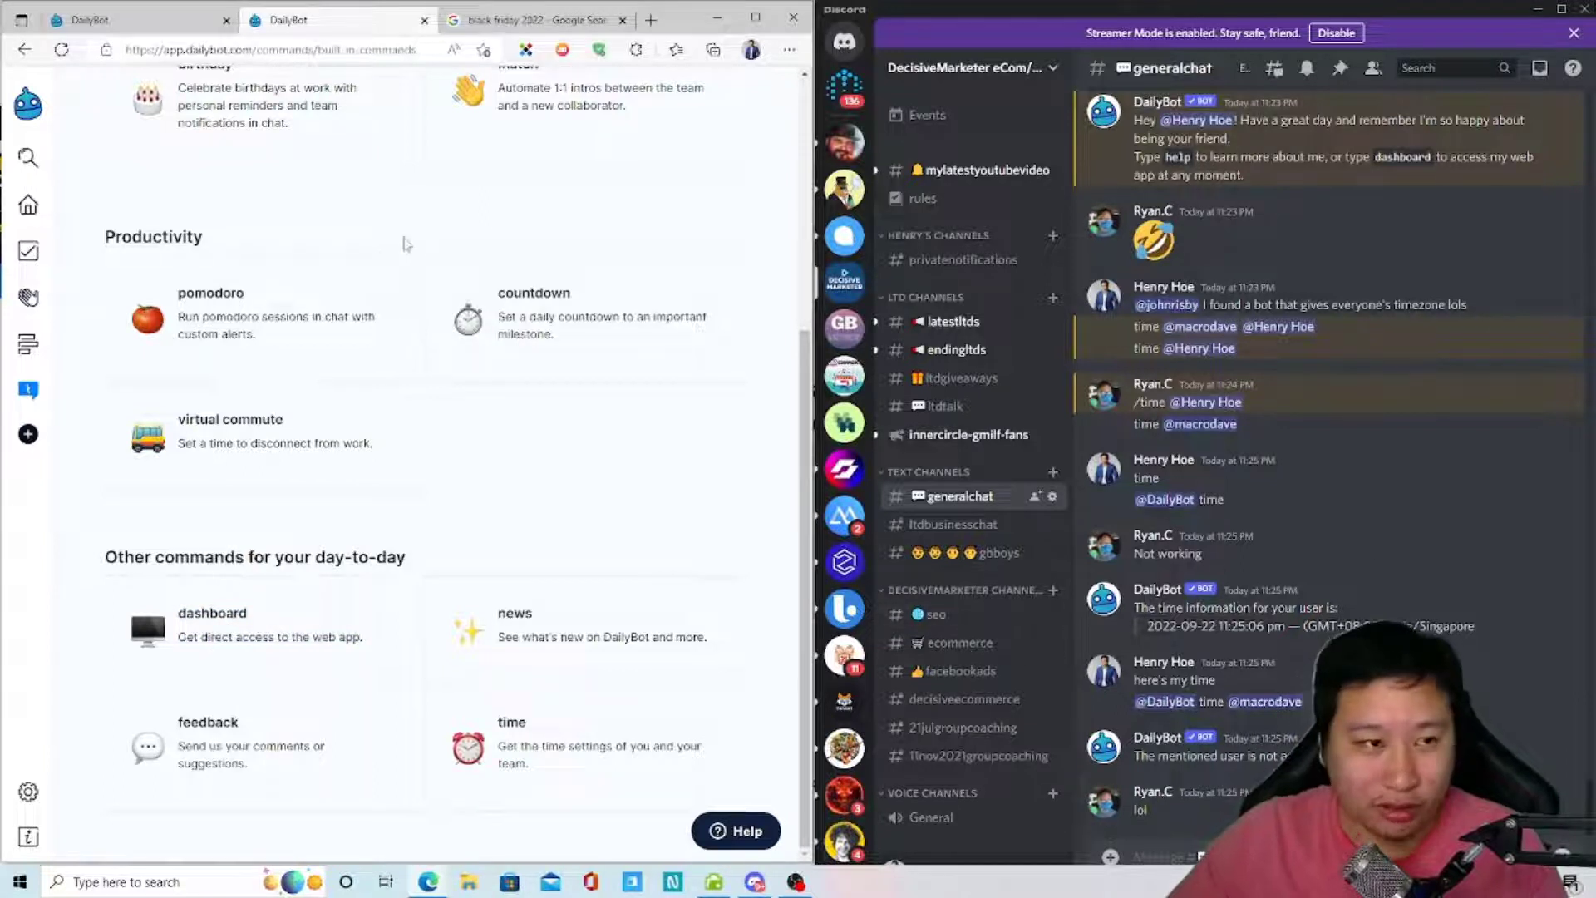
# - Scroll up in Discord's generalchat to review DailyBot's time-zone replies
pyautogui.scroll(5, 405, 243)
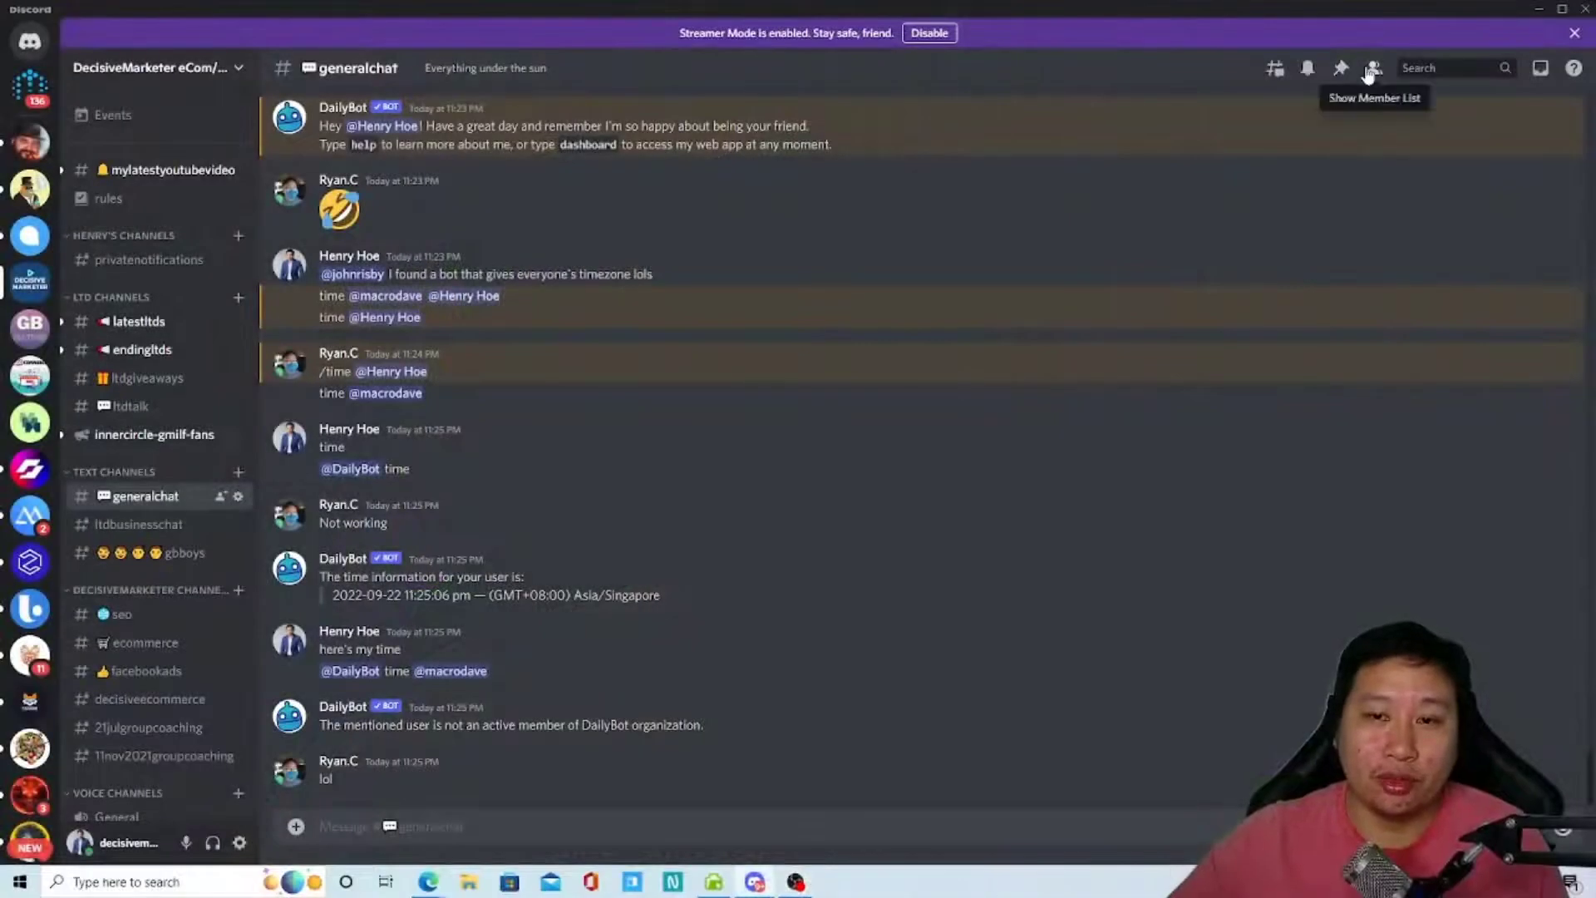
# - Show the member list beside generalchat and browse its online and offline members
pyautogui.click(1371, 70)
pyautogui.scroll(-5, 1488, 484)
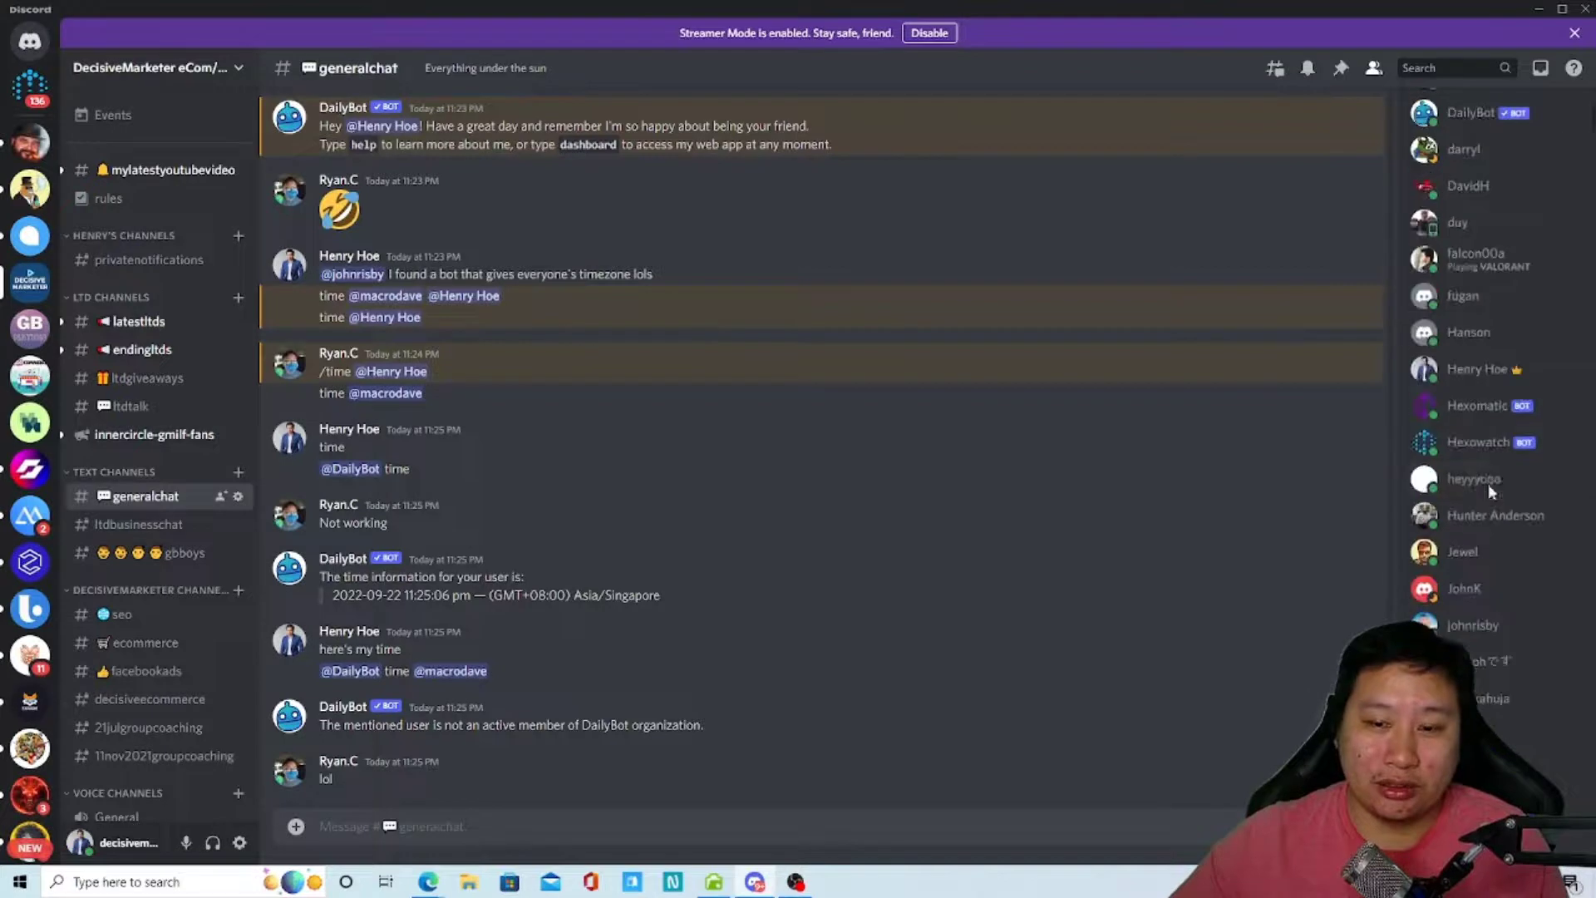
pyautogui.scroll(5, 1441, 240)
pyautogui.scroll(-10, 1464, 466)
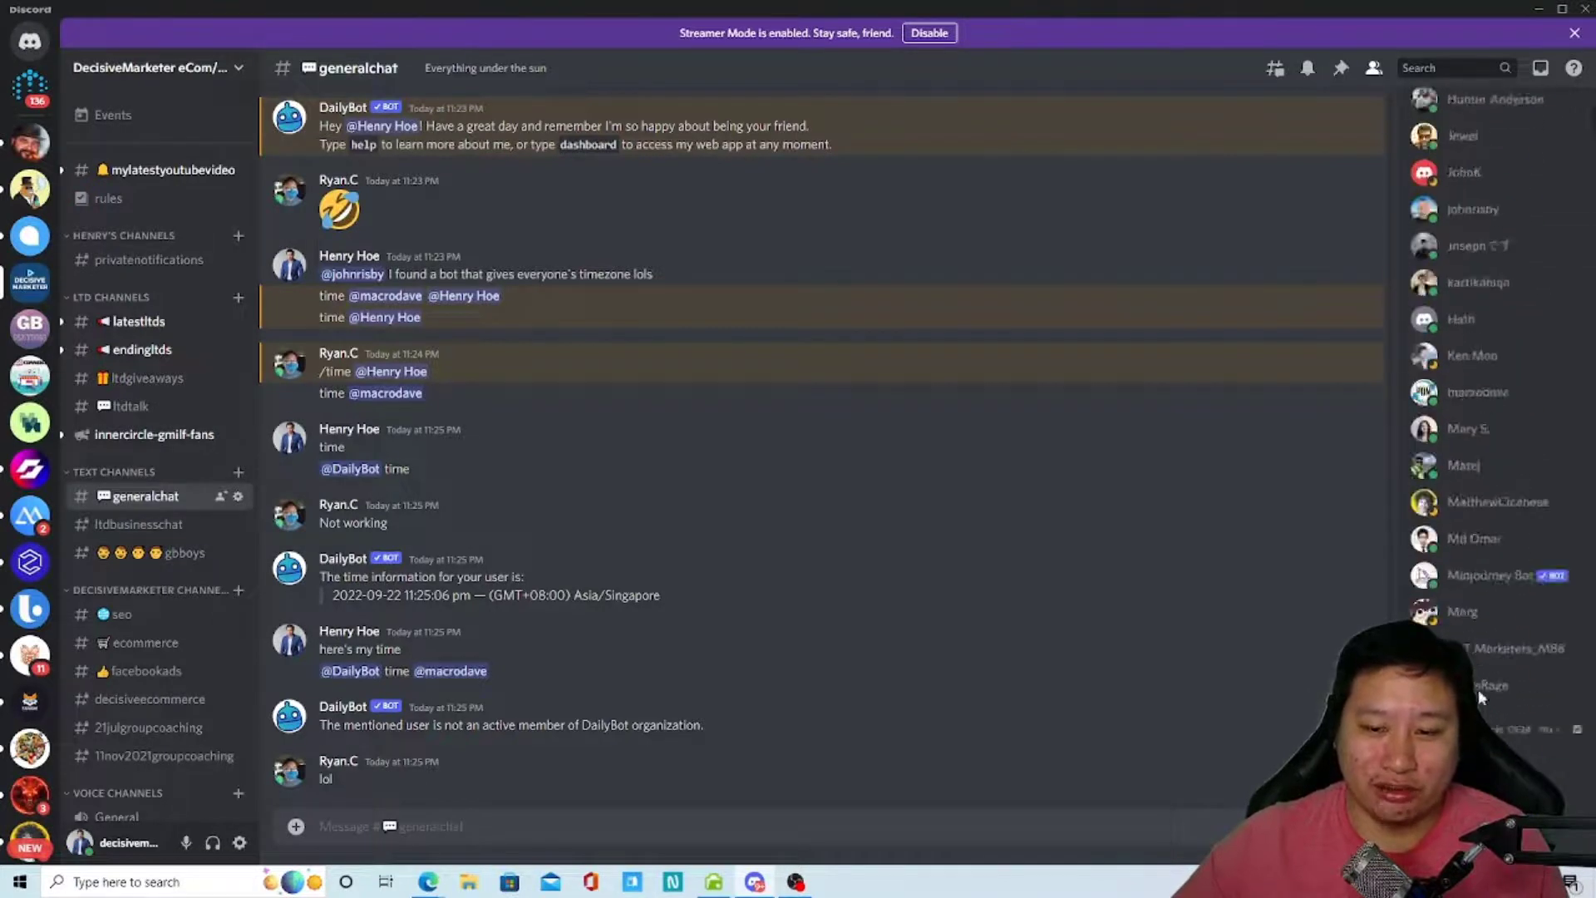
pyautogui.scroll(-5, 1486, 715)
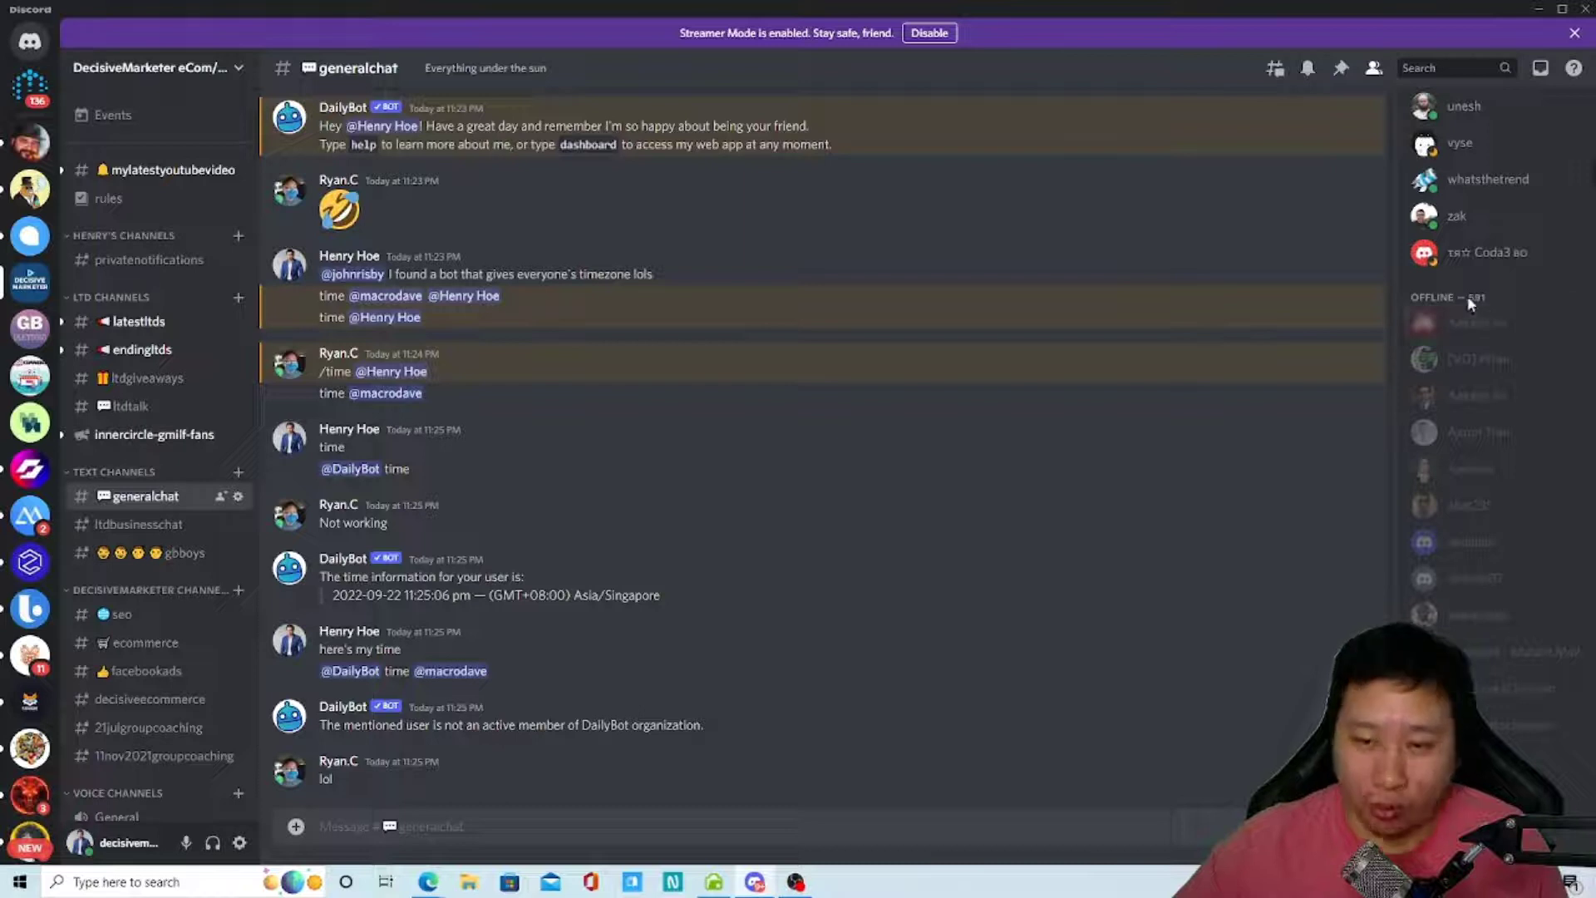
pyautogui.scroll(-5, 1493, 597)
pyautogui.scroll(20, 1493, 596)
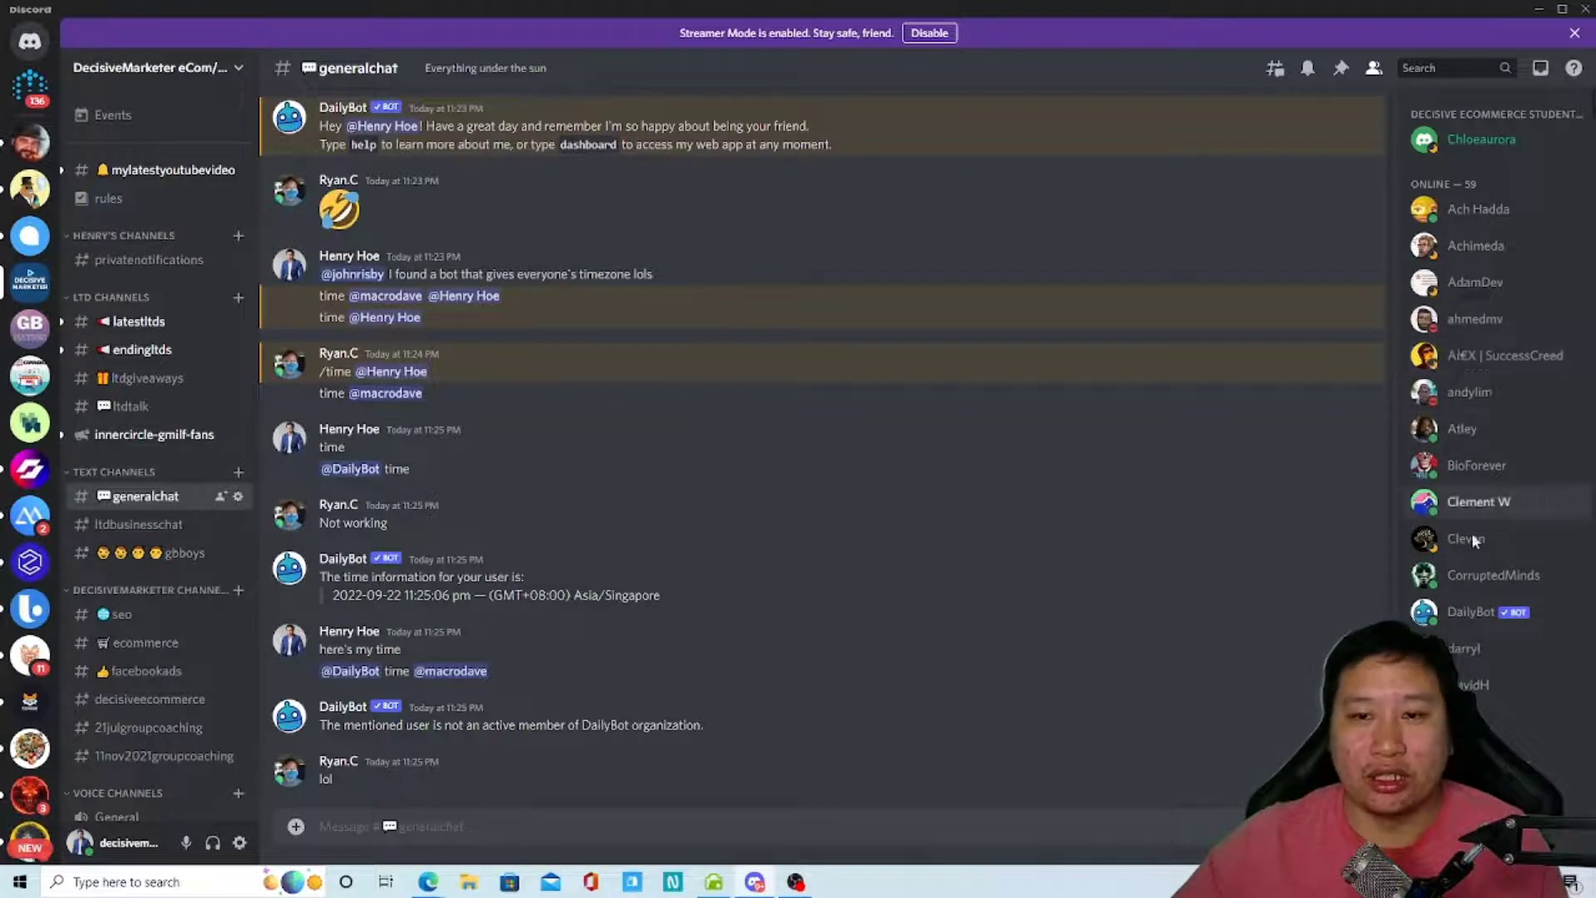
pyautogui.scroll(-10, 1463, 649)
pyautogui.scroll(-15, 1464, 645)
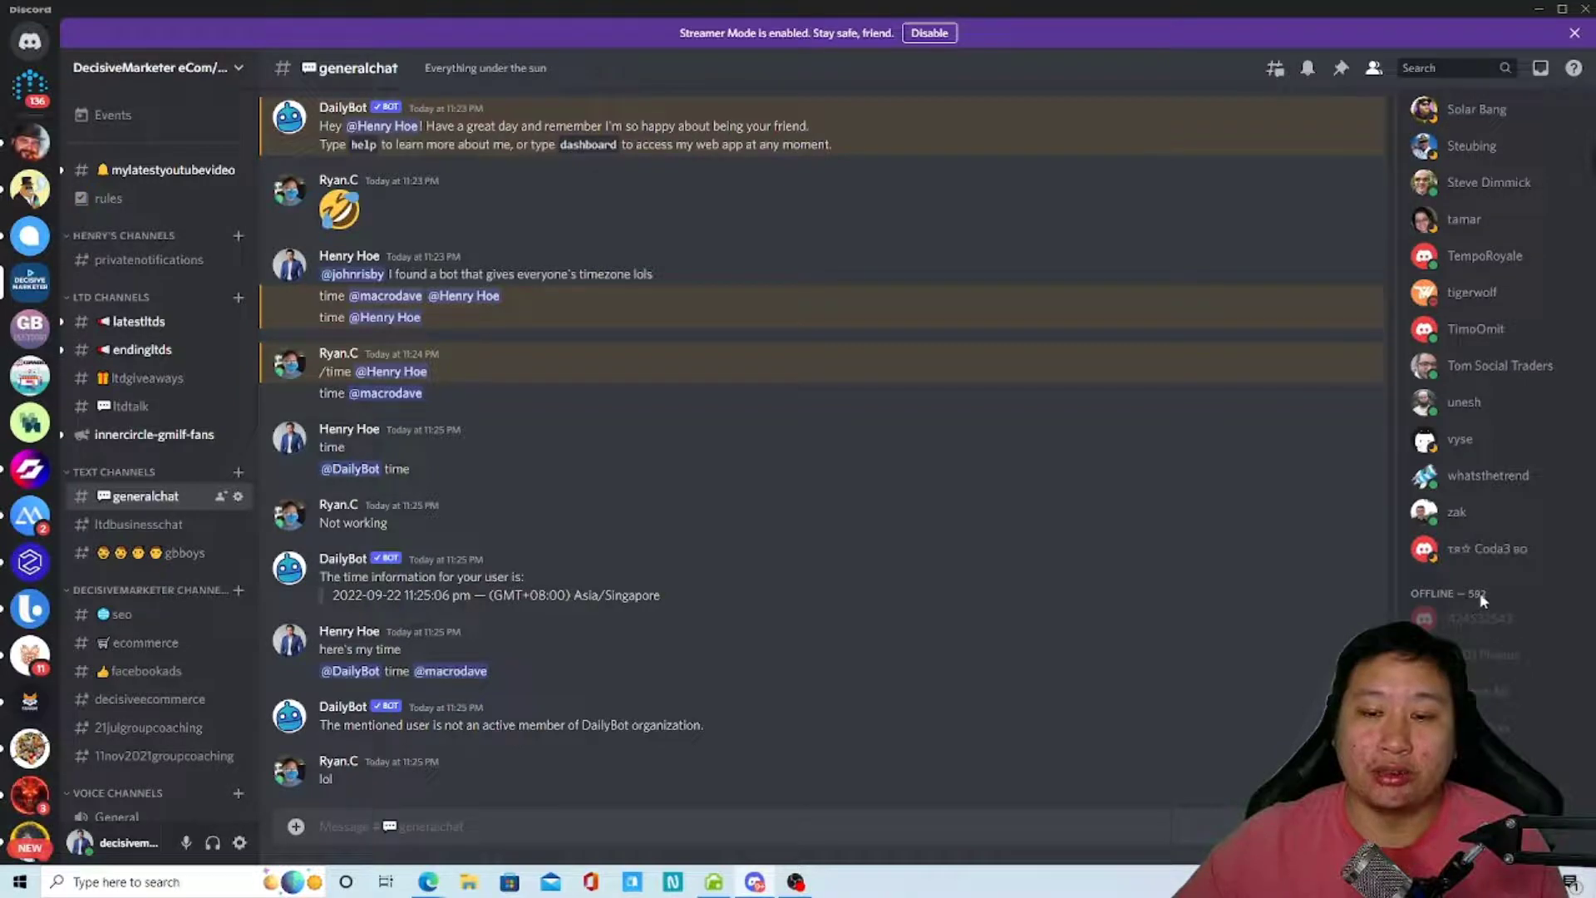
pyautogui.scroll(6, 1471, 645)
pyautogui.scroll(10, 1478, 645)
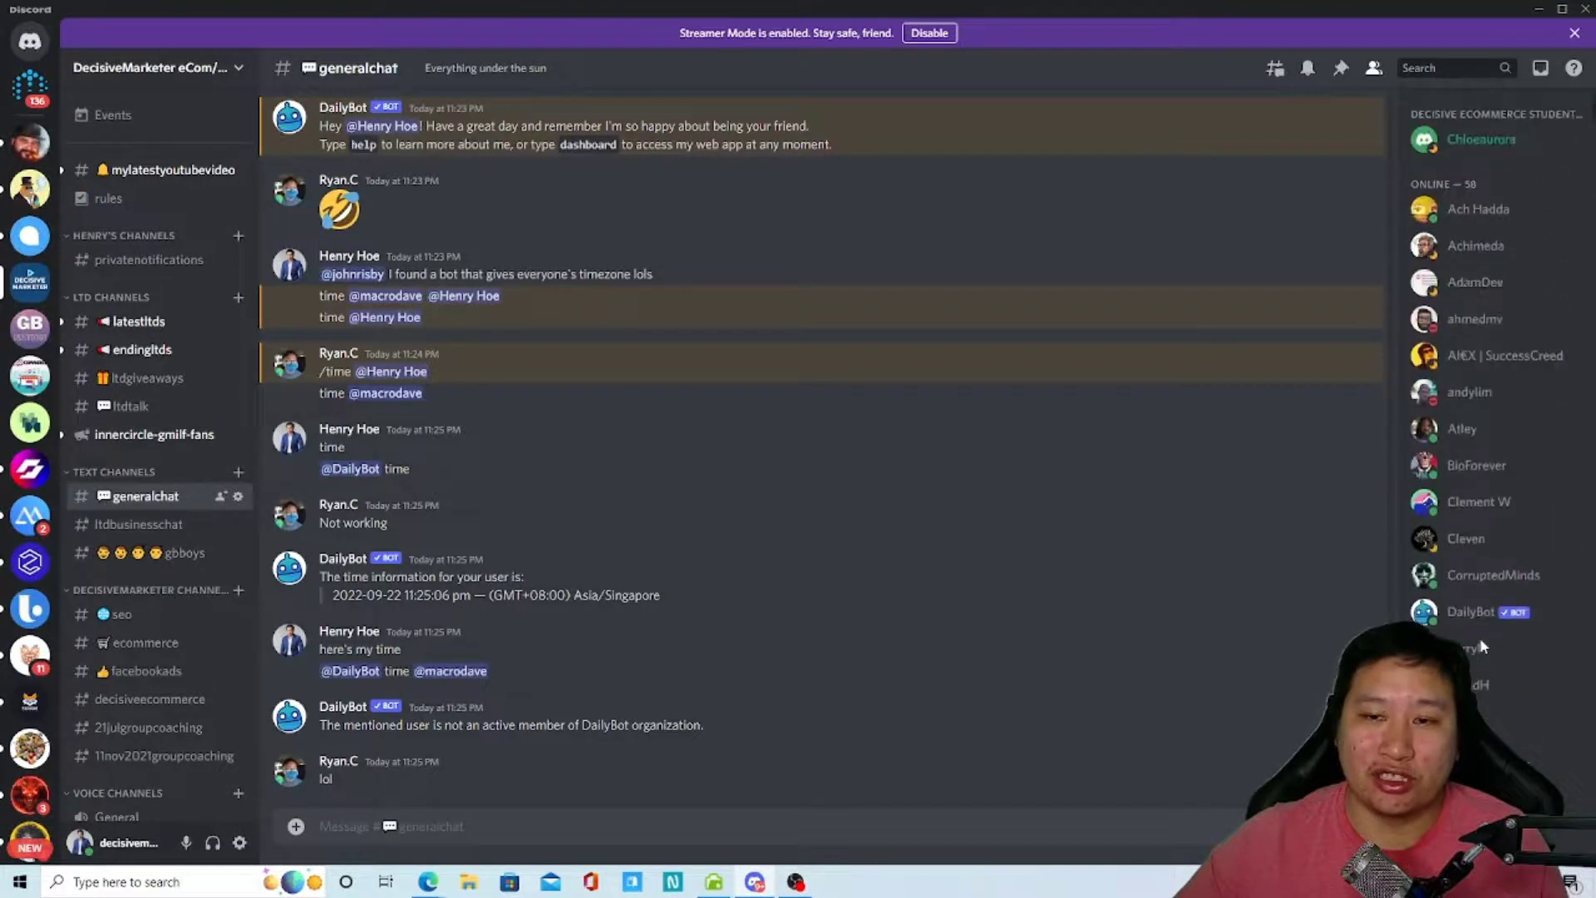